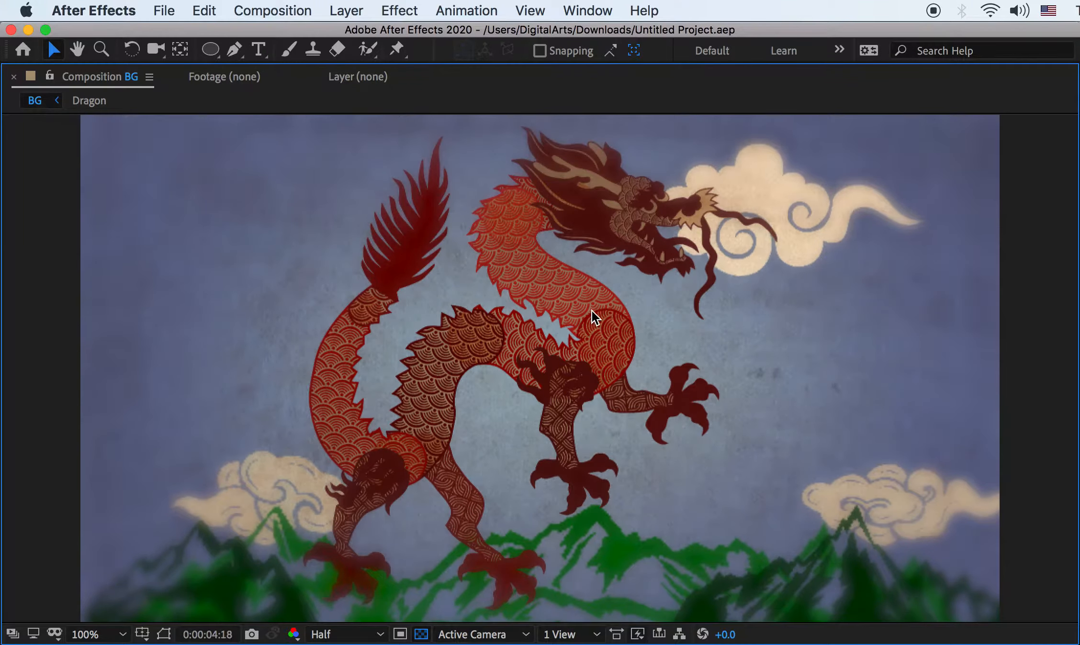
Stop the BG composition preview at frame 0 and switch to Finder
{"action": "key", "text": "space"}
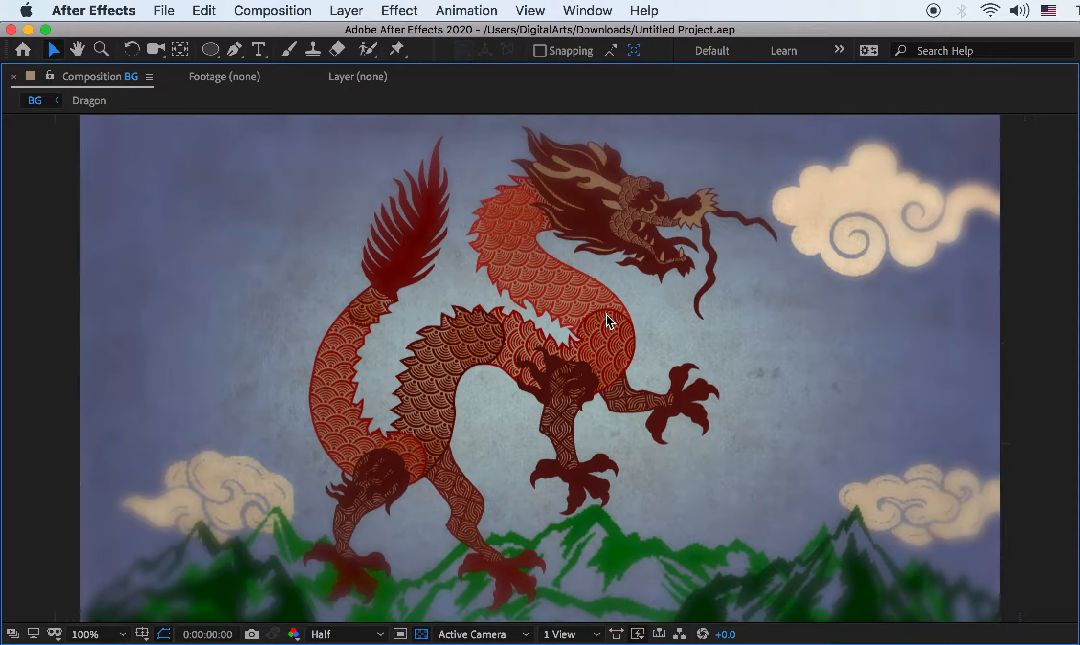
{"action": "key", "text": "space"}
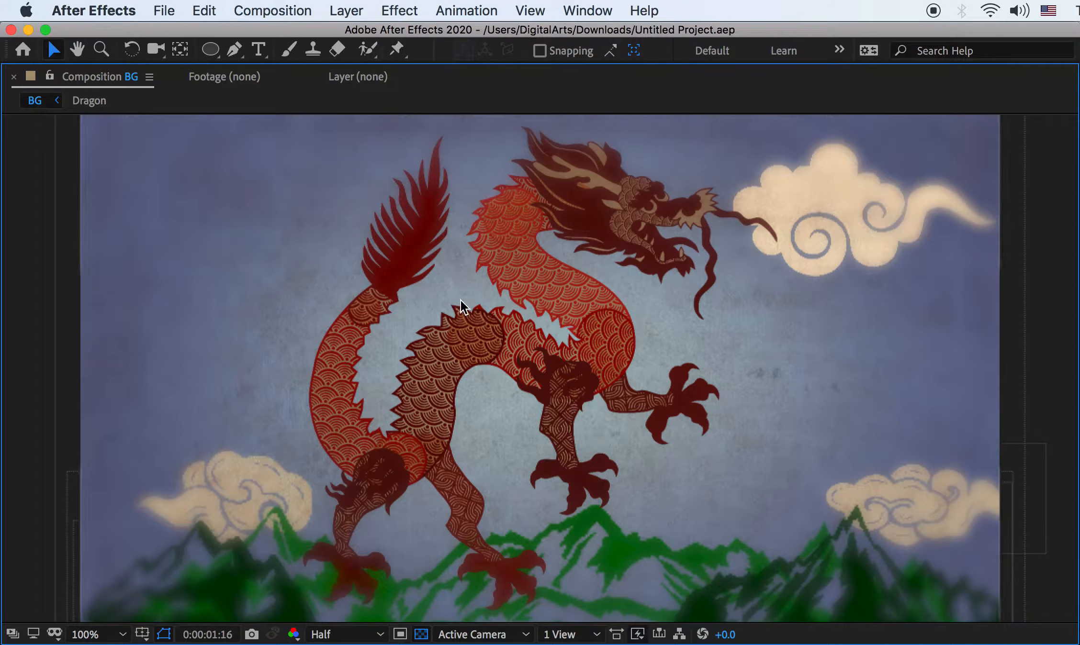
{"action": "key", "text": "super+Tab"}
{"action": "key", "text": "super+Tab"}
Open the KFP2 Intro reference movie from the 01Concept folder and move it aside
{"action": "left_click", "coordinate": [240, 190]}
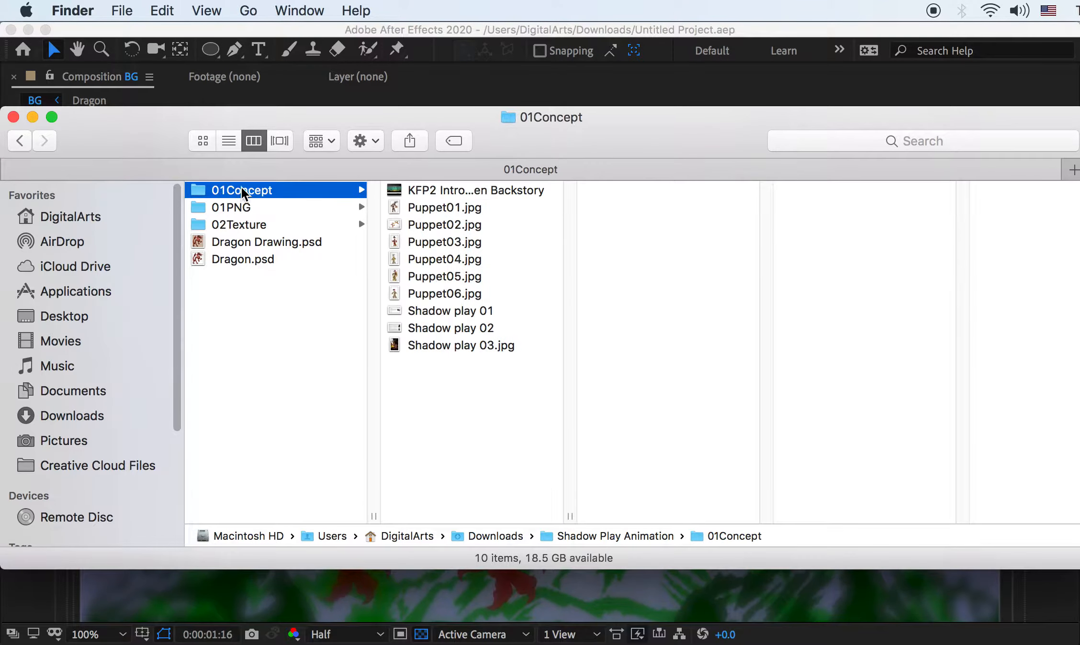
{"action": "double_click", "coordinate": [436, 190]}
{"action": "left_click_drag", "start_coordinate": [517, 105], "coordinate": [554, 412]}
Open Shadow play 01 through Shadow play 03.jpg together in Preview
{"action": "left_click", "coordinate": [436, 318]}
{"action": "left_click", "coordinate": [435, 318]}
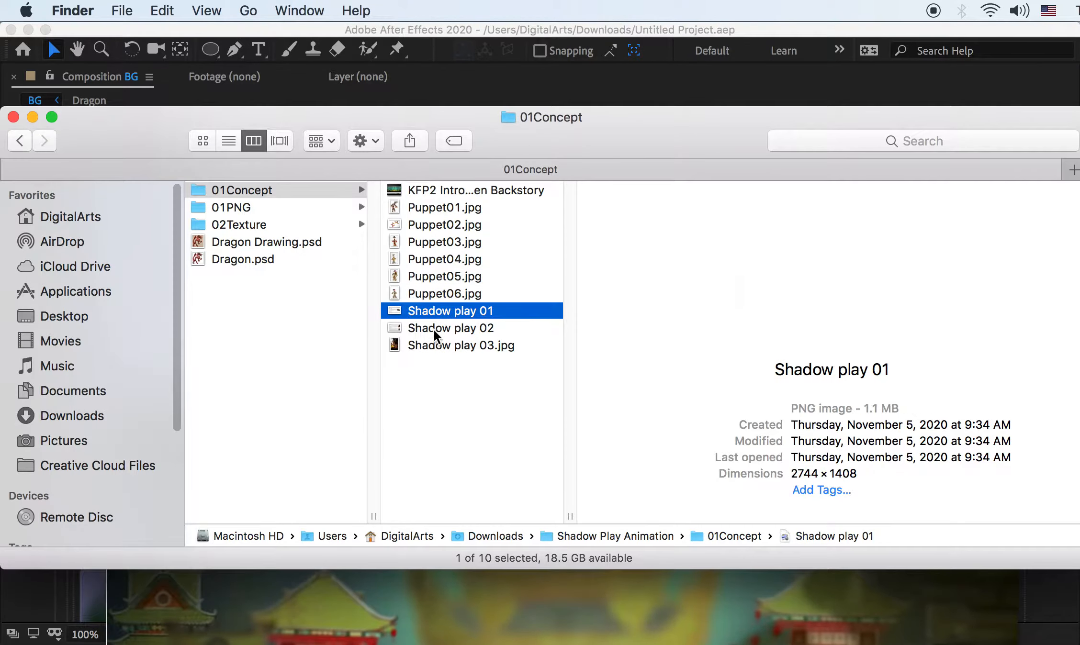
{"action": "left_click", "coordinate": [436, 345], "text": "shift"}
{"action": "key", "text": "super+o"}
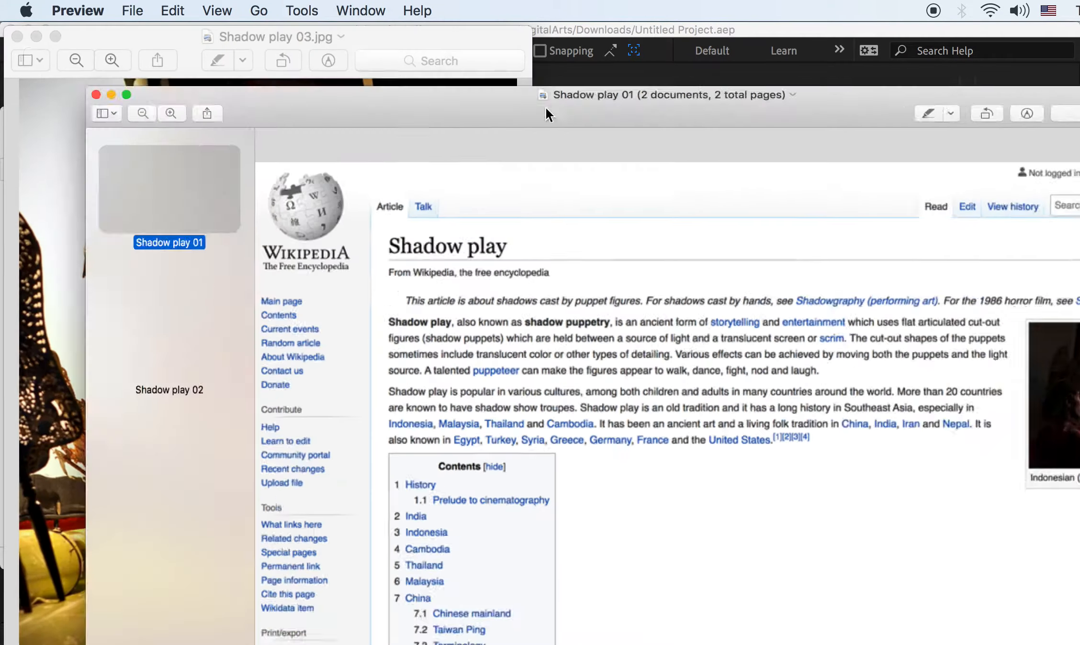
Reopen the three Shadow play files in one resized Preview window and view Shadow play 02
{"action": "key", "text": "super+q"}
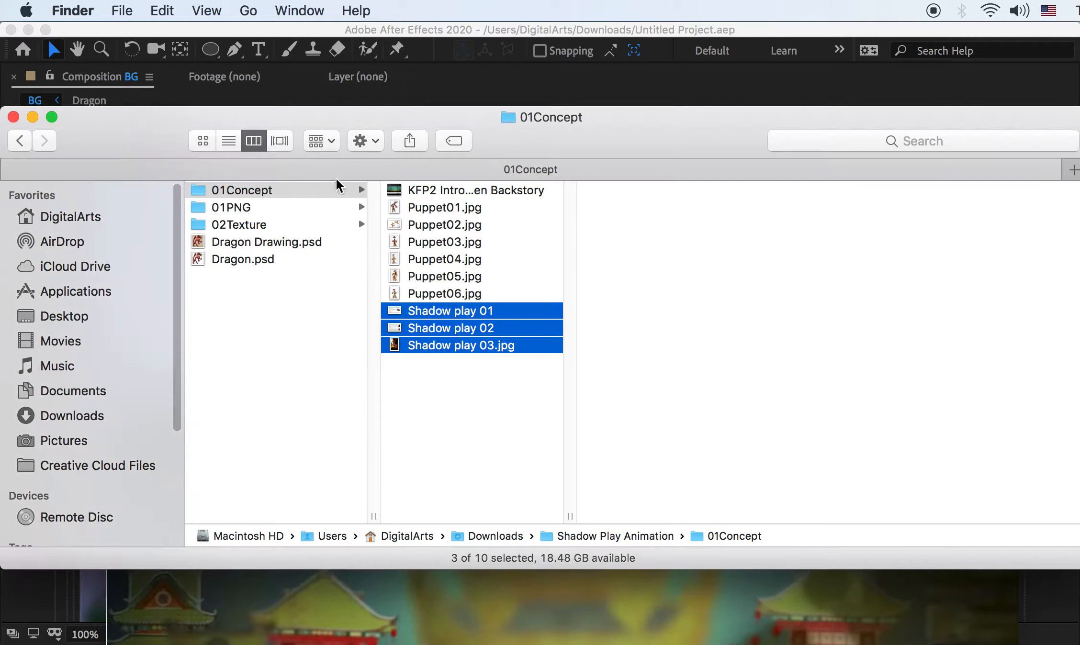
{"action": "key", "text": "super+o"}
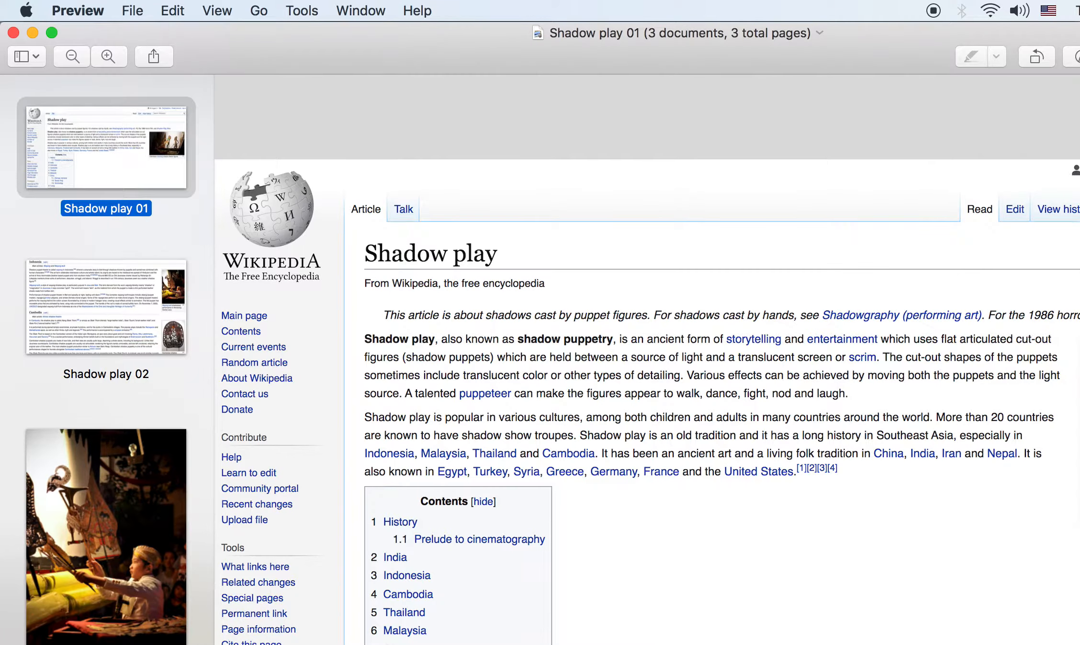
{"action": "left_click_drag", "start_coordinate": [1079, 644], "coordinate": [1066, 627]}
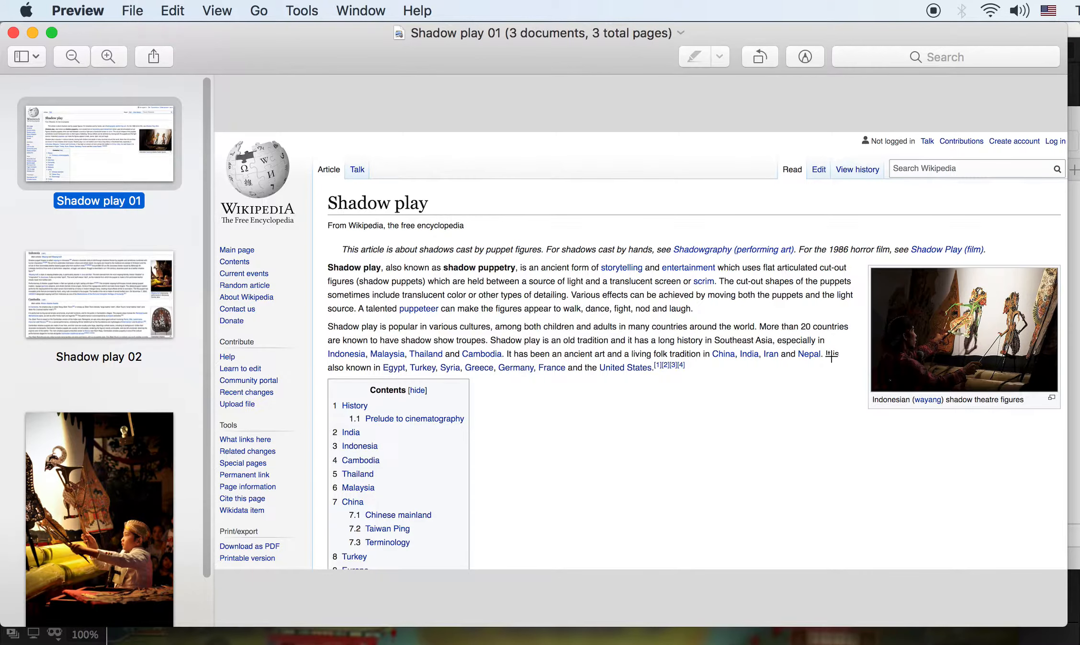
{"action": "left_click", "coordinate": [122, 287]}
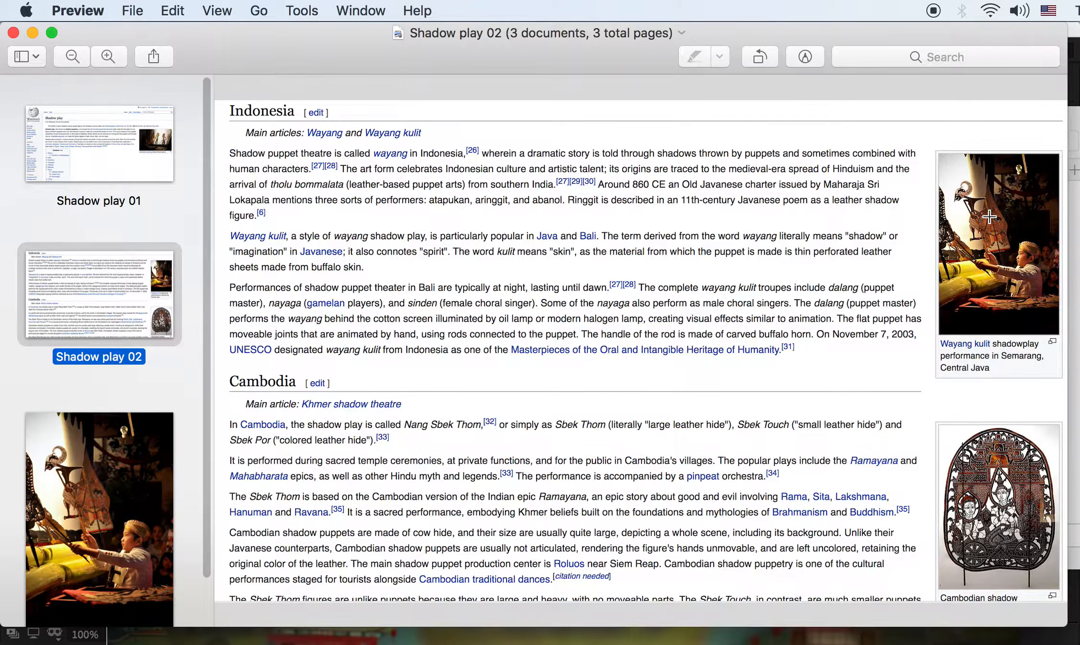
Zoom and pan around the Shadow play 03.jpg wayang puppet photo, then close Preview
{"action": "key", "text": "Down"}
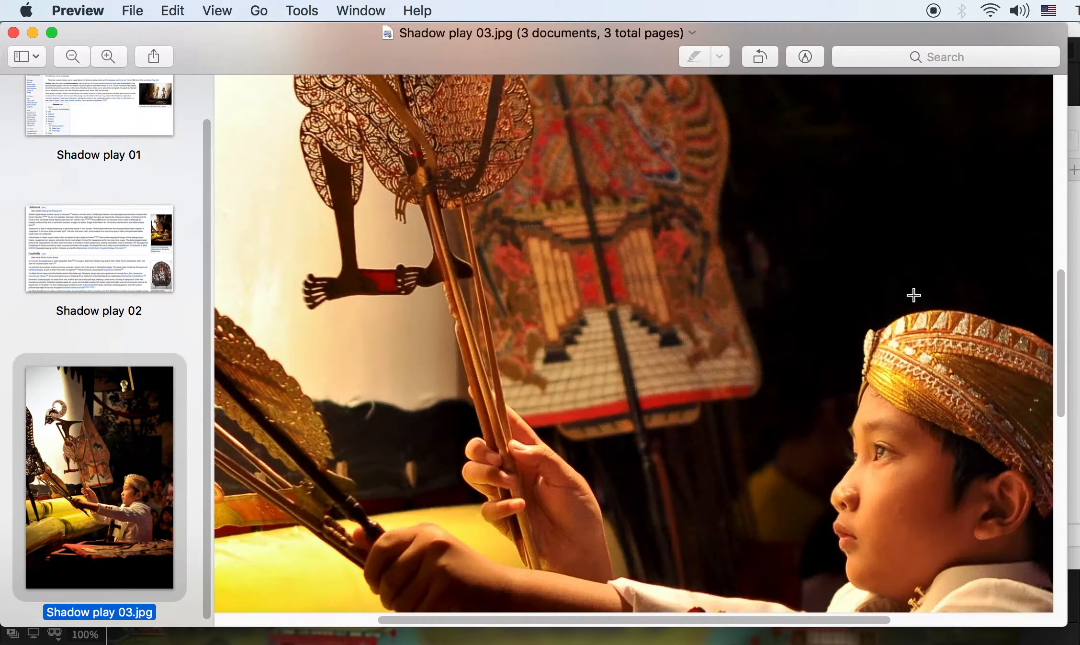
{"action": "scroll", "coordinate": [689, 273], "scroll_direction": "up", "scroll_amount": 5}
{"action": "scroll", "coordinate": [689, 272], "scroll_direction": "down", "scroll_amount": 3}
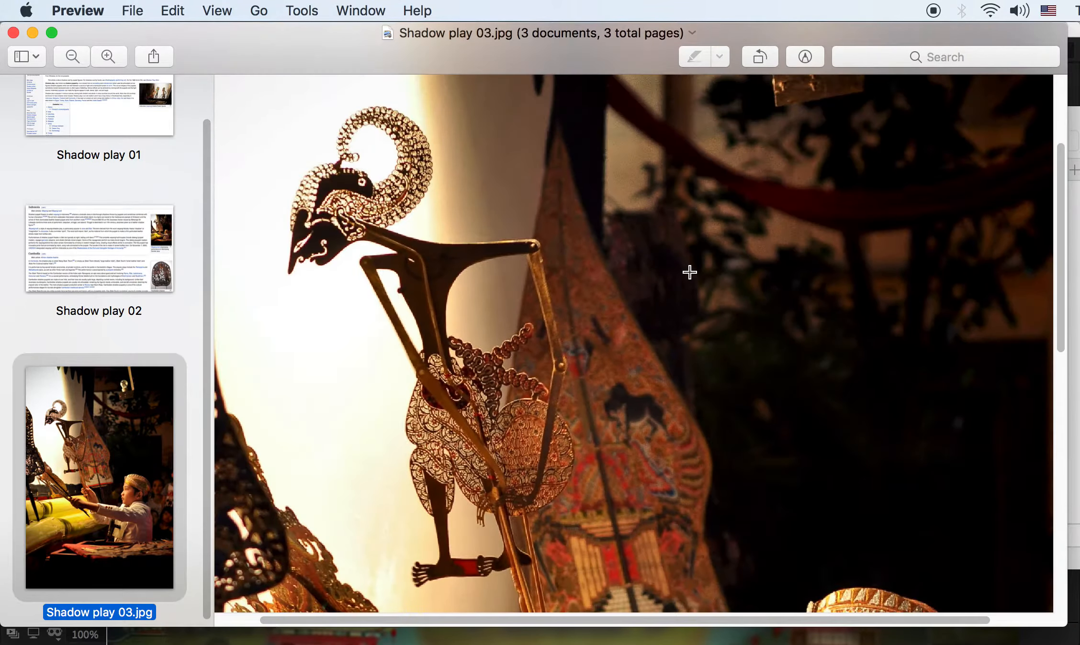
{"action": "scroll", "coordinate": [689, 272], "scroll_direction": "down", "scroll_amount": 3}
{"action": "scroll", "coordinate": [689, 272], "scroll_direction": "up", "scroll_amount": 3}
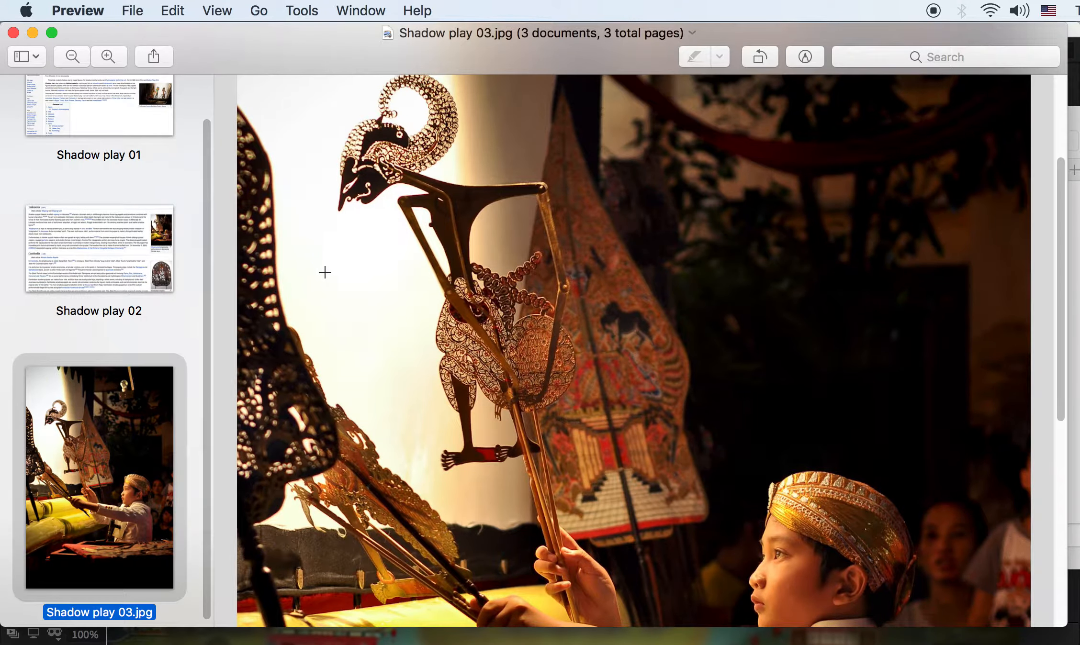
{"action": "scroll", "coordinate": [646, 429], "scroll_direction": "down", "scroll_amount": 10}
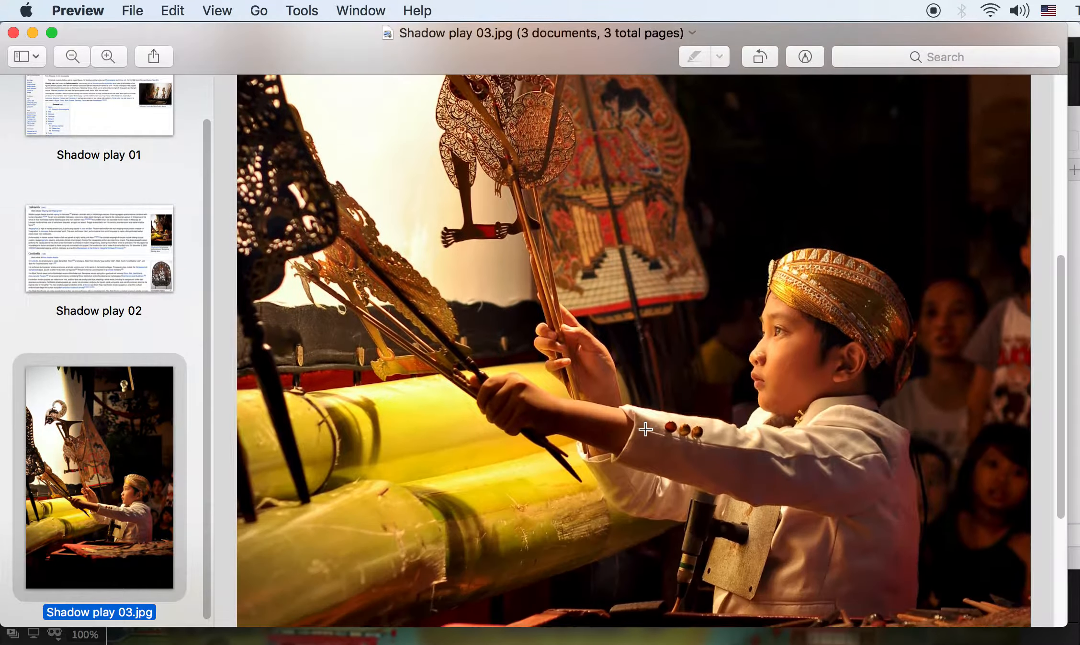
{"action": "scroll", "coordinate": [645, 429], "scroll_direction": "up", "scroll_amount": 12}
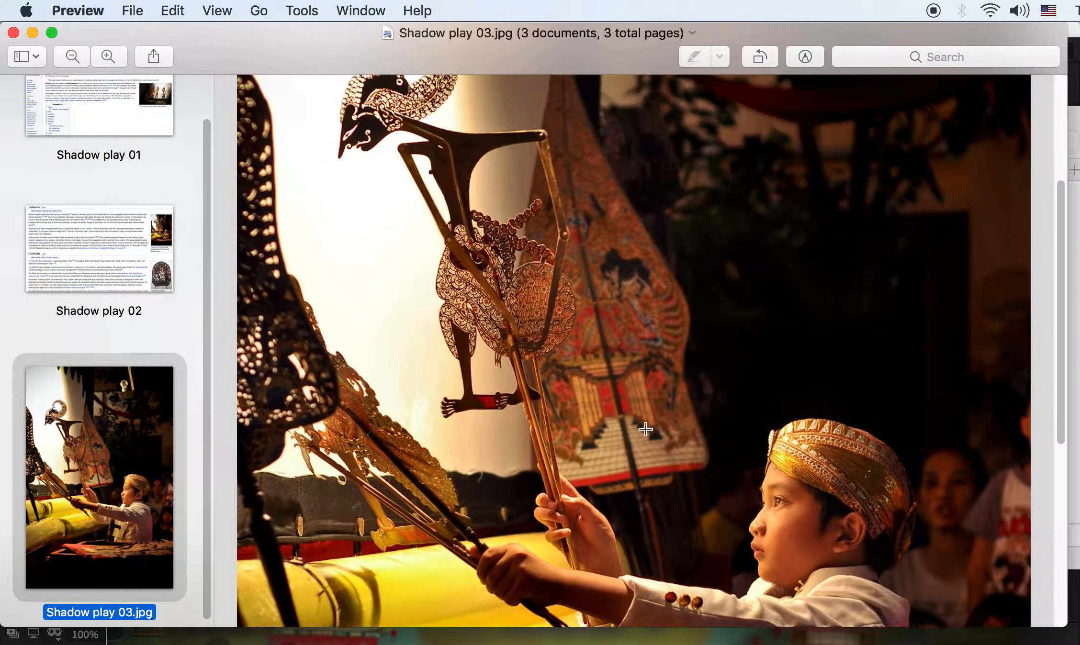
{"action": "scroll", "coordinate": [622, 338], "scroll_direction": "up", "scroll_amount": 3}
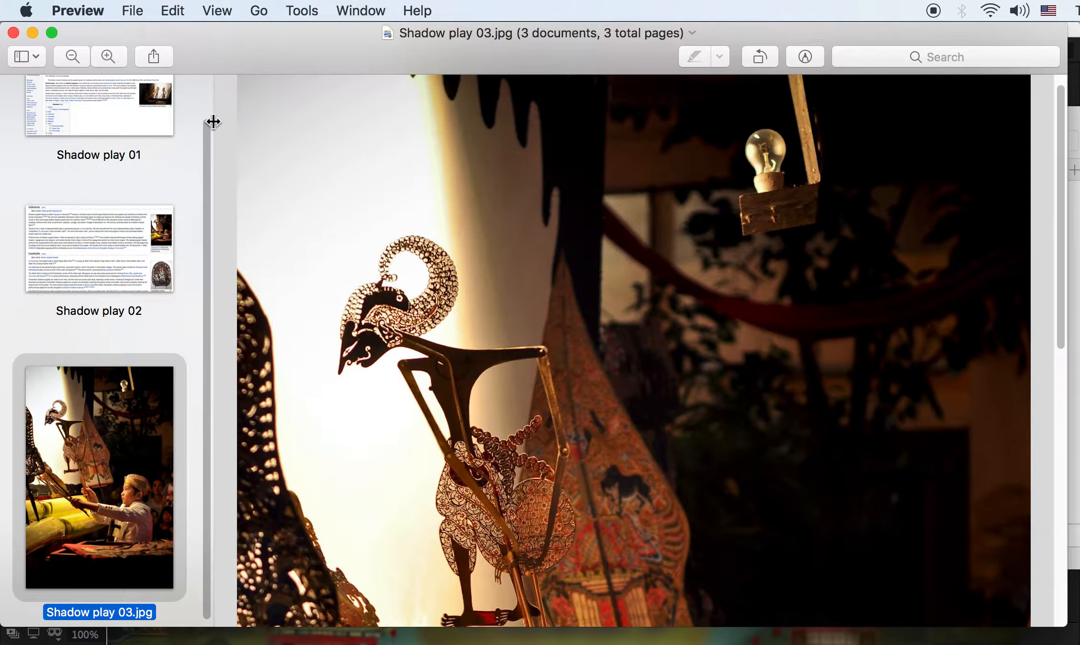
{"action": "left_click", "coordinate": [13, 33]}
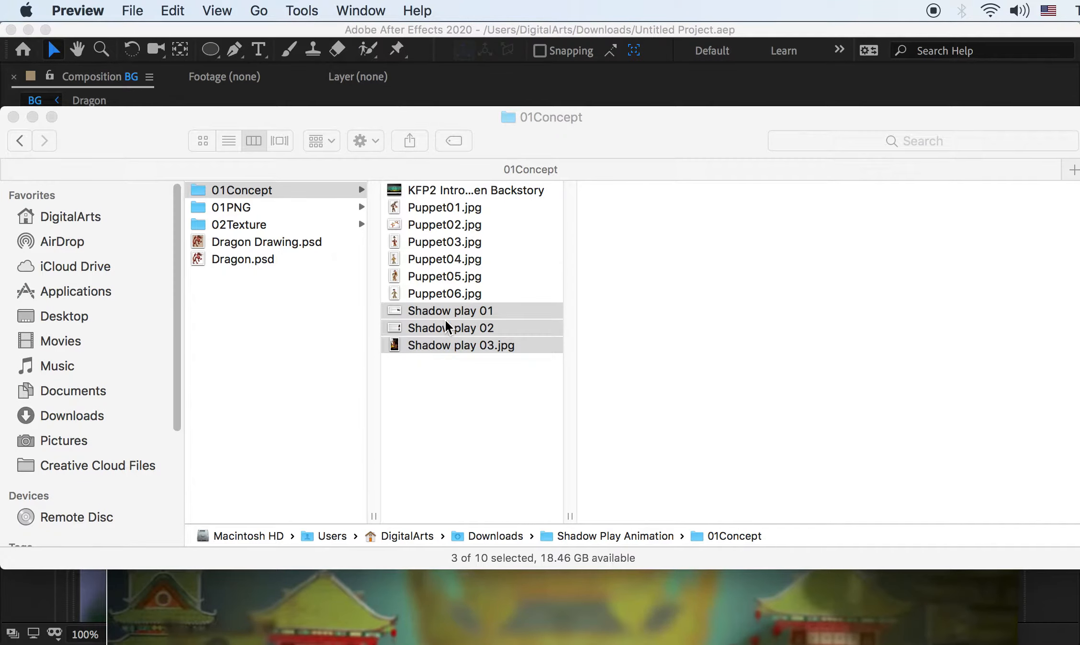
Play the 28-second KFP2 Intro Lord Shen Backstory clip in QuickTime Player, then close it
{"action": "double_click", "coordinate": [436, 191]}
{"action": "left_click_drag", "start_coordinate": [414, 410], "coordinate": [391, 28]}
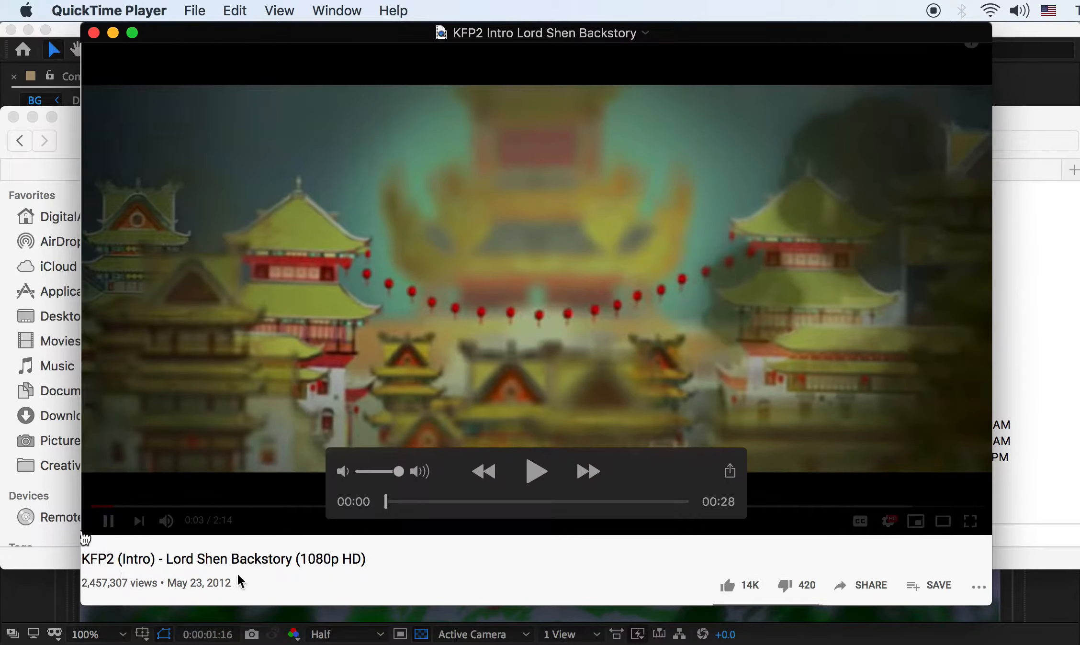
{"action": "left_click", "coordinate": [534, 473]}
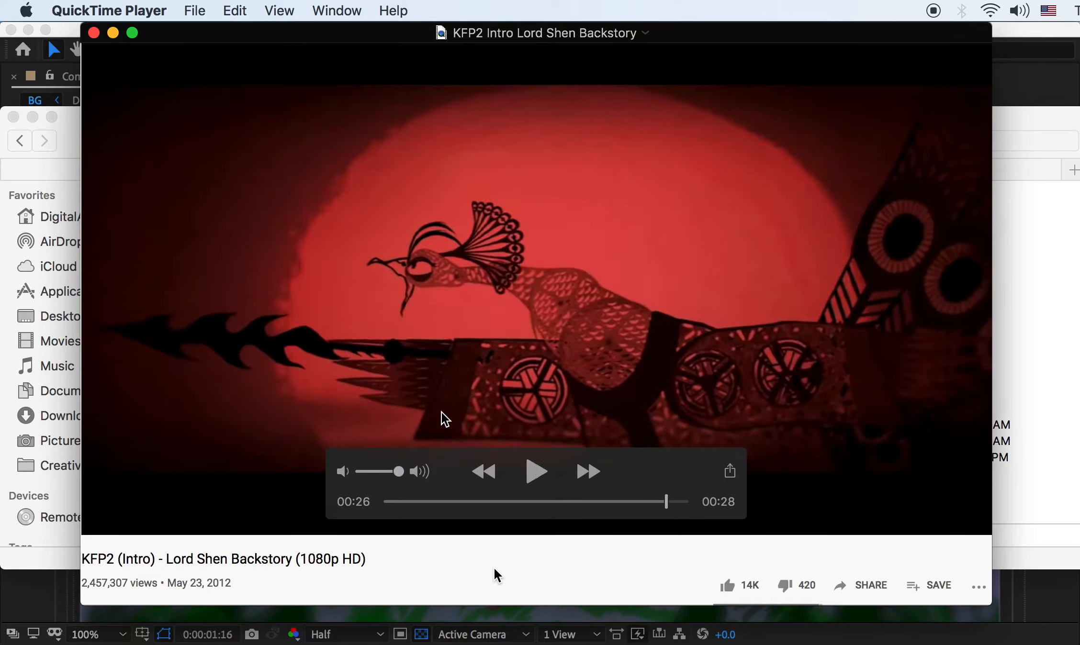
{"action": "left_click", "coordinate": [93, 34]}
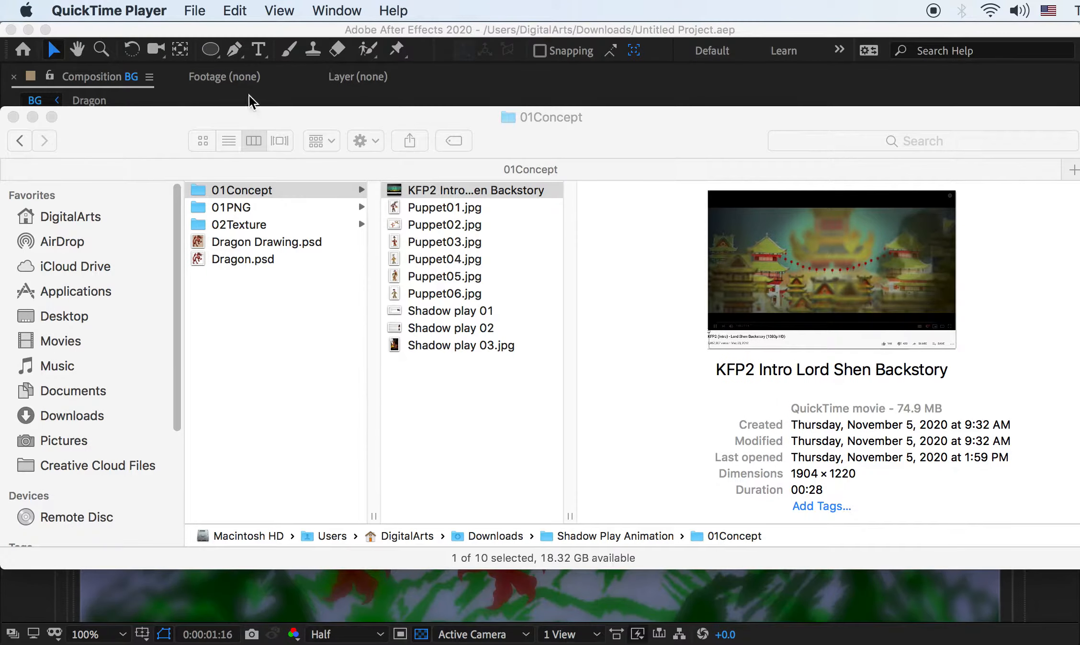
Switch from Finder to the Dragon Drawing.psd document in Photoshop
{"action": "left_click", "coordinate": [491, 381]}
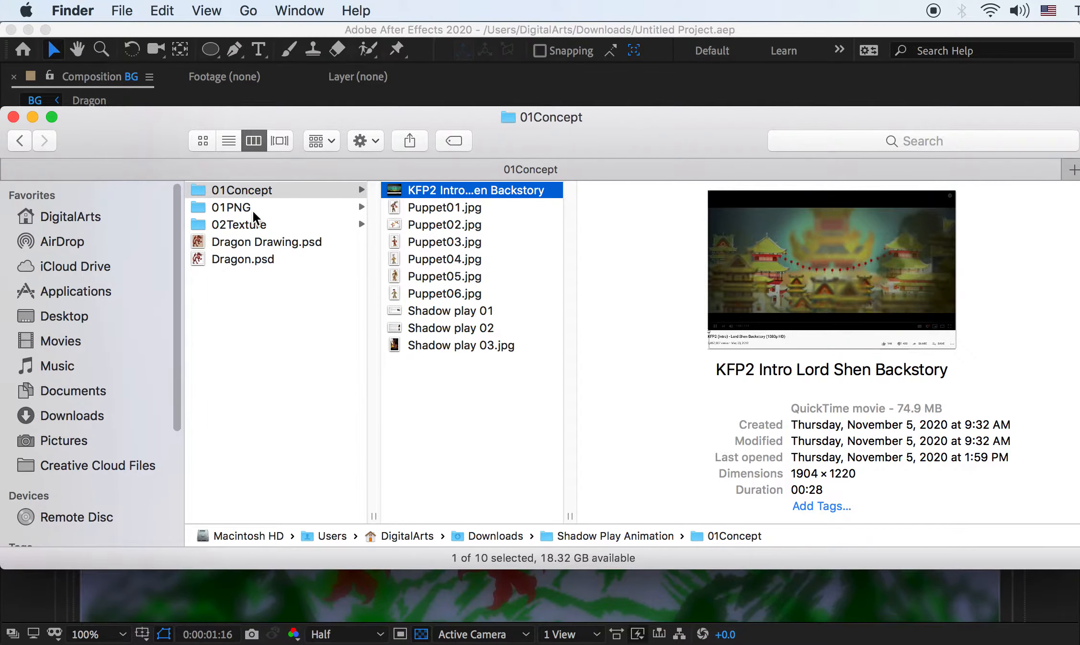
{"action": "left_click", "coordinate": [280, 34]}
{"action": "key", "text": "super+Tab"}
{"action": "key", "text": "super+Tab"}
{"action": "key", "text": "super+Tab"}
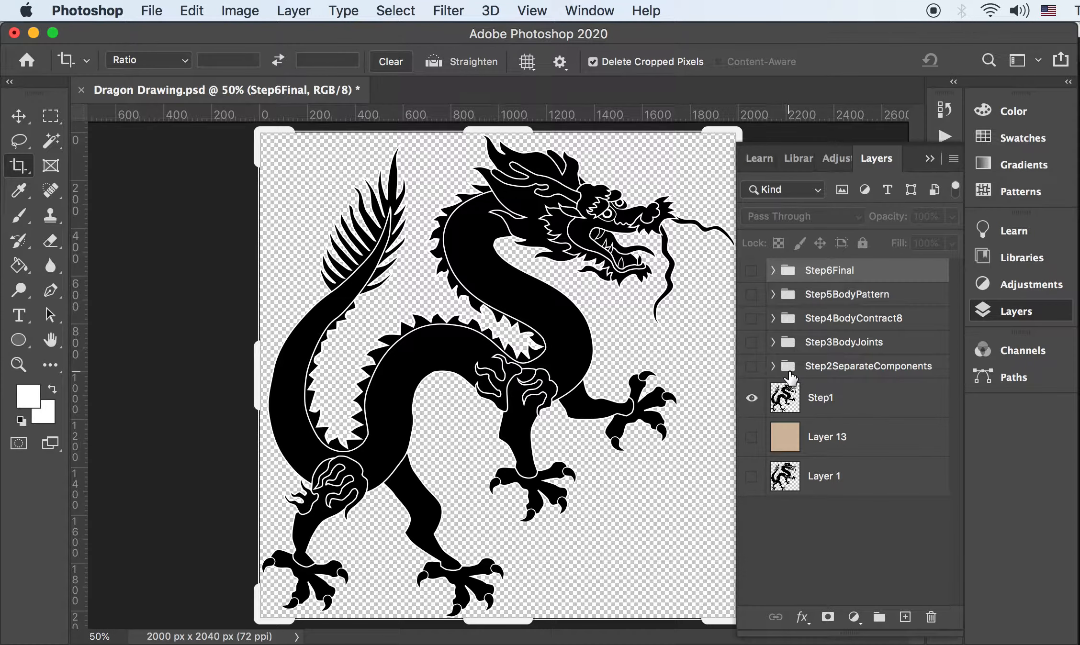
Toggle the Step1 layer, then show and expand the Step2SeparateComponents group
{"action": "left_click", "coordinate": [751, 399]}
{"action": "left_click", "coordinate": [751, 398]}
{"action": "left_click", "coordinate": [751, 398]}
{"action": "left_click", "coordinate": [751, 399]}
{"action": "left_click", "coordinate": [751, 366]}
{"action": "left_click", "coordinate": [772, 366]}
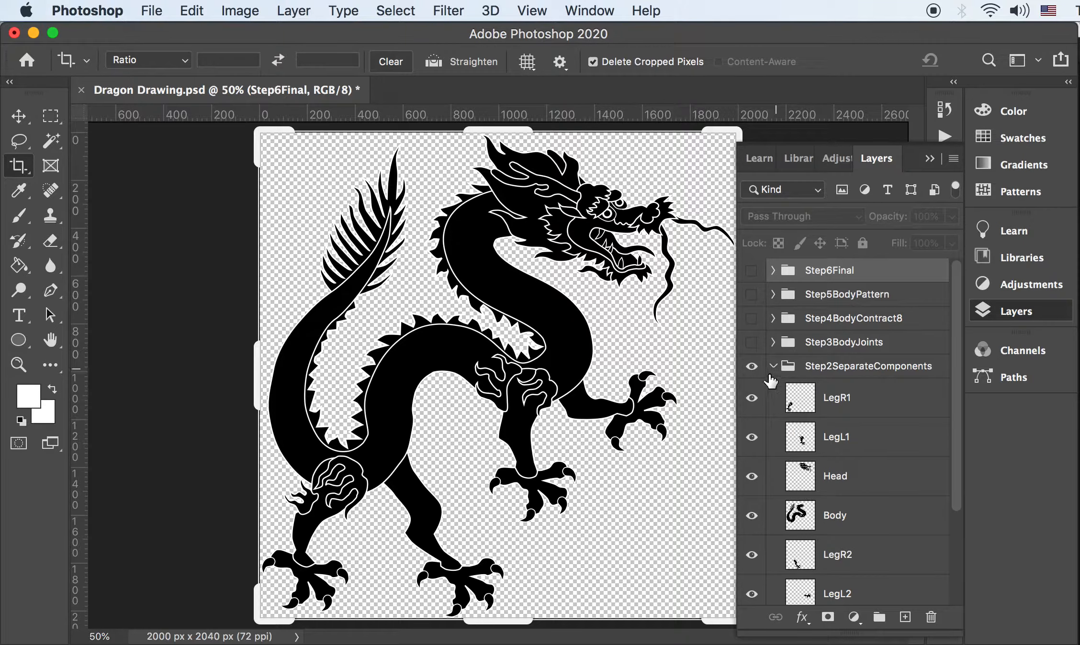
Hide all component layers and Step1, leaving only Body and Head visible
{"action": "scroll", "coordinate": [959, 405], "scroll_direction": "down", "scroll_amount": 3}
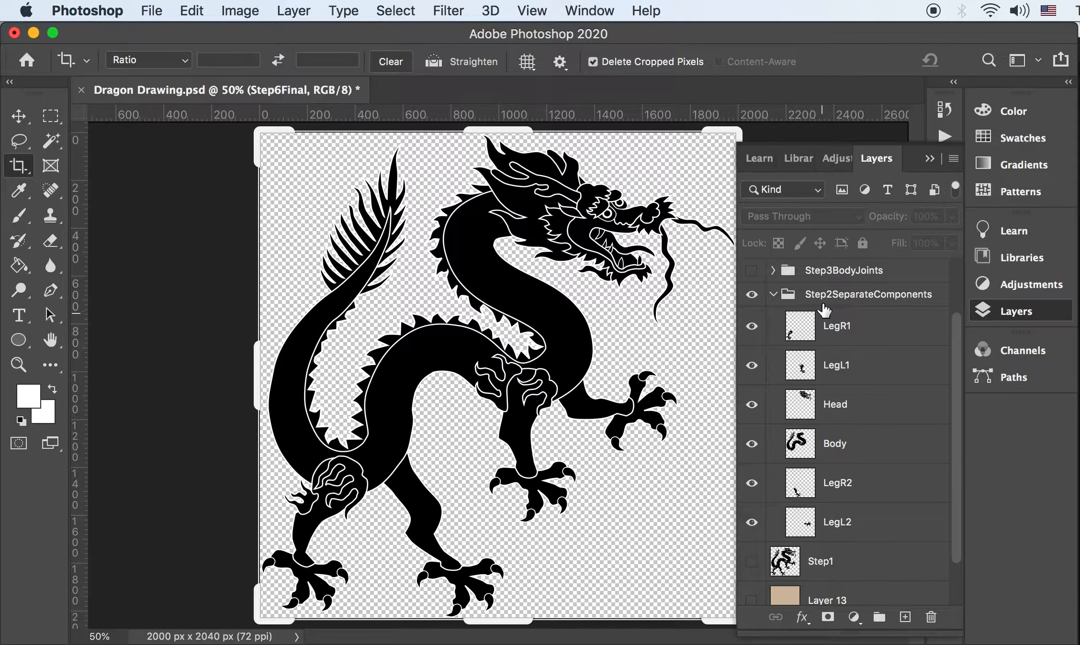
{"action": "left_click_drag", "start_coordinate": [750, 331], "coordinate": [755, 535]}
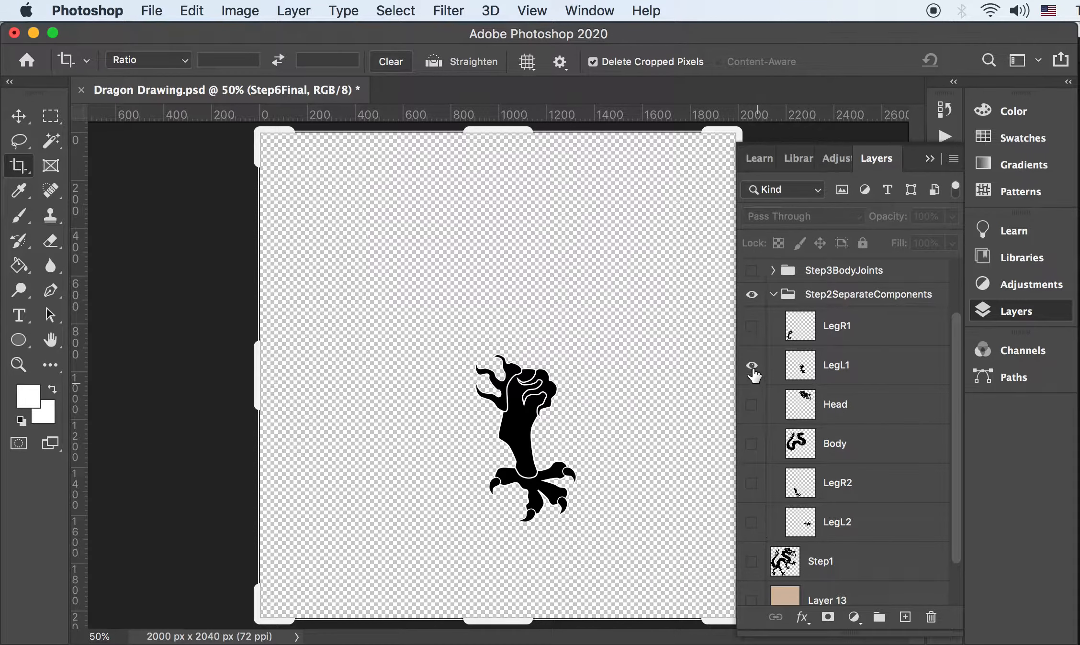
{"action": "left_click", "coordinate": [752, 370]}
{"action": "left_click", "coordinate": [752, 447]}
{"action": "left_click", "coordinate": [753, 448]}
{"action": "left_click", "coordinate": [752, 447]}
{"action": "left_click", "coordinate": [752, 446]}
{"action": "left_click", "coordinate": [752, 445]}
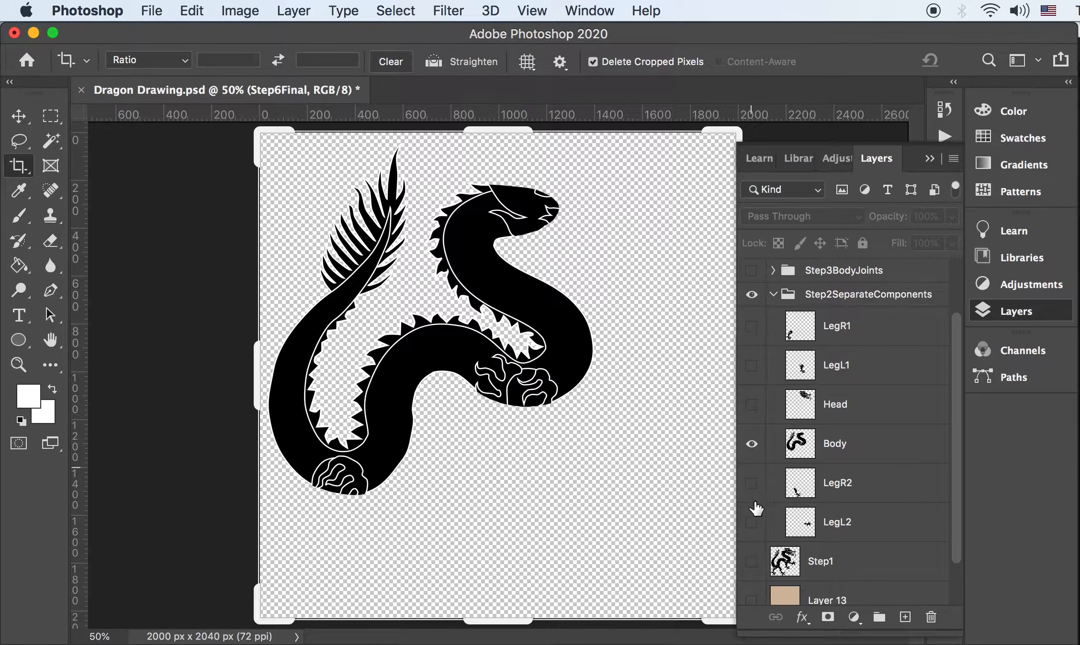
{"action": "left_click", "coordinate": [750, 564]}
{"action": "left_click", "coordinate": [750, 564]}
{"action": "left_click", "coordinate": [751, 405]}
Try moving the Head layer, then rotate it -8.56 degrees with Free Transform
{"action": "left_click", "coordinate": [814, 414]}
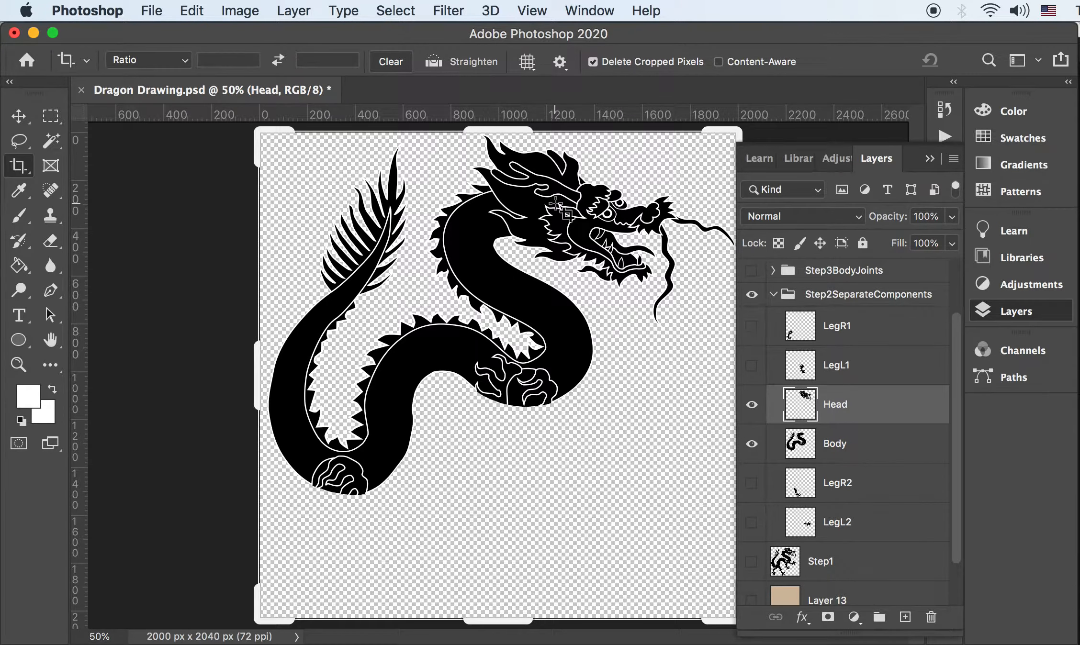
{"action": "key", "text": "v"}
{"action": "left_click_drag", "start_coordinate": [555, 205], "coordinate": [637, 211]}
{"action": "key", "text": "super+z"}
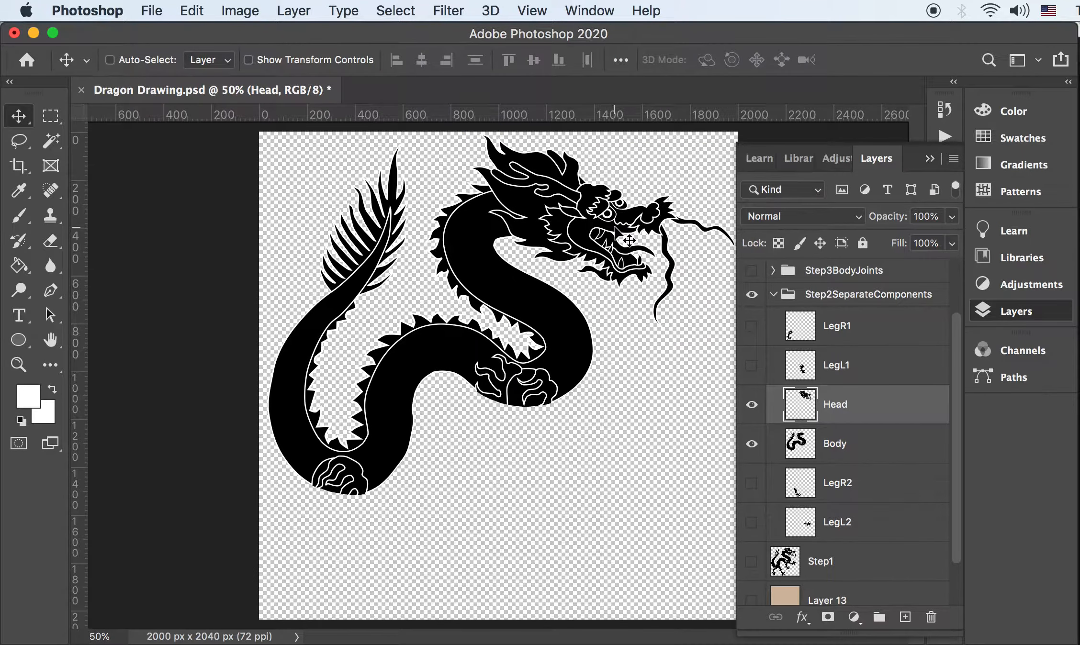
{"action": "key", "text": "super+t"}
{"action": "left_click_drag", "start_coordinate": [720, 347], "coordinate": [721, 283]}
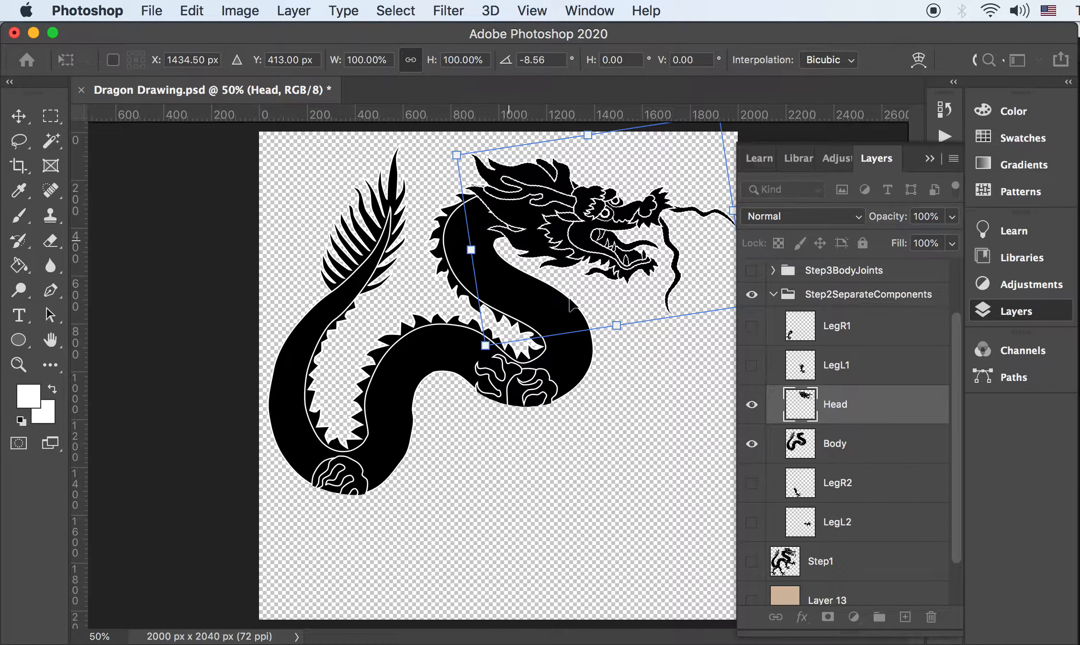
{"action": "key", "text": "Return"}
Undo the head rotation and test a 45 px rightward nudge, then undo it
{"action": "key", "text": "super+z"}
{"action": "key", "text": "super+shift+z"}
{"action": "key", "text": "super+z"}
{"action": "left_click", "coordinate": [760, 402]}
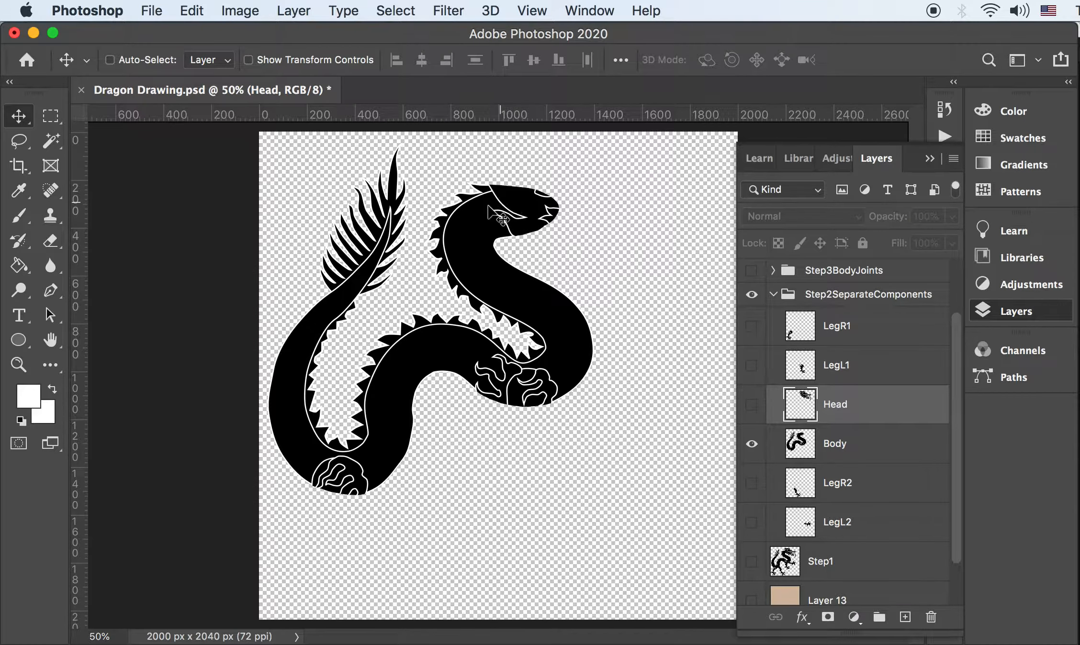
{"action": "left_click", "coordinate": [751, 404]}
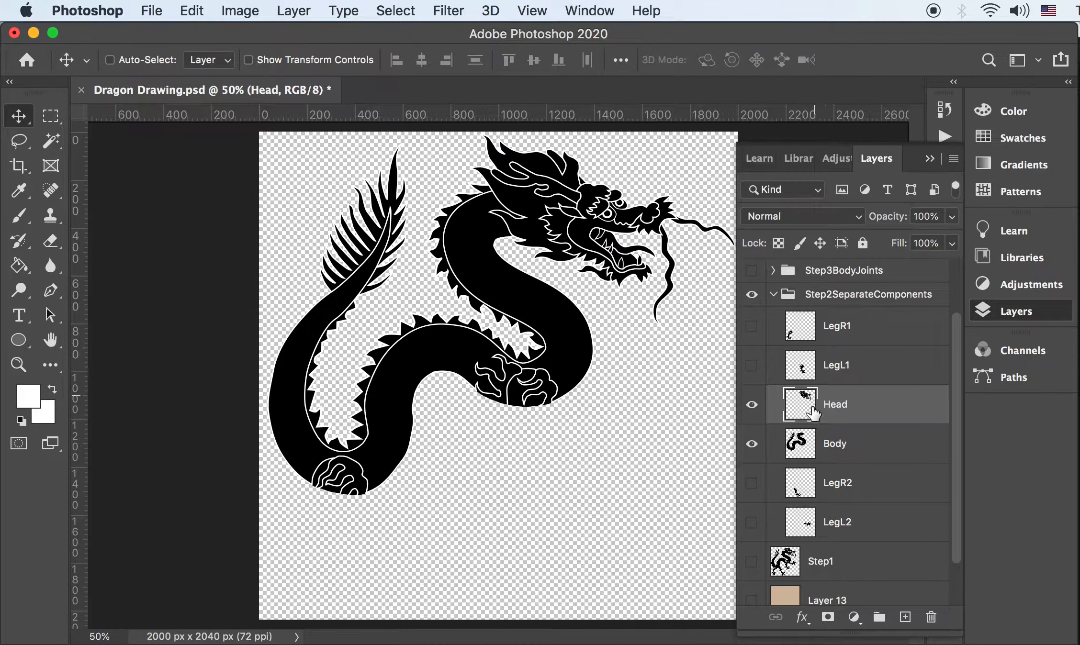
{"action": "left_click_drag", "start_coordinate": [580, 208], "coordinate": [602, 208]}
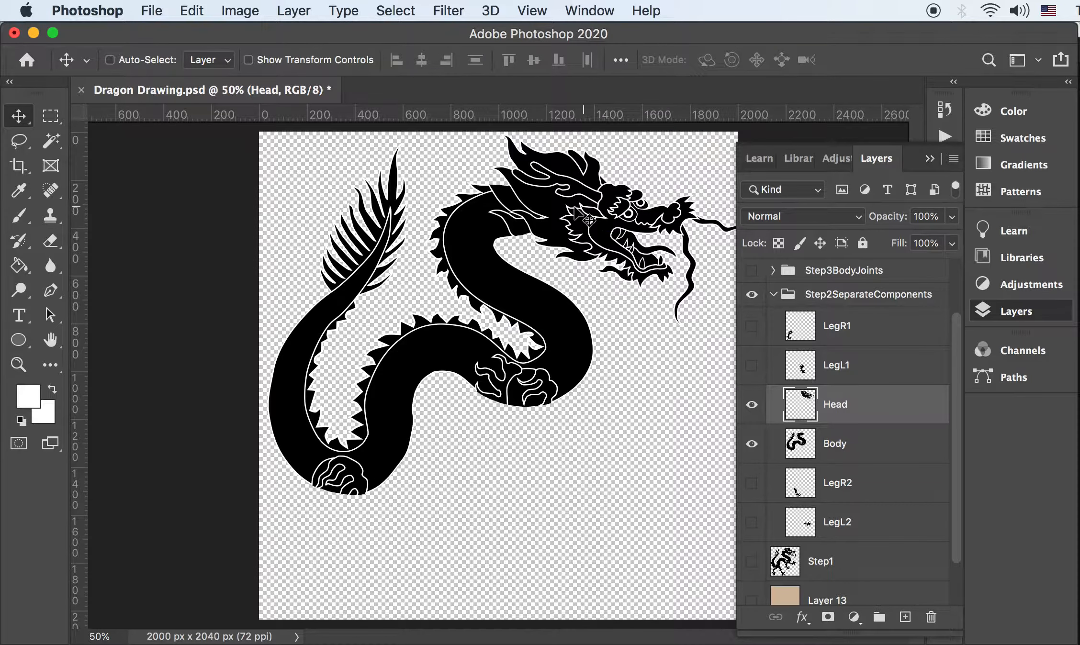
{"action": "key", "text": "super+z"}
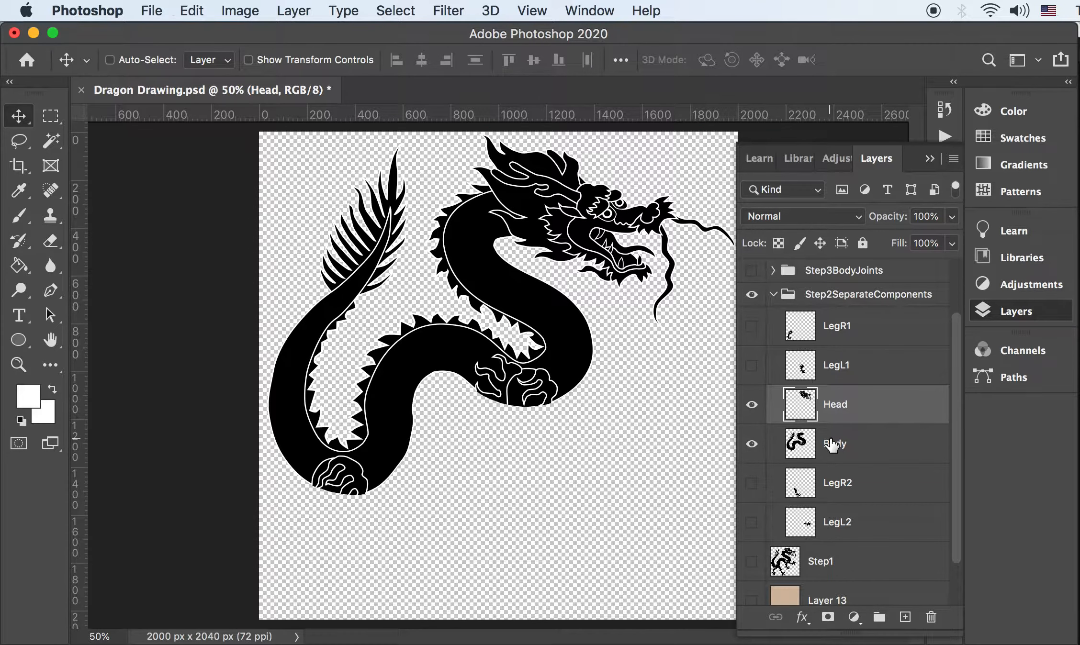
Hide Head, Body, LegR1 and LegL1, leaving only LegR2 and LegL2 visible
{"action": "left_click", "coordinate": [751, 369]}
{"action": "left_click_drag", "start_coordinate": [751, 404], "coordinate": [751, 443]}
{"action": "left_click", "coordinate": [751, 335]}
{"action": "left_click_drag", "start_coordinate": [755, 325], "coordinate": [758, 451]}
{"action": "left_click", "coordinate": [751, 444]}
{"action": "left_click", "coordinate": [751, 450]}
{"action": "left_click", "coordinate": [752, 482]}
{"action": "left_click", "coordinate": [754, 524]}
{"action": "left_click", "coordinate": [754, 445]}
{"action": "left_click", "coordinate": [755, 445]}
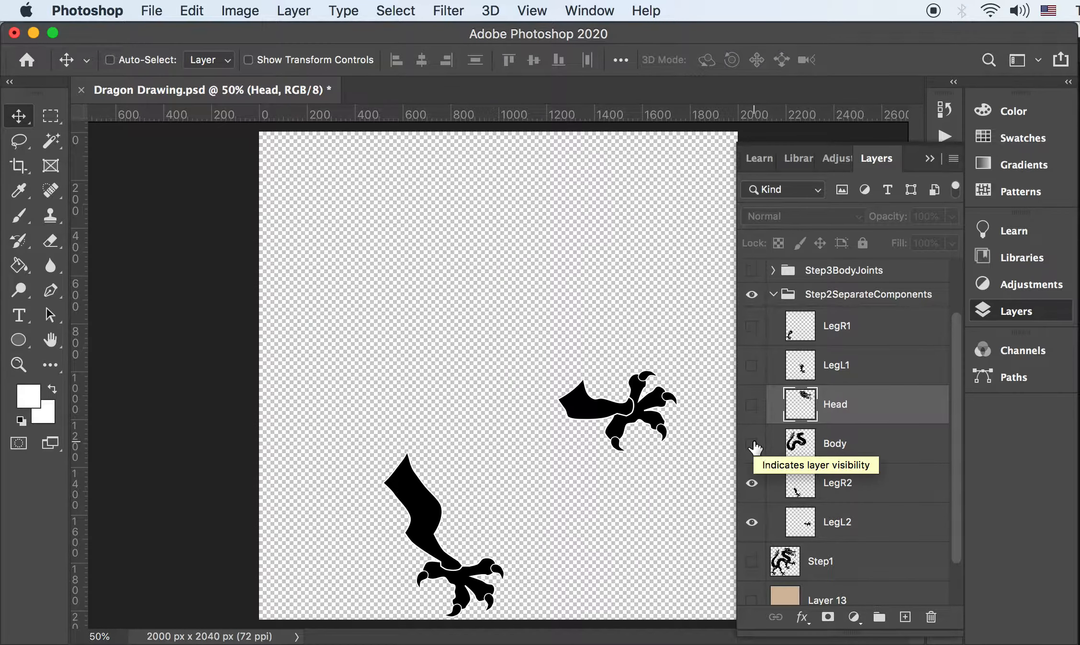
Lasso the top of the LegR2 leg and briefly show the Body layer for comparison
{"action": "key", "text": "l"}
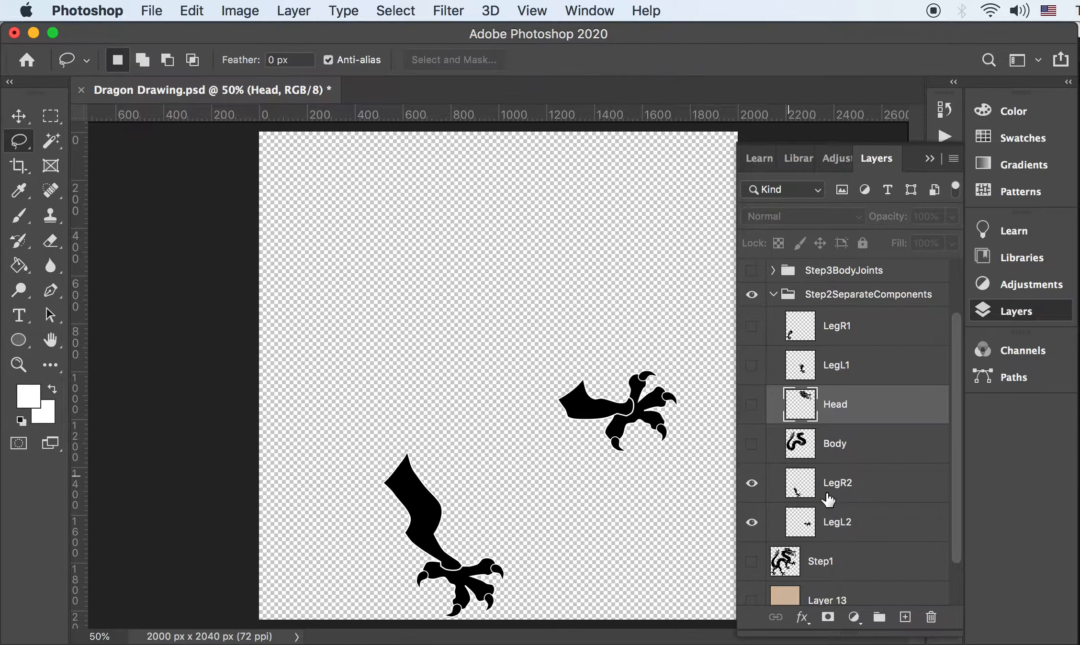
{"action": "left_click", "coordinate": [831, 493]}
{"action": "mouse_move", "coordinate": [552, 381]}
{"action": "left_mouse_down"}
{"action": "mouse_move", "coordinate": [567, 363]}
{"action": "mouse_move", "coordinate": [584, 383]}
{"action": "mouse_move", "coordinate": [560, 398]}
{"action": "left_mouse_up"}
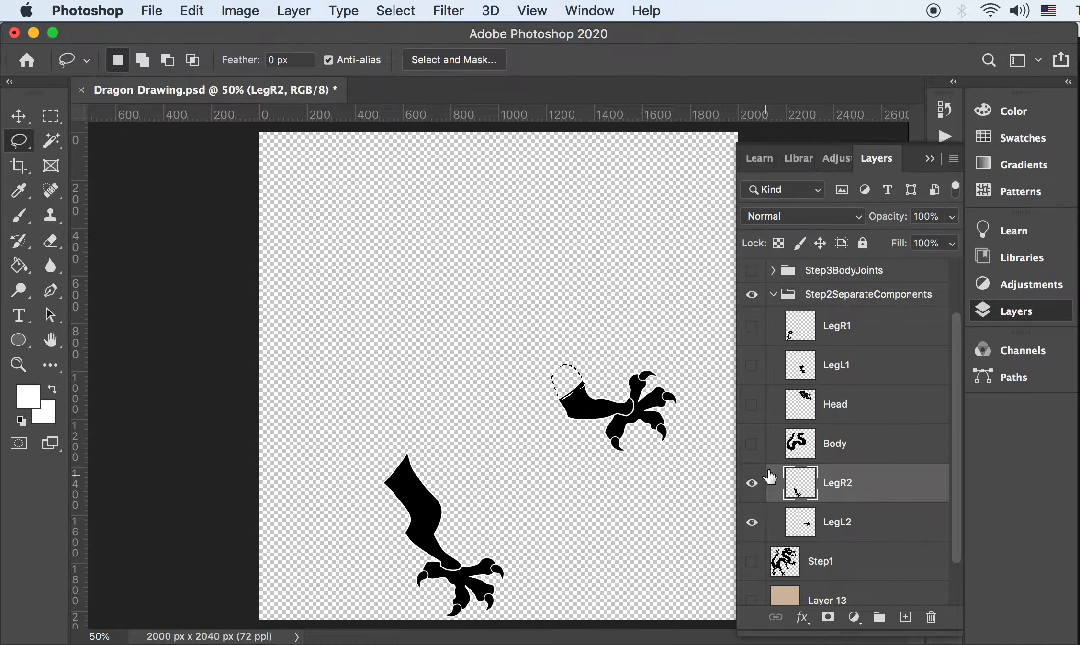
{"action": "left_click", "coordinate": [752, 444]}
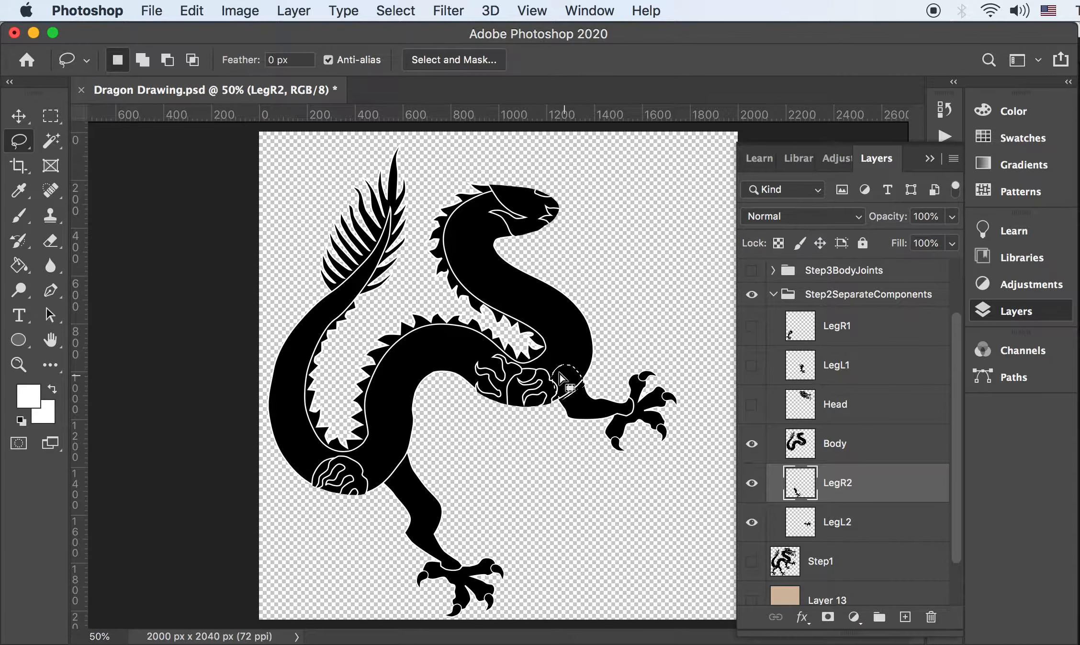
{"action": "left_click", "coordinate": [752, 443]}
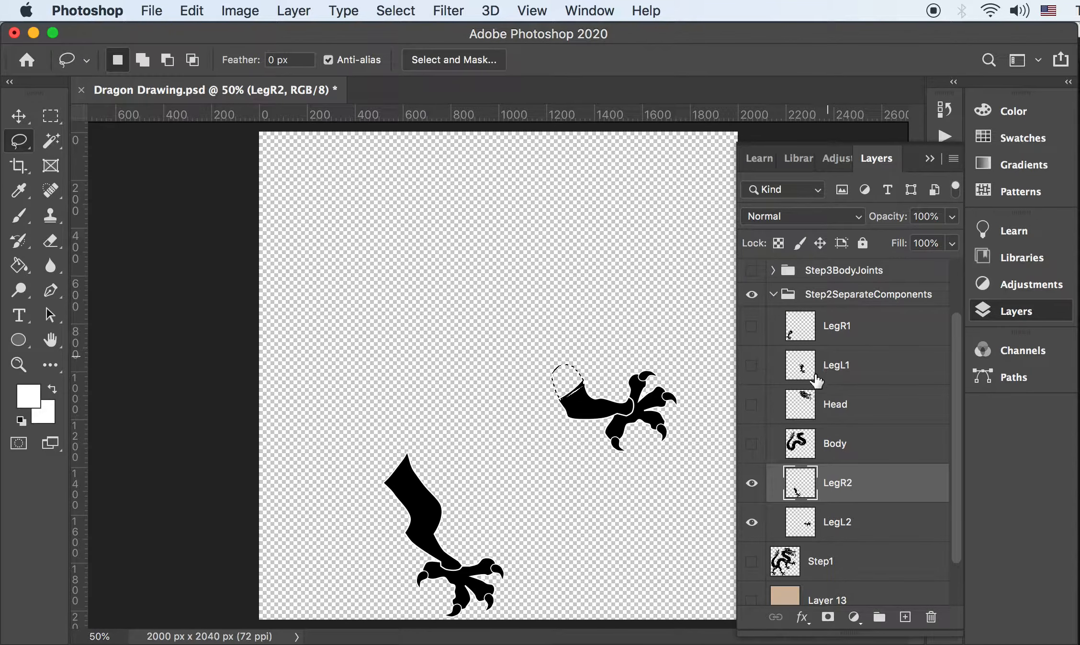
Collapse and hide Step2SeparateComponents, and show the Step3BodyJoints group instead
{"action": "left_click_drag", "start_coordinate": [758, 444], "coordinate": [754, 335]}
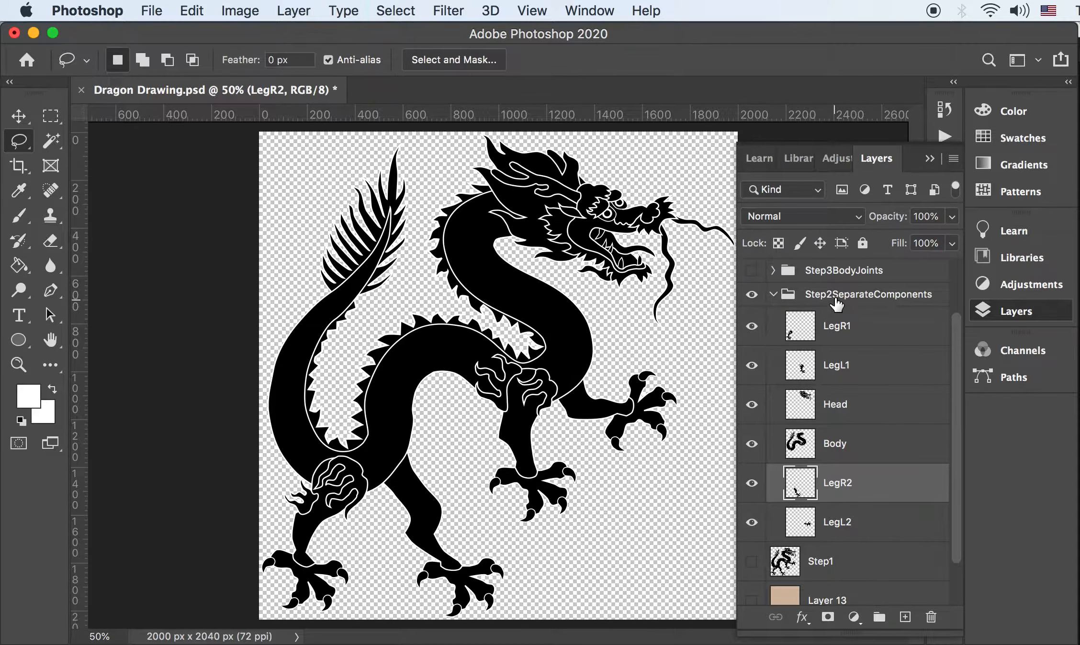
{"action": "left_click", "coordinate": [864, 306]}
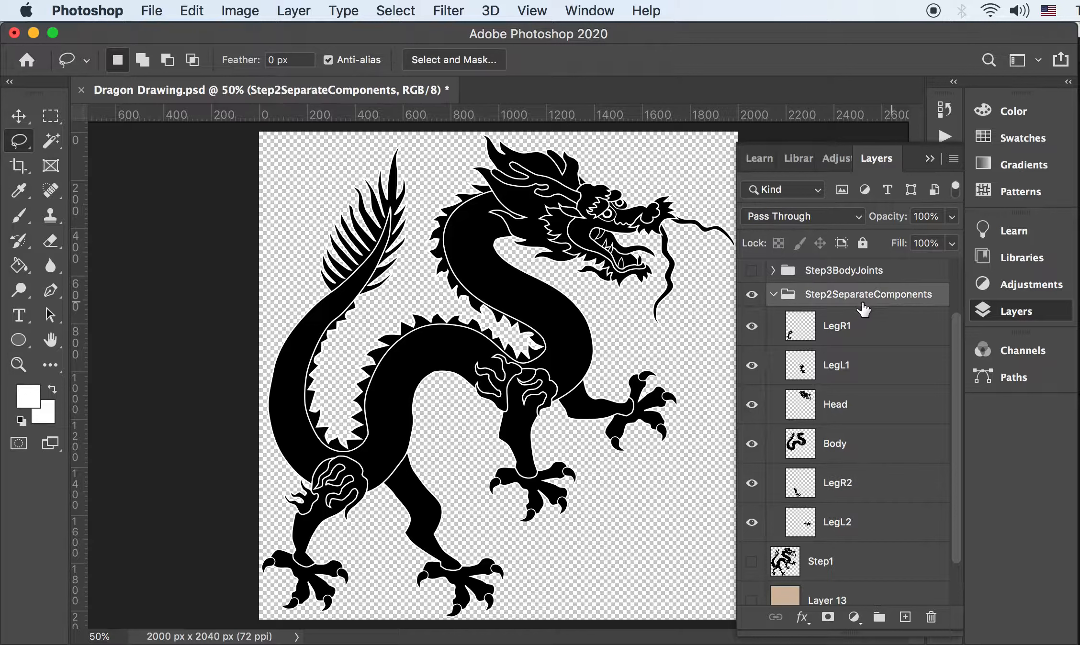
{"action": "left_click", "coordinate": [774, 295]}
{"action": "left_click", "coordinate": [752, 342]}
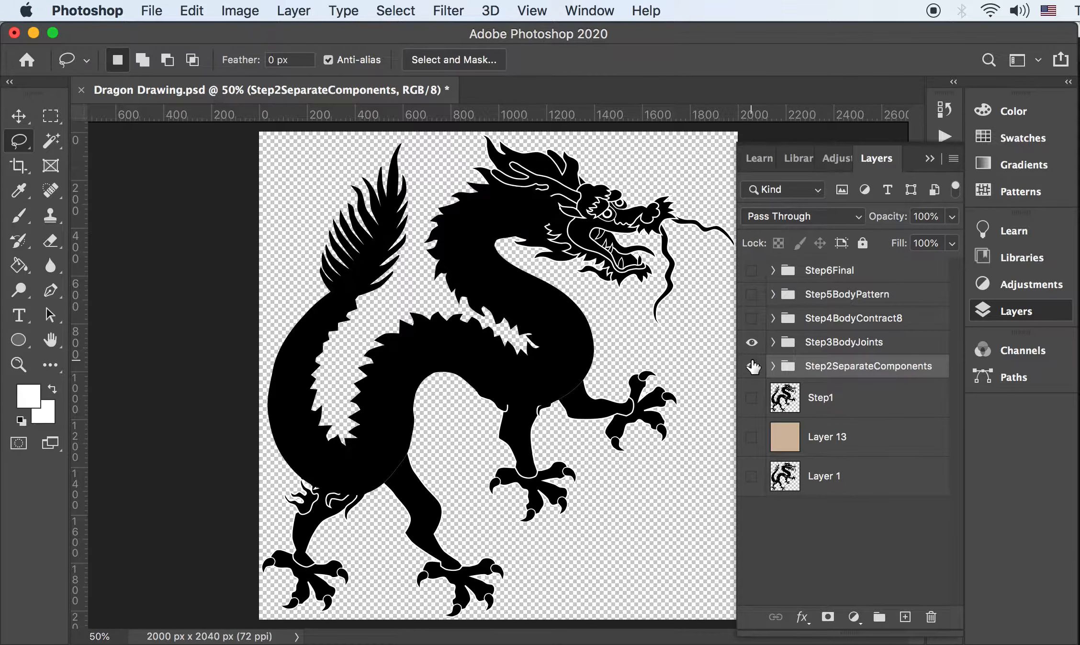
{"action": "left_click", "coordinate": [751, 366]}
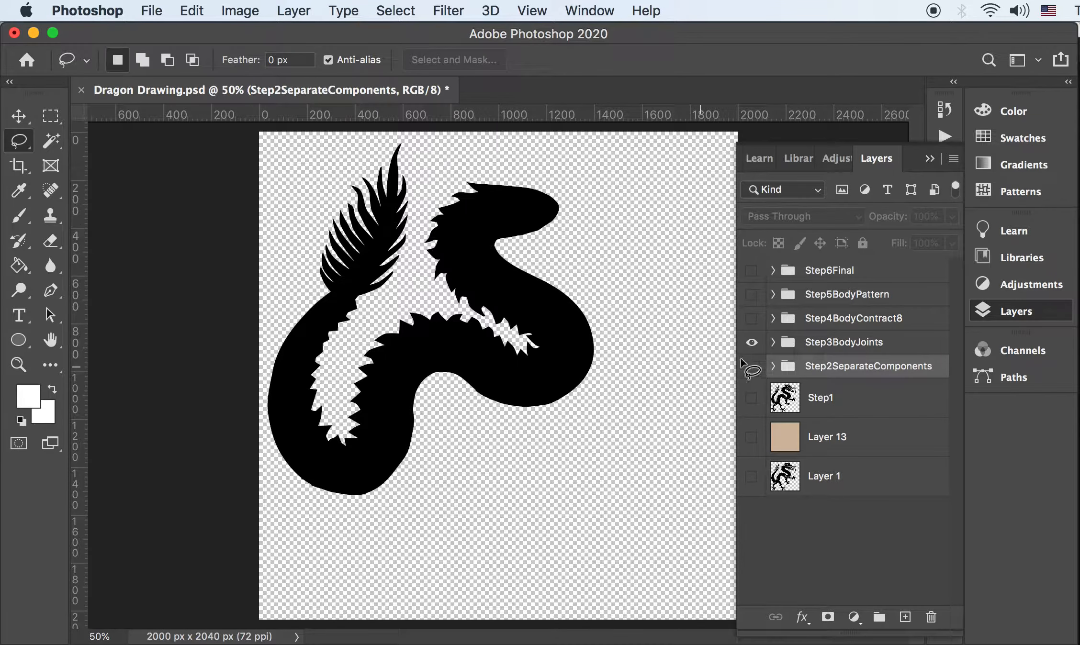
Expand Step3BodyJoints, hide the BodySec layers, and show and select Body copy 2
{"action": "left_click", "coordinate": [772, 342]}
{"action": "left_click_drag", "start_coordinate": [765, 375], "coordinate": [754, 566]}
{"action": "scroll", "coordinate": [761, 502], "scroll_direction": "down", "scroll_amount": 10}
{"action": "left_click", "coordinate": [752, 444]}
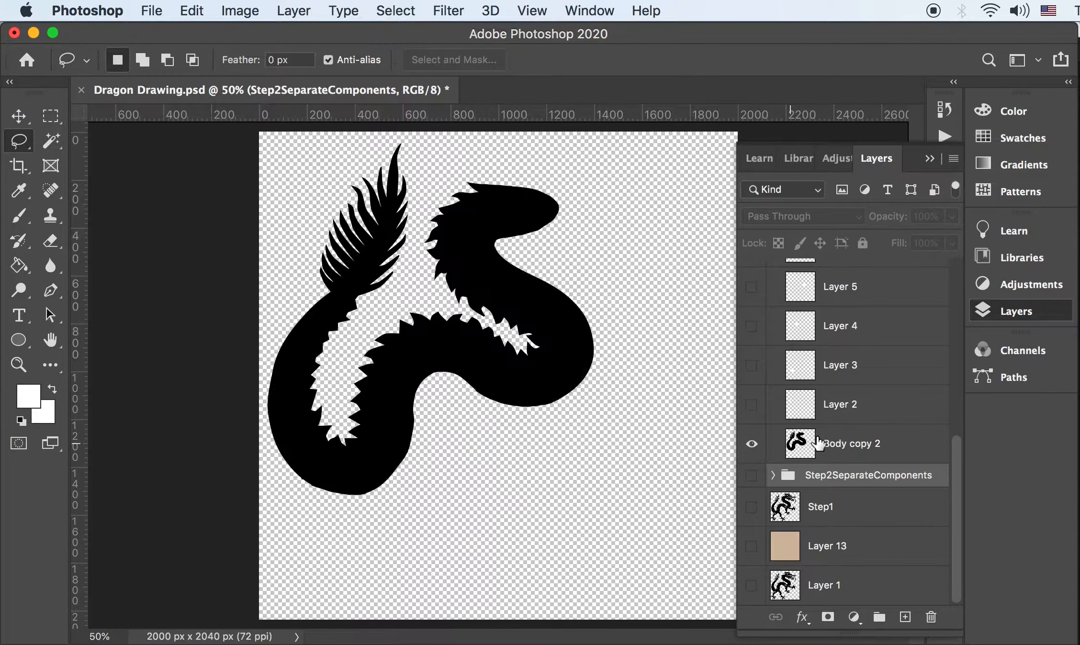
{"action": "left_click", "coordinate": [837, 420]}
{"action": "left_click", "coordinate": [828, 443]}
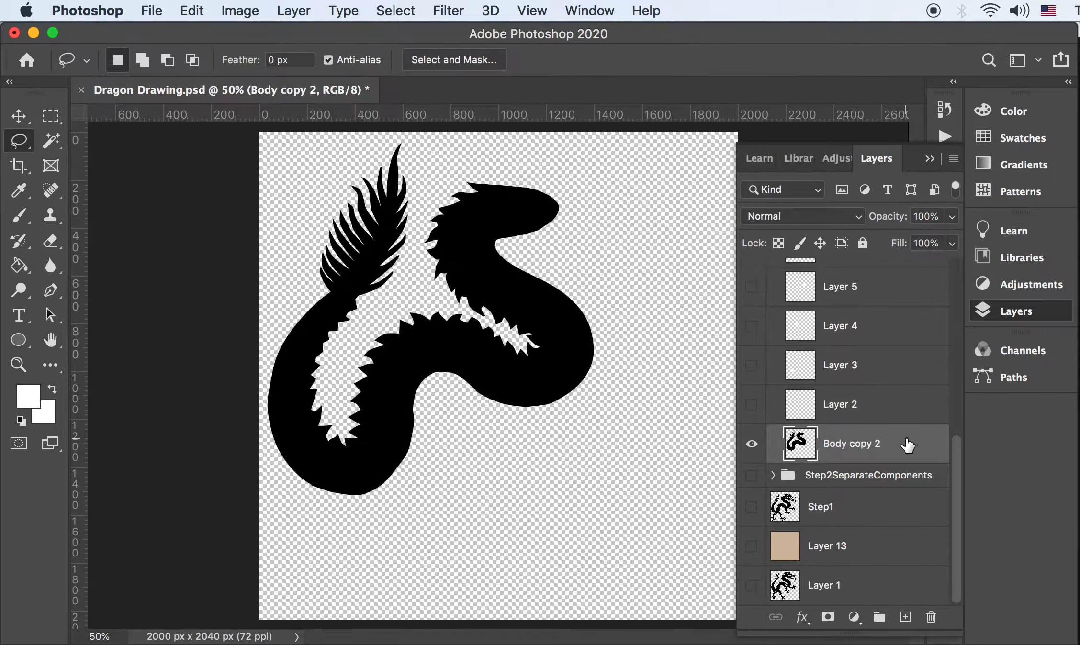
{"action": "key", "text": "super+u"}
{"action": "left_click_drag", "start_coordinate": [845, 323], "coordinate": [720, 298]}
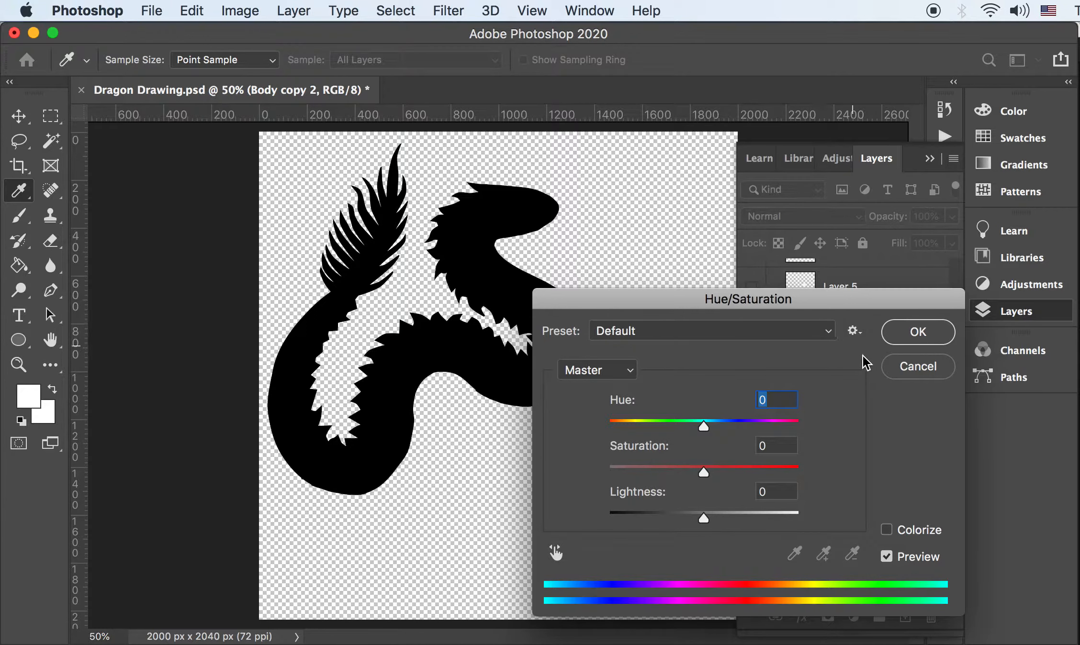
{"action": "left_click", "coordinate": [917, 366]}
{"action": "key", "text": "l"}
{"action": "left_click", "coordinate": [239, 11]}
{"action": "mouse_move", "coordinate": [264, 64]}
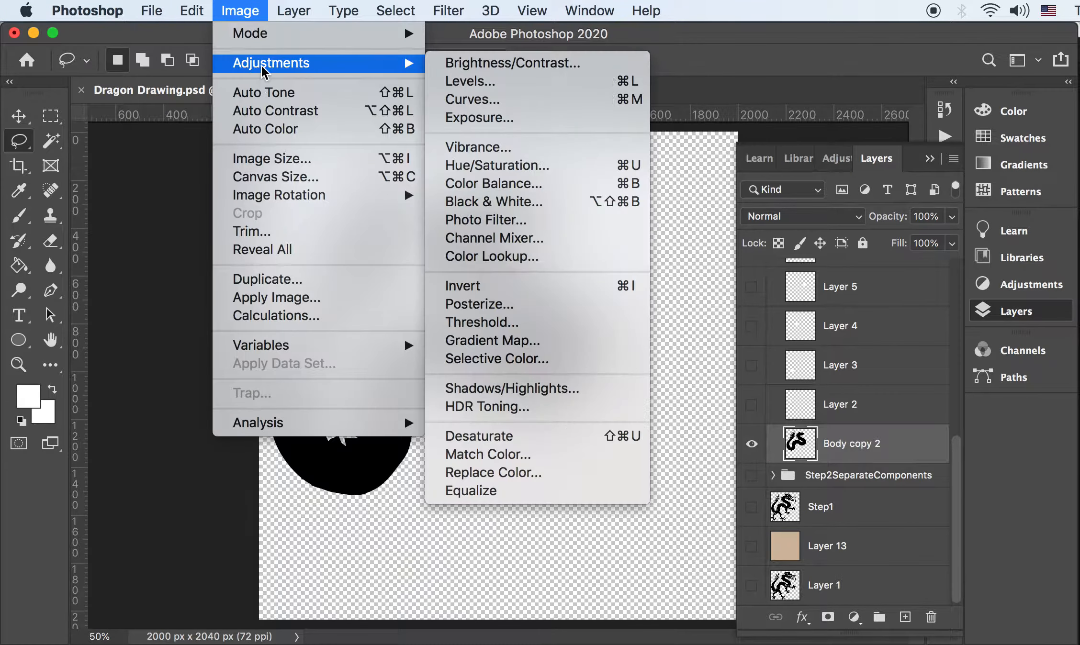
{"action": "left_click", "coordinate": [566, 166]}
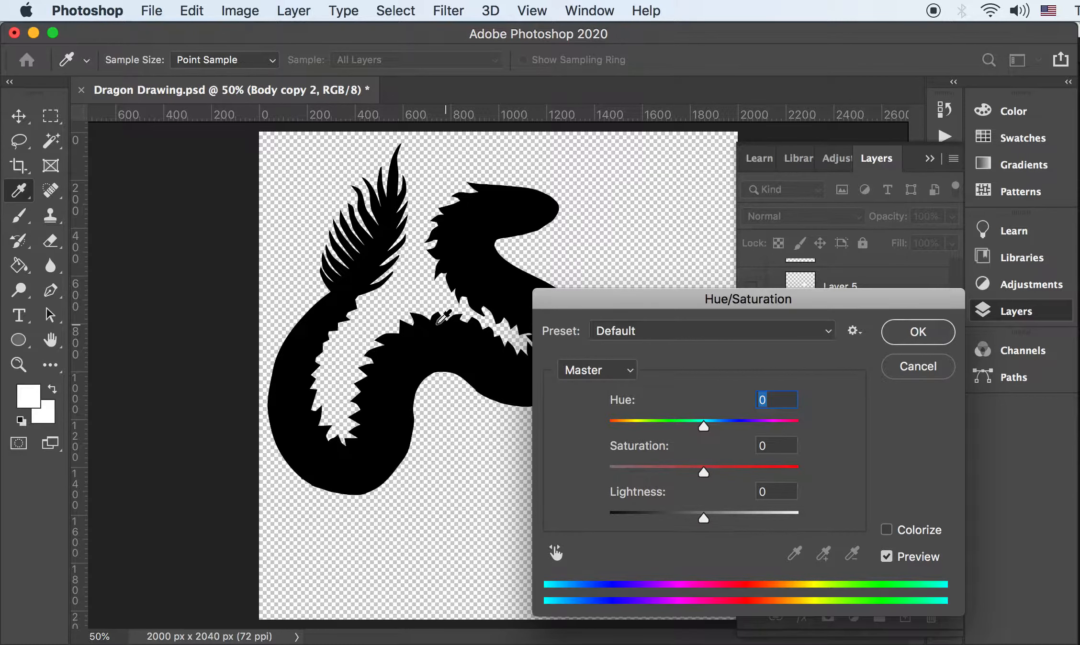
{"action": "left_click_drag", "start_coordinate": [703, 518], "coordinate": [573, 524]}
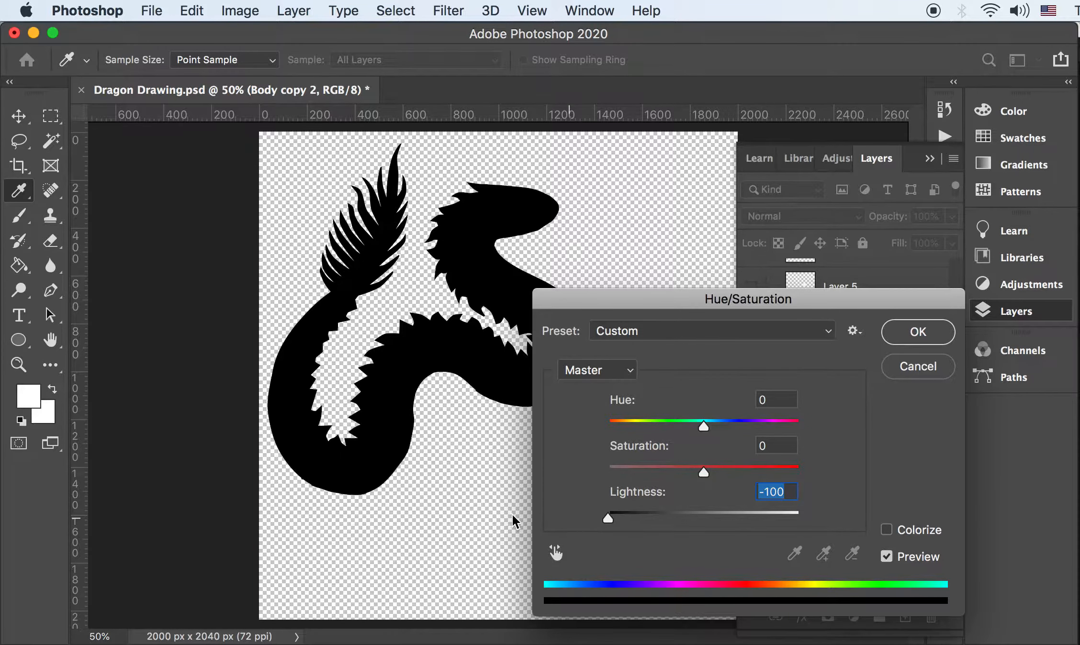
{"action": "left_click", "coordinate": [902, 368]}
{"action": "key", "text": "l"}
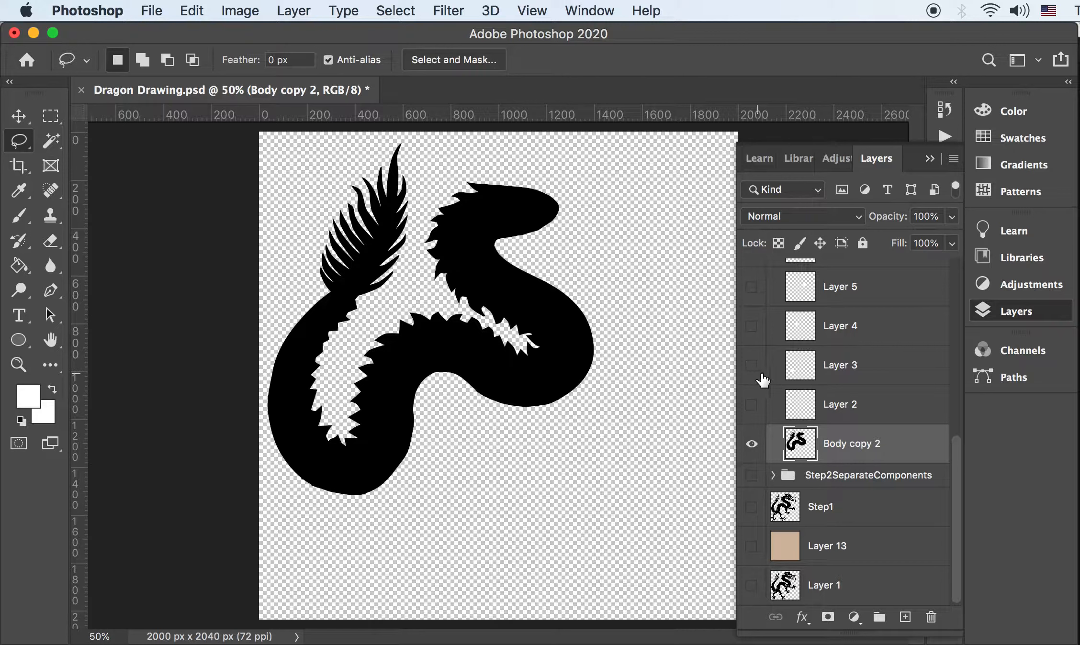
Add a new empty layer above Body copy 2
{"action": "scroll", "coordinate": [760, 419], "scroll_direction": "up", "scroll_amount": 3}
{"action": "scroll", "coordinate": [760, 419], "scroll_direction": "down", "scroll_amount": 2}
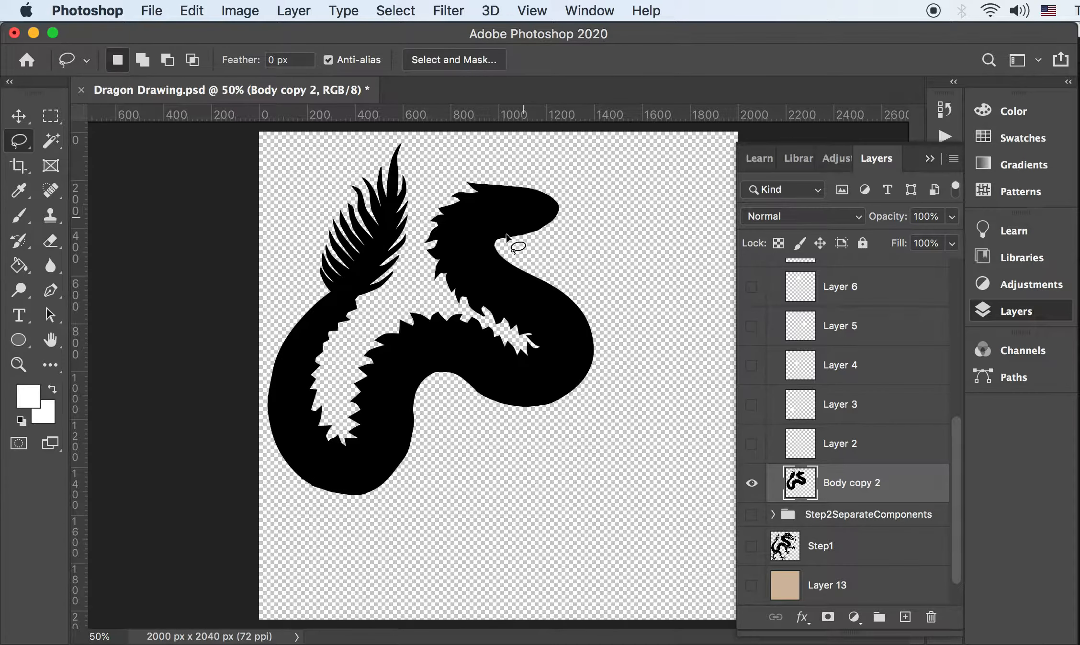
{"action": "left_click", "coordinate": [904, 617]}
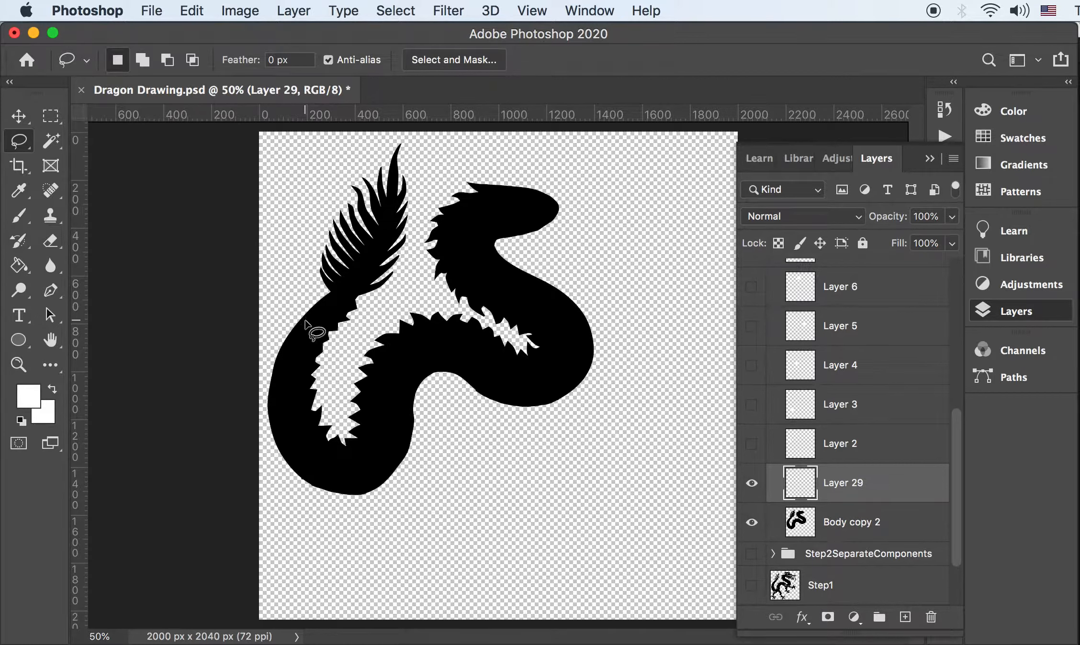
Draw a circular elliptical-marquee selection about 145 px wide at the tail tuft's base
{"action": "key", "text": "m"}
{"action": "right_click", "coordinate": [52, 125]}
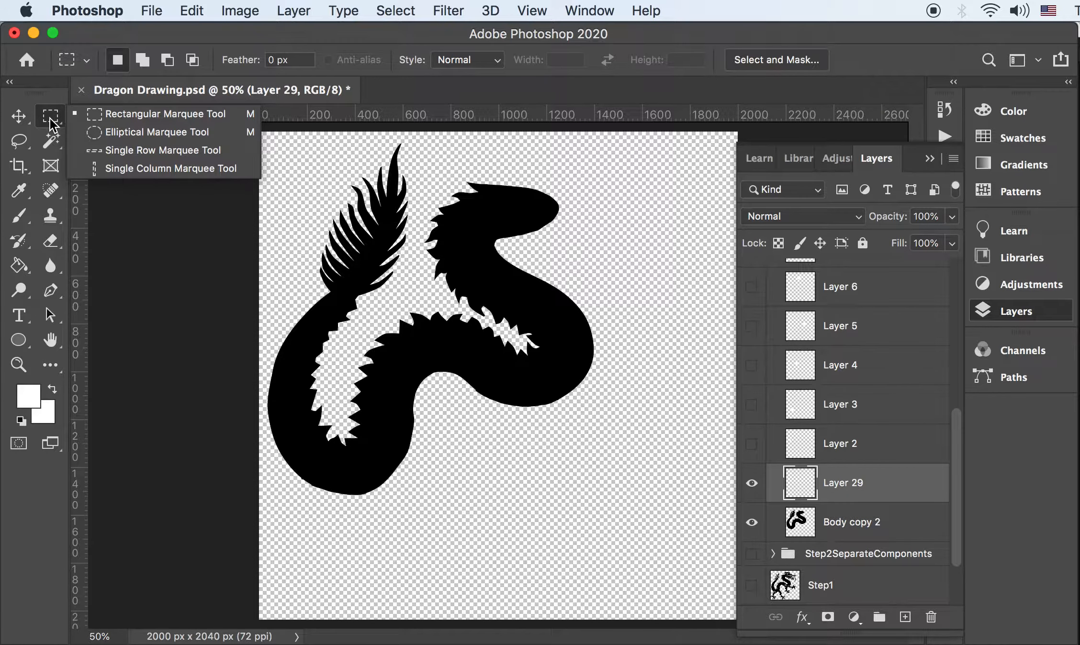
{"action": "left_click", "coordinate": [132, 133]}
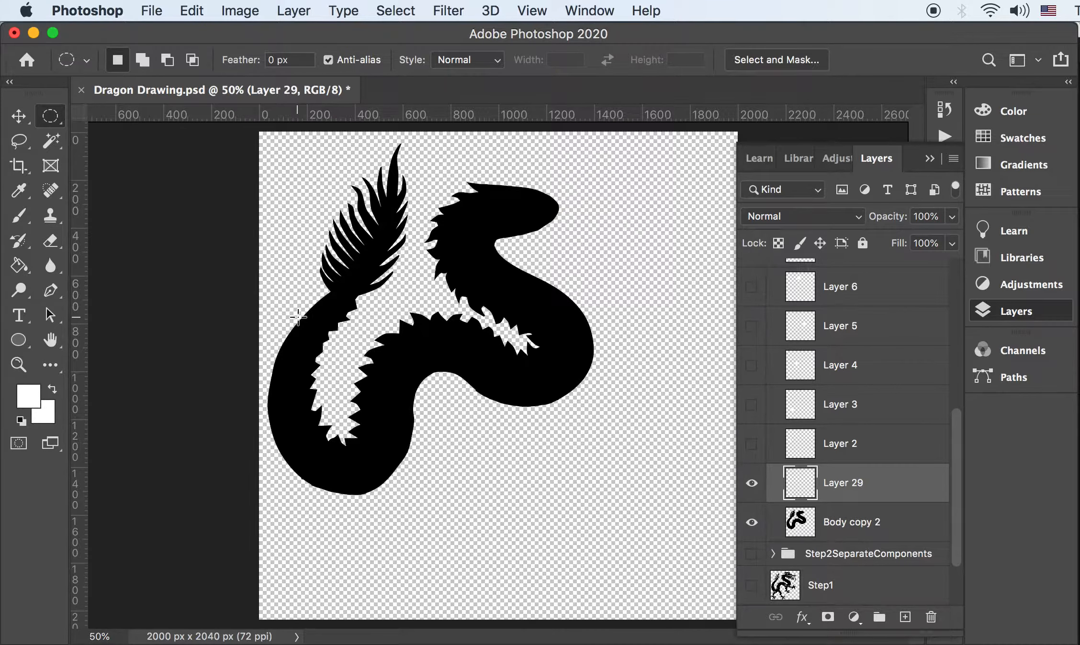
{"action": "left_click_drag", "start_coordinate": [298, 317], "coordinate": [321, 358]}
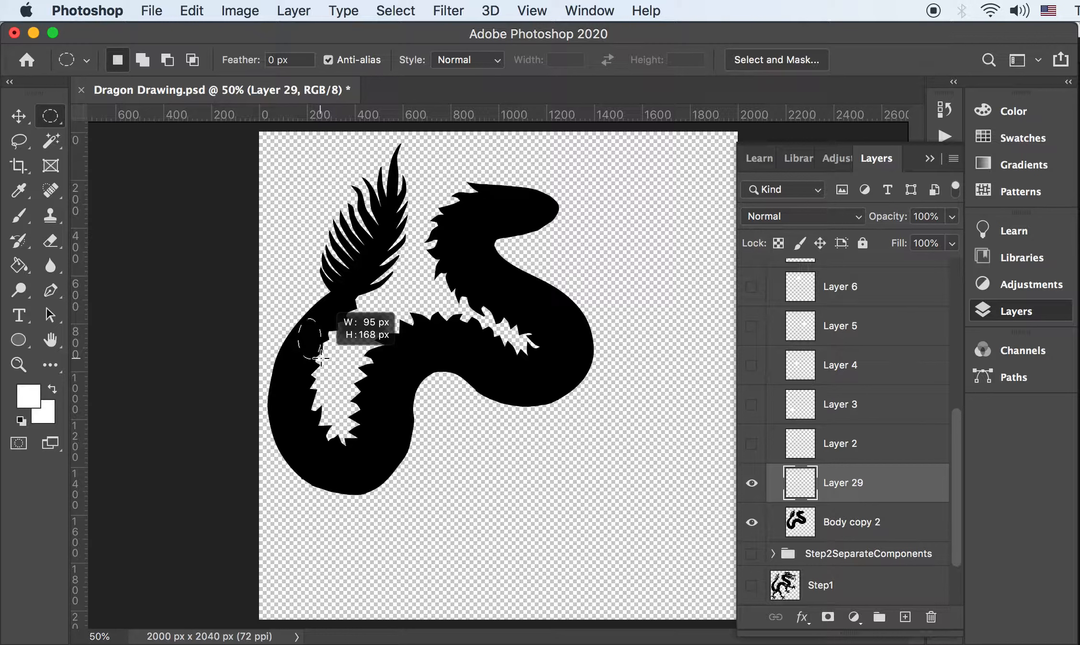
{"action": "key", "text": "shift"}
{"action": "left_click_drag", "start_coordinate": [321, 358], "coordinate": [315, 328]}
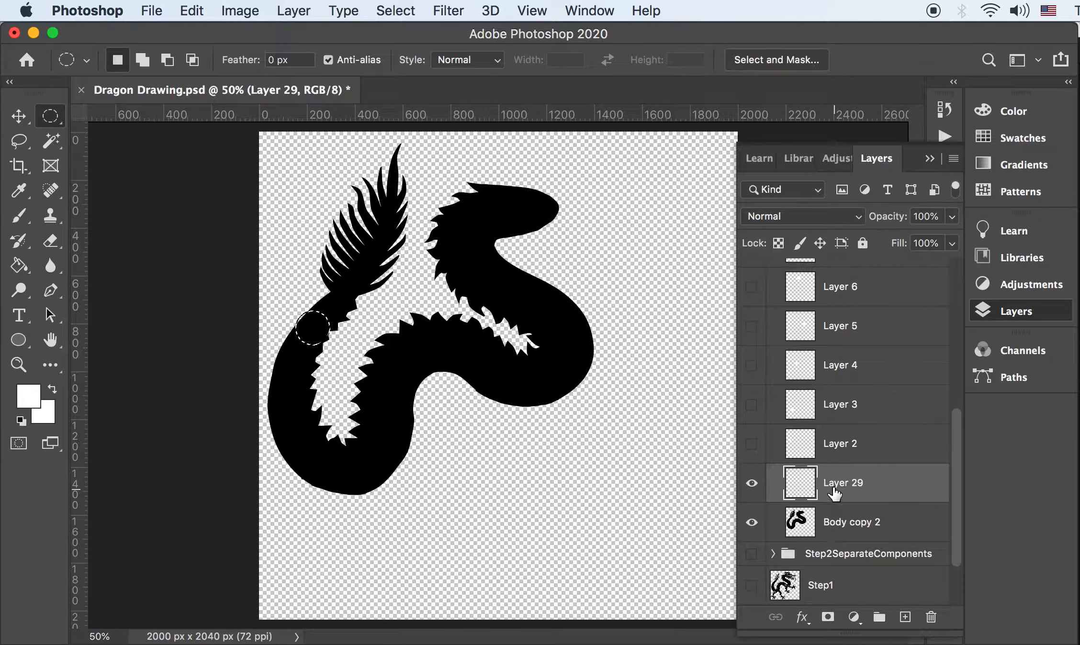
Fill the tail-base circle white, then add a layer with a white 224 px circle at the bottom curve
{"action": "key", "text": "g"}
{"action": "left_click", "coordinate": [314, 335]}
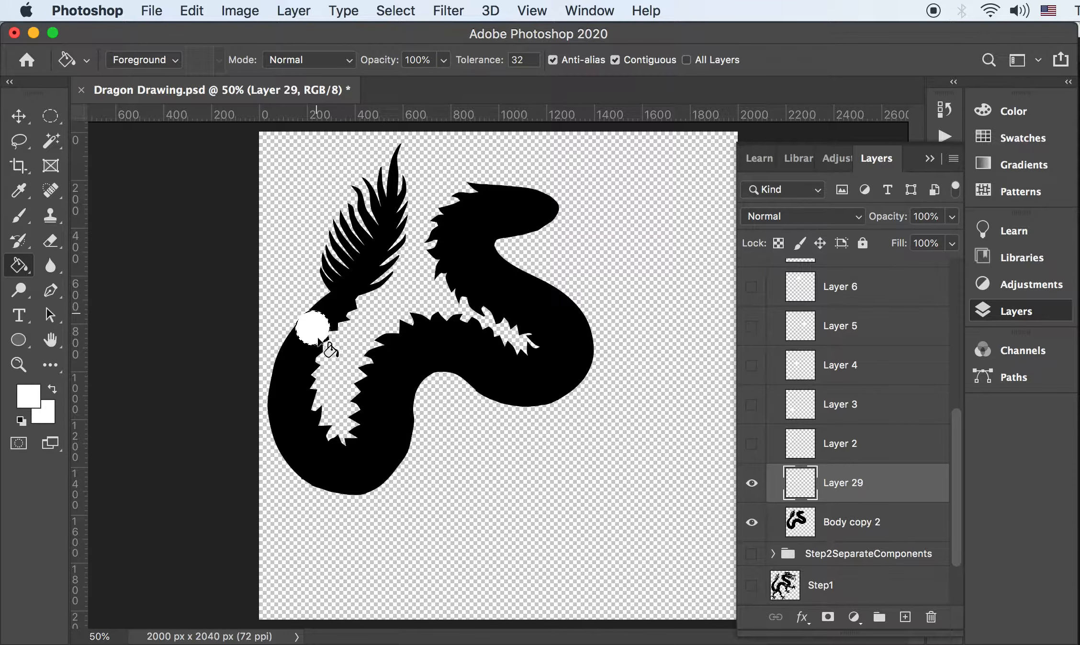
{"action": "left_click", "coordinate": [905, 617]}
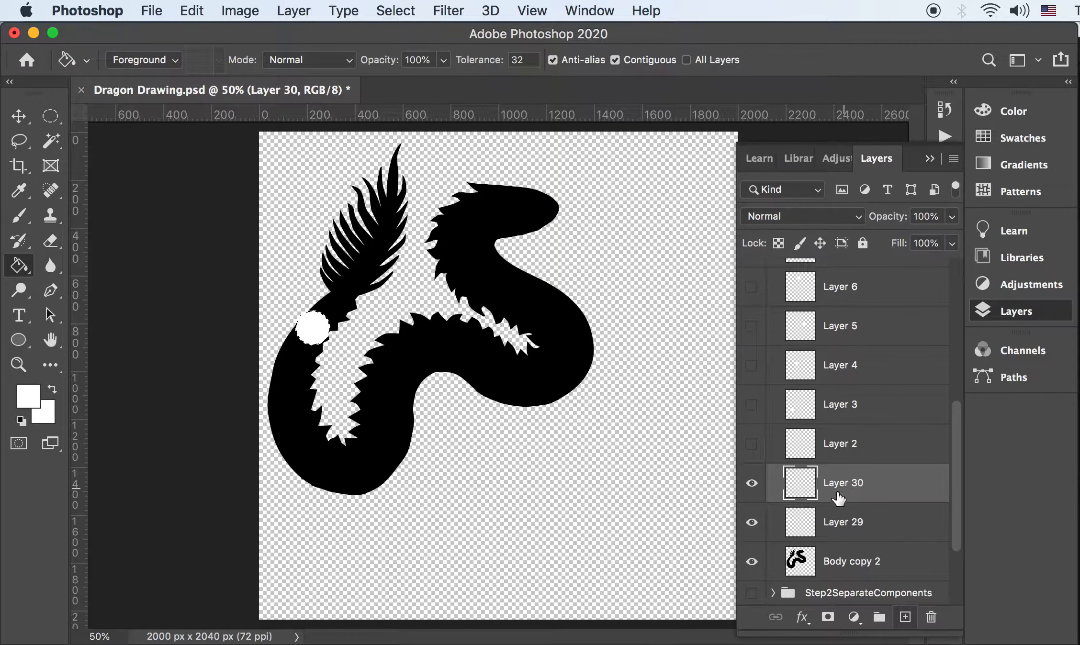
{"action": "key", "text": "m"}
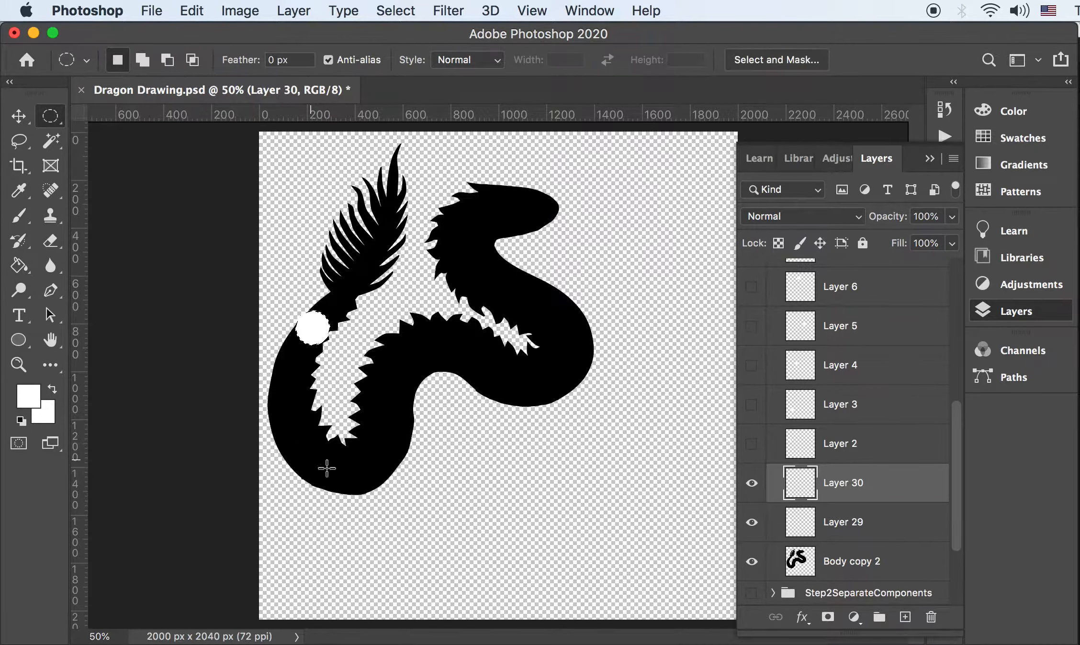
{"action": "left_click_drag", "start_coordinate": [328, 443], "coordinate": [381, 496]}
{"action": "key", "text": "g"}
{"action": "left_click", "coordinate": [357, 467]}
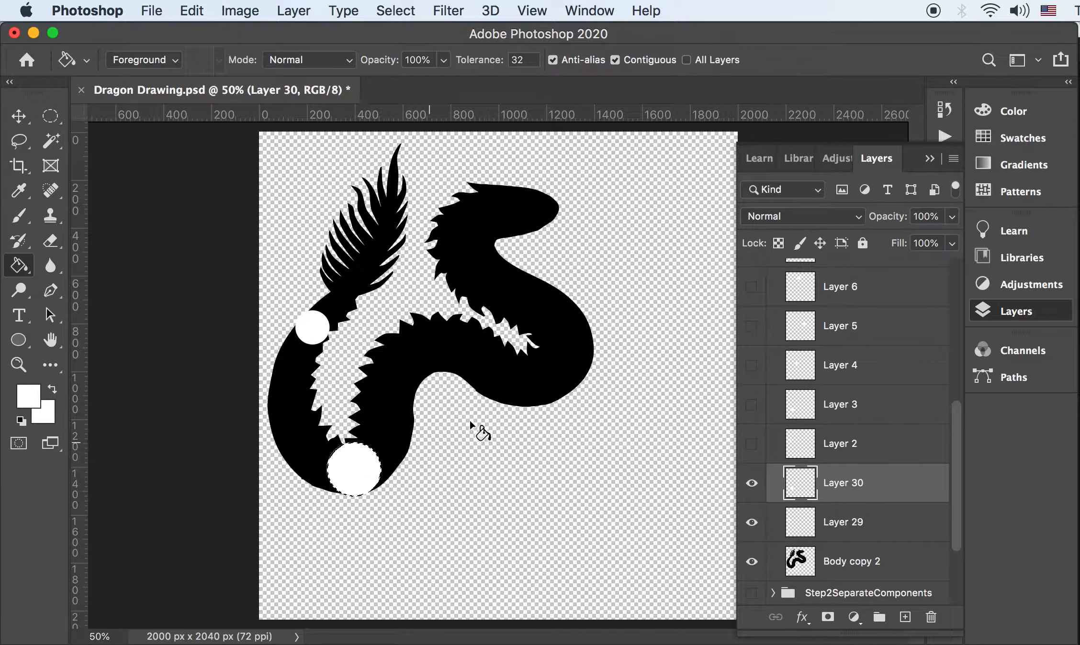
Deselect and delete the practice circle Layers 29 and 30
{"action": "key", "text": "super+d"}
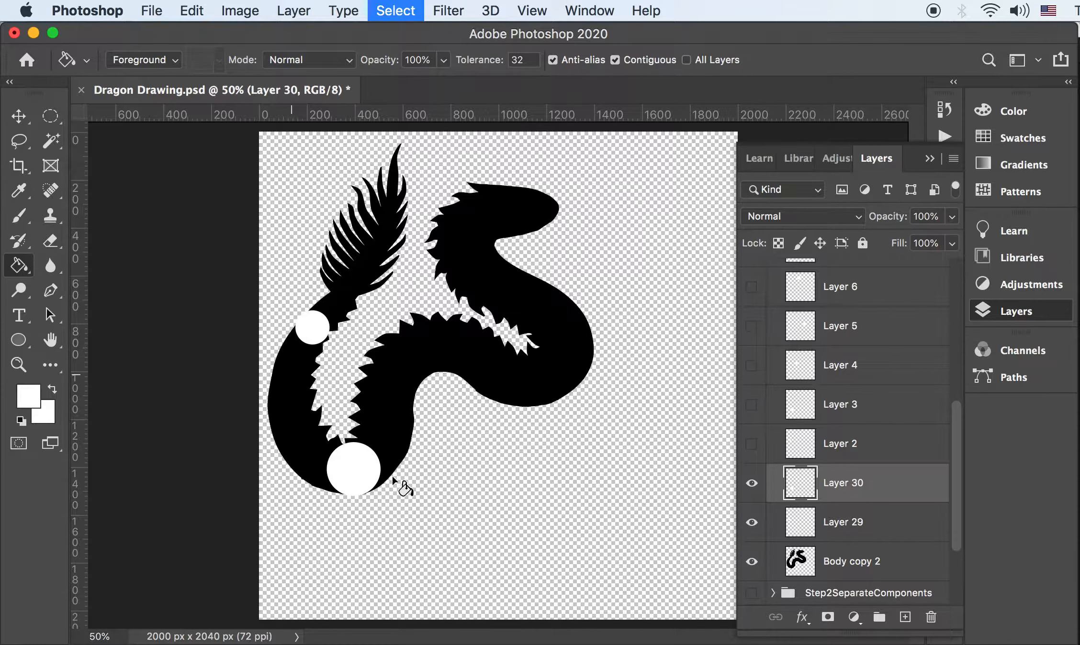
{"action": "left_click", "coordinate": [824, 525], "text": "shift"}
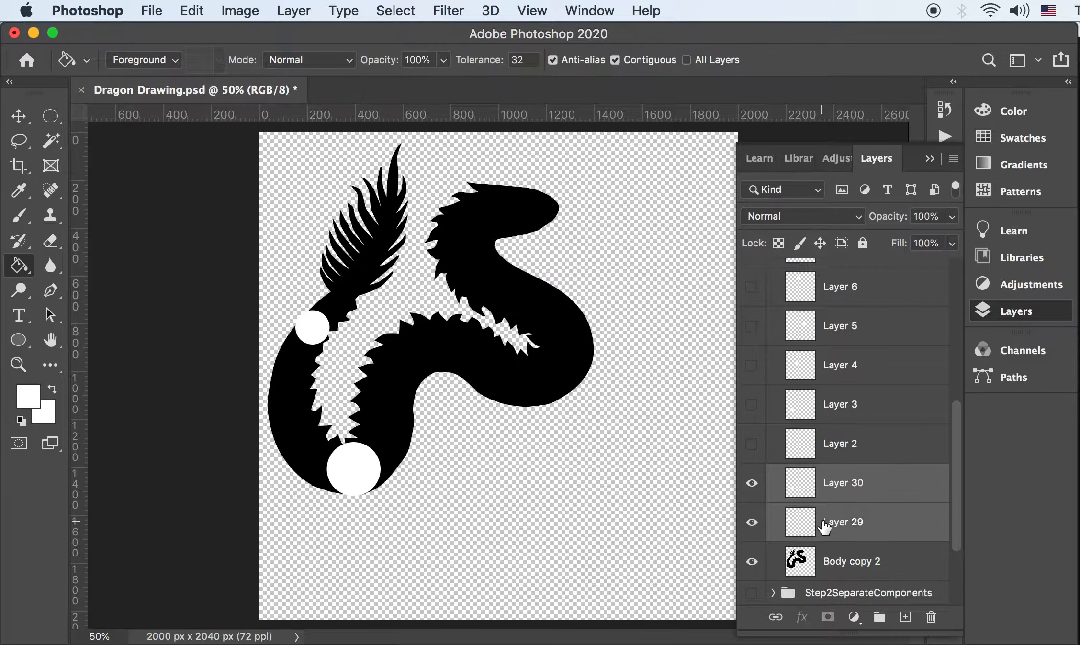
{"action": "key", "text": "BackSpace"}
Show the white joint circles on Layers 2–6, briefly check BodySec1, and select Layer 2
{"action": "left_click_drag", "start_coordinate": [752, 444], "coordinate": [747, 309]}
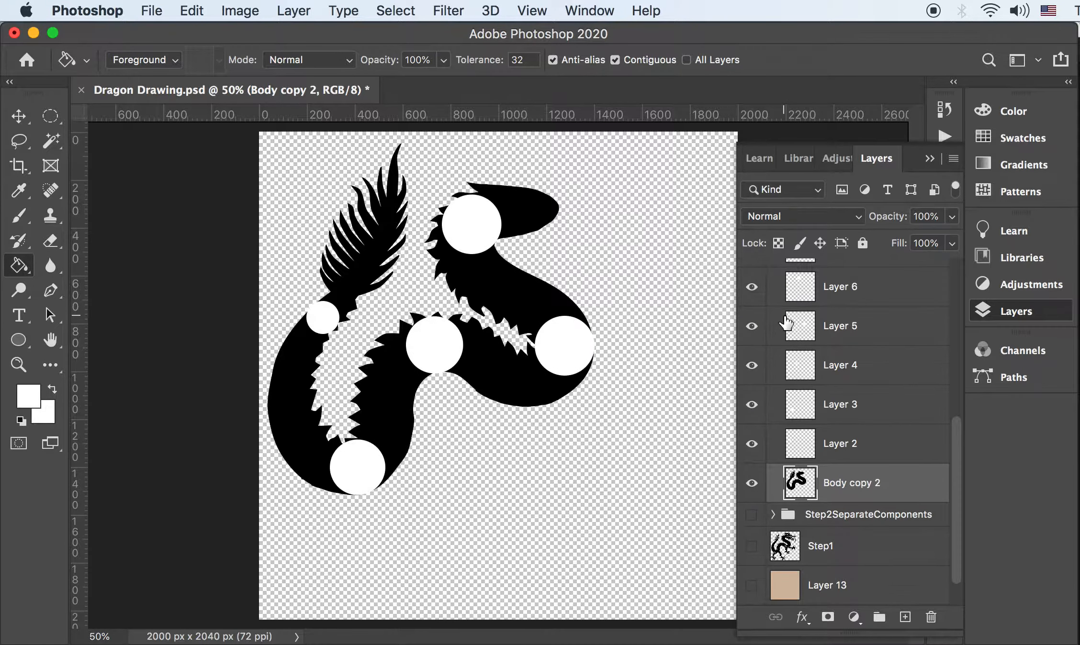
{"action": "scroll", "coordinate": [791, 358], "scroll_direction": "up", "scroll_amount": 3}
{"action": "left_click", "coordinate": [752, 397]}
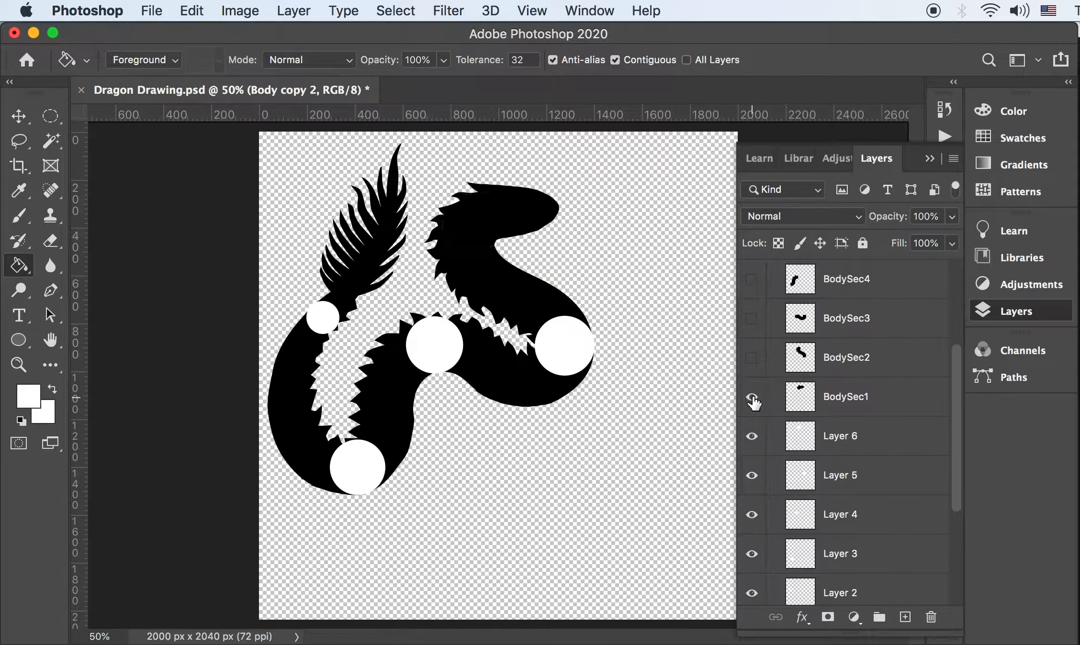
{"action": "left_click", "coordinate": [752, 397]}
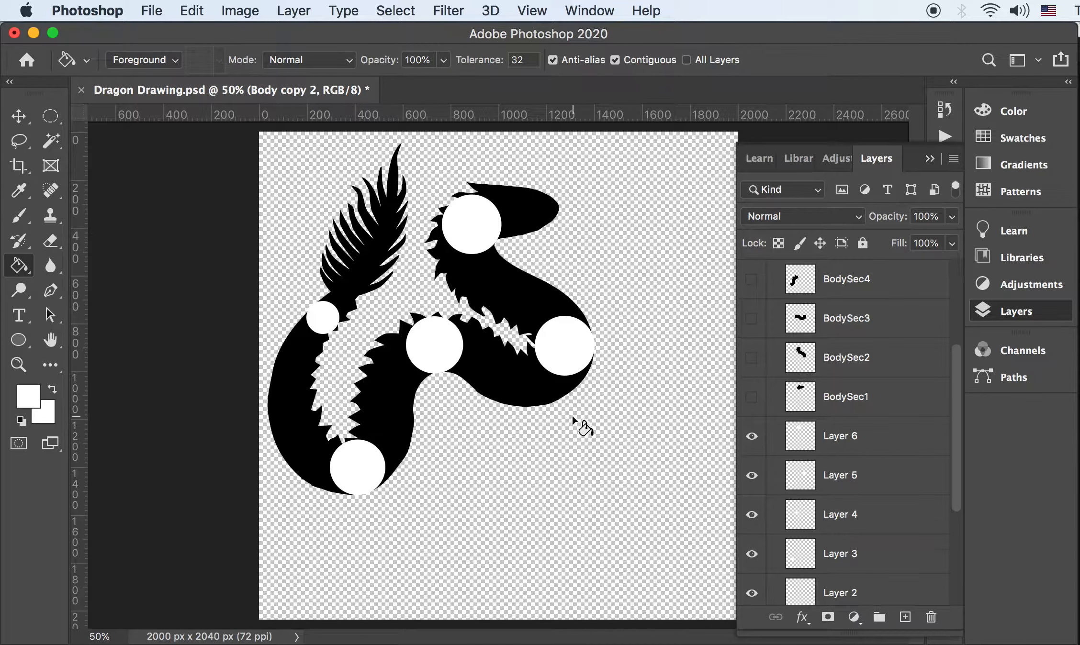
{"action": "scroll", "coordinate": [765, 493], "scroll_direction": "down", "scroll_amount": 2}
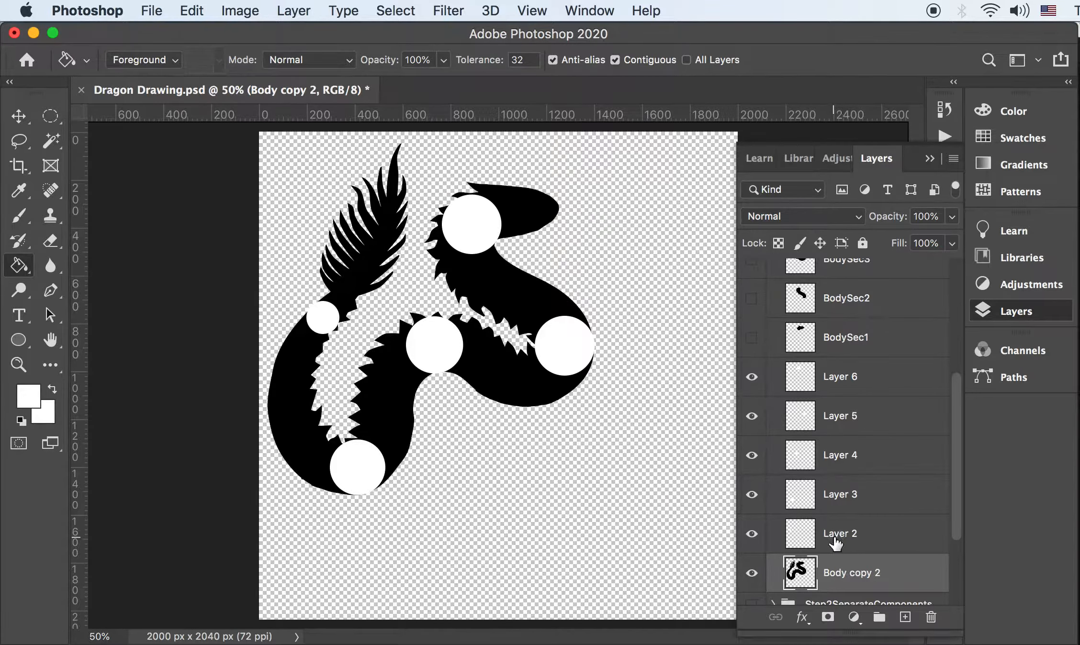
{"action": "left_click", "coordinate": [806, 545]}
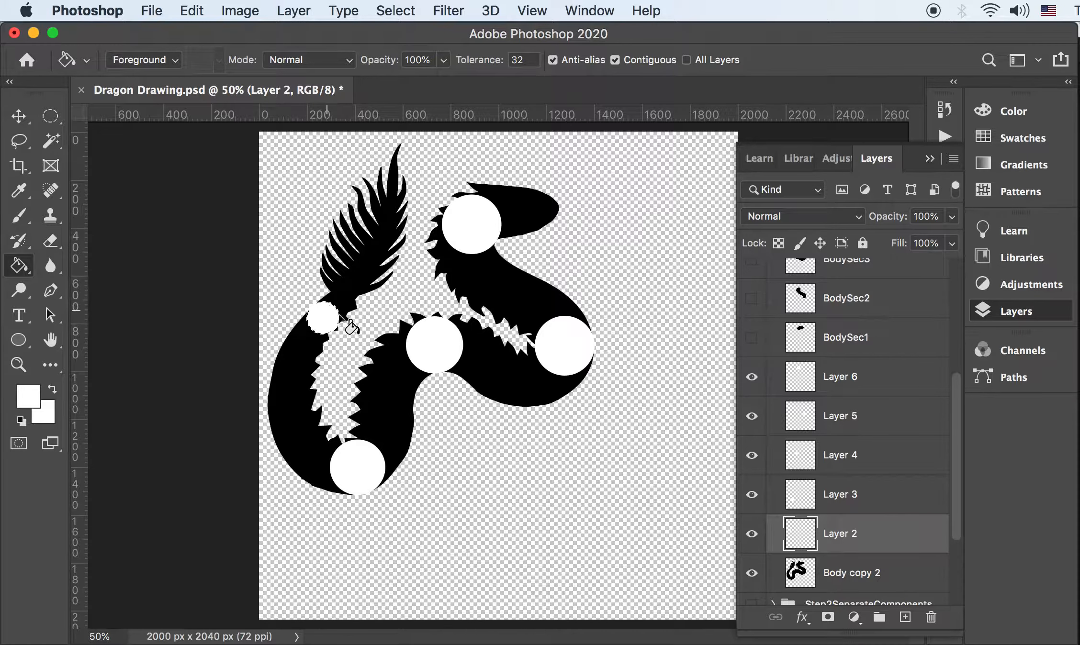
Zoom in and lasso the feathered tail tuft down to its joint circle, with Body copy 2 active
{"action": "key", "text": "super+equal"}
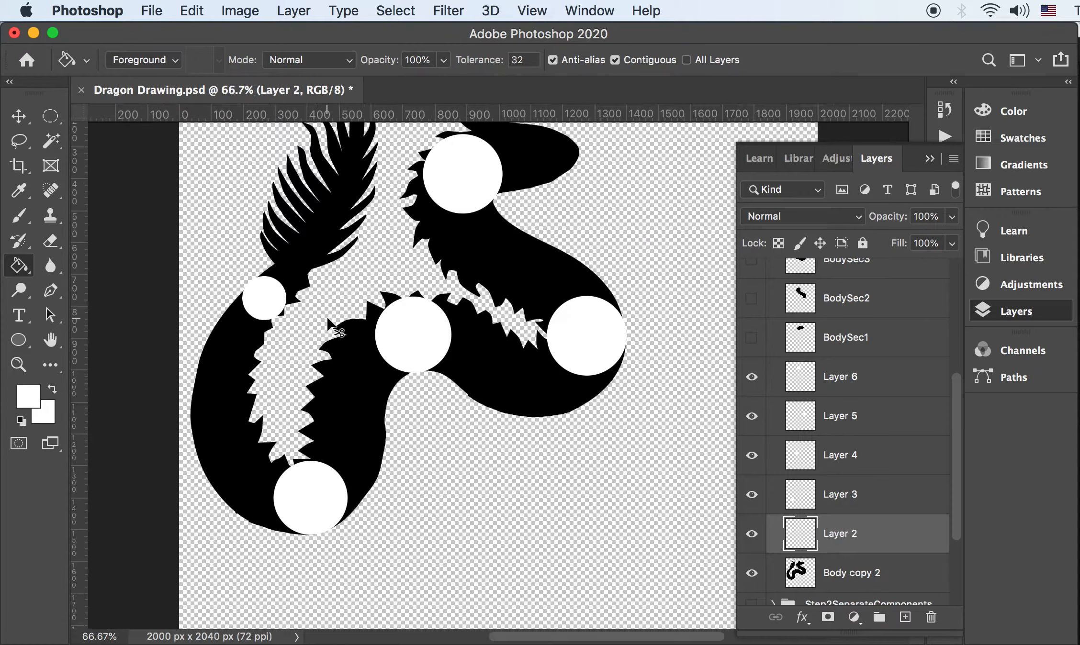
{"action": "scroll", "coordinate": [410, 374], "scroll_direction": "up", "scroll_amount": 3}
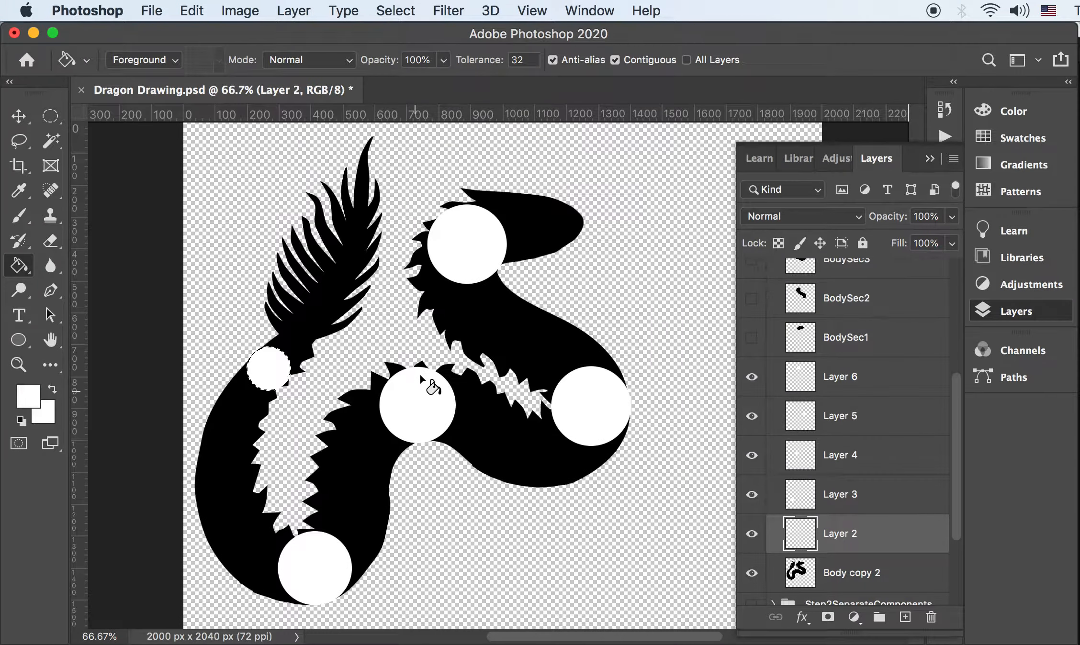
{"action": "key", "text": "l"}
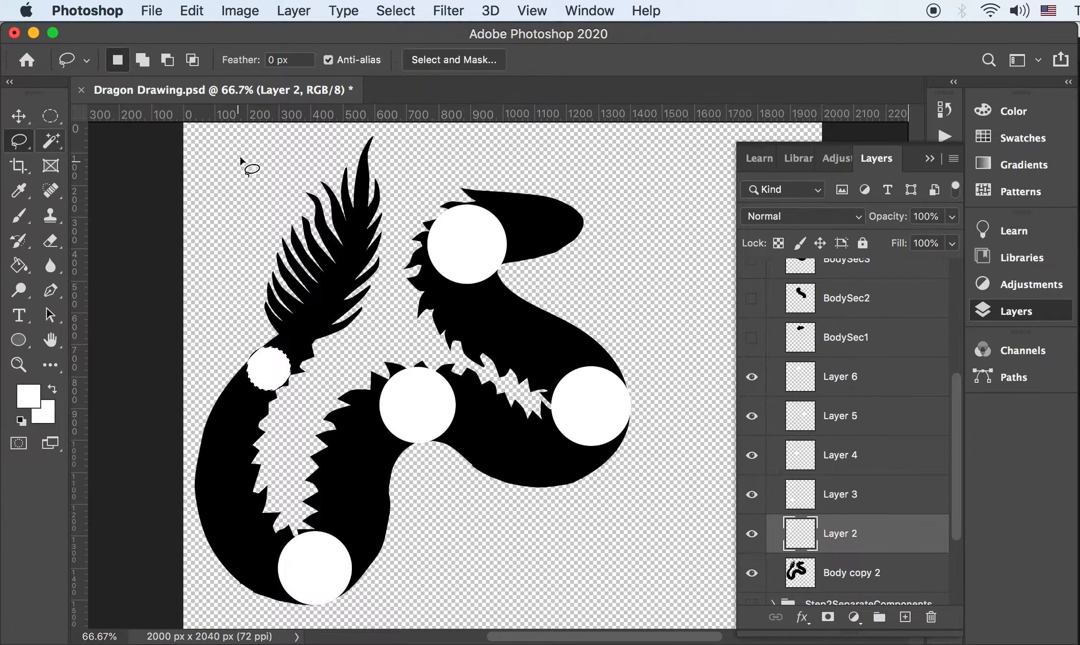
{"action": "key", "text": "shift"}
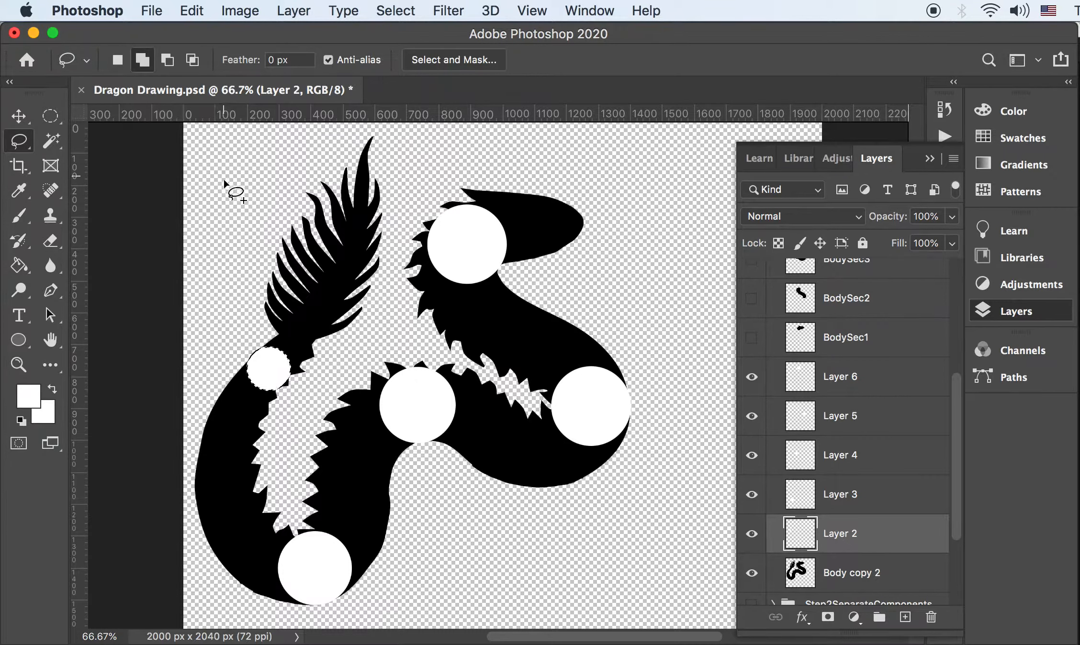
{"action": "mouse_move", "coordinate": [226, 289]}
{"action": "left_mouse_down"}
{"action": "mouse_move", "coordinate": [255, 353]}
{"action": "mouse_move", "coordinate": [282, 383]}
{"action": "mouse_move", "coordinate": [316, 392]}
{"action": "left_mouse_up"}
{"action": "mouse_move", "coordinate": [388, 292]}
{"action": "left_mouse_down"}
{"action": "mouse_move", "coordinate": [398, 132]}
{"action": "mouse_move", "coordinate": [331, 113]}
{"action": "mouse_move", "coordinate": [229, 170]}
{"action": "left_mouse_up"}
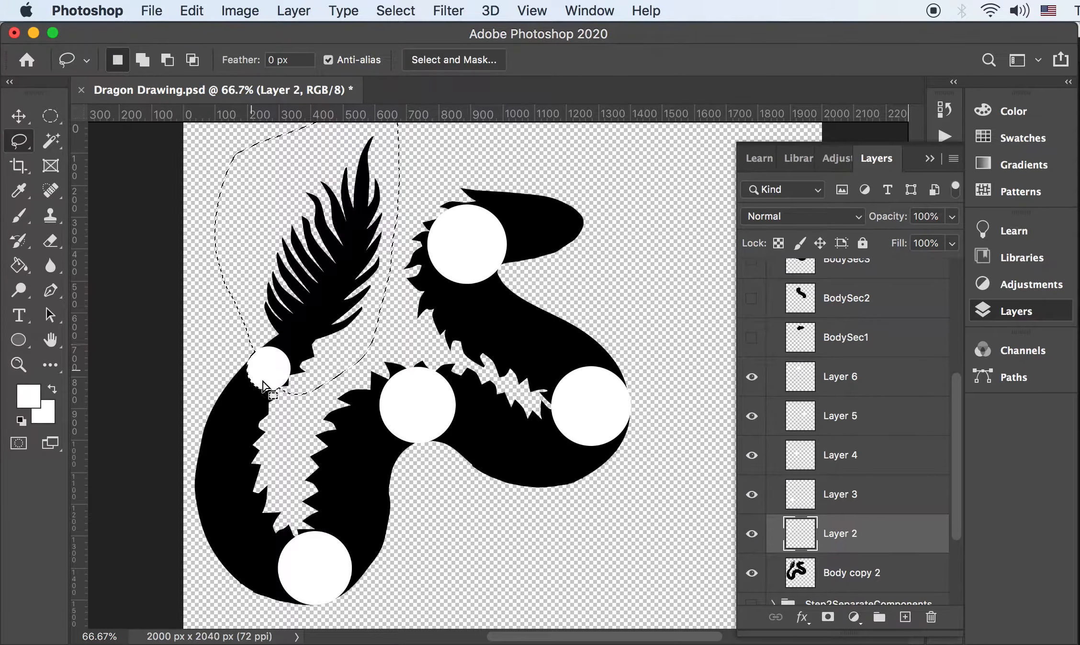
{"action": "left_click", "coordinate": [835, 578]}
Paste the selected tail tuft onto its own new layer
{"action": "key", "text": "super+c"}
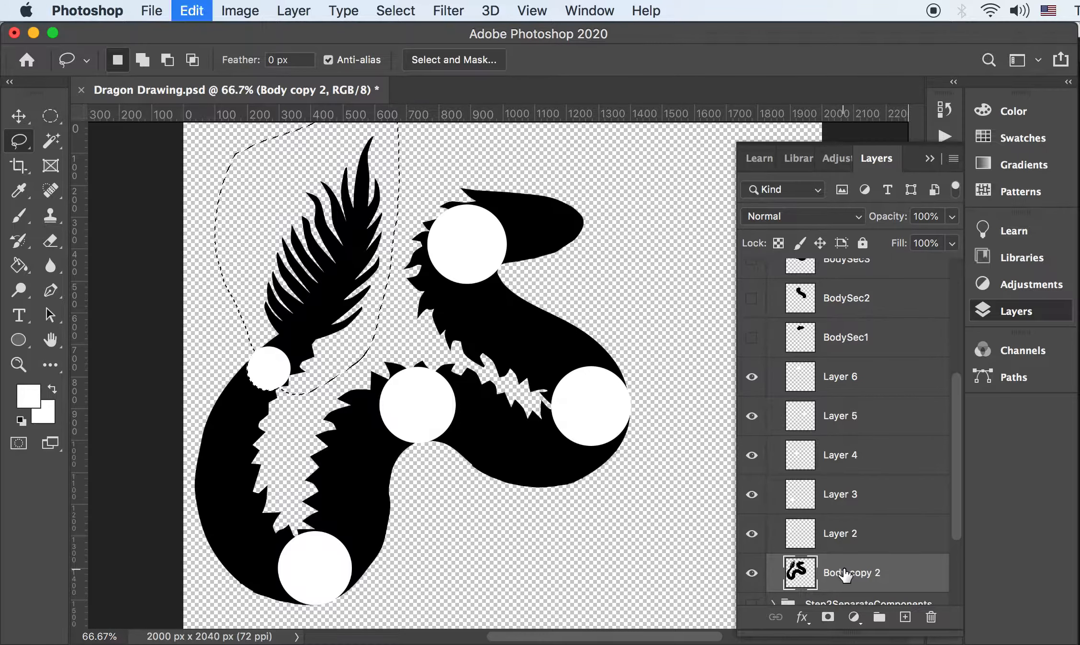
{"action": "key", "text": "super+v"}
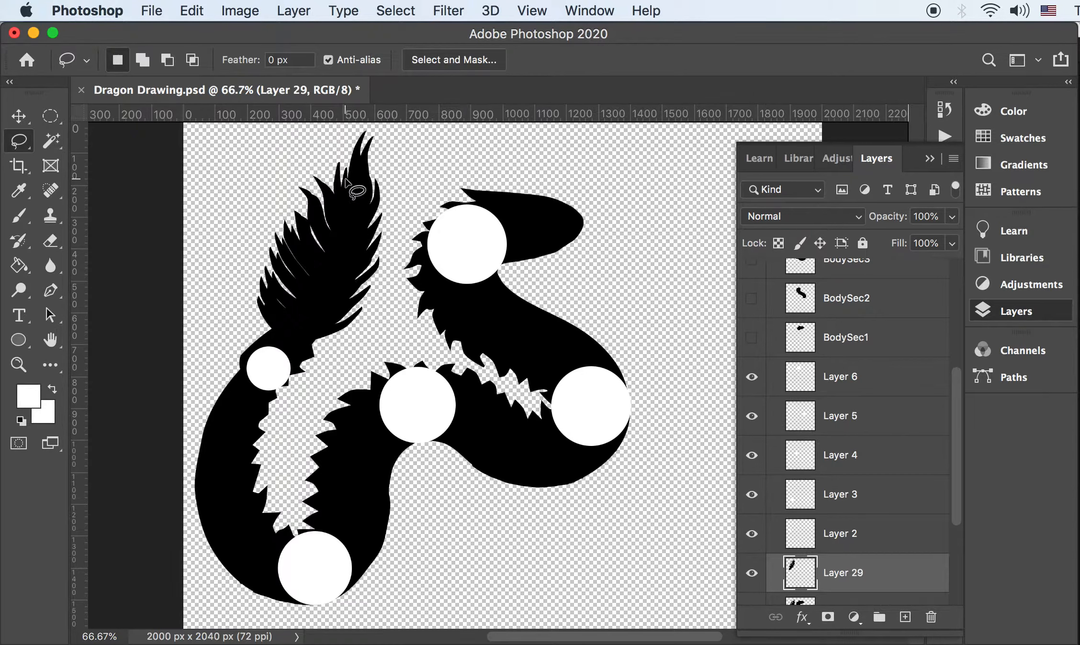
{"action": "key", "text": "super+z"}
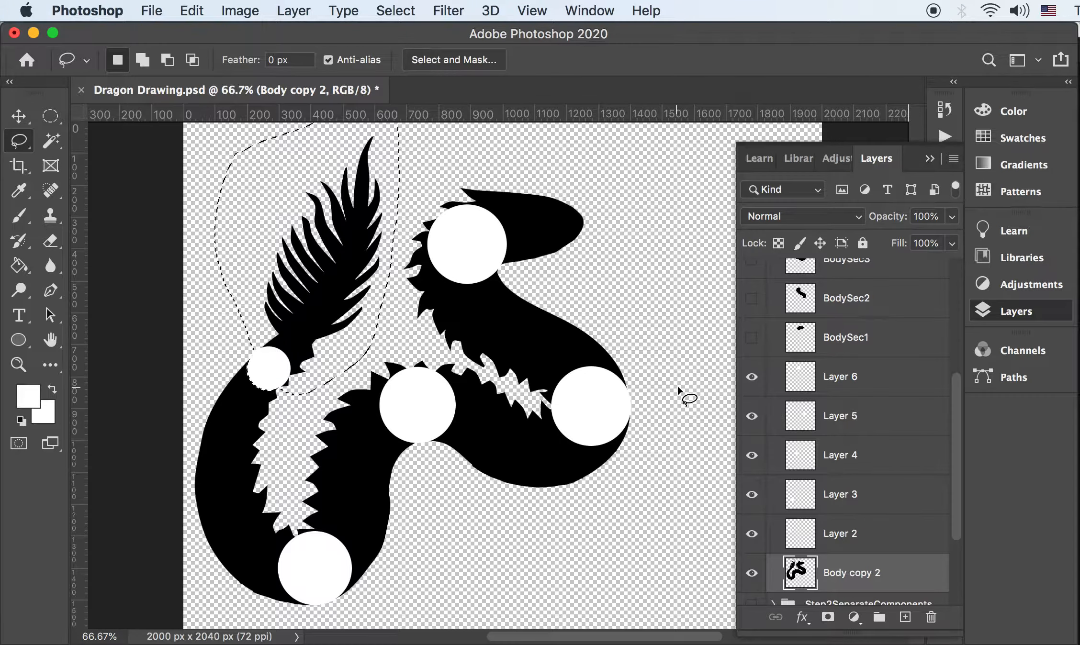
{"action": "key", "text": "super+x"}
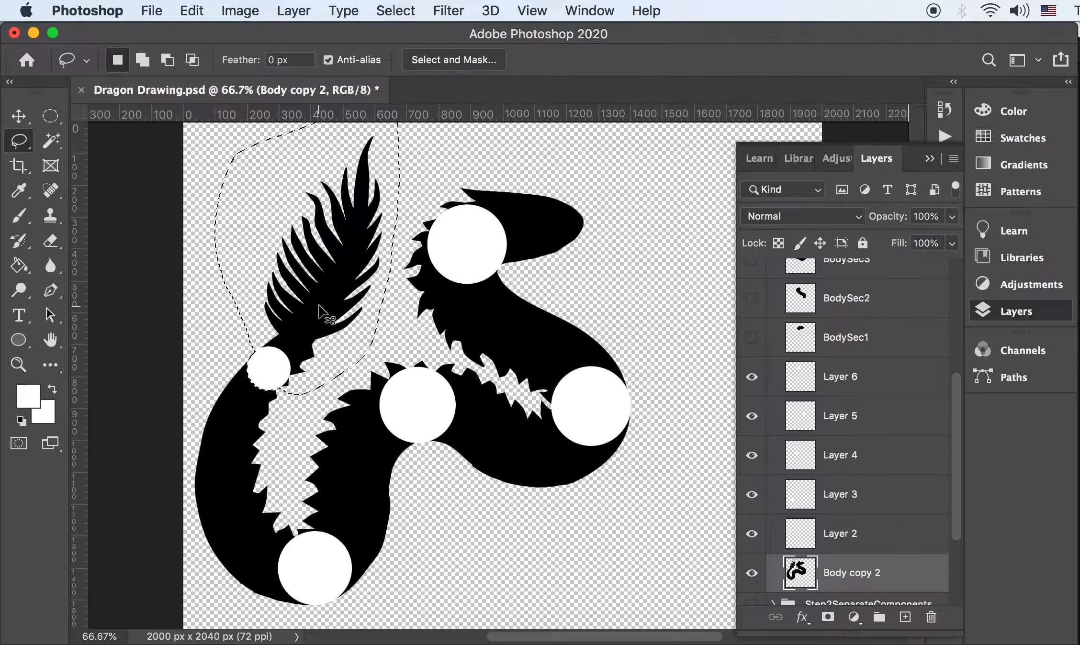
{"action": "key", "text": "super+v"}
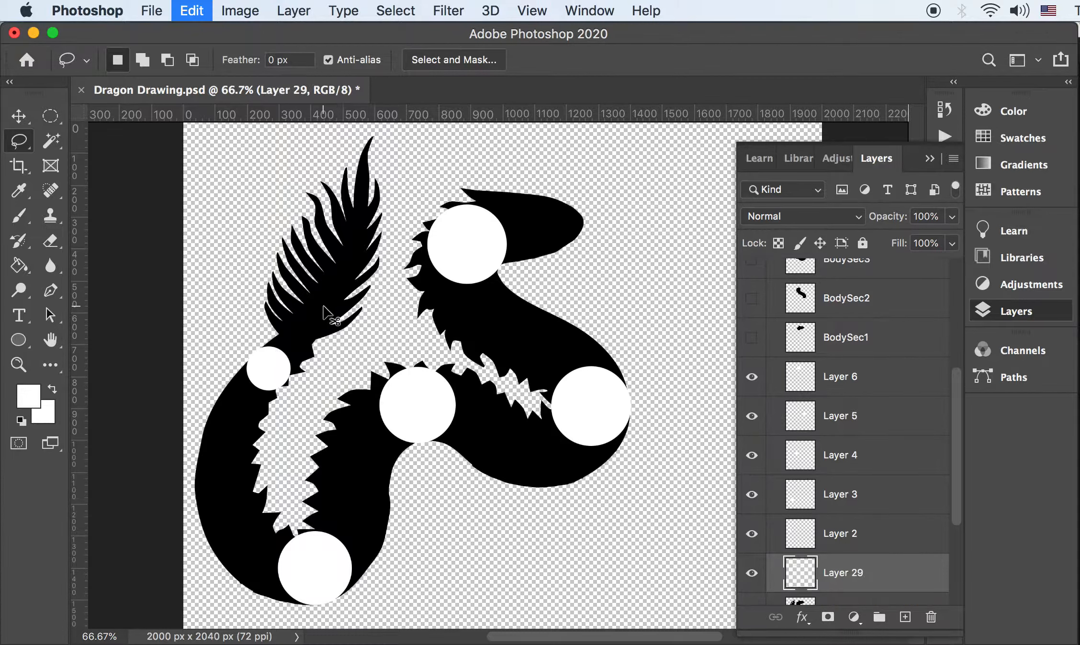
Toggle the body and pasted tail layers' visibility to view the tail alone
{"action": "scroll", "coordinate": [909, 579], "scroll_direction": "down", "scroll_amount": 3}
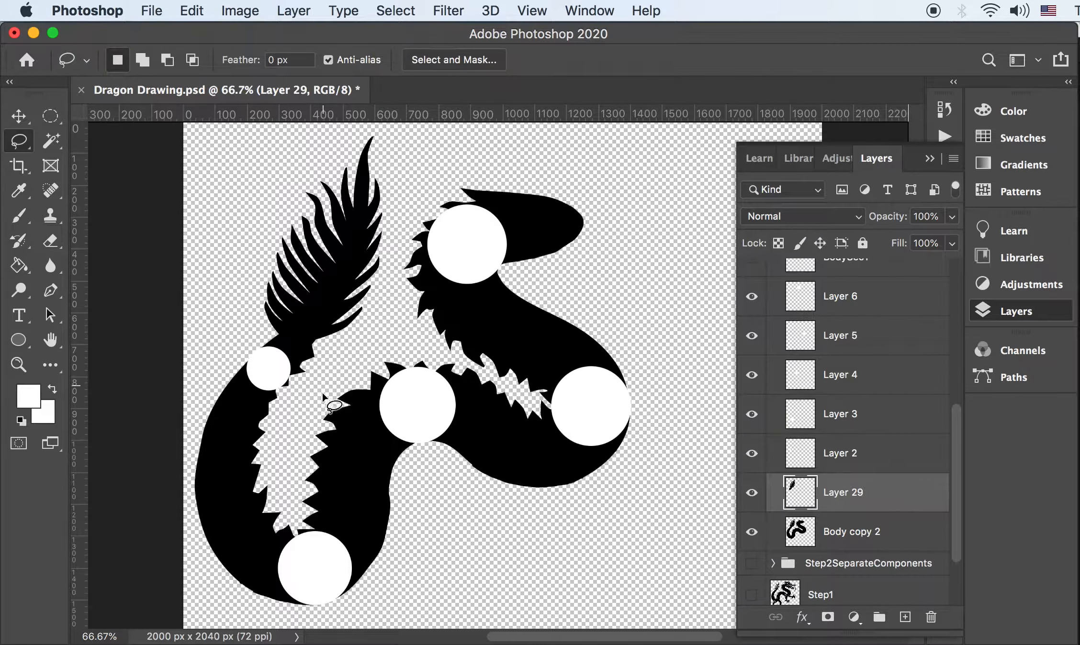
{"action": "left_click", "coordinate": [751, 532]}
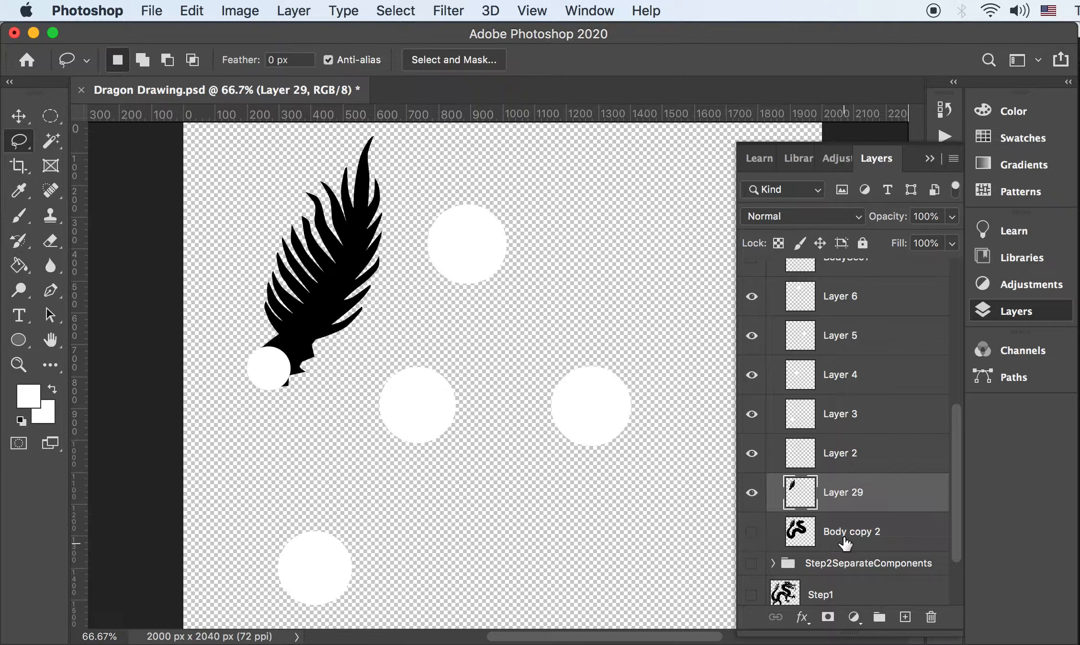
{"action": "left_click", "coordinate": [751, 486]}
{"action": "left_click", "coordinate": [752, 487]}
{"action": "left_click", "coordinate": [751, 487]}
{"action": "left_click", "coordinate": [751, 486]}
{"action": "left_click", "coordinate": [751, 532]}
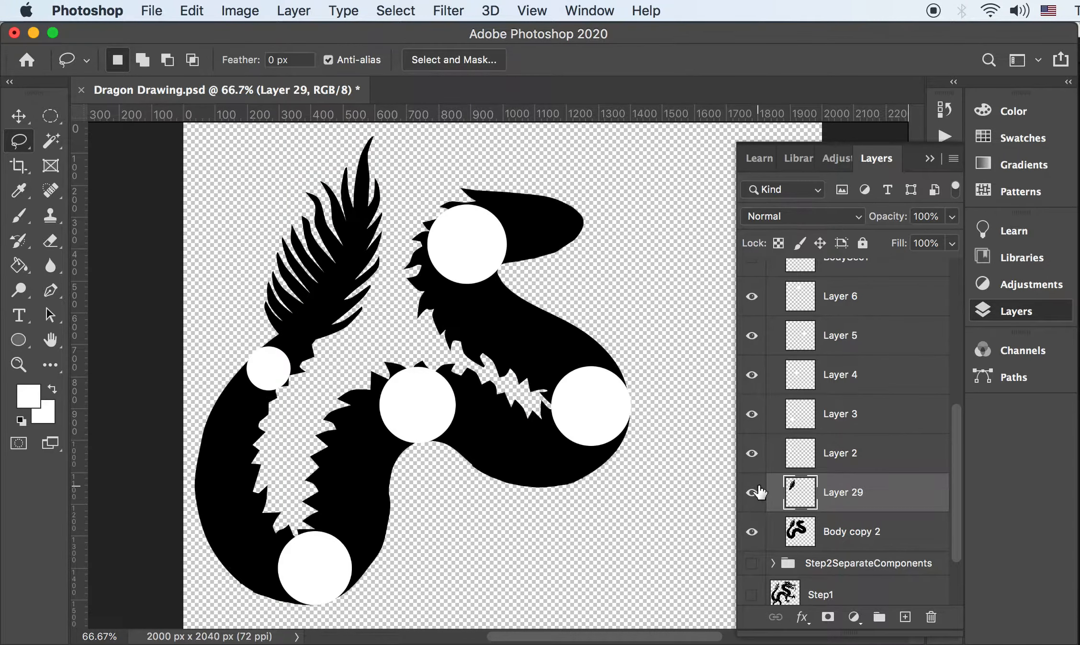
{"action": "left_click", "coordinate": [755, 490]}
{"action": "left_click", "coordinate": [753, 496]}
{"action": "left_click", "coordinate": [752, 532]}
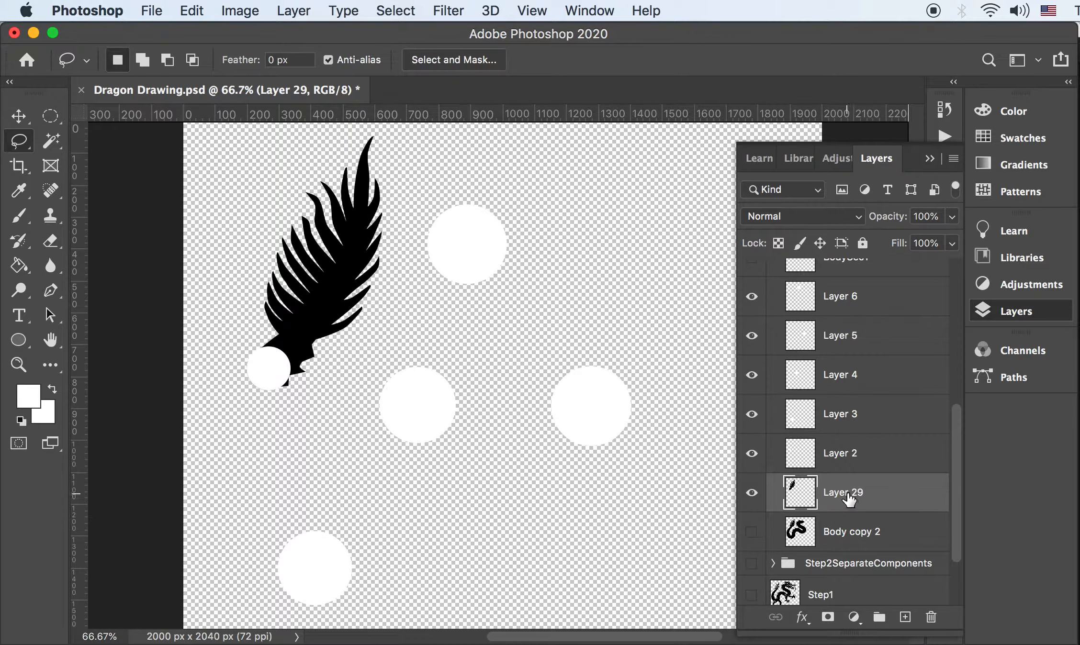
Move the tail layer just below BodySec1, rename it Tail1, and hide it
{"action": "left_click_drag", "start_coordinate": [848, 498], "coordinate": [847, 378]}
{"action": "left_click", "coordinate": [751, 396]}
{"action": "left_click", "coordinate": [752, 396]}
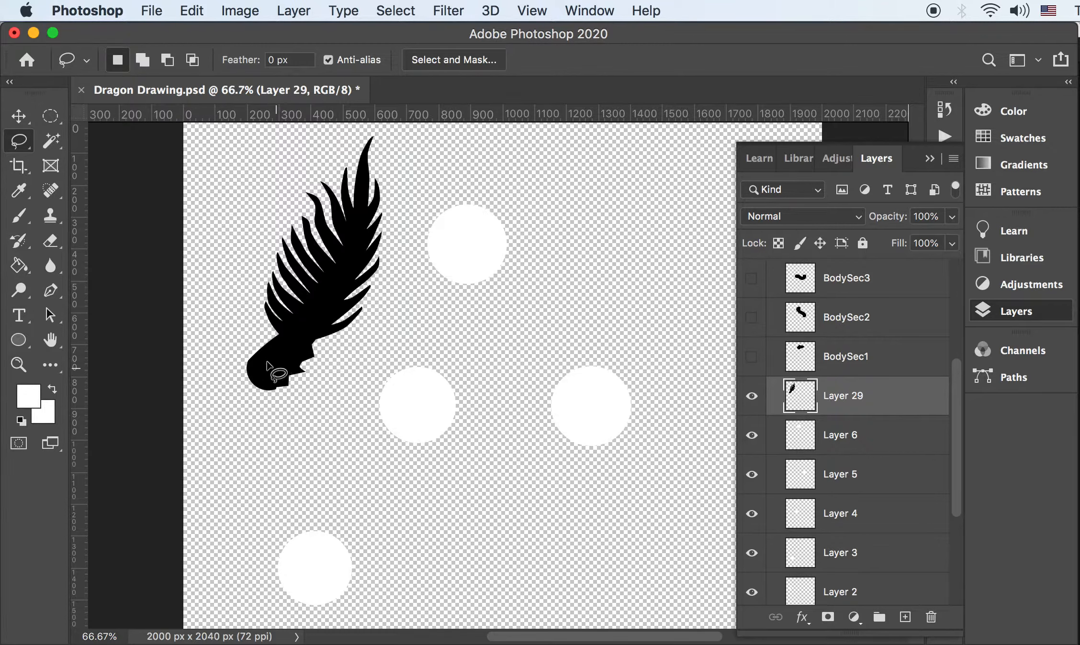
{"action": "double_click", "coordinate": [848, 400]}
{"action": "type", "text": "Tail1"}
{"action": "key", "text": "Return"}
{"action": "left_click", "coordinate": [752, 396]}
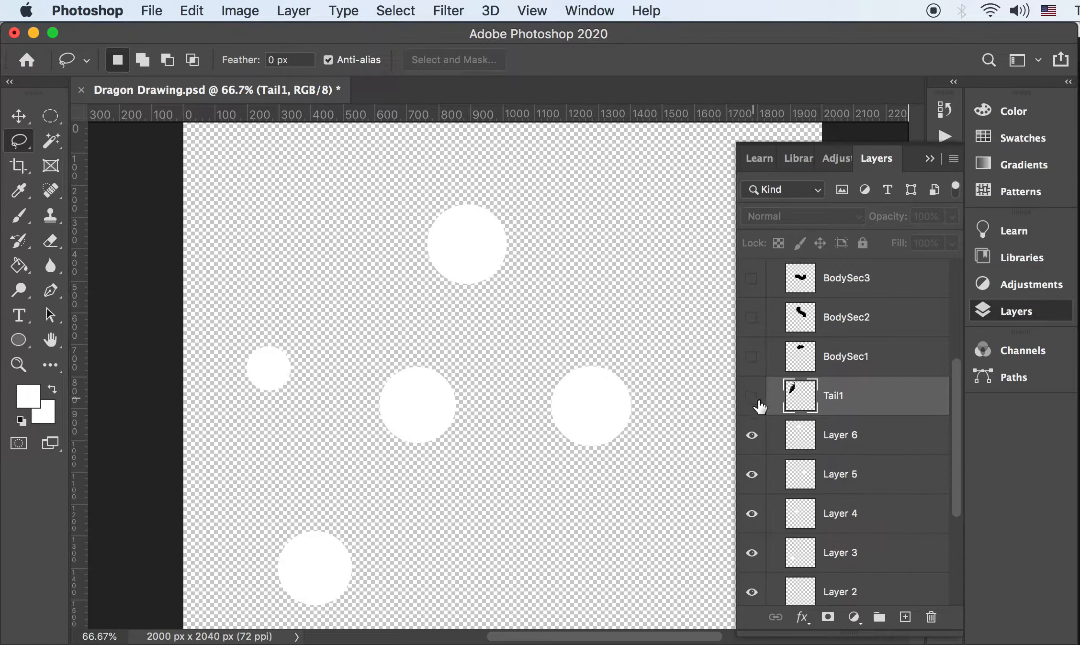
{"action": "scroll", "coordinate": [755, 405], "scroll_direction": "down", "scroll_amount": 2}
Show and select Body copy 2, load Layer 2's circle as a selection, and add the tail region by lasso
{"action": "left_click", "coordinate": [752, 545]}
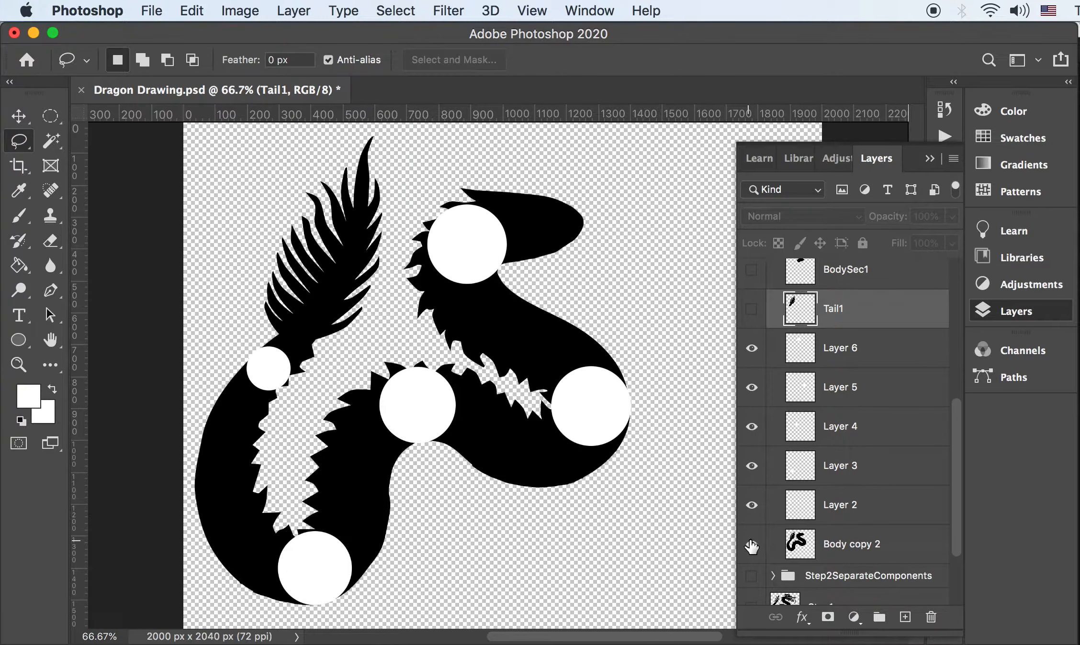
{"action": "left_click", "coordinate": [828, 543]}
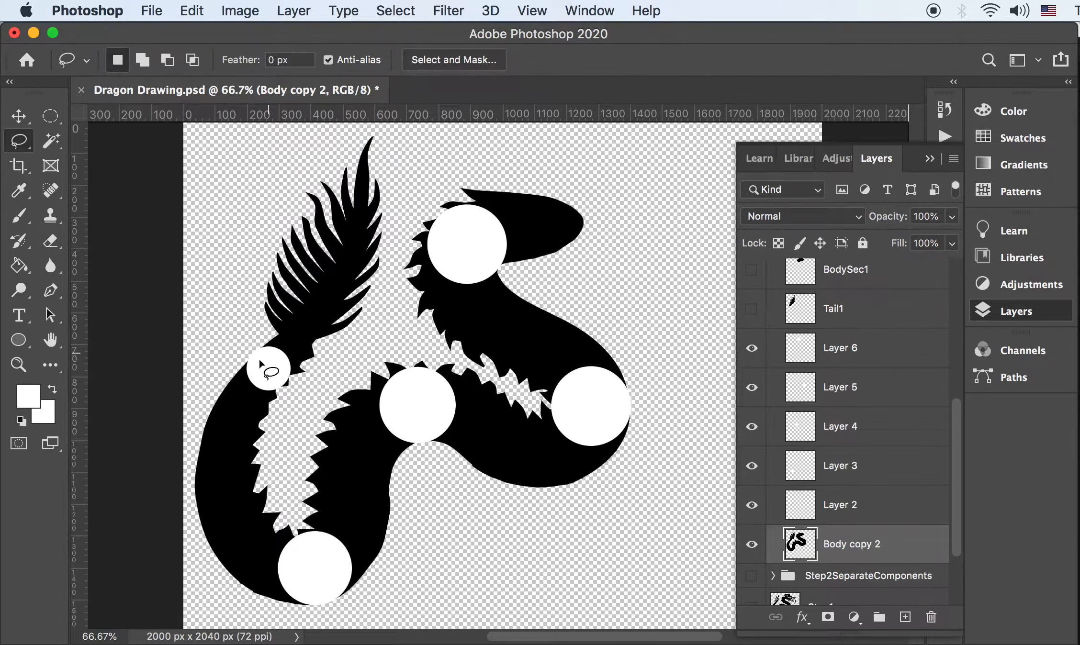
{"action": "left_click", "coordinate": [804, 514], "text": "super"}
{"action": "key", "text": "shift"}
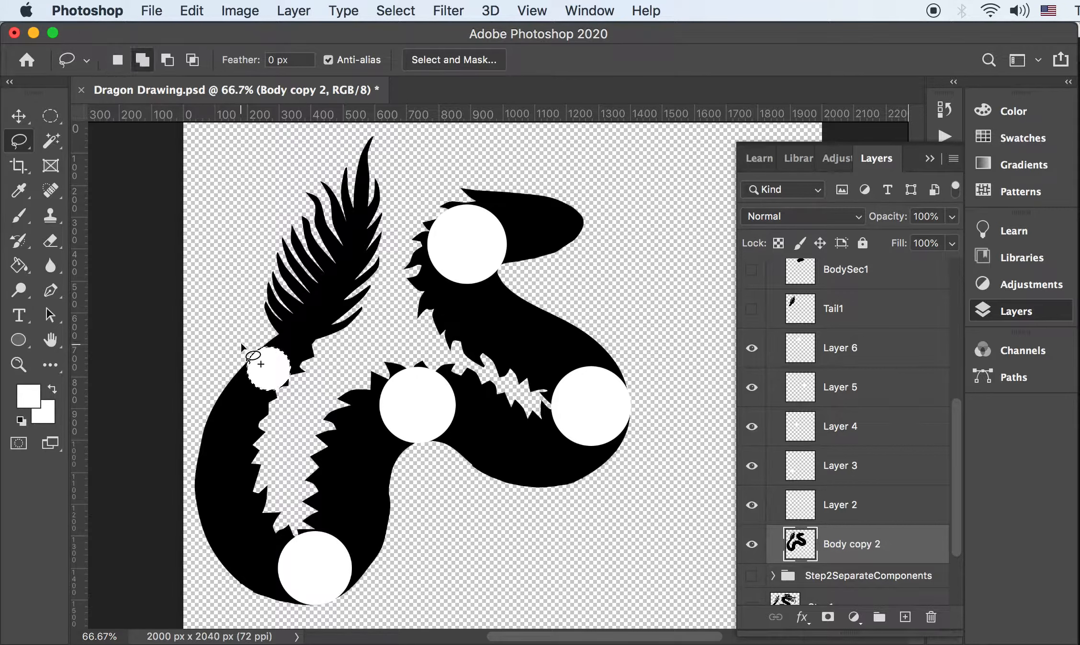
{"action": "mouse_move", "coordinate": [247, 348]}
{"action": "left_mouse_down"}
{"action": "mouse_move", "coordinate": [290, 410]}
{"action": "mouse_move", "coordinate": [288, 451]}
{"action": "mouse_move", "coordinate": [312, 399]}
{"action": "mouse_move", "coordinate": [394, 289]}
{"action": "mouse_move", "coordinate": [401, 180]}
{"action": "mouse_move", "coordinate": [560, 112]}
{"action": "mouse_move", "coordinate": [830, 475]}
{"action": "left_mouse_up"}
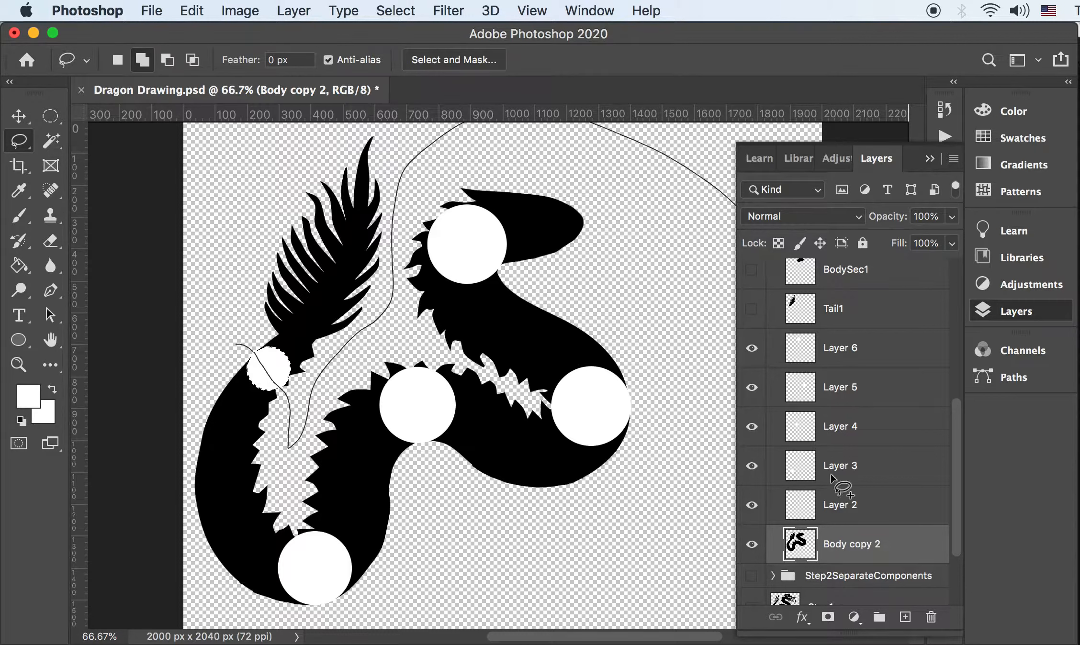
{"action": "left_click_drag", "start_coordinate": [153, 426], "coordinate": [237, 345]}
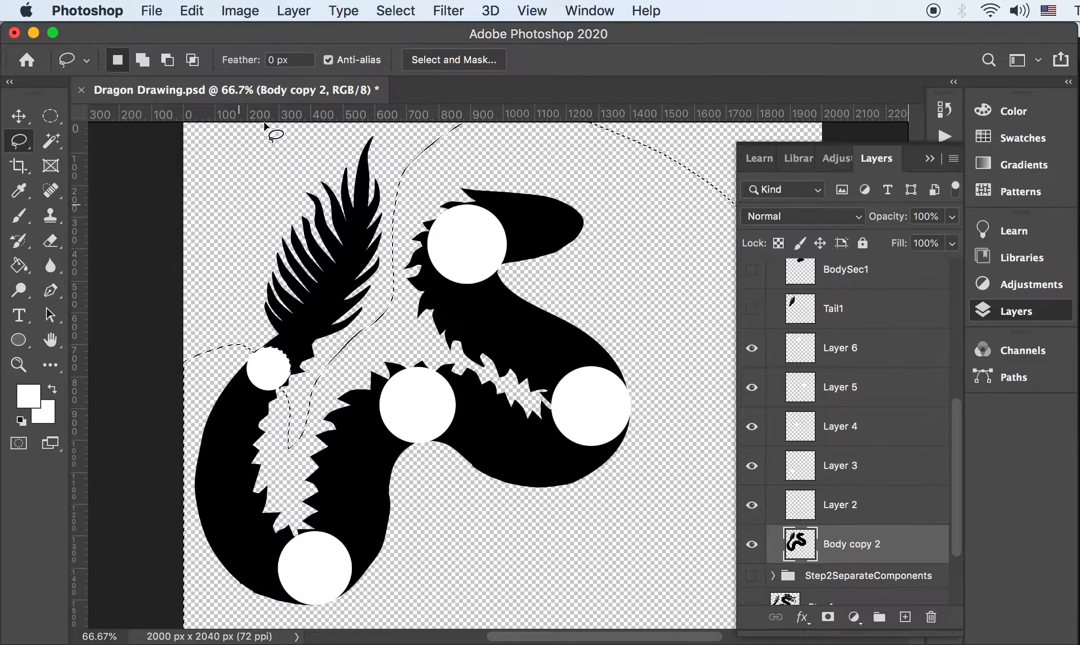
{"action": "left_click", "coordinate": [395, 10]}
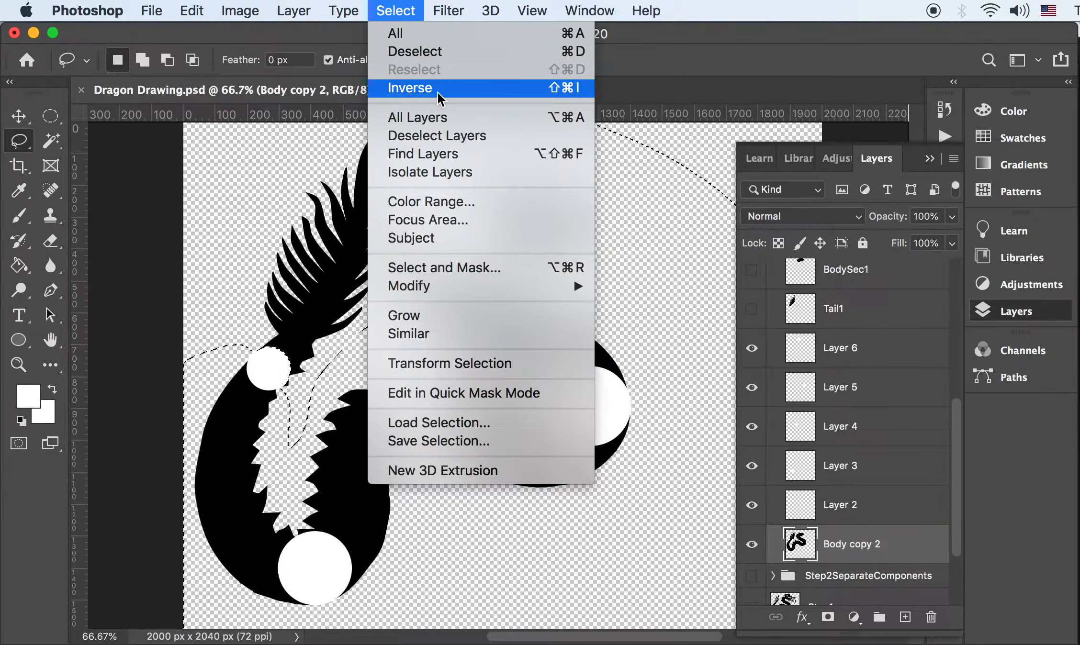
Invert the selection and delete it from Body copy 2, then deselect
{"action": "left_click", "coordinate": [411, 89]}
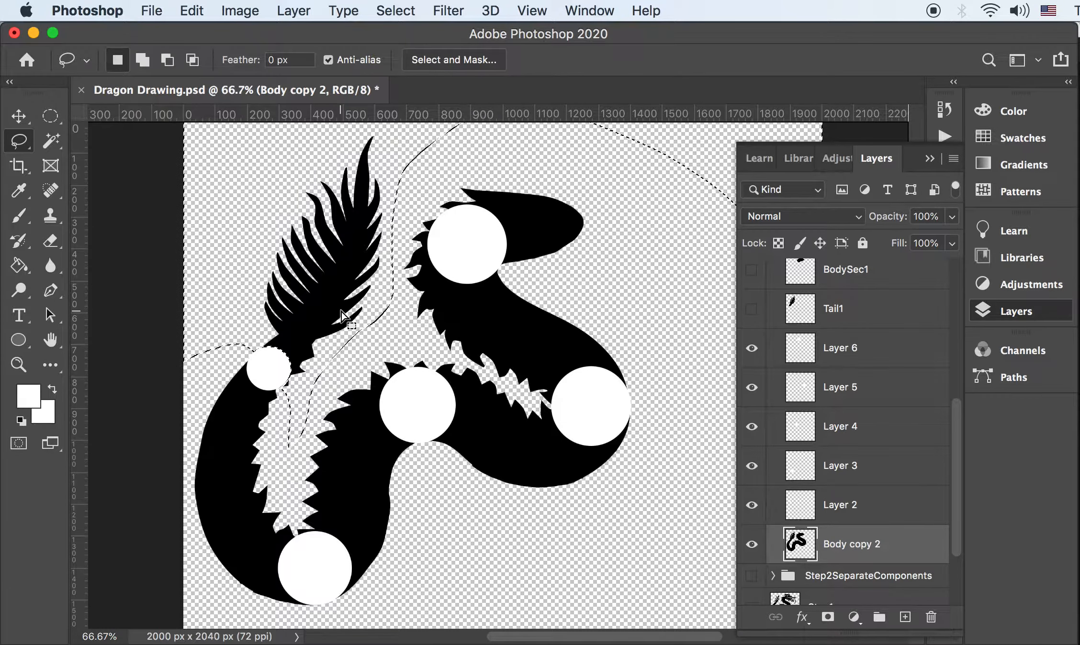
{"action": "key", "text": "Delete"}
{"action": "key", "text": "super+d"}
Hide the five joint circle layers and show Tail1 alongside the body
{"action": "left_click_drag", "start_coordinate": [752, 349], "coordinate": [753, 507]}
{"action": "left_click", "coordinate": [753, 545]}
{"action": "left_click", "coordinate": [753, 546]}
{"action": "left_click", "coordinate": [753, 545]}
{"action": "left_click", "coordinate": [753, 545]}
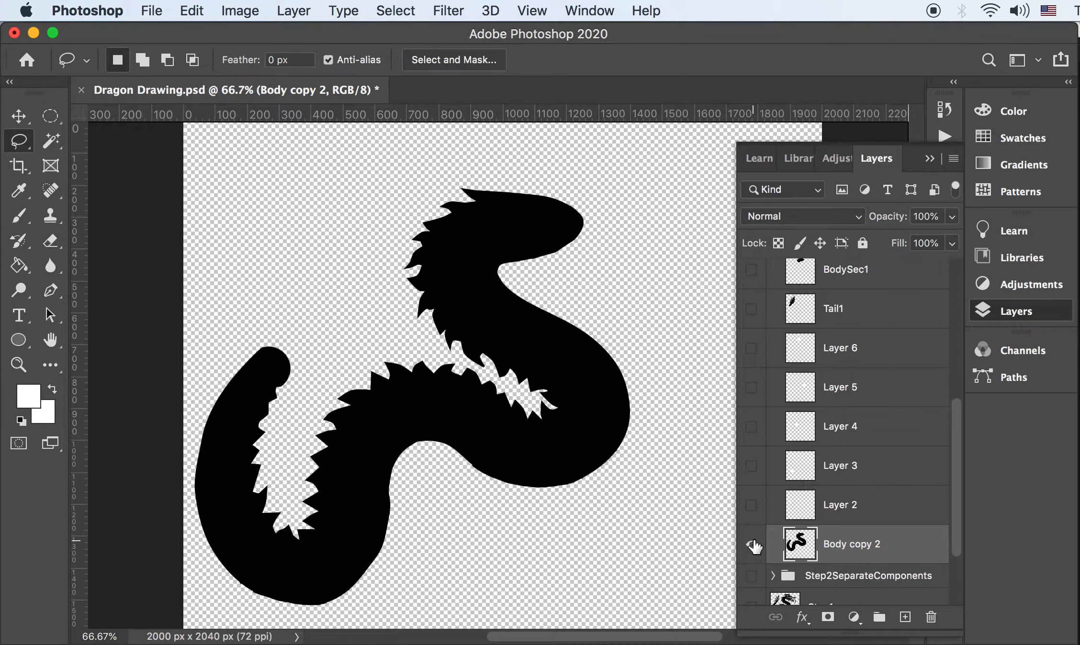
{"action": "left_click", "coordinate": [752, 310]}
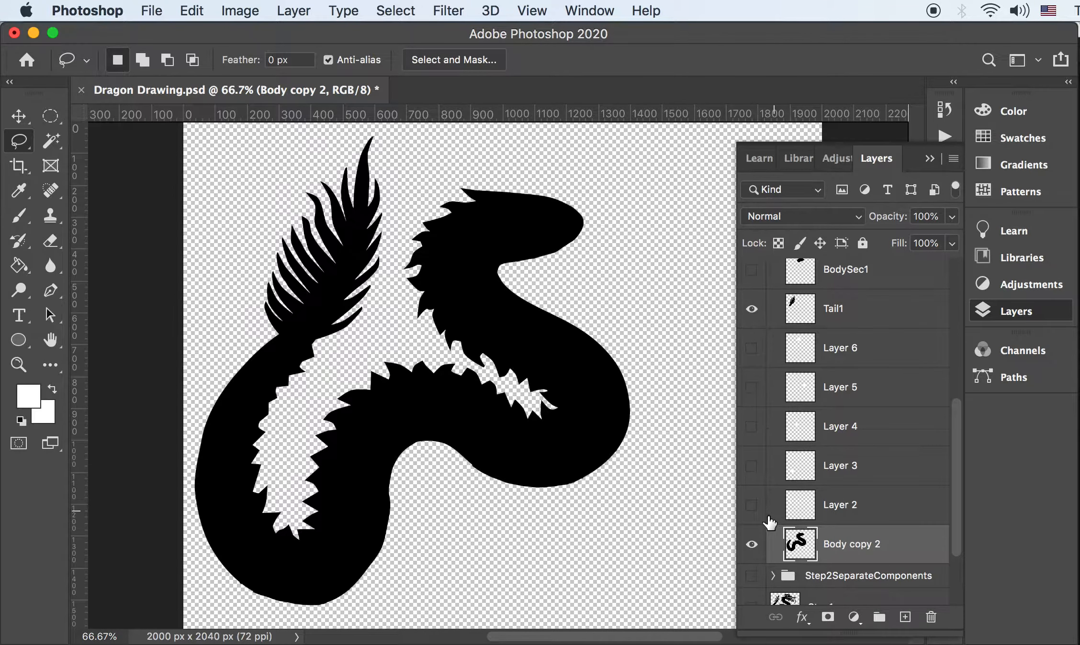
{"action": "left_click", "coordinate": [752, 547]}
{"action": "left_click", "coordinate": [751, 546]}
Set both Tail1 and Body copy 2 to 55% opacity
{"action": "left_click", "coordinate": [864, 301], "text": "super"}
{"action": "left_click", "coordinate": [952, 216]}
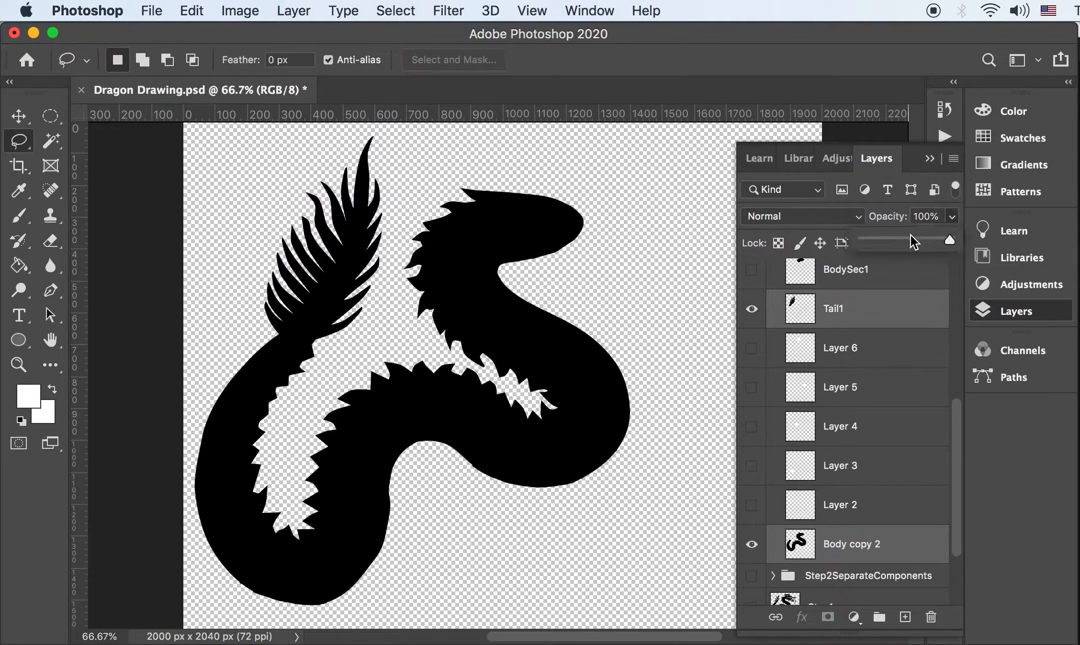
{"action": "left_click_drag", "start_coordinate": [954, 239], "coordinate": [910, 233]}
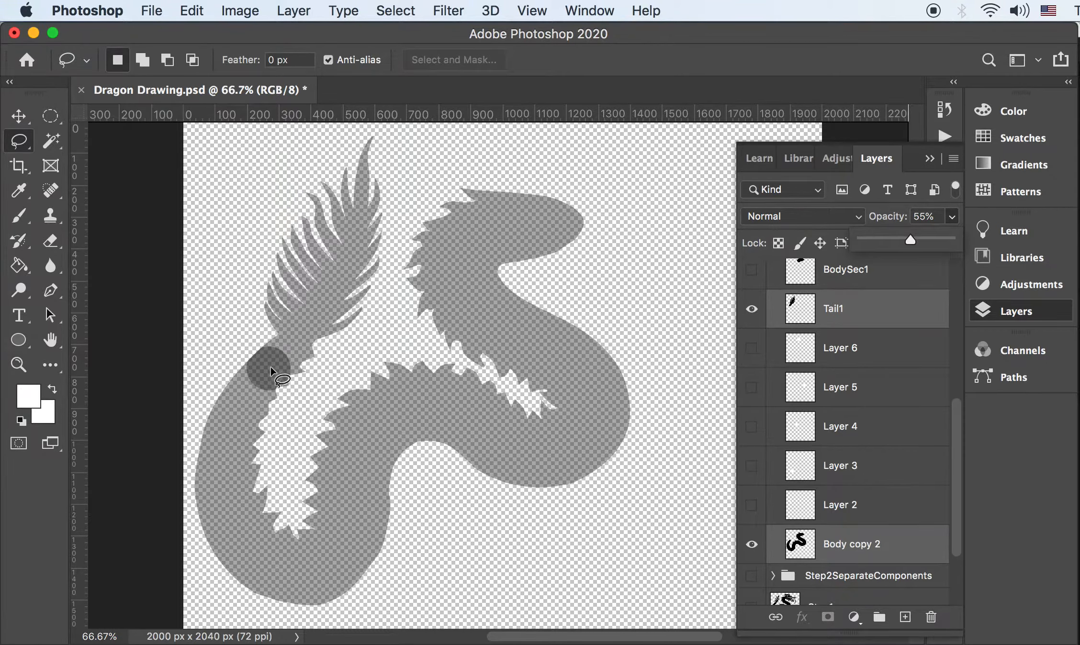
{"action": "key", "text": "super+Tab"}
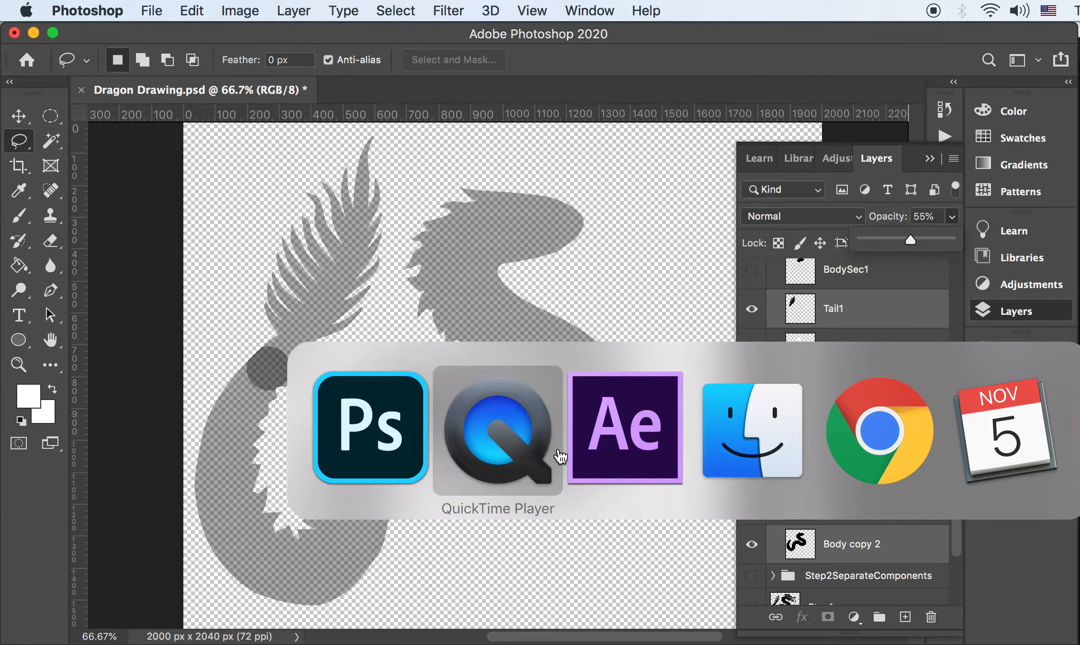
{"action": "left_click", "coordinate": [608, 453]}
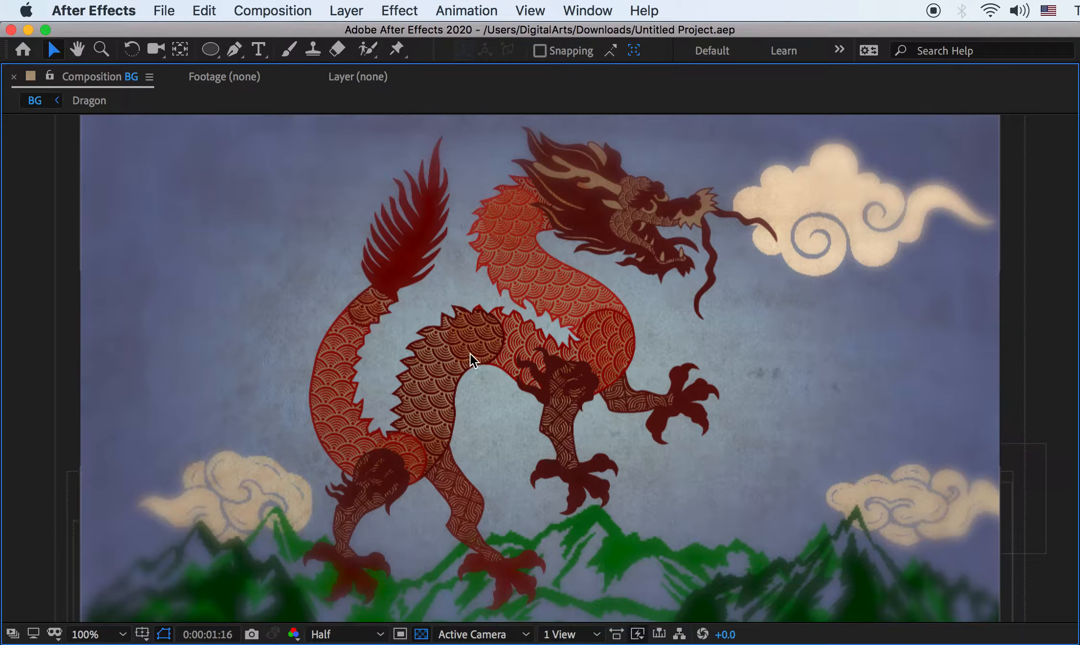
Cycle from After Effects through QuickTime Player to the Finder's 01Concept folder
{"action": "key", "text": "super+Tab"}
{"action": "left_click", "coordinate": [622, 434]}
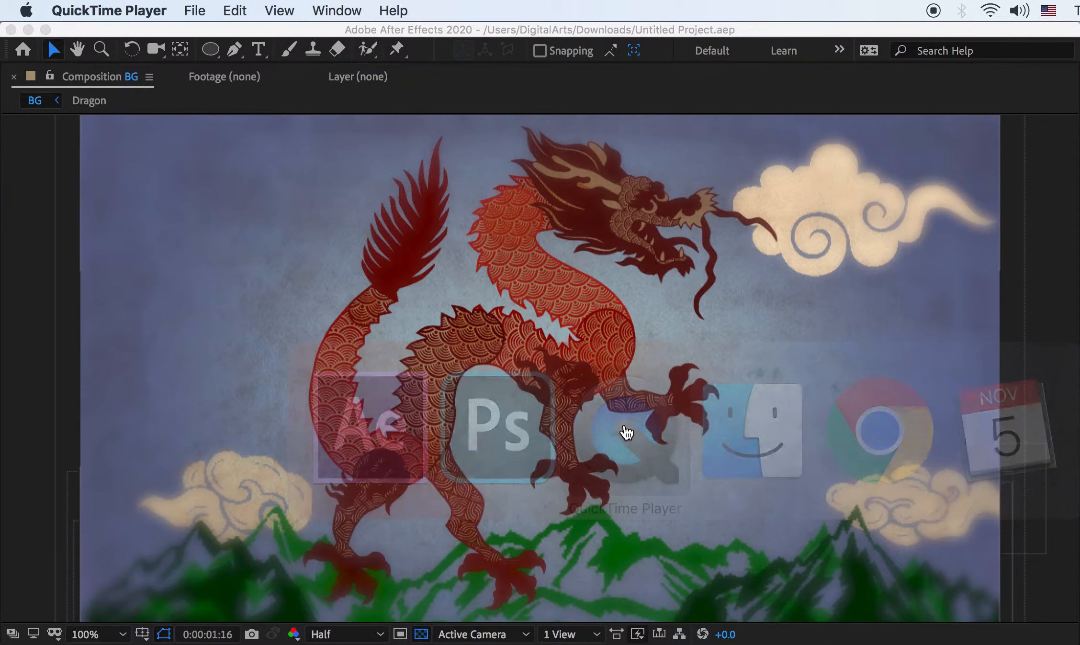
{"action": "key", "text": "super+Tab"}
{"action": "key", "text": "super+Tab"}
{"action": "key", "text": "super+Tab"}
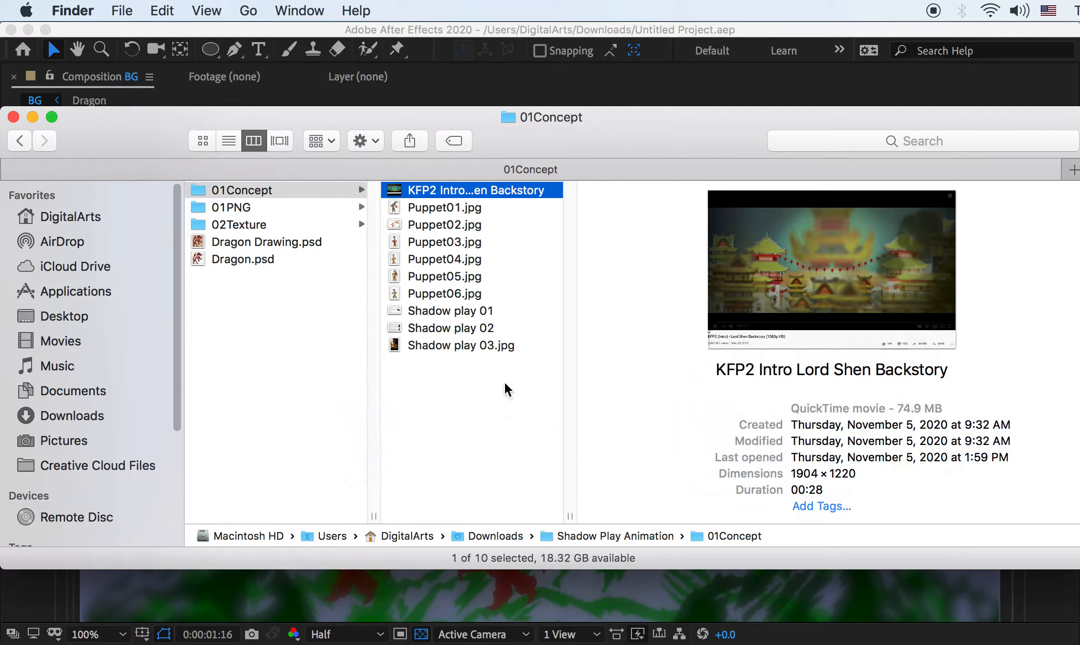
Play the KFP2 Intro Lord Shen Backstory clip around 00:05, then close its window
{"action": "double_click", "coordinate": [445, 191]}
{"action": "left_click_drag", "start_coordinate": [400, 571], "coordinate": [441, 571]}
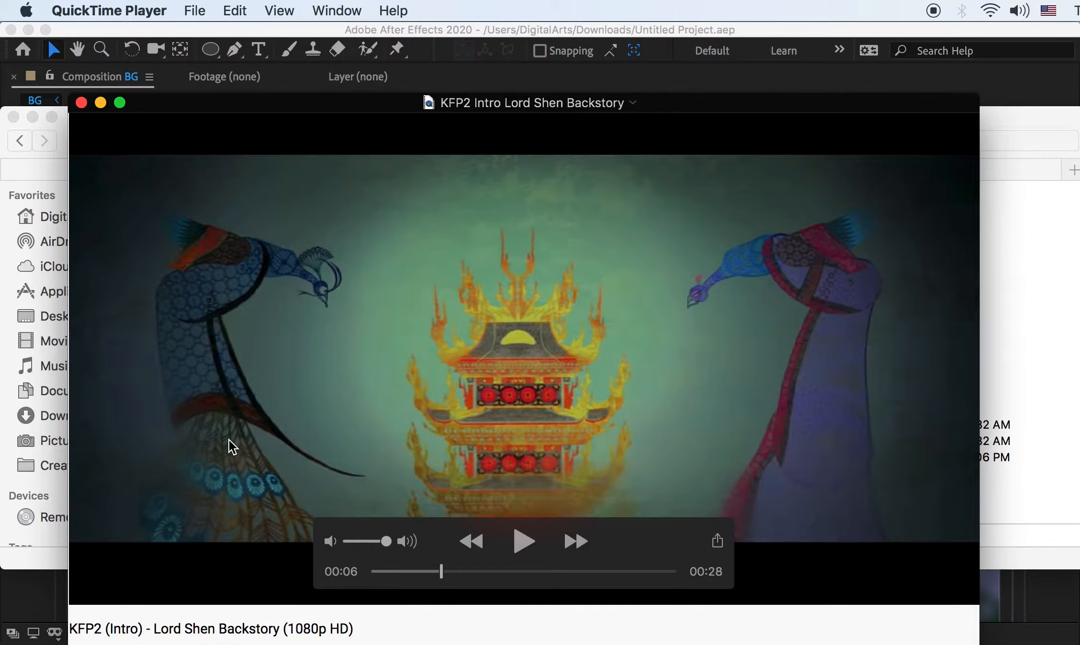
{"action": "left_click_drag", "start_coordinate": [447, 565], "coordinate": [426, 571]}
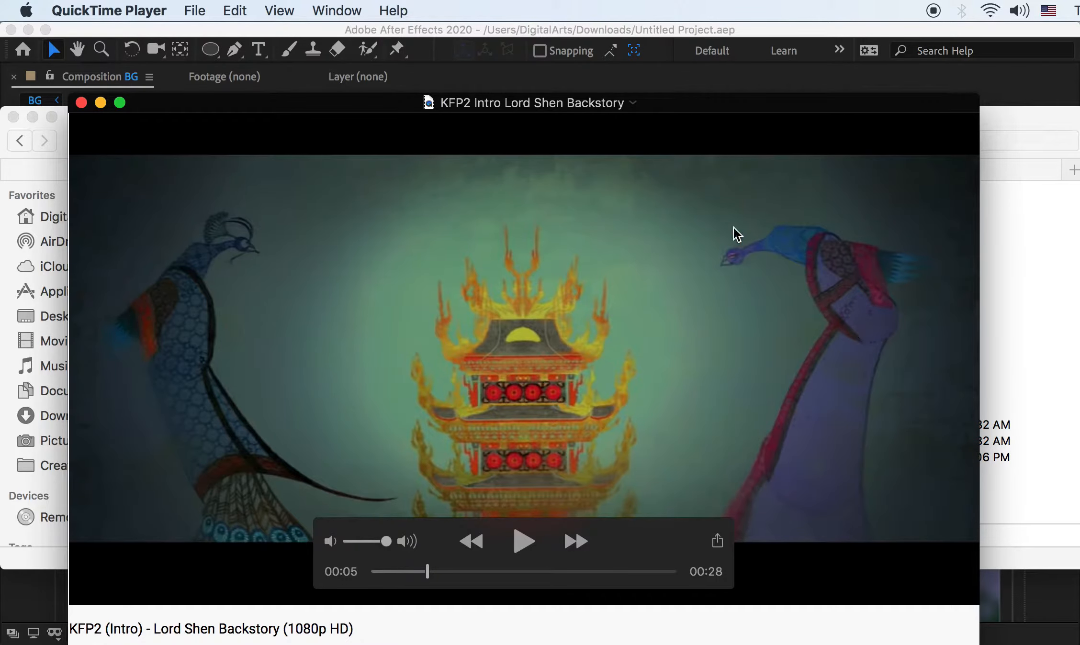
{"action": "left_click", "coordinate": [504, 30]}
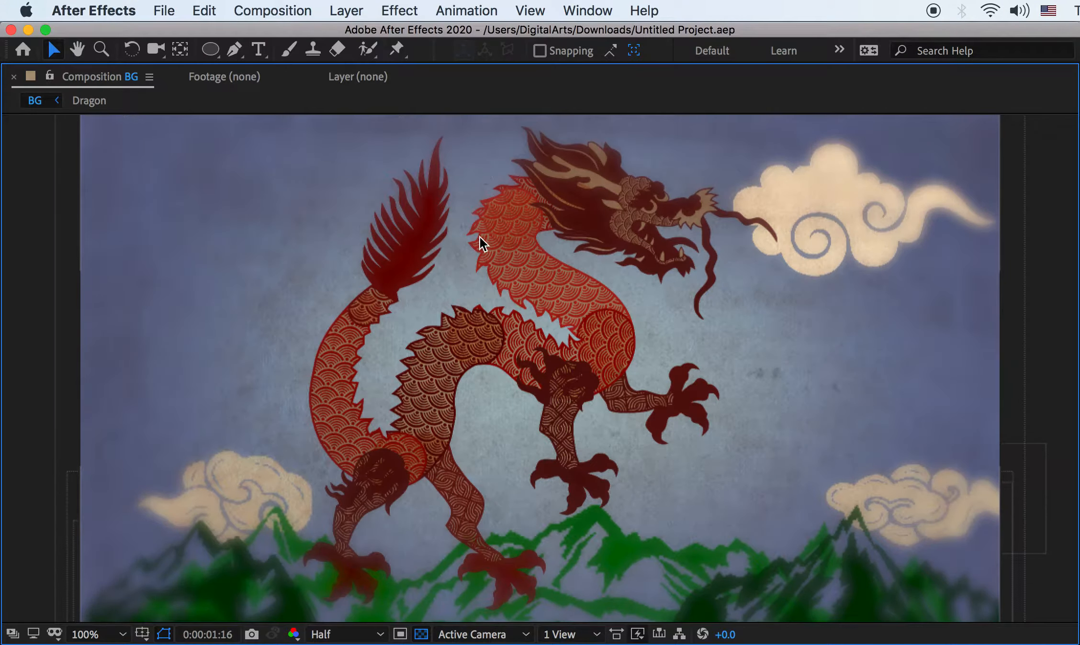
{"action": "key", "text": "super+Tab"}
{"action": "left_click", "coordinate": [83, 104]}
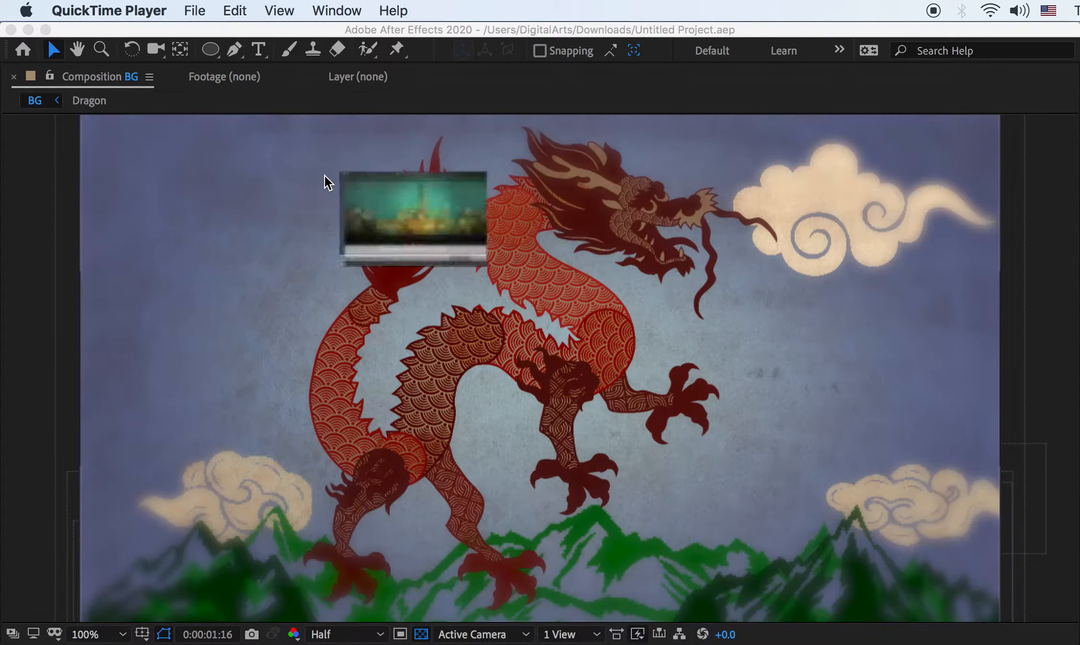
Back in Photoshop, restore 100% opacity and hide Tail1, the joint circles and Body copy 2
{"action": "key", "text": "super+Tab"}
{"action": "key", "text": "super+Tab"}
{"action": "key", "text": "super+Tab"}
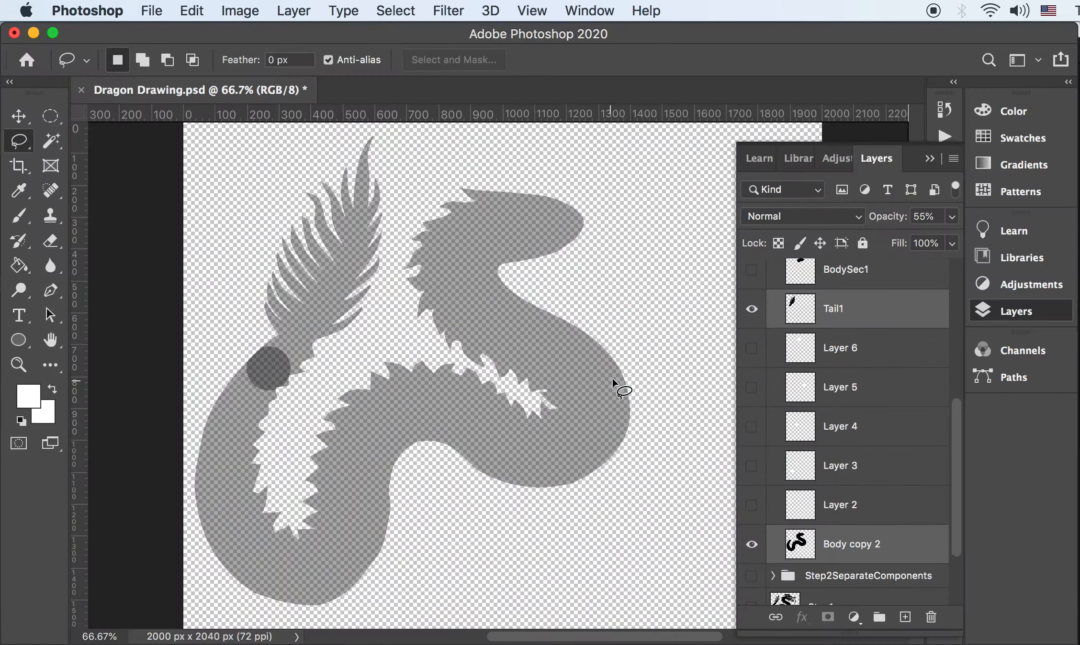
{"action": "left_click", "coordinate": [951, 216]}
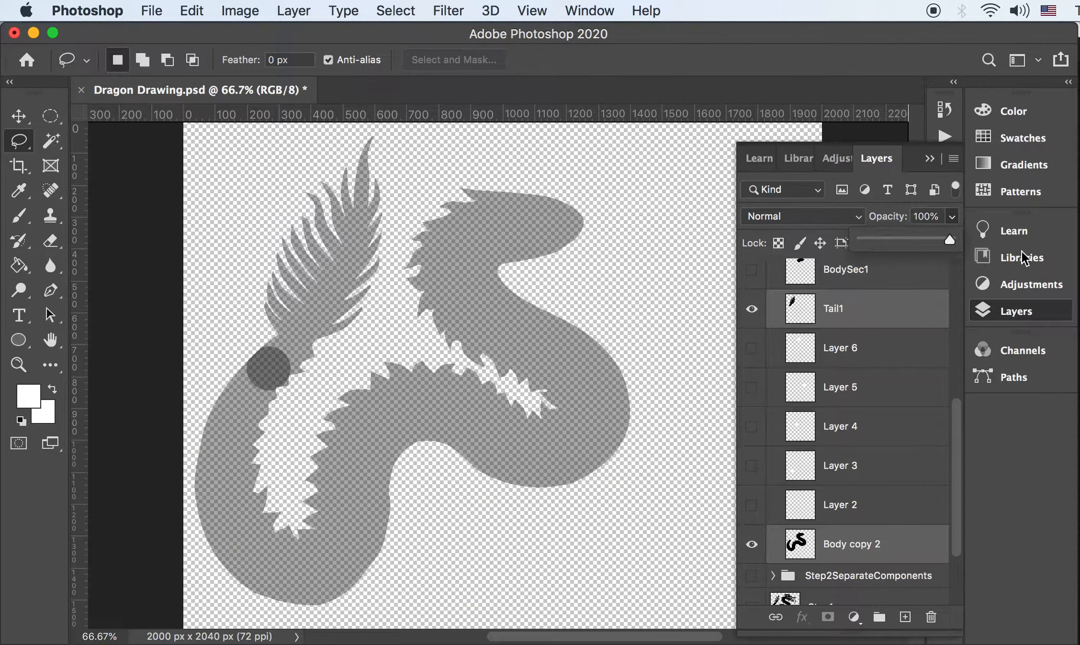
{"action": "left_click", "coordinate": [818, 512]}
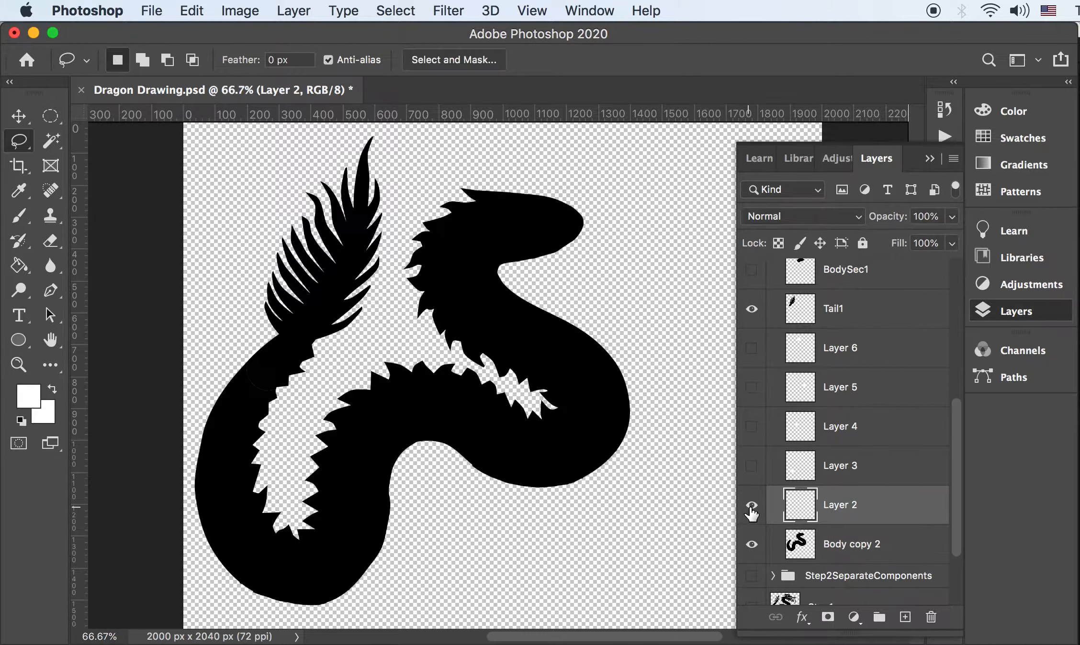
{"action": "left_click", "coordinate": [751, 308]}
{"action": "left_click", "coordinate": [751, 505]}
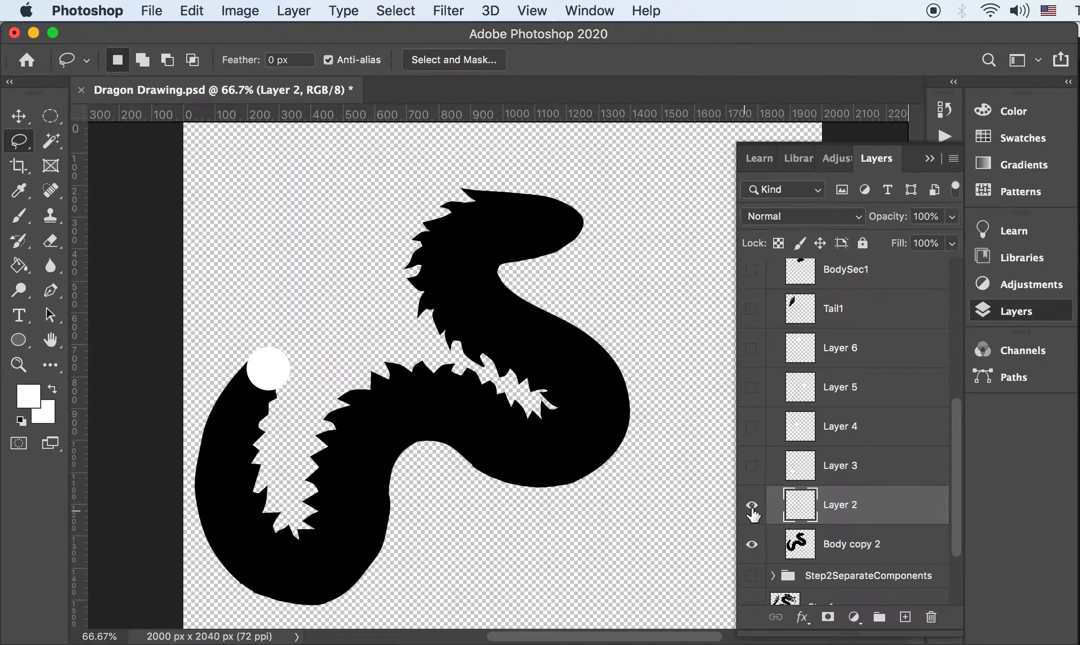
{"action": "left_click", "coordinate": [751, 466]}
{"action": "left_click", "coordinate": [824, 475]}
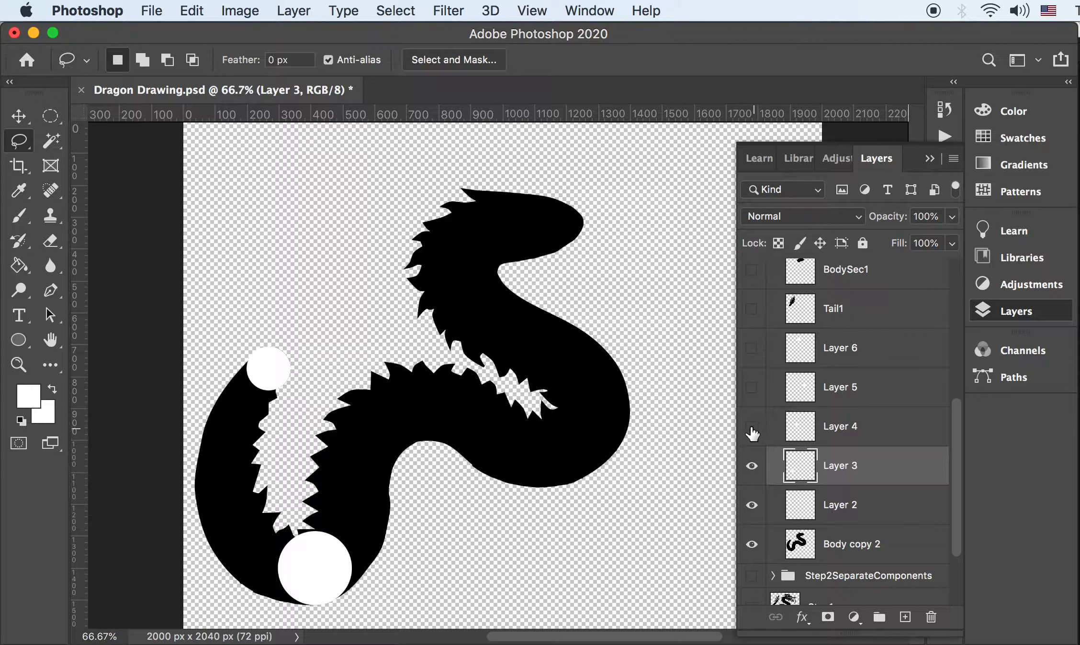
{"action": "left_click", "coordinate": [751, 426]}
{"action": "left_click", "coordinate": [753, 387]}
{"action": "left_click_drag", "start_coordinate": [754, 387], "coordinate": [759, 544]}
Turn on BodySec1 through BodySec6 to show the full black dragon body, and select BodySec6
{"action": "scroll", "coordinate": [801, 349], "scroll_direction": "up", "scroll_amount": 3}
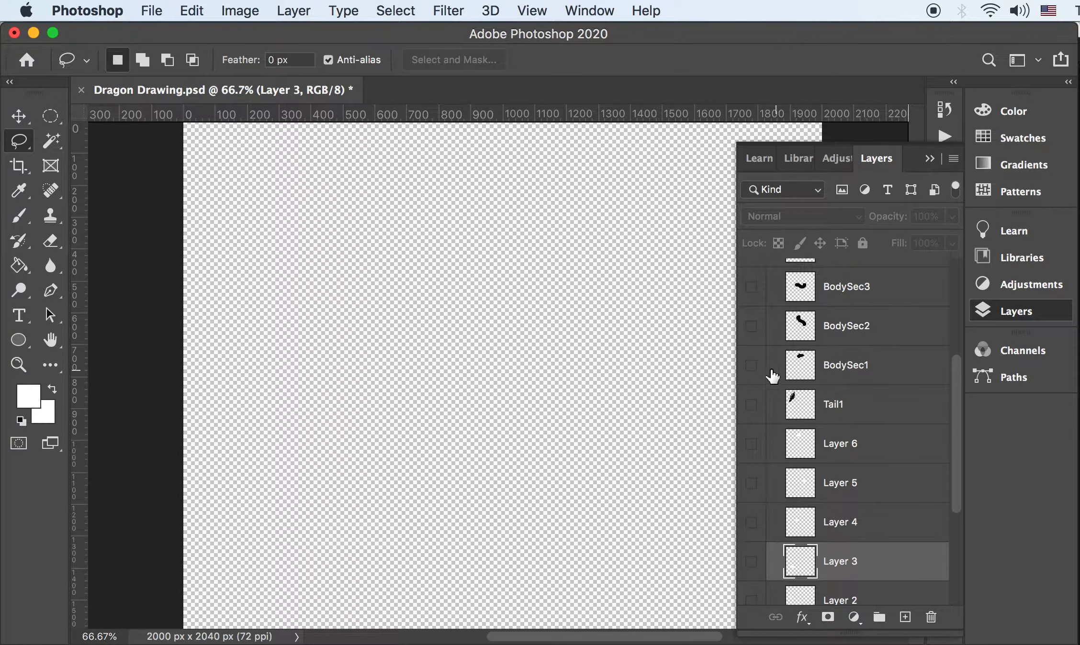
{"action": "left_click", "coordinate": [751, 365]}
{"action": "left_click", "coordinate": [753, 330]}
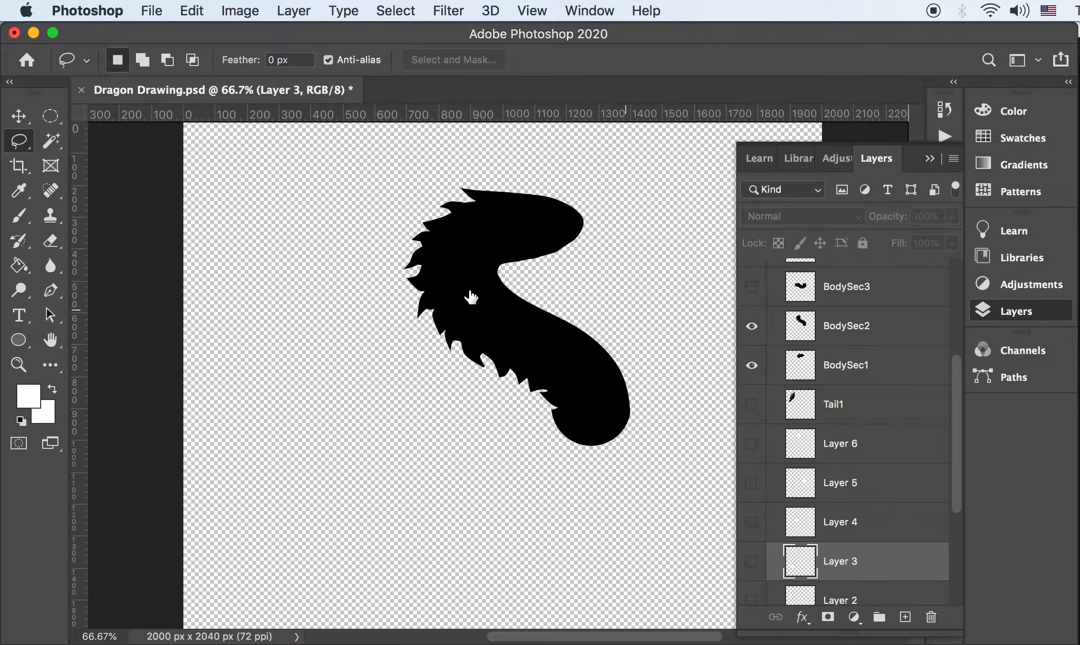
{"action": "scroll", "coordinate": [797, 363], "scroll_direction": "up", "scroll_amount": 4}
{"action": "scroll", "coordinate": [749, 365], "scroll_direction": "up", "scroll_amount": 3}
{"action": "left_click", "coordinate": [755, 379]}
{"action": "left_click", "coordinate": [755, 392]}
{"action": "left_click", "coordinate": [752, 456]}
{"action": "left_click", "coordinate": [752, 417]}
{"action": "left_click", "coordinate": [751, 378]}
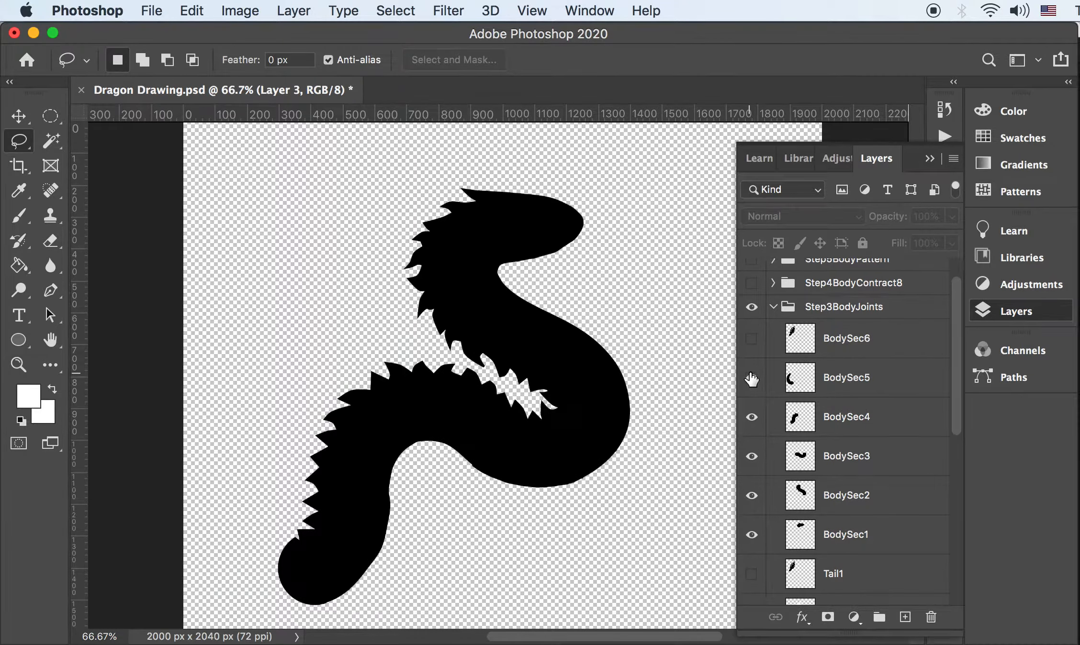
{"action": "left_click", "coordinate": [752, 339]}
{"action": "left_click", "coordinate": [752, 340]}
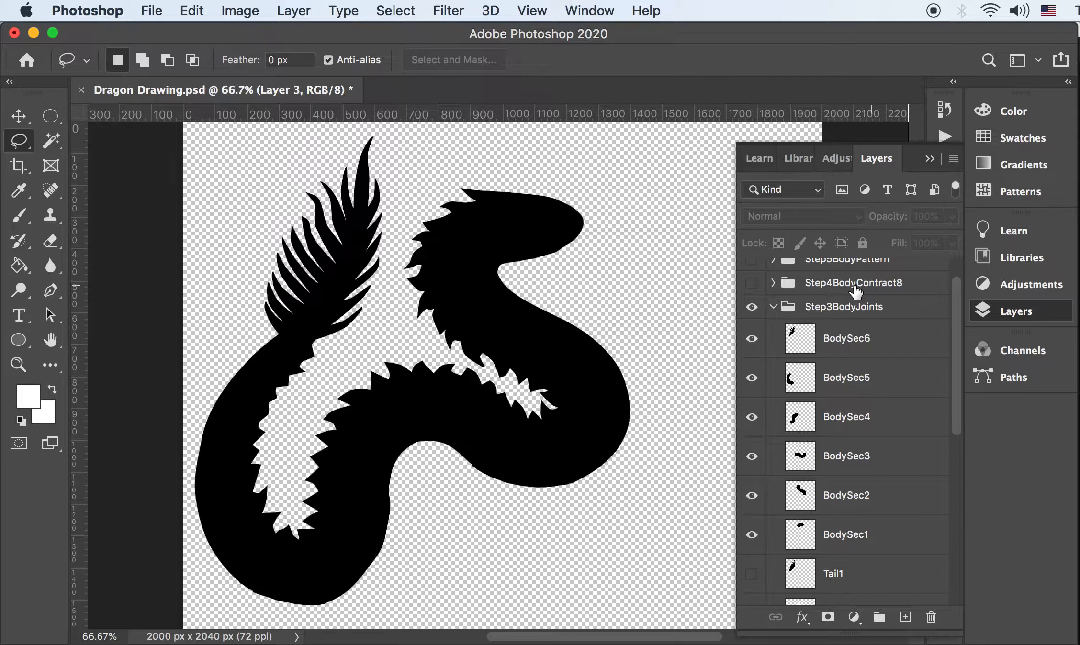
{"action": "left_click", "coordinate": [835, 347]}
Duplicate the six BodySec layers into Group 1 above Step3BodyJoints
{"action": "left_click", "coordinate": [847, 541], "text": "shift"}
{"action": "left_click_drag", "start_coordinate": [857, 493], "coordinate": [905, 617]}
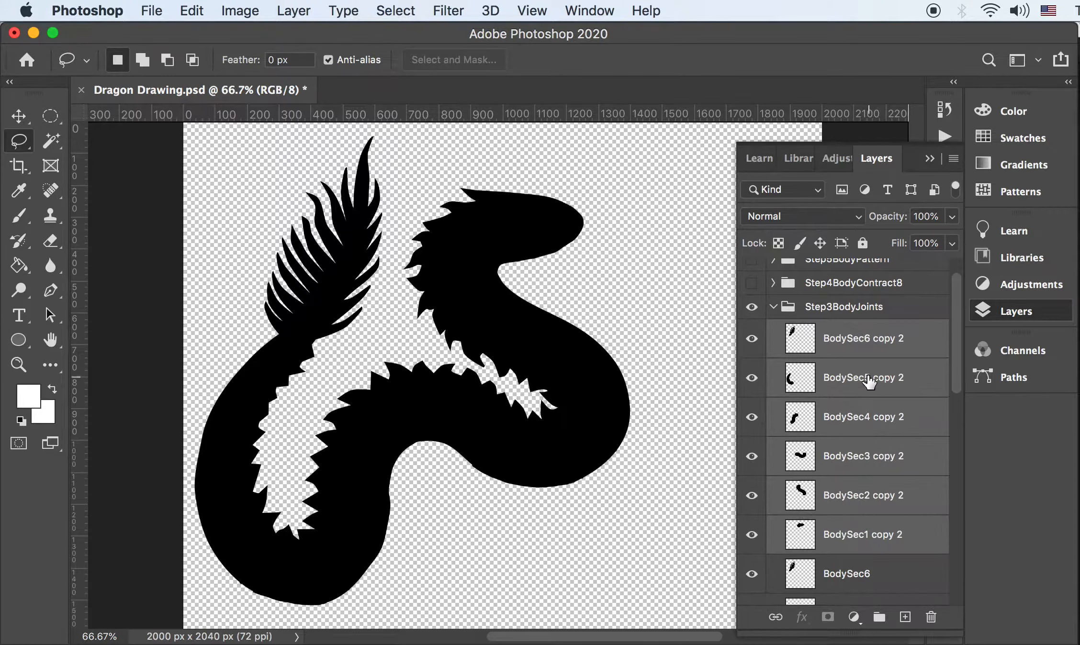
{"action": "key", "text": "super+g"}
{"action": "left_click_drag", "start_coordinate": [832, 338], "coordinate": [792, 306]}
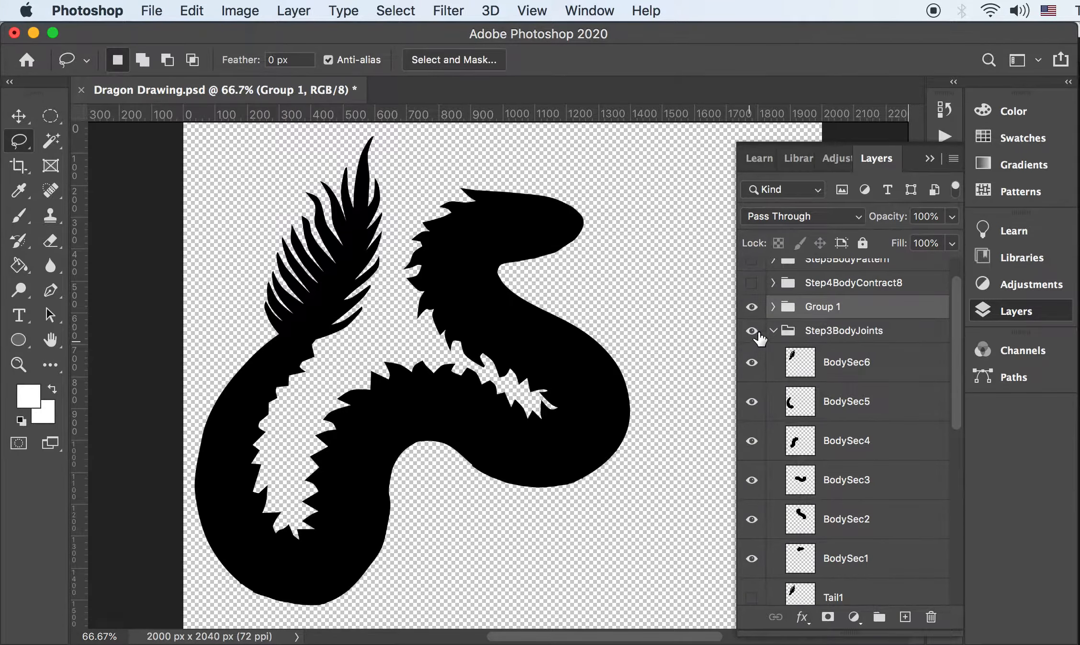
Collapse and hide Step3BodyJoints, expand Group 1, and hide BodySec6 copy 2
{"action": "left_click", "coordinate": [779, 332]}
{"action": "left_click", "coordinate": [773, 332]}
{"action": "left_click", "coordinate": [751, 367]}
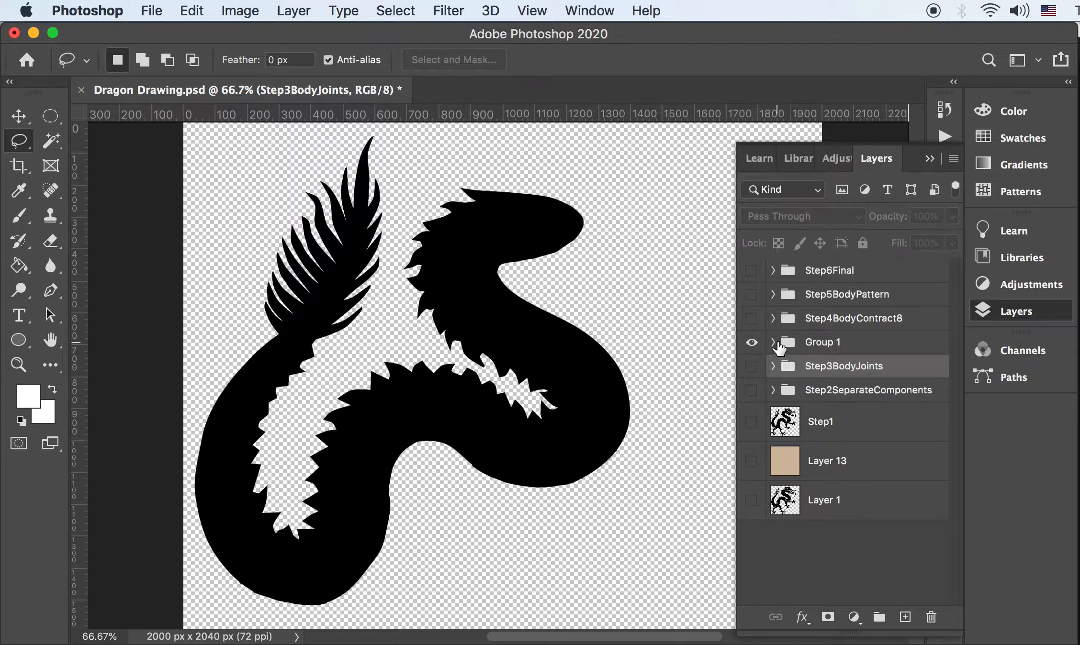
{"action": "left_click", "coordinate": [773, 342]}
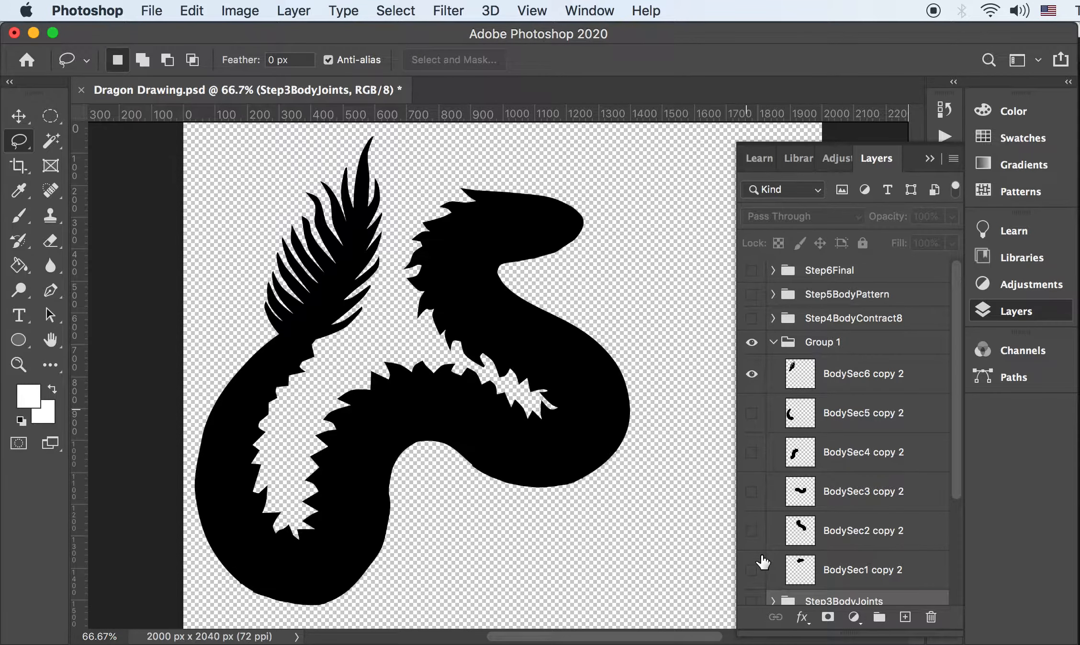
{"action": "left_click_drag", "start_coordinate": [763, 562], "coordinate": [761, 563]}
{"action": "left_click", "coordinate": [751, 367]}
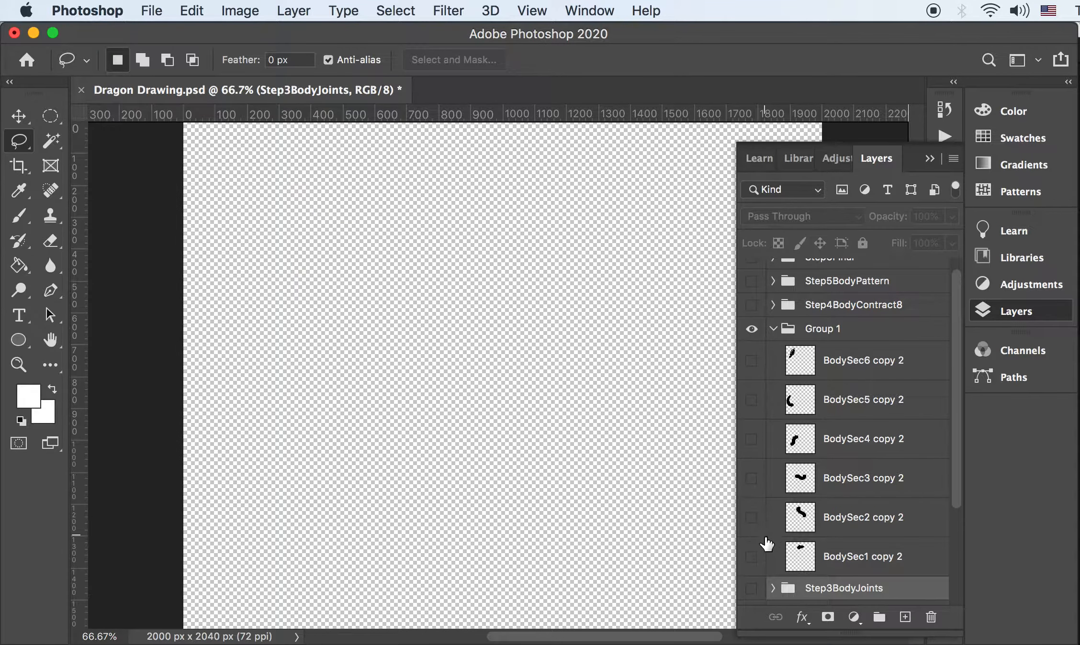
Show BodySec2 copy 2 and load its body section shape as a selection
{"action": "left_click", "coordinate": [751, 518]}
{"action": "left_click", "coordinate": [843, 525]}
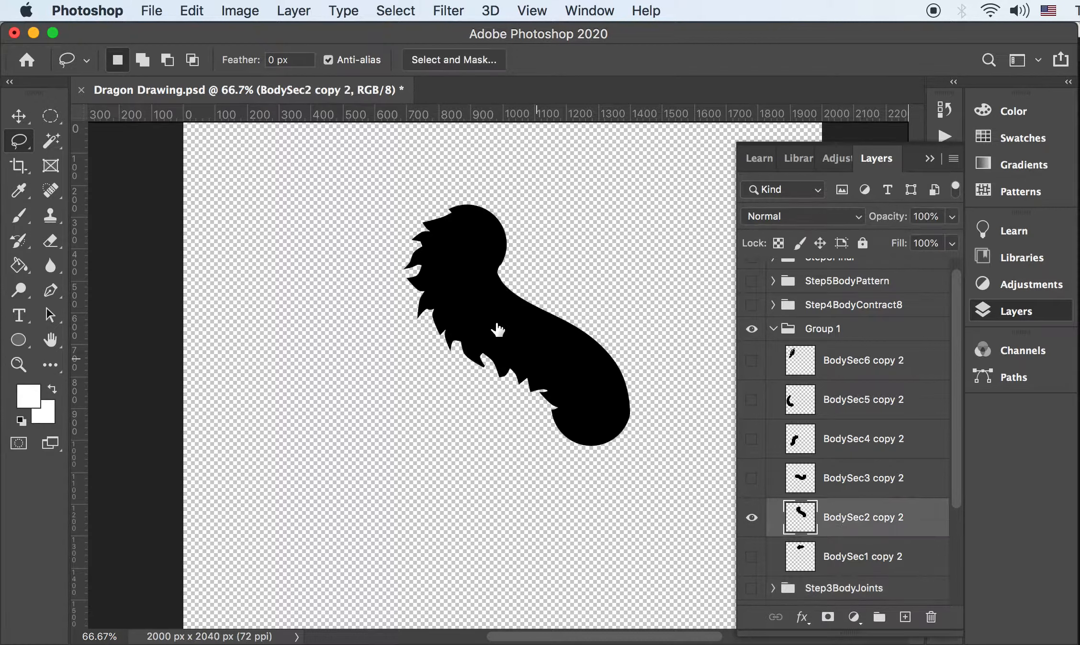
{"action": "left_click", "coordinate": [803, 526], "text": "super"}
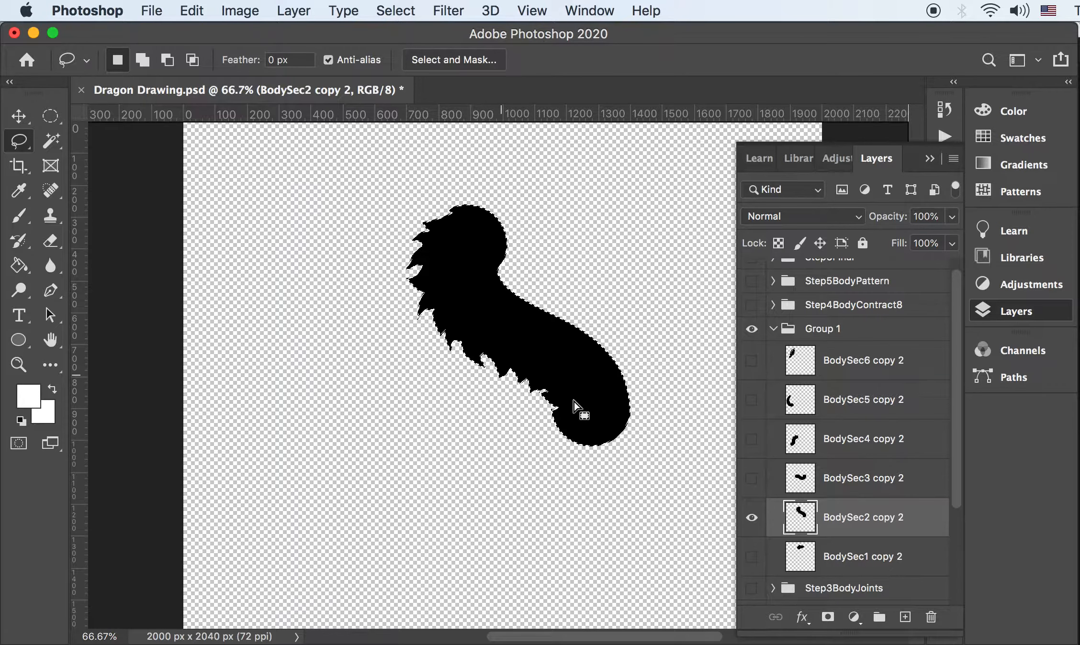
{"action": "left_click", "coordinate": [395, 11]}
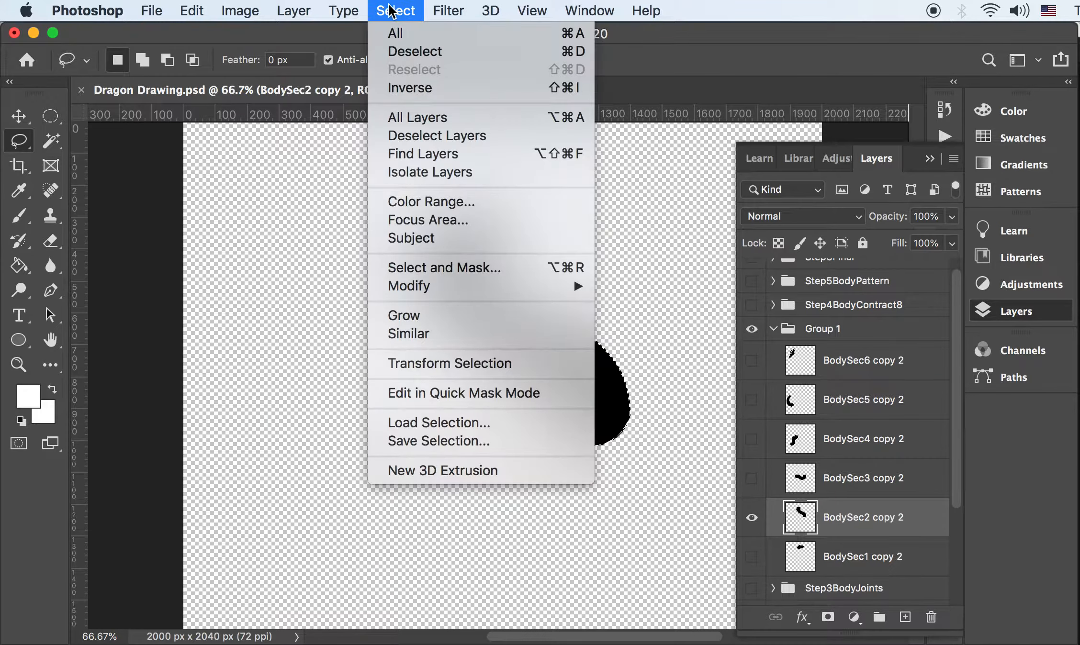
Contract the BodySec2 copy 2 selection by 8 pixels
{"action": "mouse_move", "coordinate": [436, 287]}
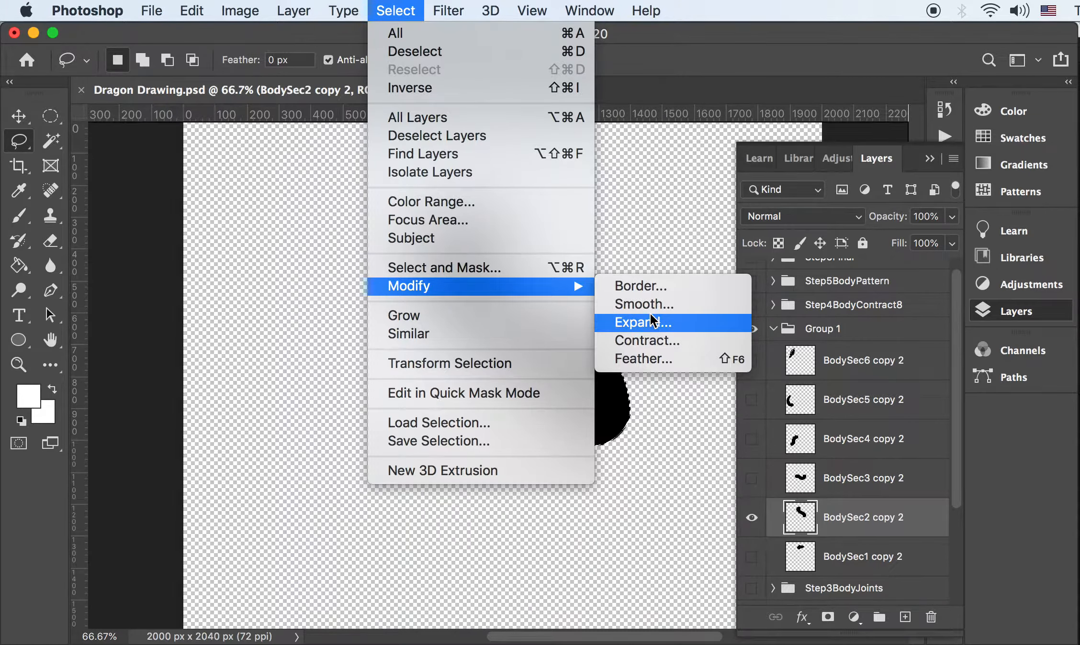
{"action": "left_click", "coordinate": [653, 341]}
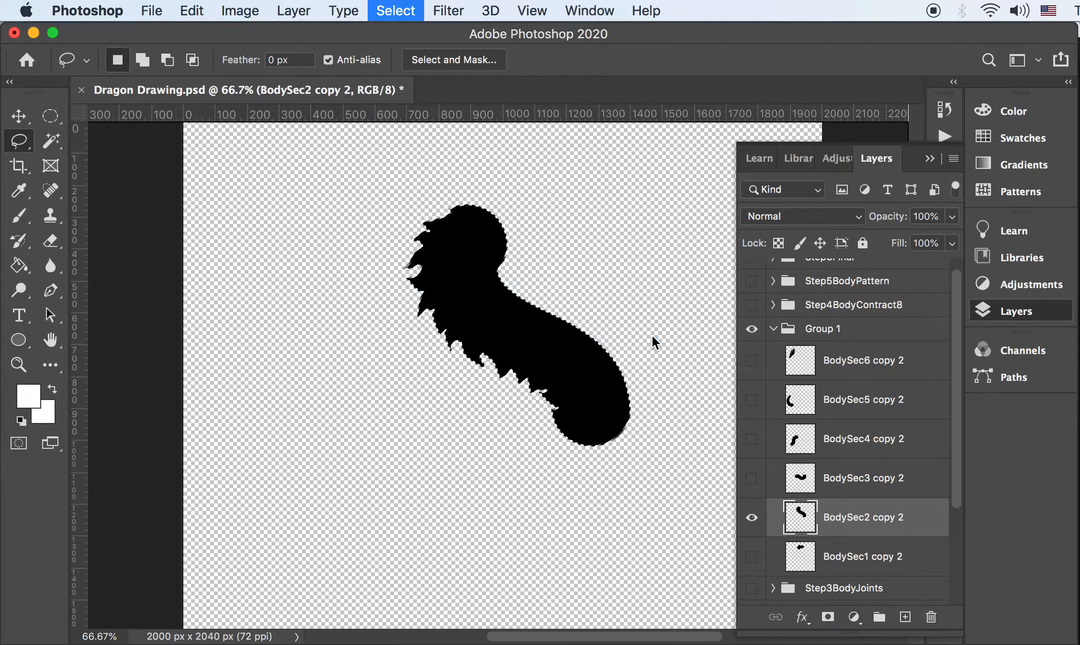
{"action": "left_click_drag", "start_coordinate": [706, 374], "coordinate": [578, 384]}
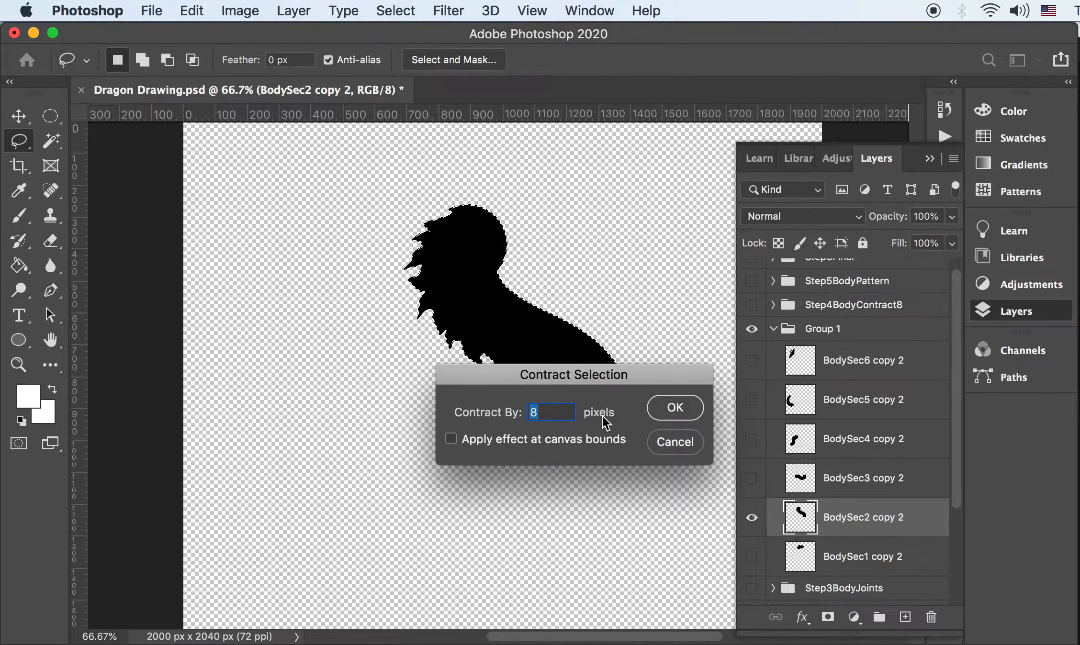
{"action": "left_click", "coordinate": [677, 408]}
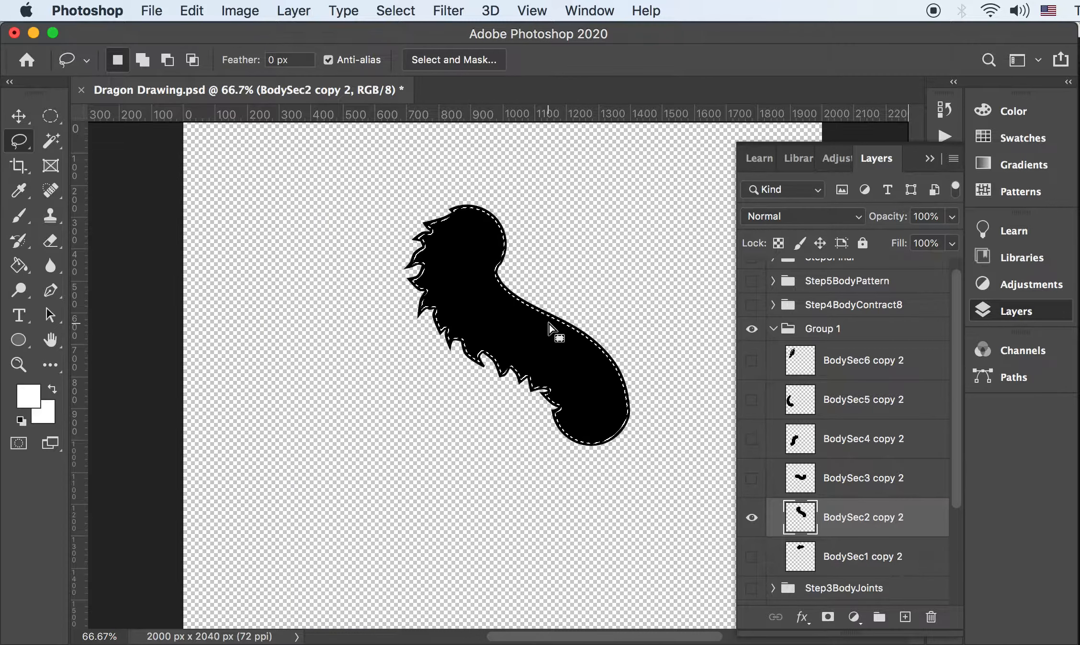
Delete the inner fill, deselect, and make BodySec3 copy 2 visible
{"action": "key", "text": "Delete"}
{"action": "key", "text": "super+d"}
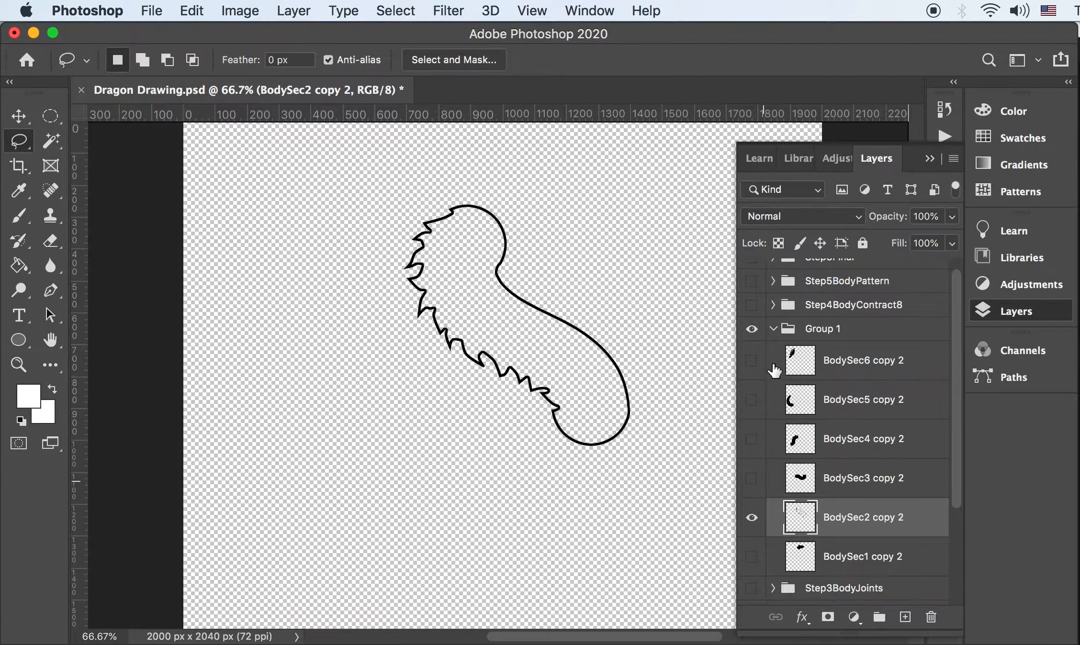
{"action": "left_click", "coordinate": [751, 478]}
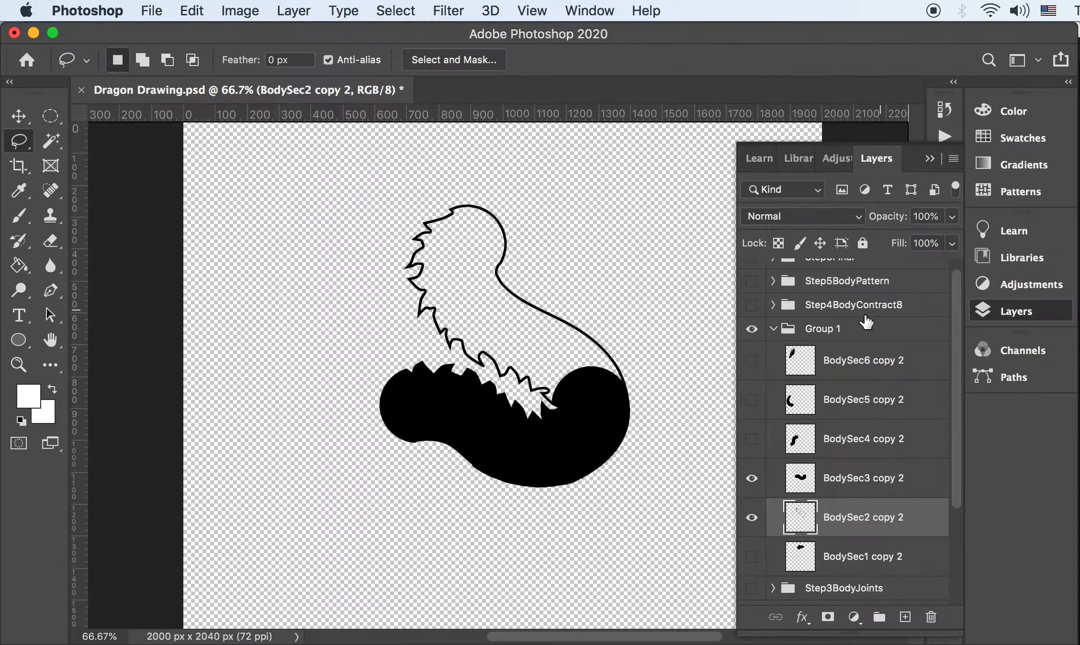
Collapse Group 1, show the Step4BodyContract8 outline group, and hide Group 1
{"action": "left_click", "coordinate": [773, 329]}
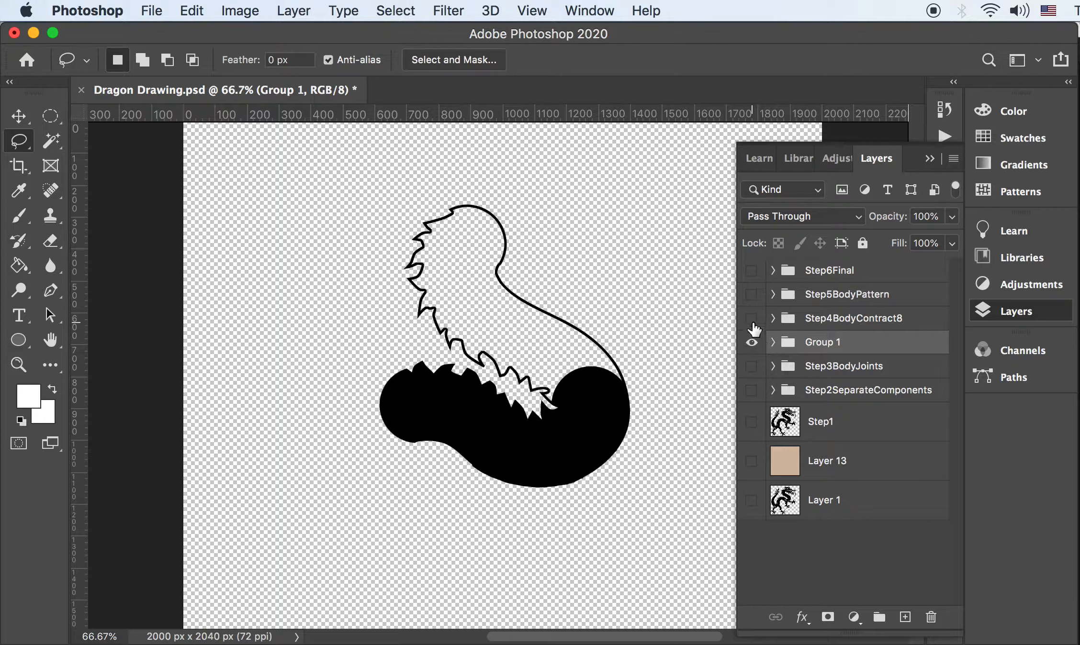
{"action": "left_click", "coordinate": [751, 318]}
{"action": "left_click", "coordinate": [751, 342]}
Check the BodySec6, BodySec4 and BodySec3 outlines by toggling their visibility
{"action": "left_click", "coordinate": [772, 317]}
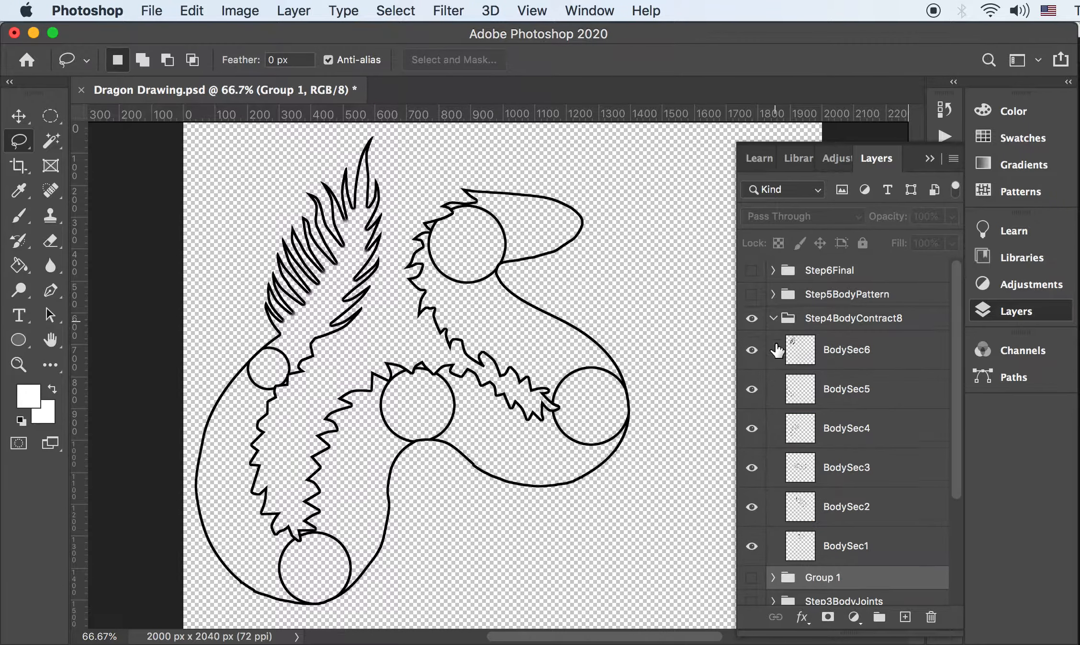
{"action": "left_click", "coordinate": [814, 353]}
{"action": "left_click", "coordinate": [751, 350]}
{"action": "left_click", "coordinate": [754, 353]}
{"action": "left_click", "coordinate": [754, 353]}
{"action": "left_click", "coordinate": [755, 353]}
{"action": "left_click", "coordinate": [752, 427]}
{"action": "left_click", "coordinate": [751, 428]}
{"action": "left_click", "coordinate": [752, 468]}
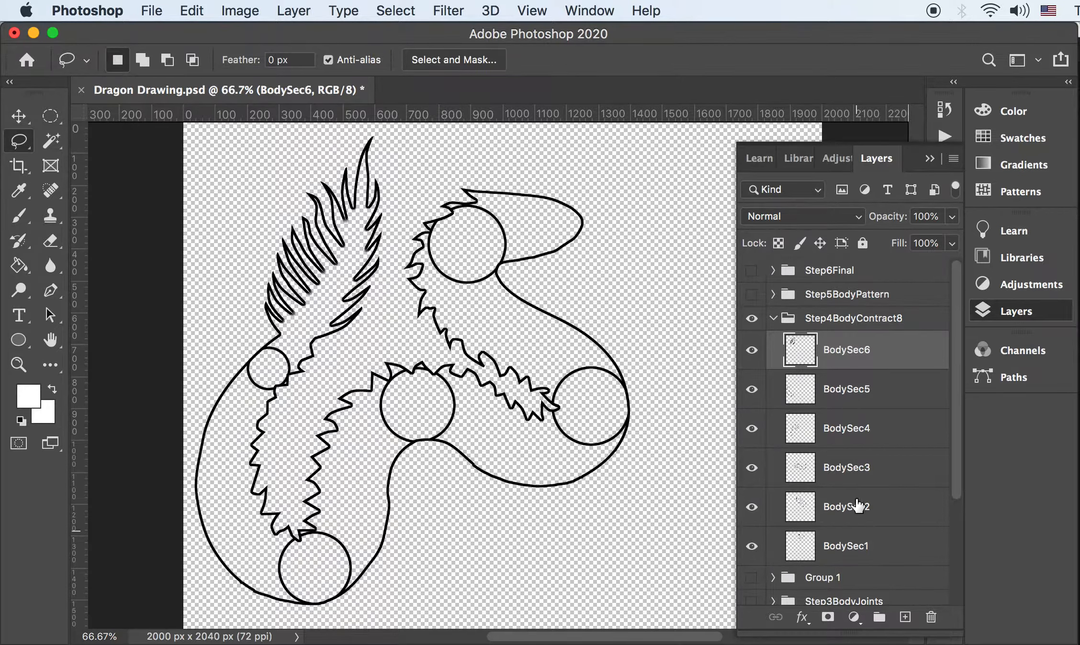
Duplicate the Step4BodyContract8 group, collapse Step5BodyPattern, and switch away from Photoshop with Cmd+Tab
{"action": "left_click", "coordinate": [775, 323]}
{"action": "left_click_drag", "start_coordinate": [856, 316], "coordinate": [904, 617]}
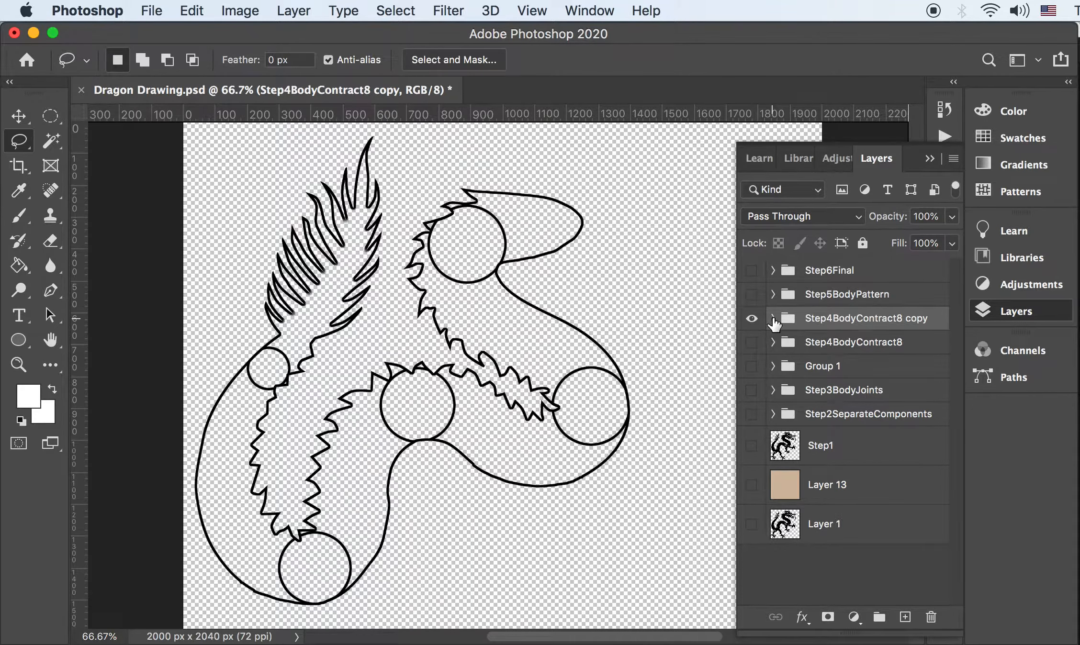
{"action": "left_click", "coordinate": [772, 295]}
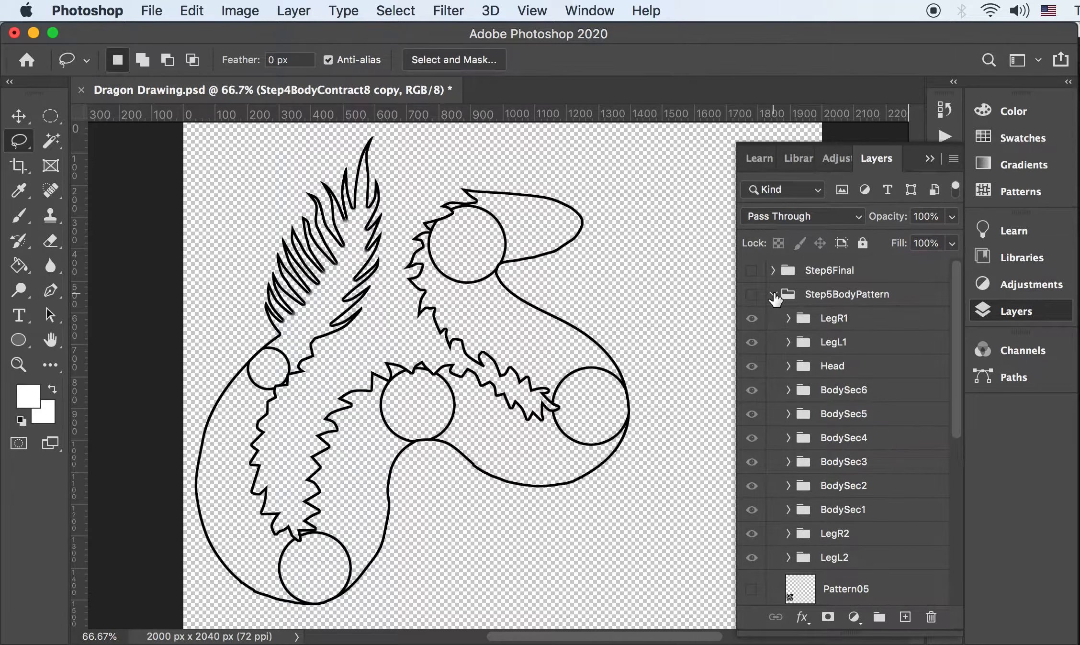
{"action": "left_click", "coordinate": [772, 295]}
{"action": "key", "text": "cmd+Tab"}
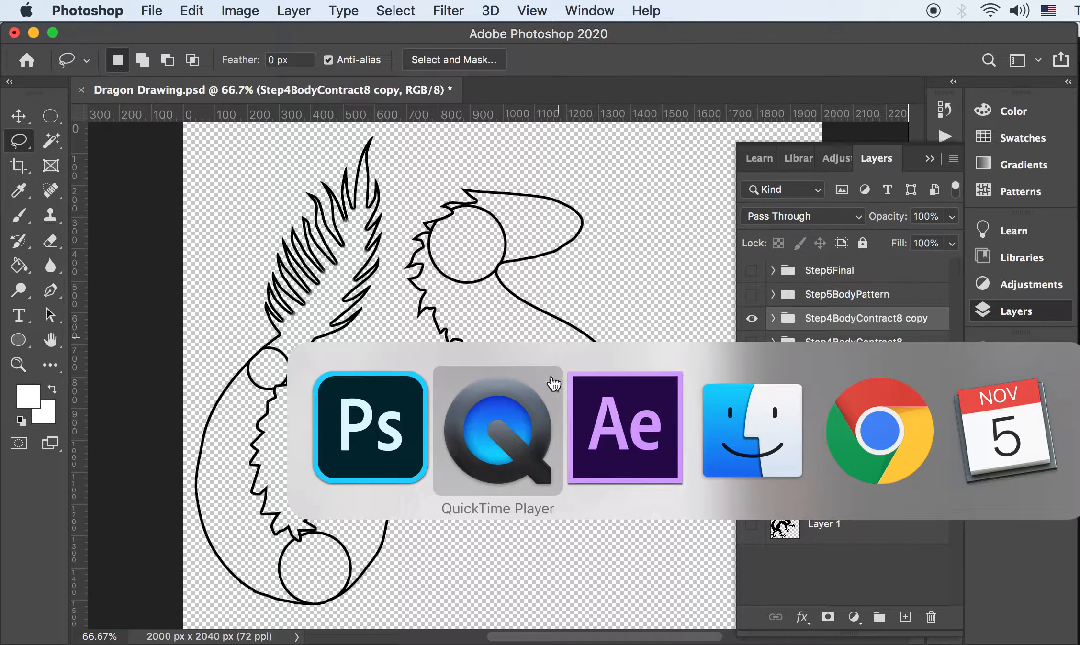
Bring Finder forward and browse the files in the 01PNG folder
{"action": "left_click", "coordinate": [761, 429]}
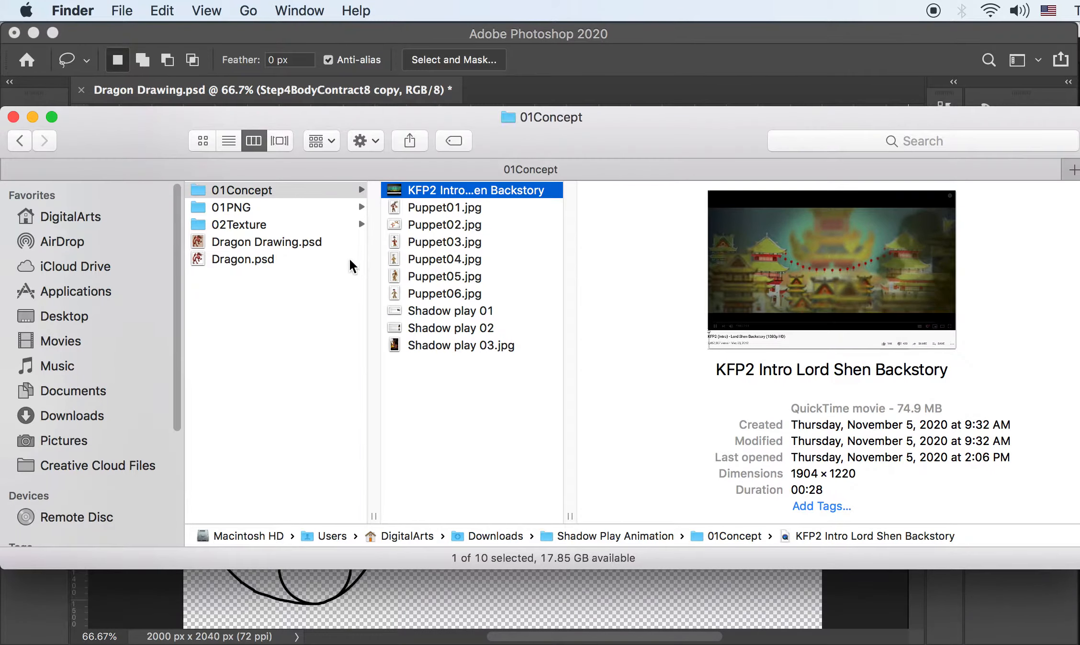
{"action": "left_click", "coordinate": [242, 207]}
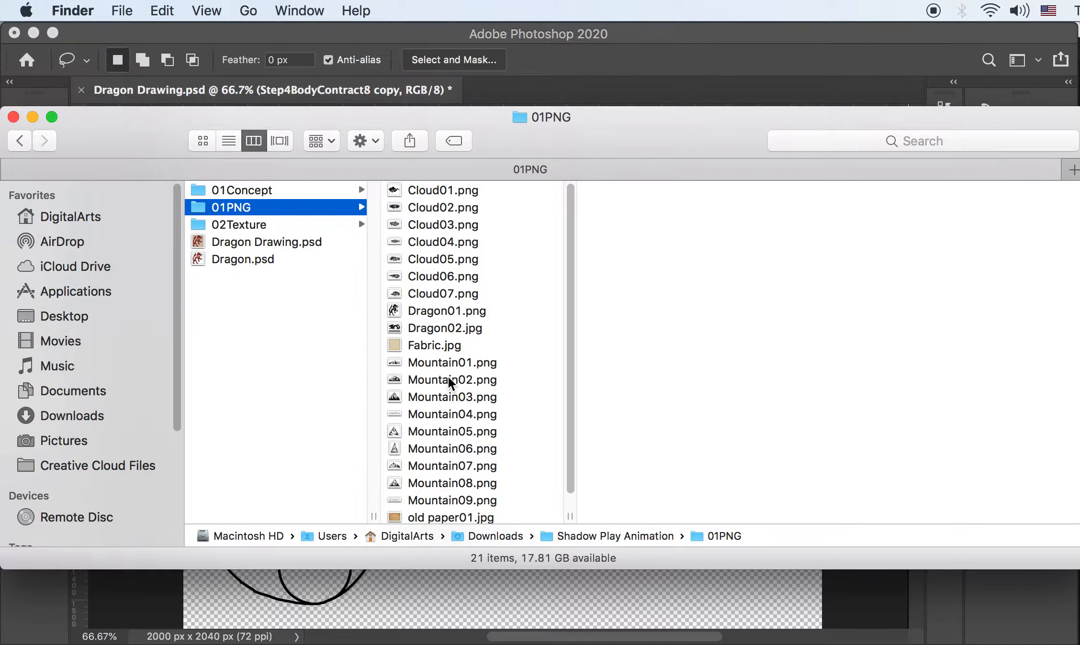
{"action": "scroll", "coordinate": [444, 392], "scroll_direction": "down", "scroll_amount": 2}
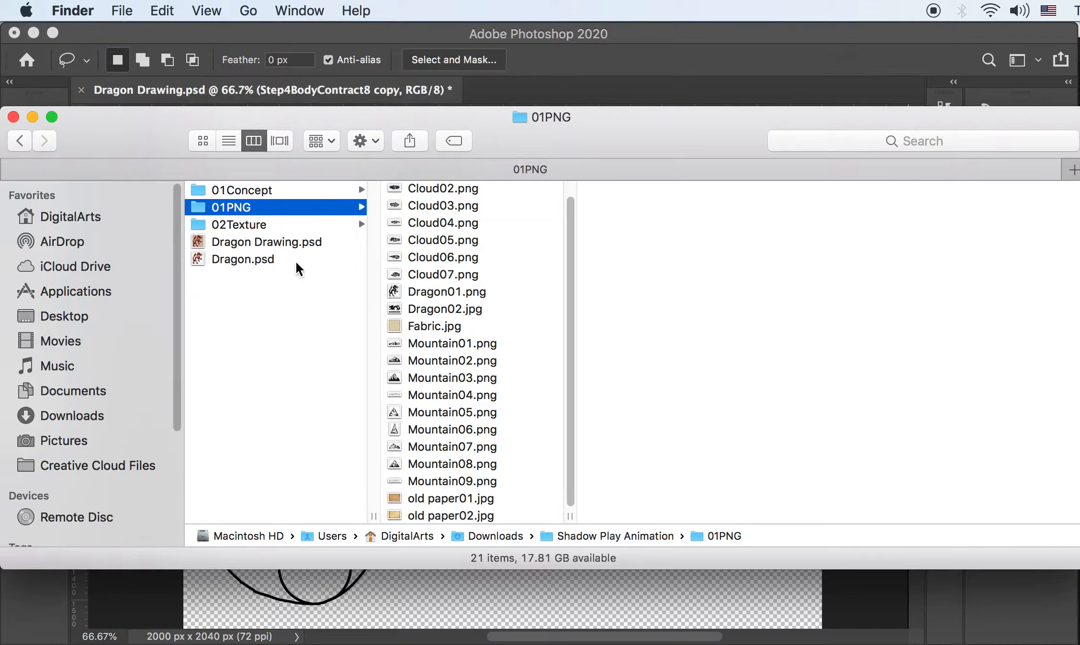
{"action": "scroll", "coordinate": [282, 278], "scroll_direction": "left", "scroll_amount": 1}
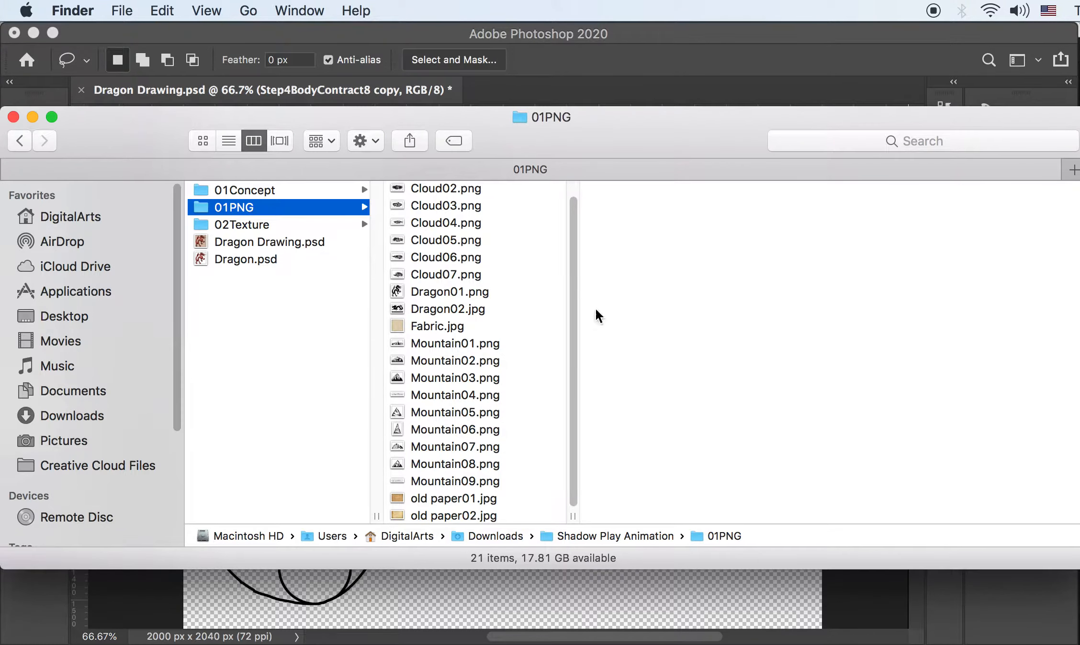
Select Pattern01.jpg through Pattern05.jpg in 02Texture and open them in Preview
{"action": "key", "text": "super+n"}
{"action": "left_click_drag", "start_coordinate": [397, 387], "coordinate": [1079, 287]}
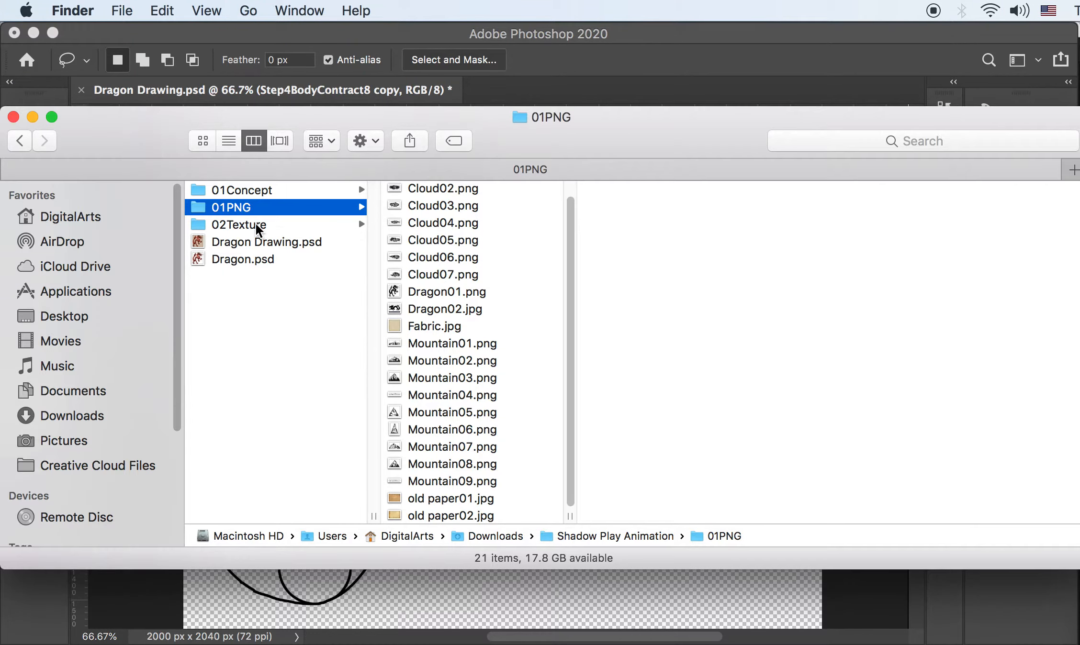
{"action": "left_click", "coordinate": [256, 224]}
{"action": "left_click", "coordinate": [417, 191]}
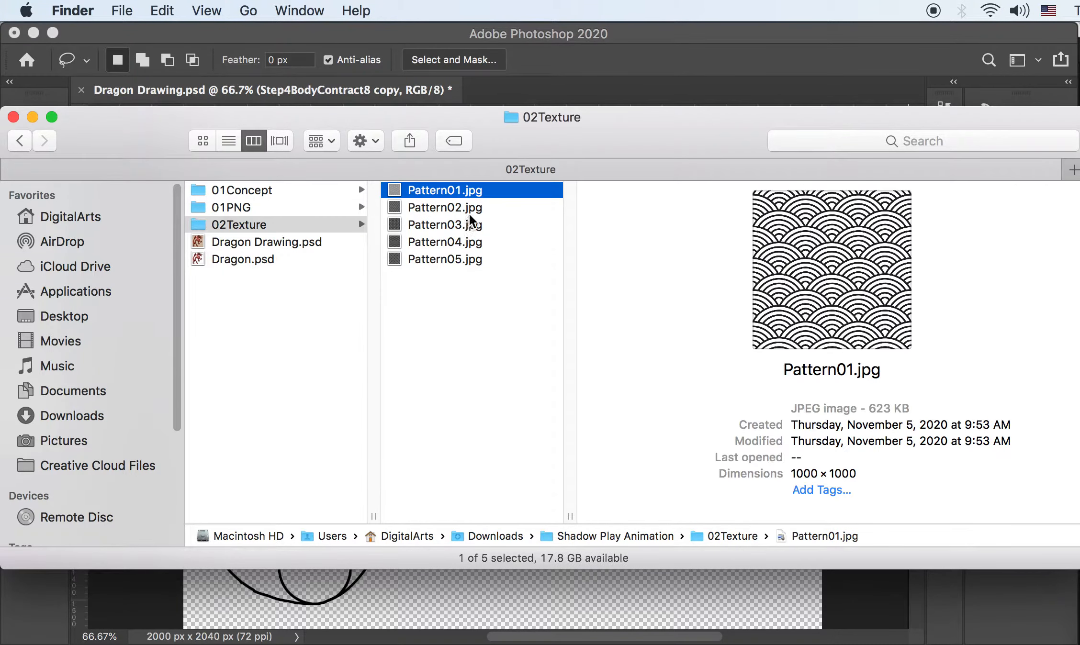
{"action": "left_click", "coordinate": [422, 209]}
{"action": "left_click_drag", "start_coordinate": [428, 271], "coordinate": [437, 192]}
{"action": "double_click", "coordinate": [432, 201]}
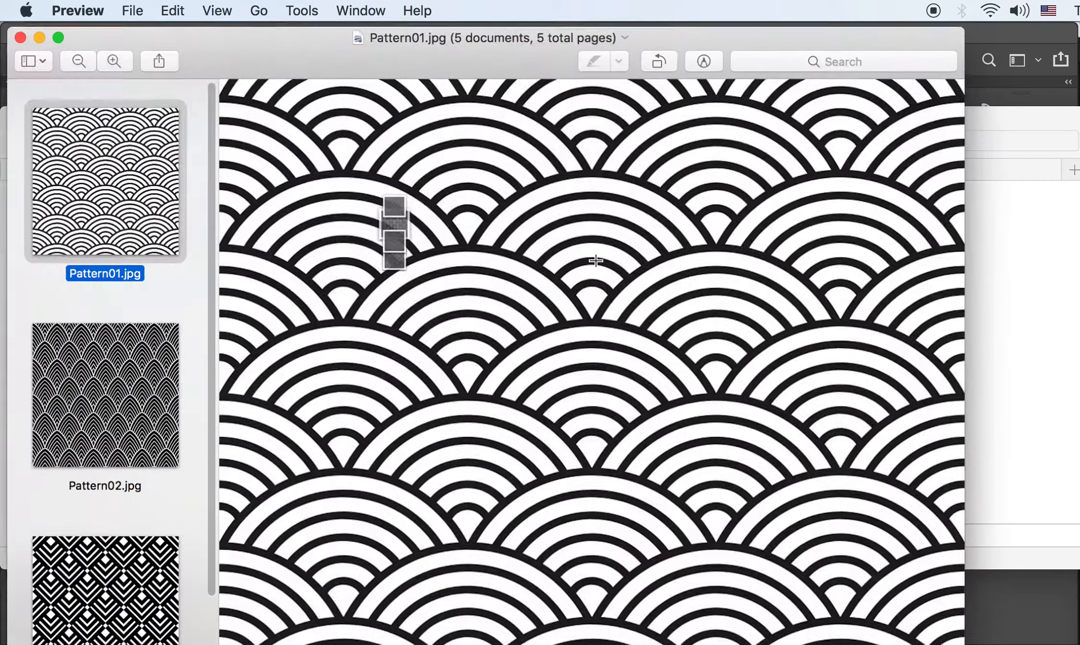
Shrink the Preview window, browse the patterns to Pattern04.jpg, and close Preview
{"action": "left_click_drag", "start_coordinate": [966, 643], "coordinate": [781, 609]}
{"action": "key", "text": "Down"}
{"action": "key", "text": "Down"}
{"action": "key", "text": "Down"}
{"action": "key", "text": "Down"}
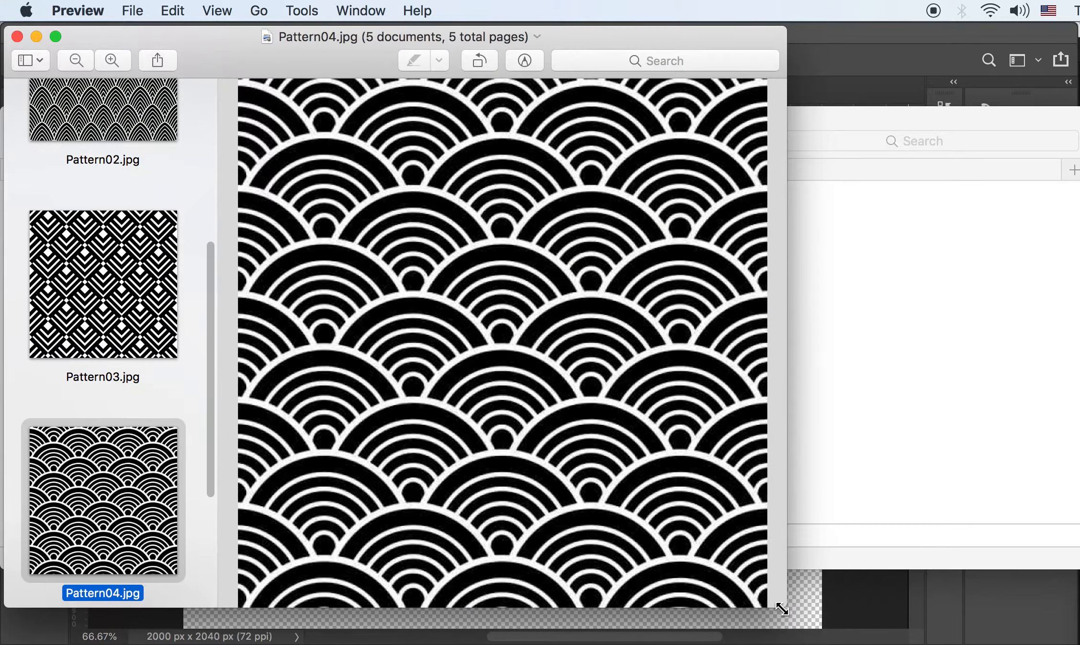
{"action": "key", "text": "Up"}
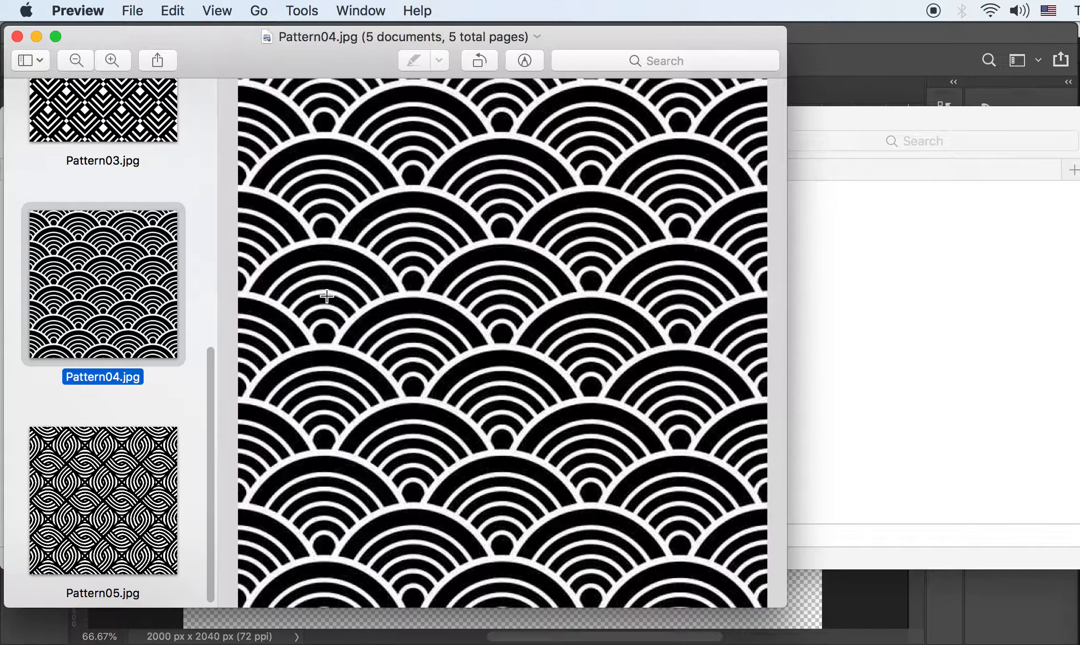
{"action": "left_click", "coordinate": [18, 37]}
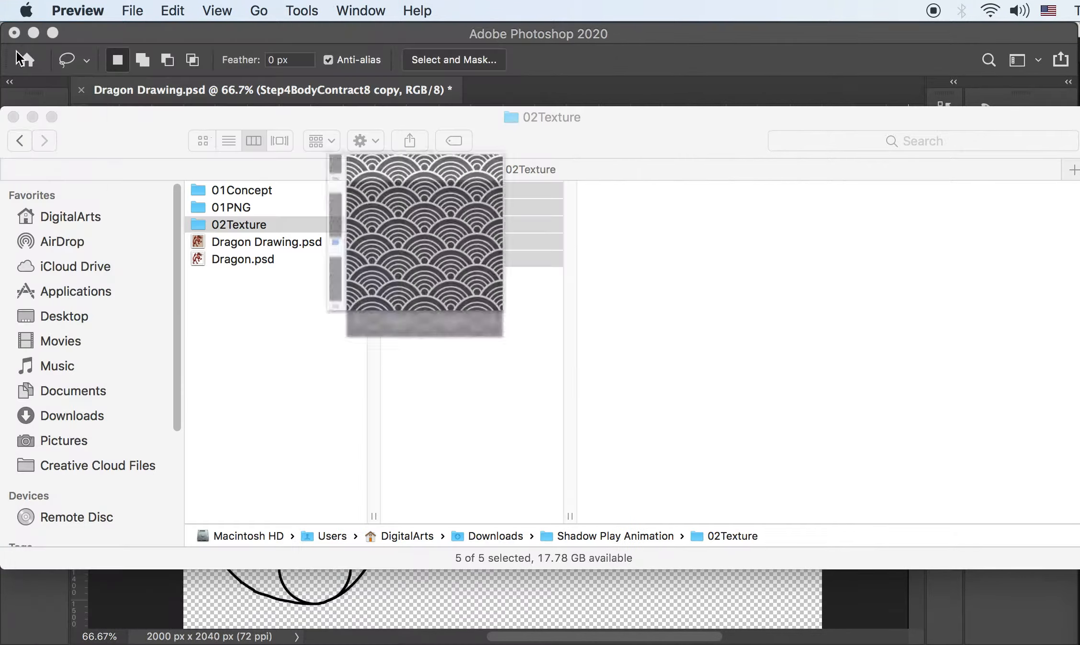
Place Pattern04.jpg into the dragon drawing scaled to 43.75%
{"action": "left_click", "coordinate": [437, 289]}
{"action": "left_click", "coordinate": [425, 243]}
{"action": "left_click", "coordinate": [427, 225]}
{"action": "left_click", "coordinate": [421, 244]}
{"action": "left_click_drag", "start_coordinate": [419, 246], "coordinate": [416, 597]}
{"action": "left_click_drag", "start_coordinate": [616, 486], "coordinate": [495, 355]}
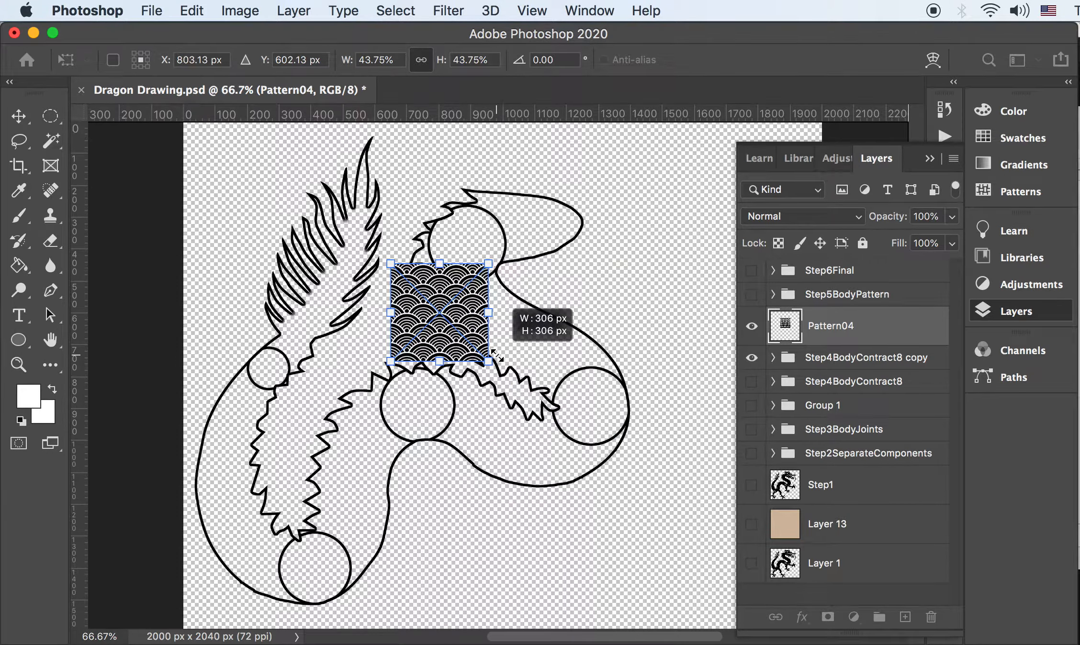
{"action": "key", "text": "Return"}
Move the pattern tile to the canvas's top-left corner and nudge its copy to close the seam
{"action": "key", "text": "l"}
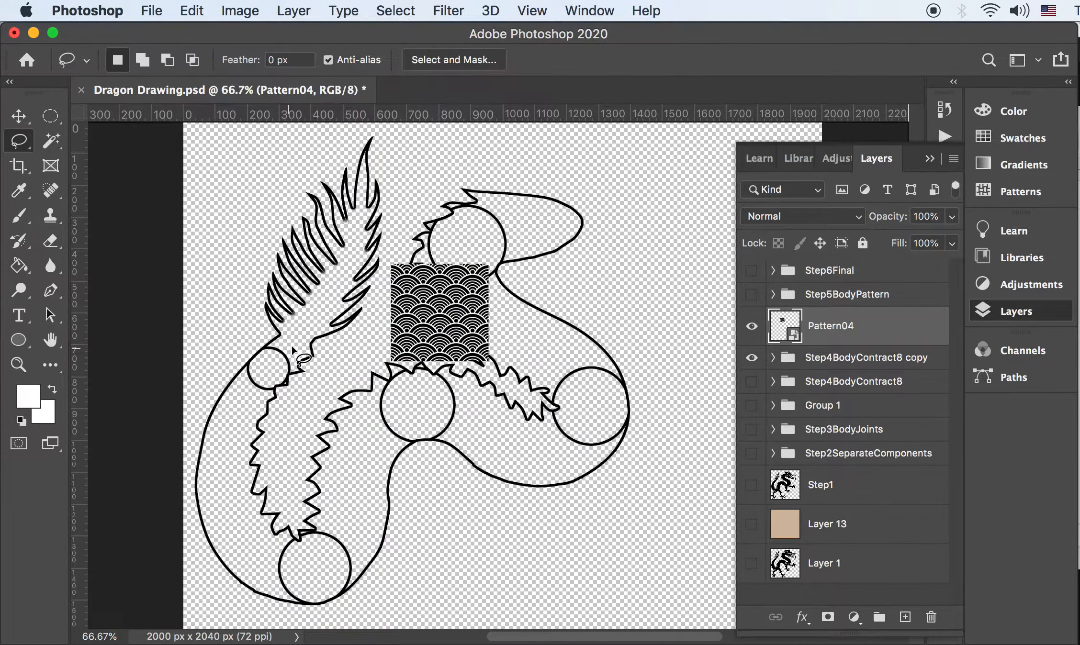
{"action": "key", "text": "v"}
{"action": "left_click_drag", "start_coordinate": [467, 311], "coordinate": [324, 189]}
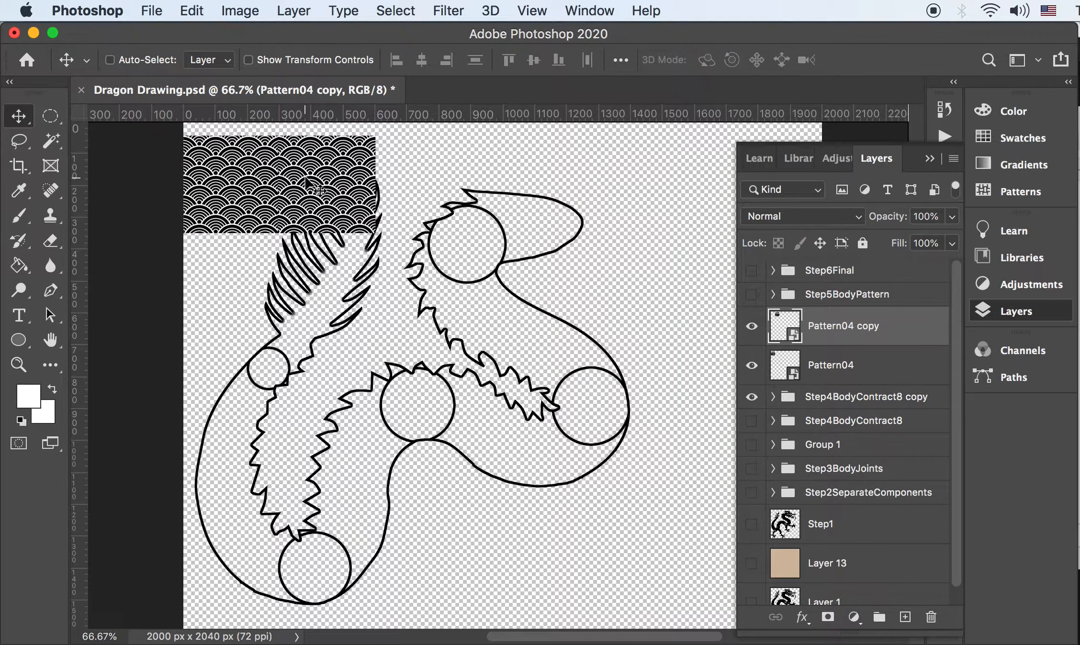
{"action": "key", "text": "Right"}
{"action": "key", "text": "Right"}
{"action": "key", "text": "Right"}
{"action": "key", "text": "Right"}
{"action": "key", "text": "Right"}
{"action": "key", "text": "Right"}
{"action": "key", "text": "Right"}
{"action": "key", "text": "Right"}
{"action": "key", "text": "Right"}
{"action": "key", "text": "Right"}
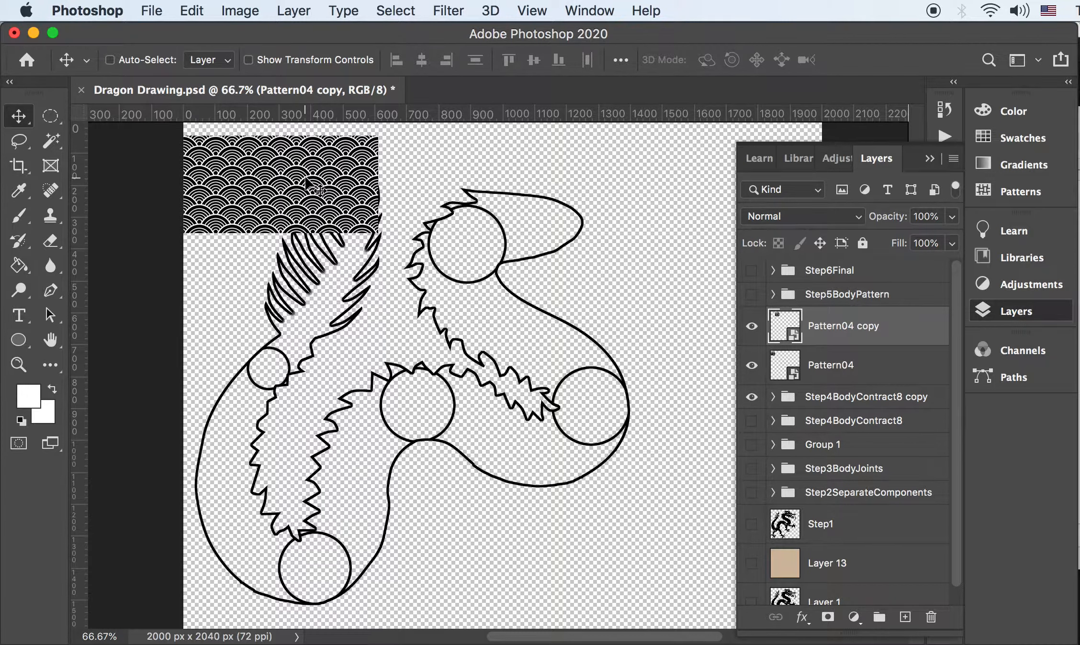
{"action": "key", "text": "Right"}
{"action": "key", "text": "Right"}
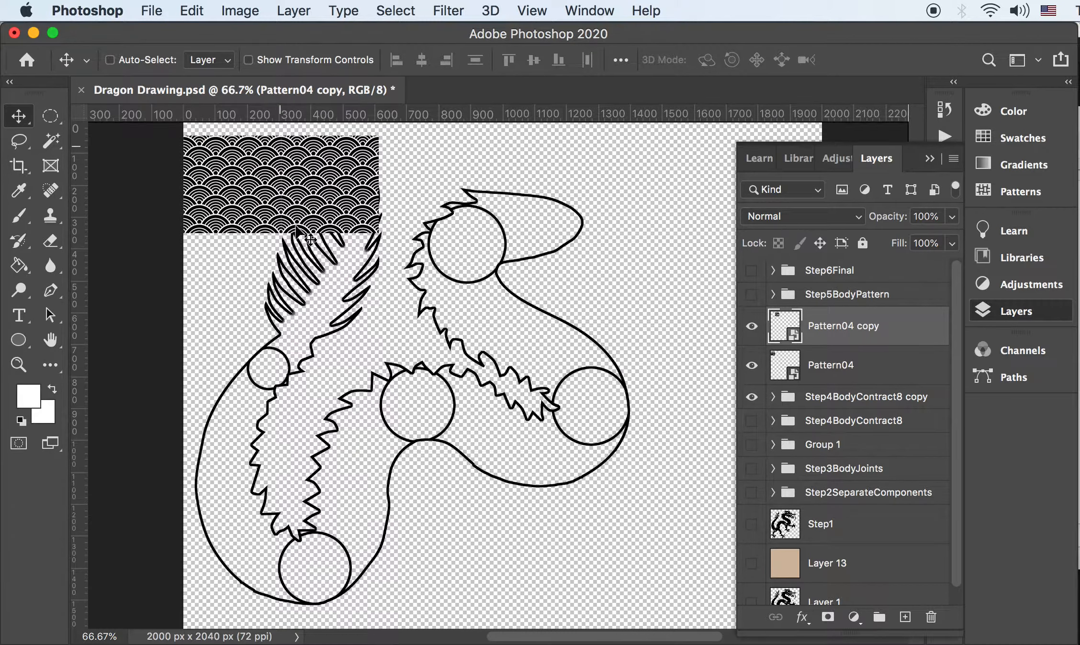
Extend the strip rightward with more tile copies and merge the four tile layers into one
{"action": "left_click", "coordinate": [824, 368], "text": "shift"}
{"action": "left_click_drag", "start_coordinate": [368, 203], "coordinate": [516, 190]}
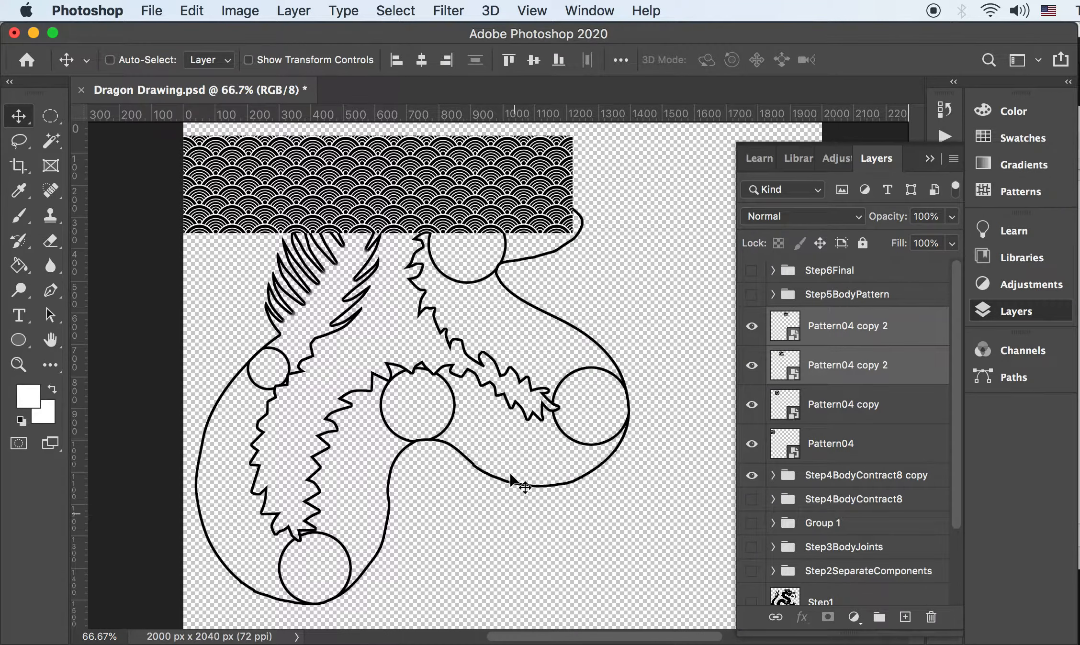
{"action": "left_click", "coordinate": [860, 450]}
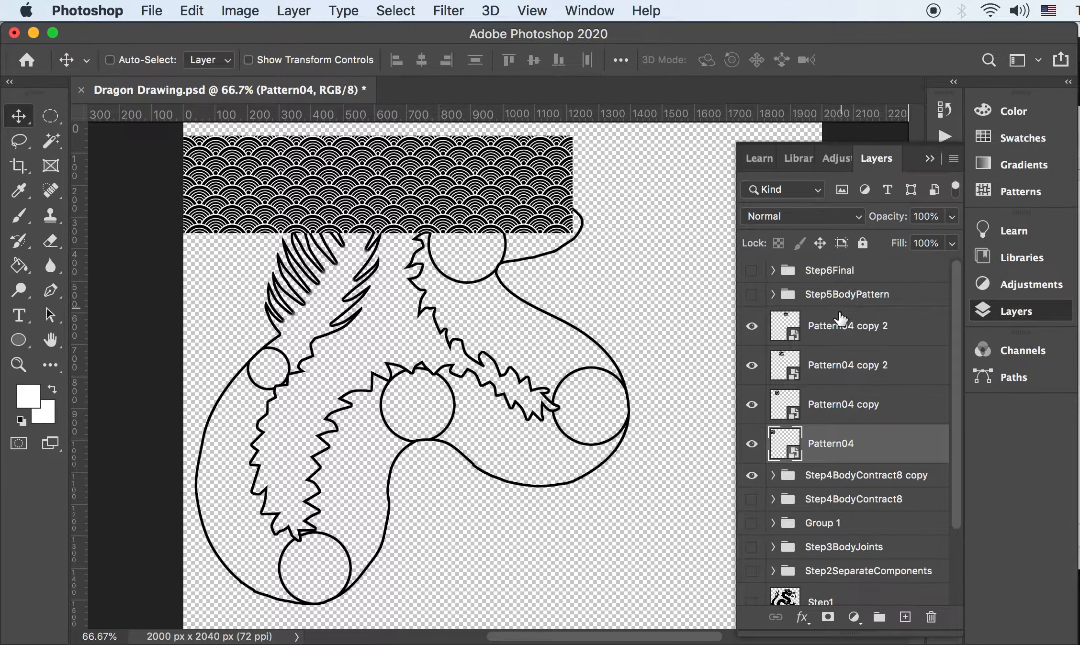
{"action": "left_click", "coordinate": [841, 324], "text": "shift"}
{"action": "right_click", "coordinate": [822, 327]}
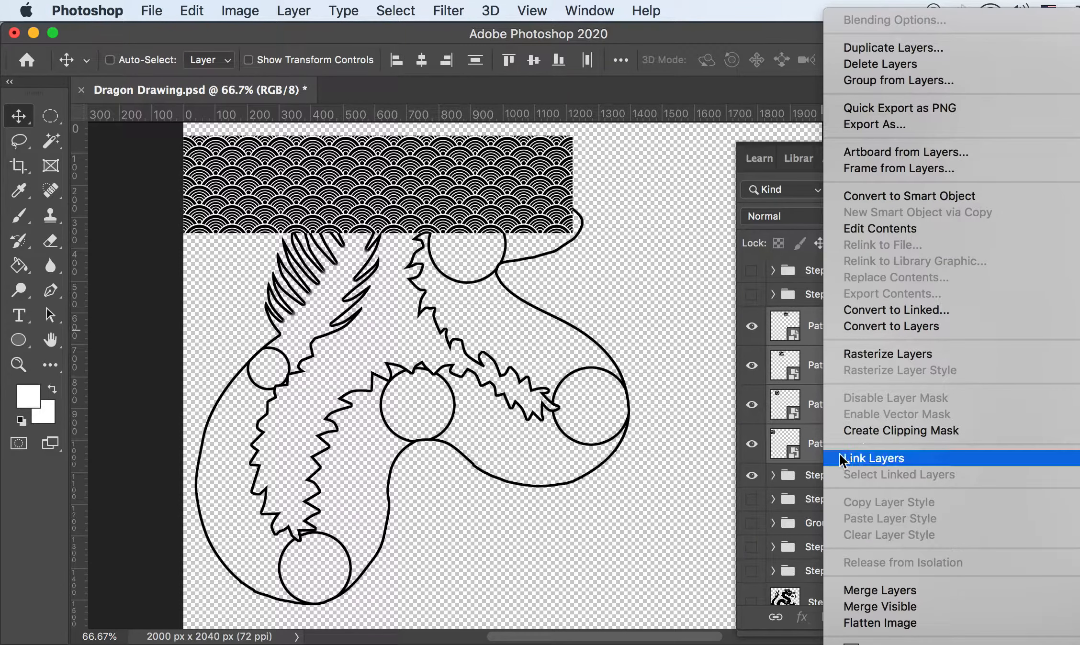
{"action": "left_click", "coordinate": [814, 347]}
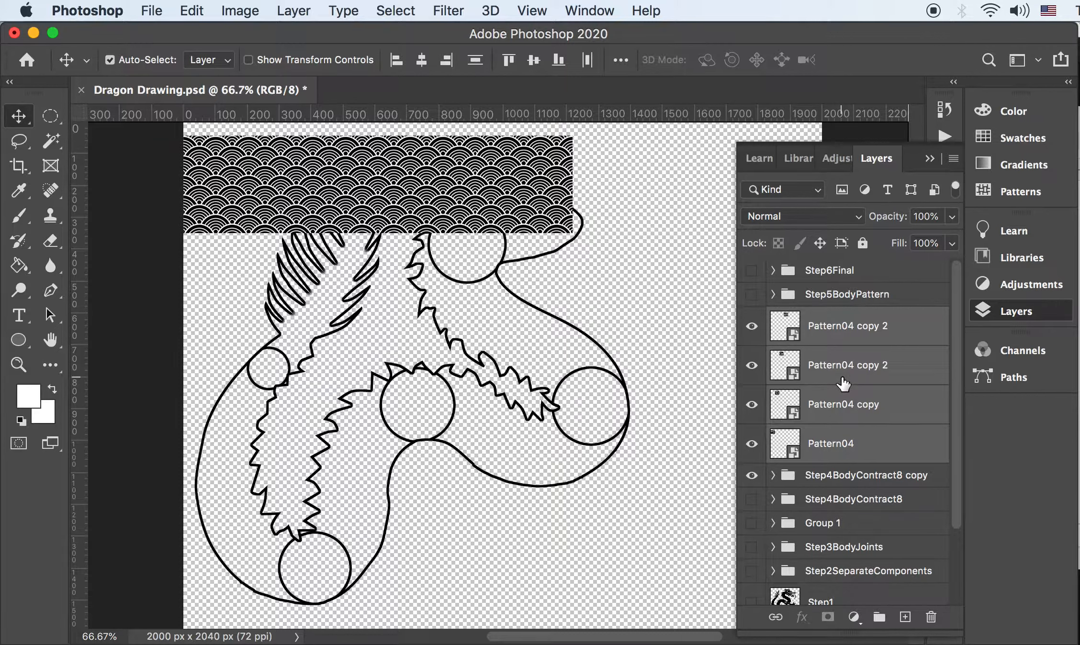
{"action": "key", "text": "super+e"}
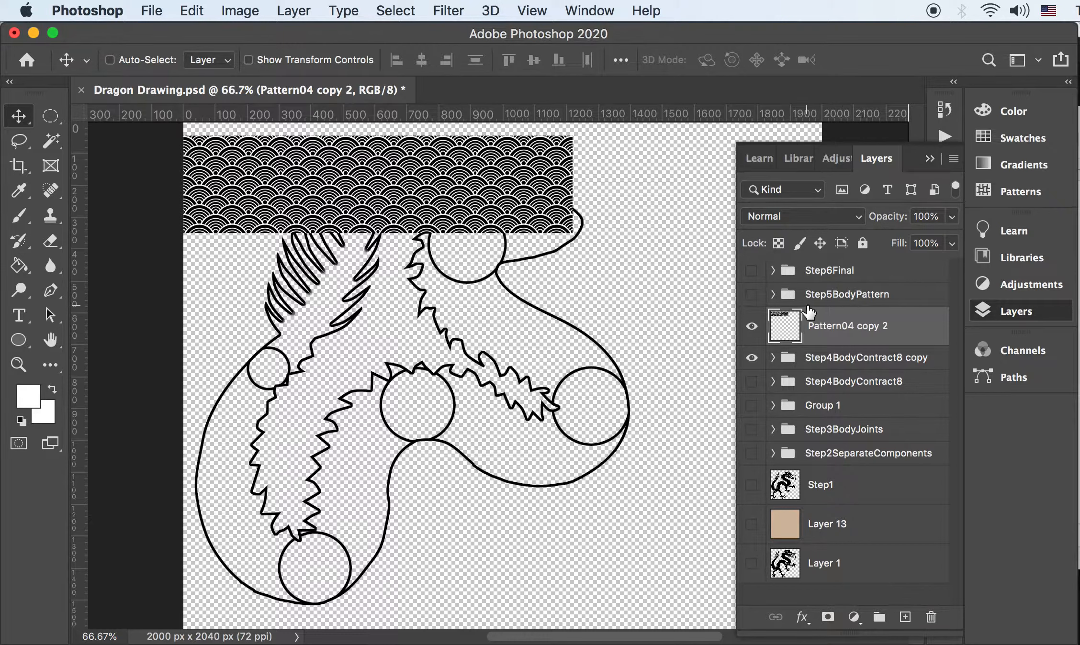
{"action": "key", "text": "BackSpace"}
Duplicate the three pattern layers from Pattern05 through Pattern01 copy 4 in Step5BodyPattern
{"action": "left_click", "coordinate": [773, 294]}
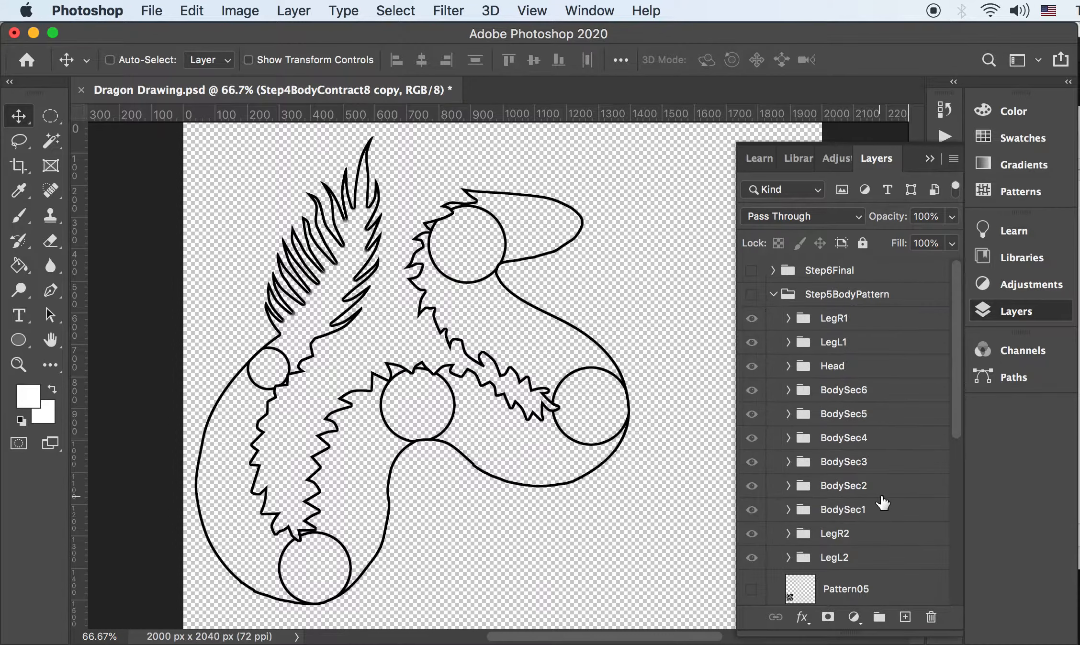
{"action": "scroll", "coordinate": [842, 501], "scroll_direction": "down", "scroll_amount": 4}
{"action": "left_click", "coordinate": [842, 428]}
{"action": "left_click", "coordinate": [847, 508], "text": "shift"}
{"action": "left_click_drag", "start_coordinate": [848, 509], "coordinate": [908, 612]}
Move the copied pattern layers into the Step4BodyContract8 copy group and collapse Step5BodyPattern
{"action": "scroll", "coordinate": [819, 488], "scroll_direction": "down", "scroll_amount": 5}
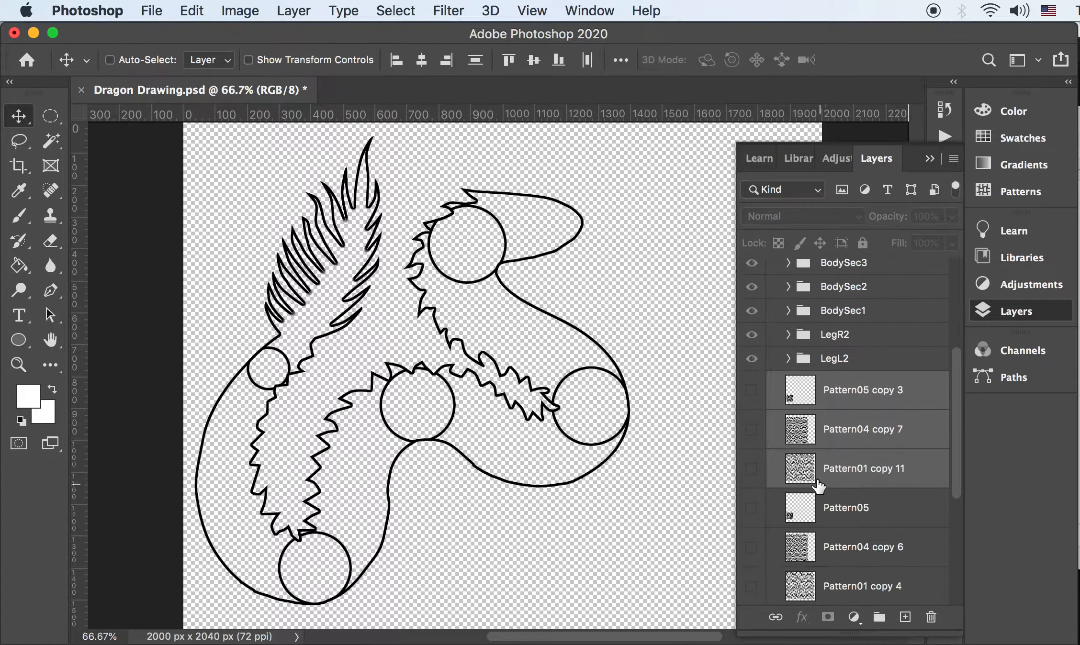
{"action": "left_click", "coordinate": [772, 392]}
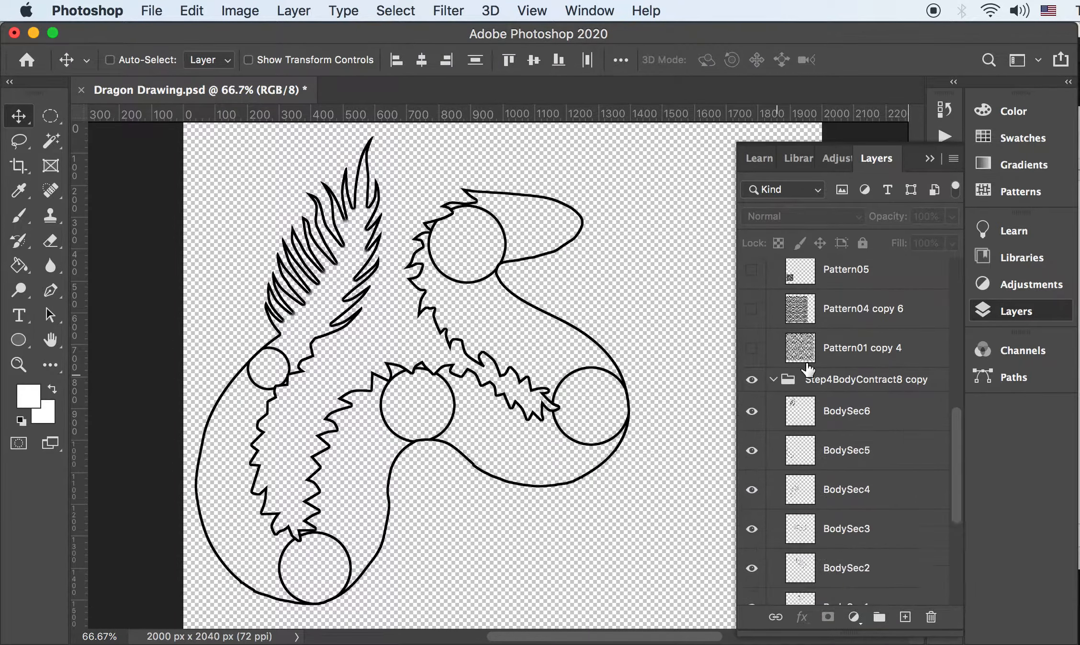
{"action": "scroll", "coordinate": [833, 338], "scroll_direction": "up", "scroll_amount": 3}
{"action": "left_click_drag", "start_coordinate": [841, 498], "coordinate": [840, 495]}
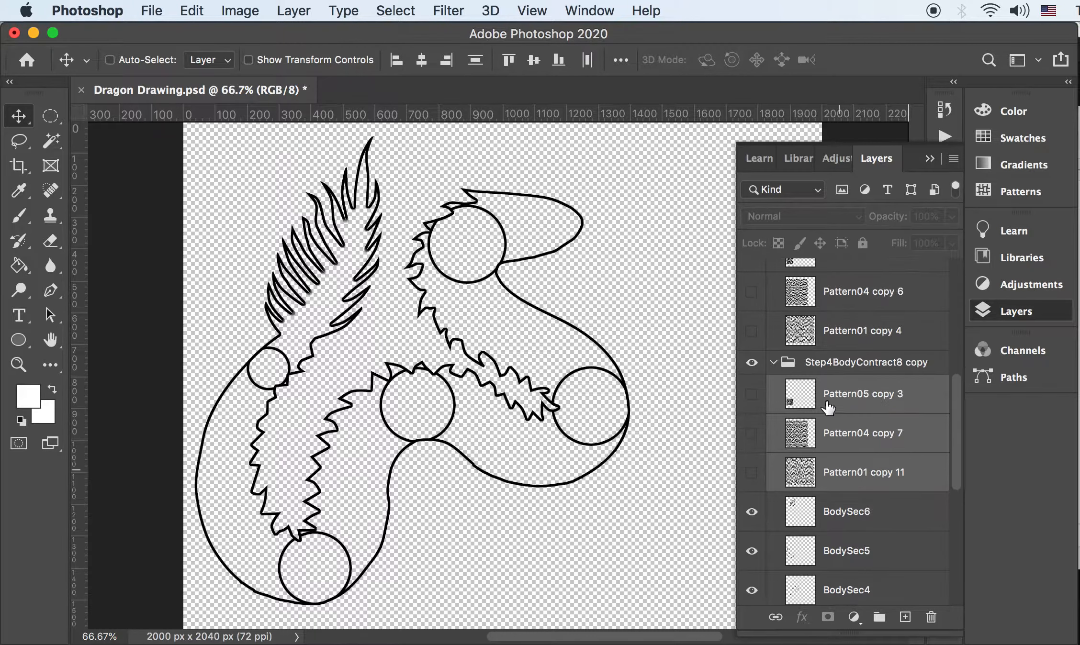
{"action": "scroll", "coordinate": [839, 429], "scroll_direction": "up", "scroll_amount": 10}
{"action": "left_click", "coordinate": [774, 296]}
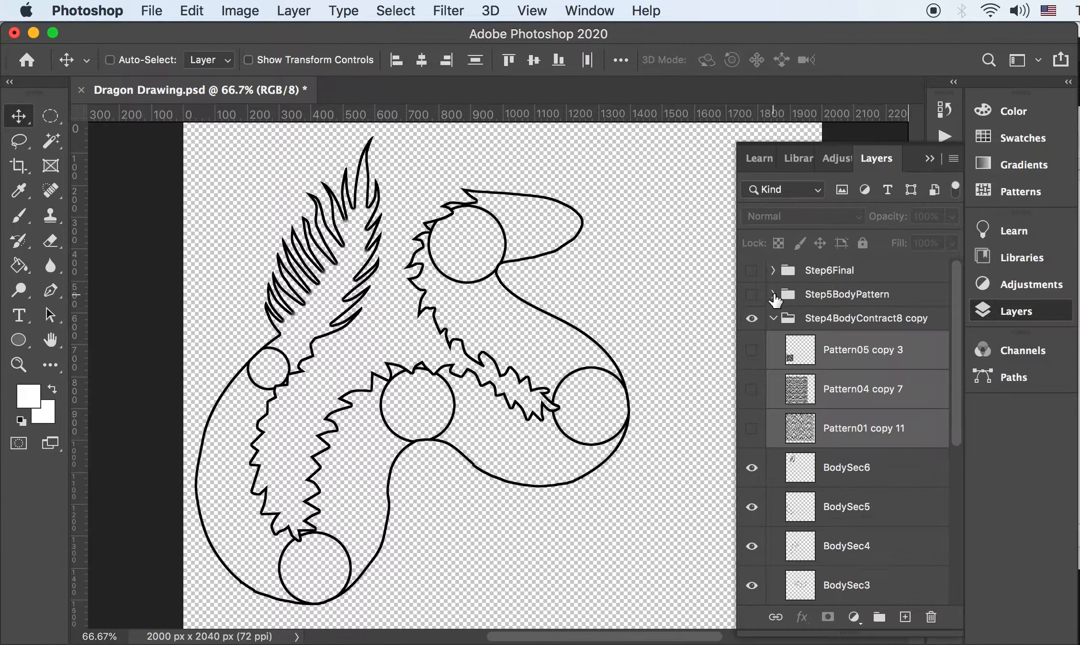
{"action": "scroll", "coordinate": [835, 425], "scroll_direction": "down", "scroll_amount": 2}
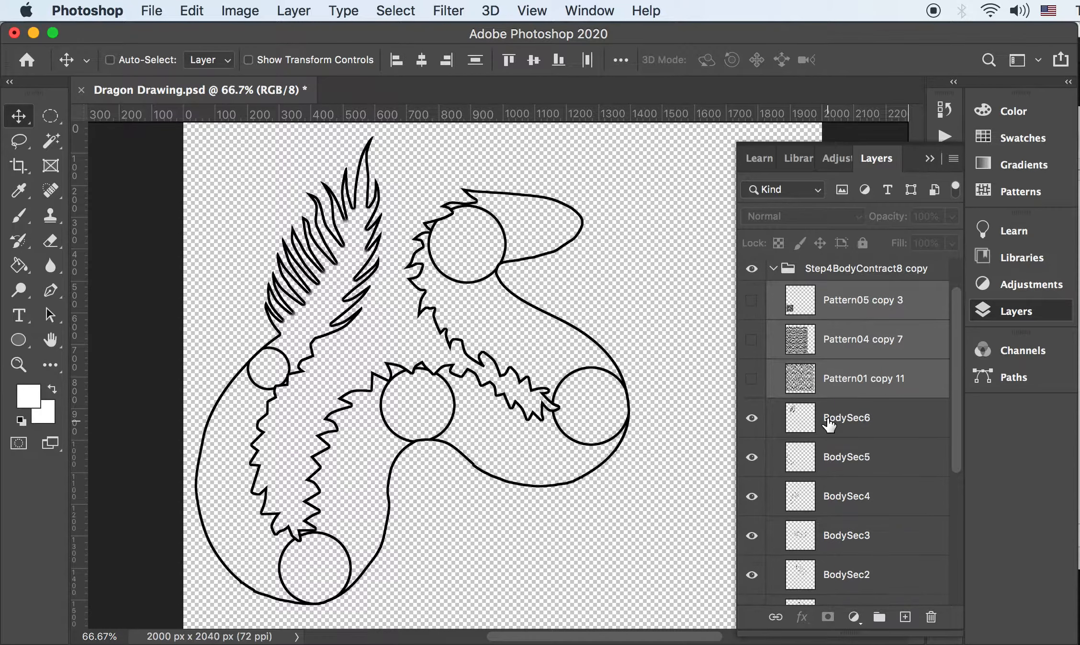
{"action": "scroll", "coordinate": [837, 277], "scroll_direction": "up", "scroll_amount": 2}
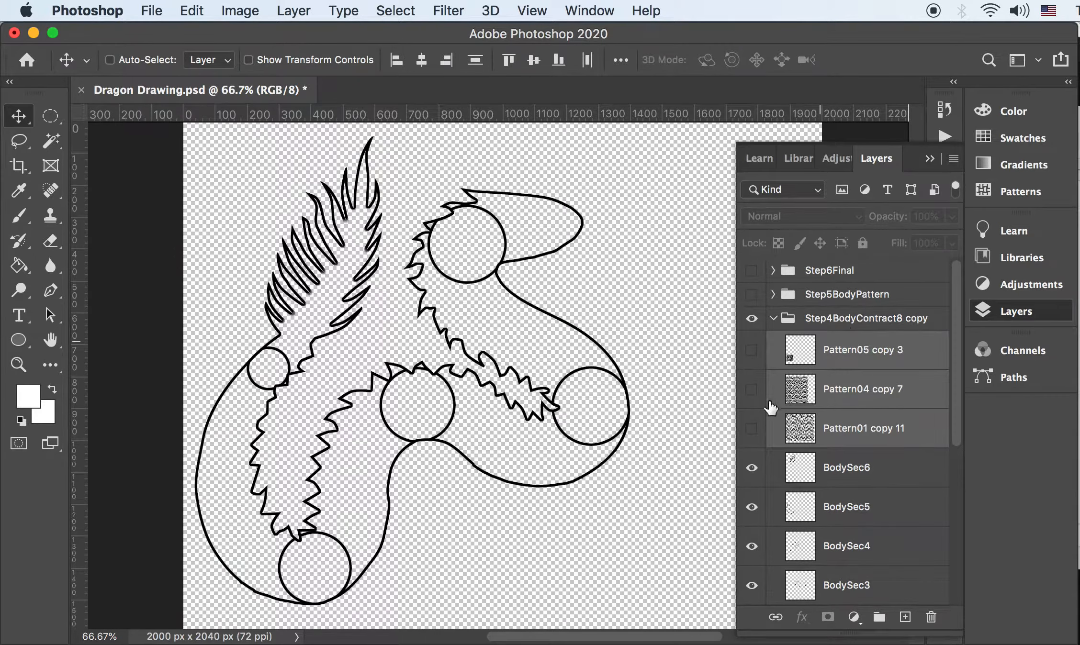
Show Pattern04 copy 7, hide BodySec3 through BodySec6, and select Pattern04 copy 7
{"action": "left_click", "coordinate": [805, 435]}
{"action": "left_click", "coordinate": [752, 429]}
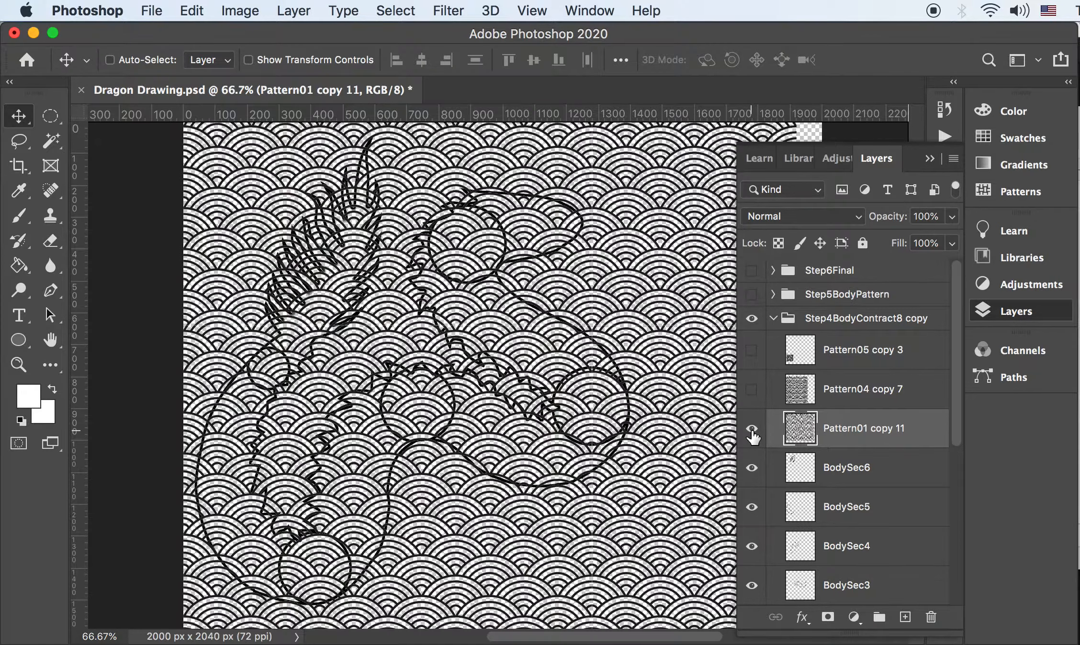
{"action": "left_click", "coordinate": [752, 436]}
{"action": "left_click", "coordinate": [752, 390]}
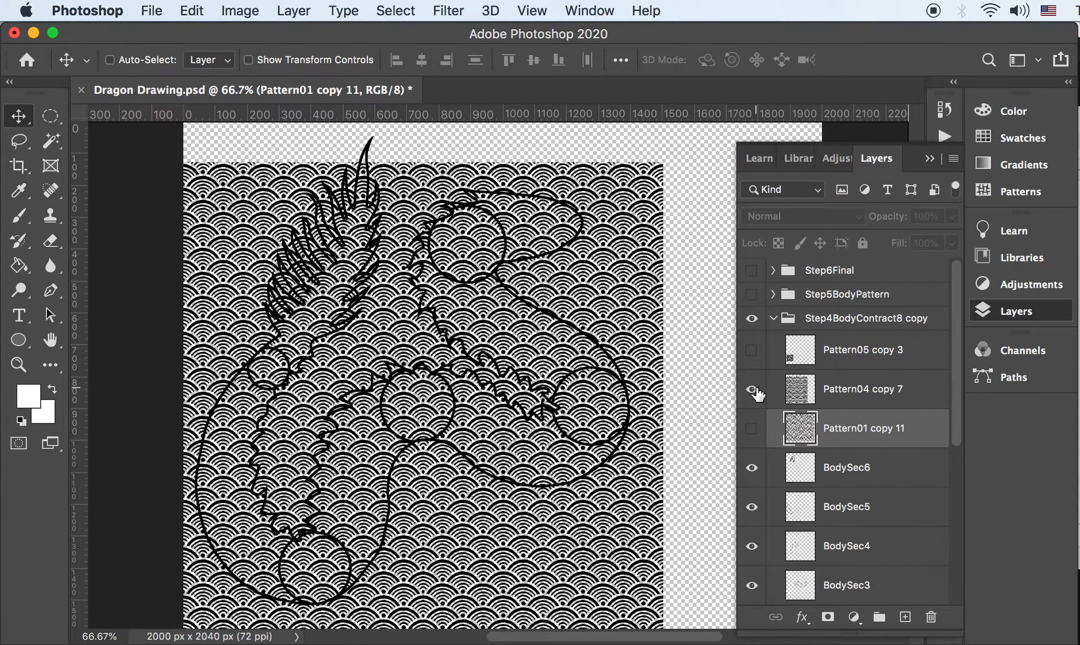
{"action": "left_click", "coordinate": [751, 470]}
{"action": "left_click", "coordinate": [754, 516]}
{"action": "left_click", "coordinate": [751, 546]}
{"action": "left_click", "coordinate": [751, 585]}
{"action": "scroll", "coordinate": [852, 431], "scroll_direction": "down", "scroll_amount": 3}
{"action": "left_click", "coordinate": [766, 287]}
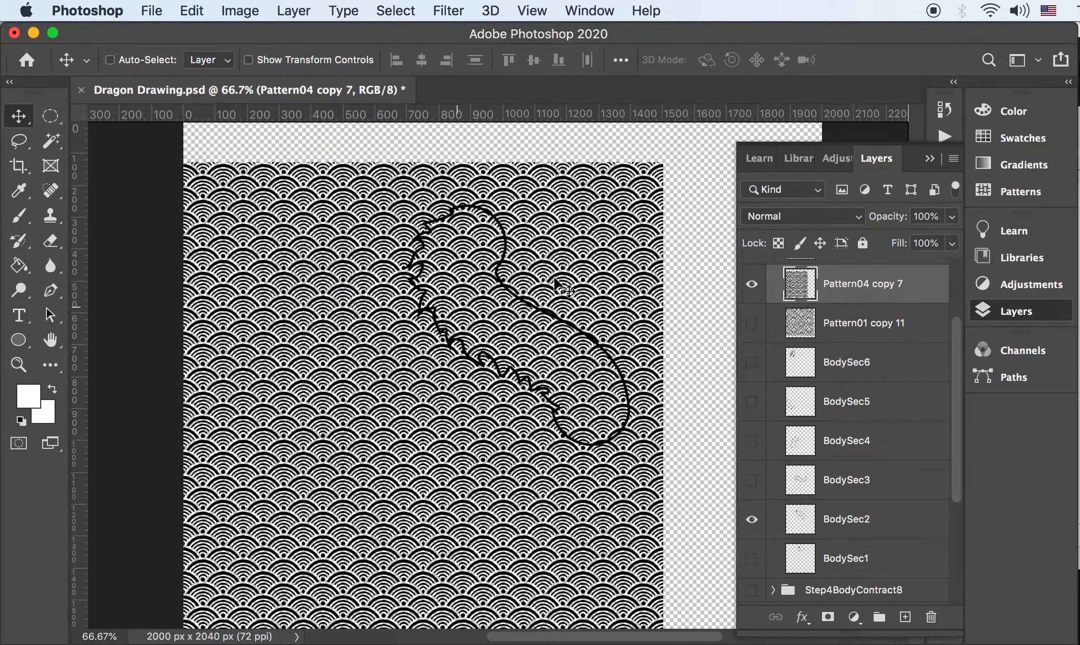
Duplicate Pattern04 copy 7 and rotate the copy to about -115° over the body outline
{"action": "mouse_move", "coordinate": [840, 289]}
{"action": "left_mouse_down"}
{"action": "mouse_move", "coordinate": [857, 546]}
{"action": "mouse_move", "coordinate": [905, 616]}
{"action": "left_mouse_up"}
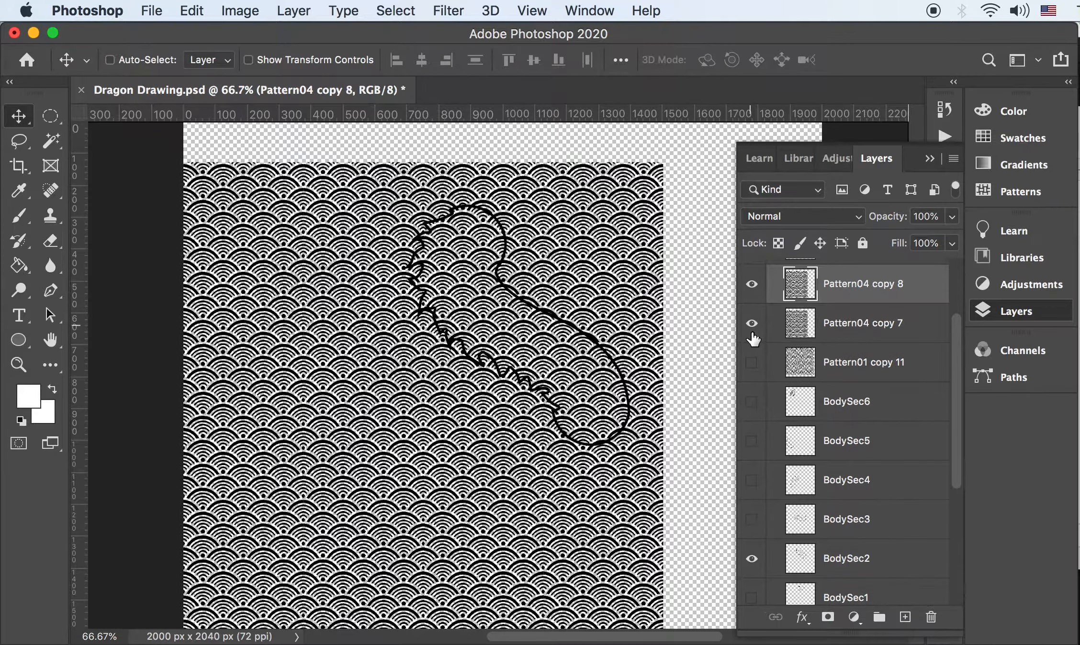
{"action": "key", "text": "super+t"}
{"action": "left_click_drag", "start_coordinate": [672, 234], "coordinate": [467, 390]}
{"action": "key", "text": "super+minus"}
{"action": "key", "text": "super+minus"}
{"action": "left_click_drag", "start_coordinate": [701, 366], "coordinate": [279, 292]}
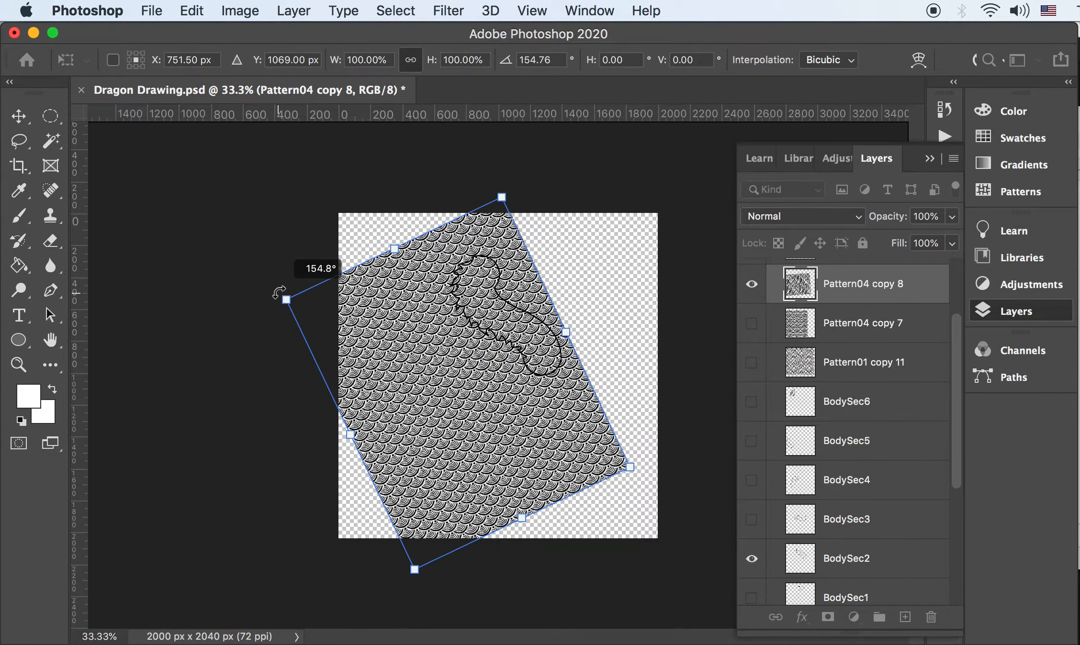
{"action": "left_click_drag", "start_coordinate": [486, 352], "coordinate": [512, 345]}
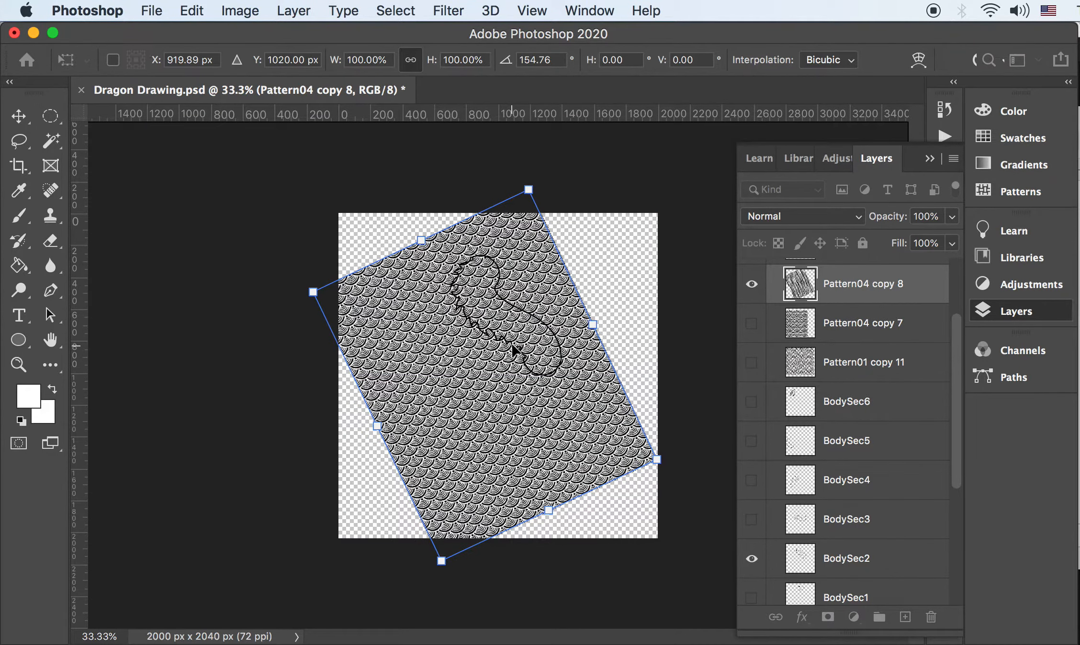
{"action": "key", "text": "Return"}
{"action": "key", "text": "super+equal"}
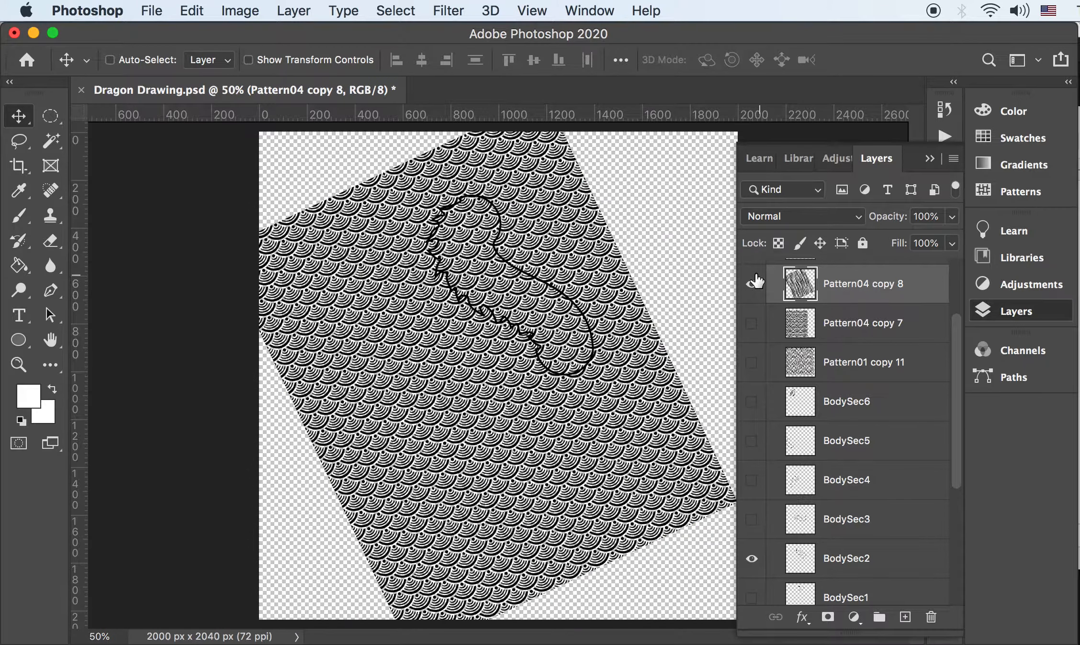
Move the Pattern04 copy 8 layer directly below BodySec2, then hide BodySec2
{"action": "left_click", "coordinate": [752, 284]}
{"action": "left_click", "coordinate": [751, 284]}
{"action": "left_click_drag", "start_coordinate": [768, 290], "coordinate": [880, 559]}
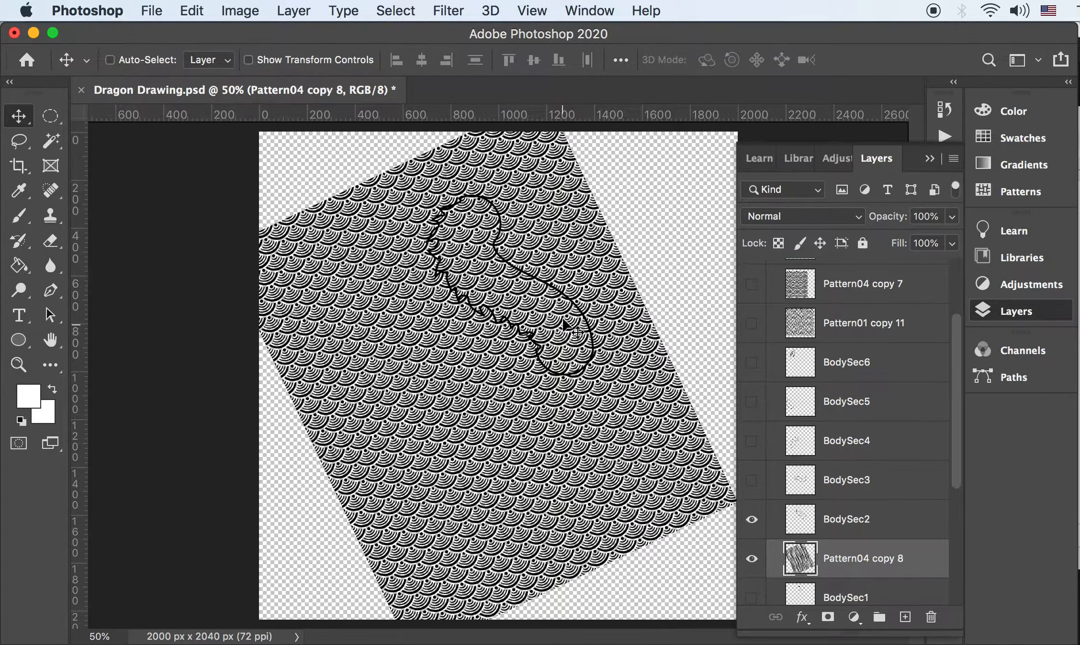
{"action": "left_click", "coordinate": [852, 526]}
{"action": "left_click", "coordinate": [753, 521]}
Show BodySec2 and Magic Wand-select the empty area around its outline
{"action": "left_click", "coordinate": [752, 520]}
{"action": "key", "text": "w"}
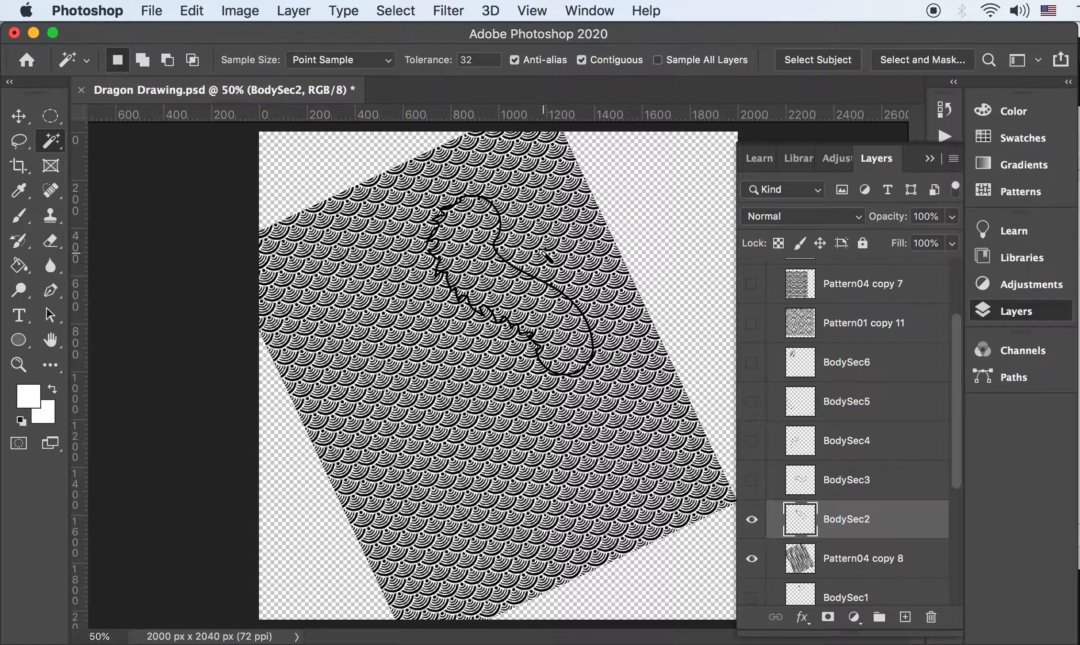
{"action": "left_click", "coordinate": [526, 235]}
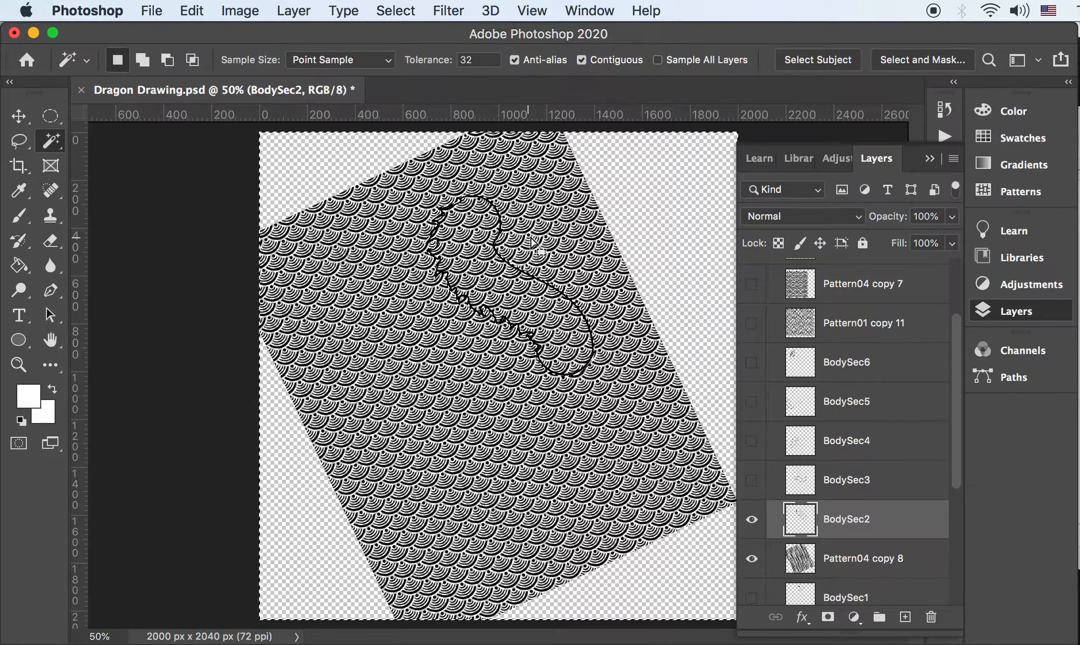
{"action": "right_click", "coordinate": [51, 140]}
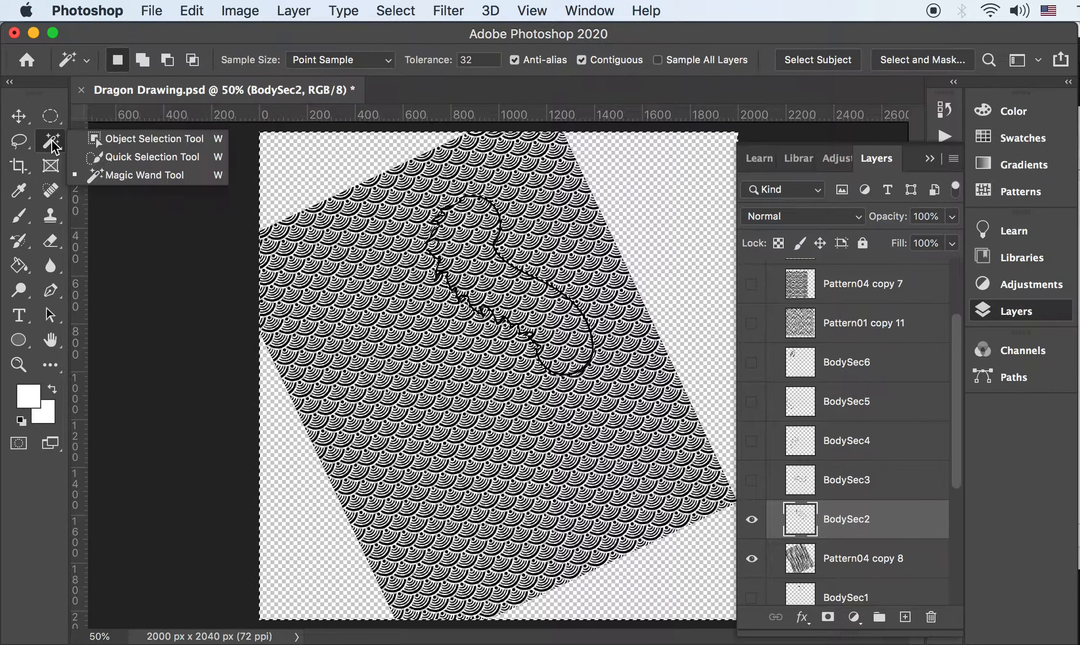
{"action": "left_click", "coordinate": [147, 176]}
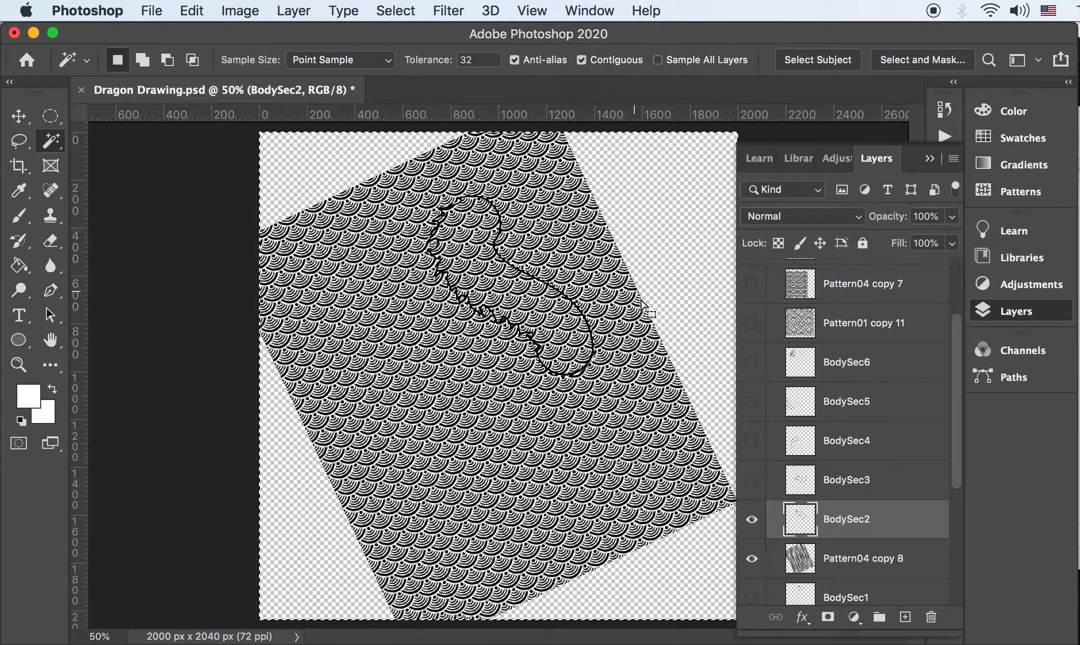
Expand the selection by 2 pixels and inspect its edge up close
{"action": "left_click", "coordinate": [373, 7]}
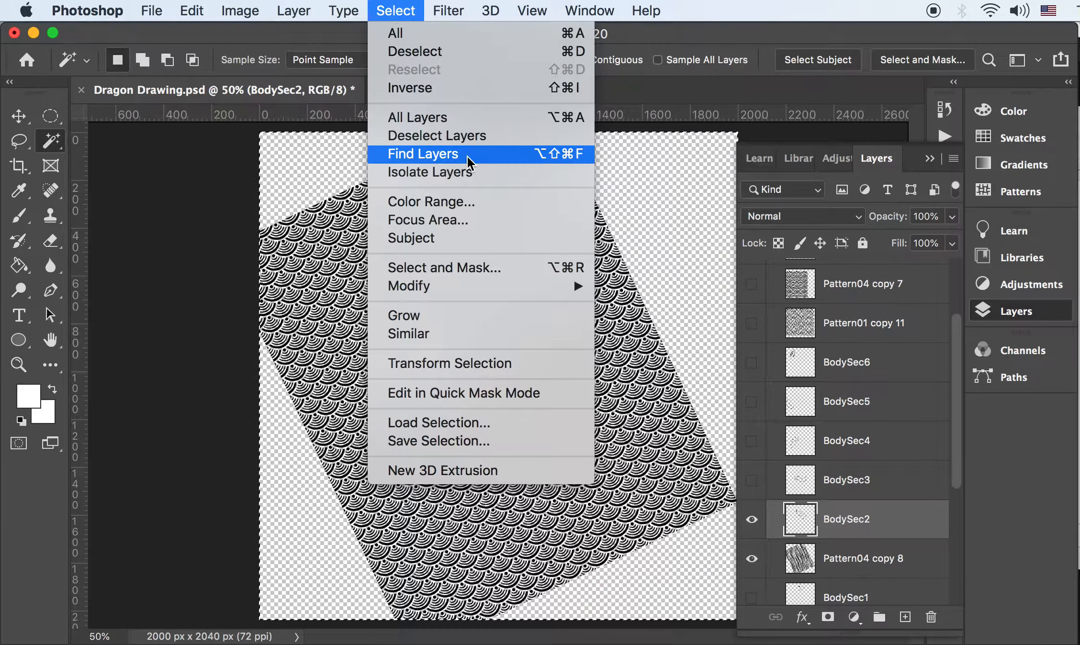
{"action": "mouse_move", "coordinate": [492, 286]}
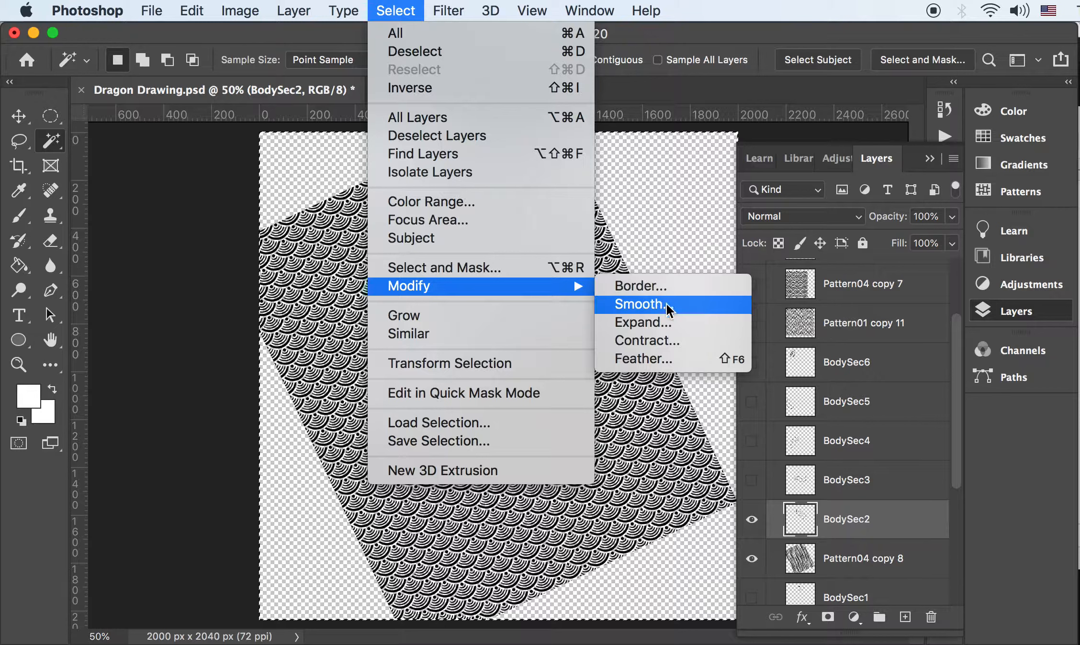
{"action": "left_click", "coordinate": [668, 321]}
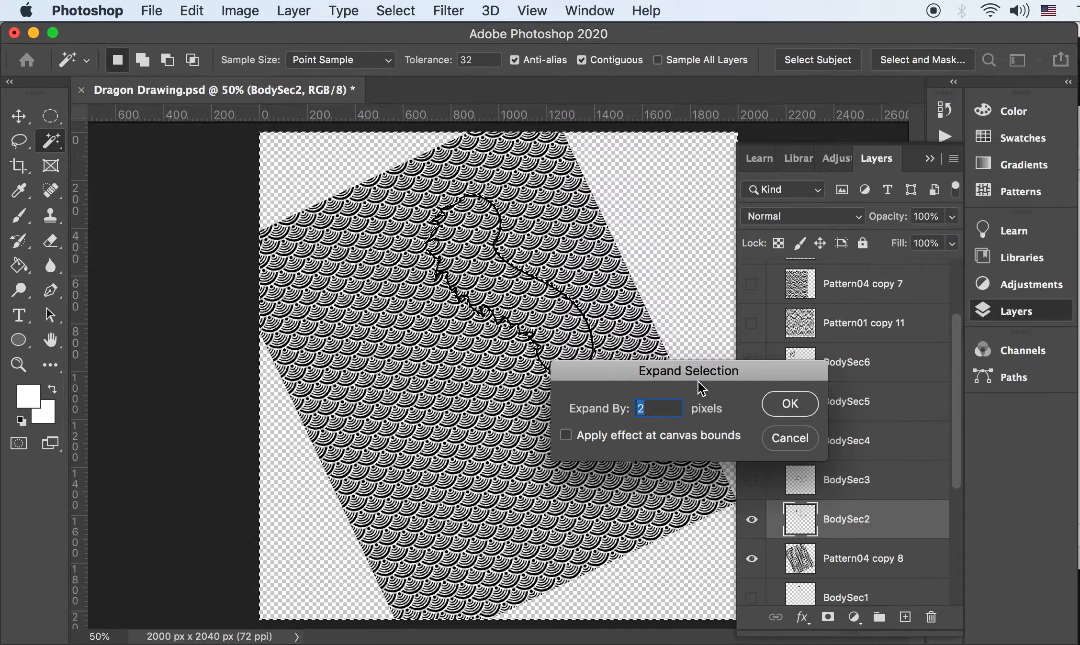
{"action": "left_click", "coordinate": [767, 402]}
{"action": "key", "text": "super+plus"}
{"action": "key", "text": "super+plus"}
{"action": "key", "text": "super+plus"}
{"action": "key", "text": "super+plus"}
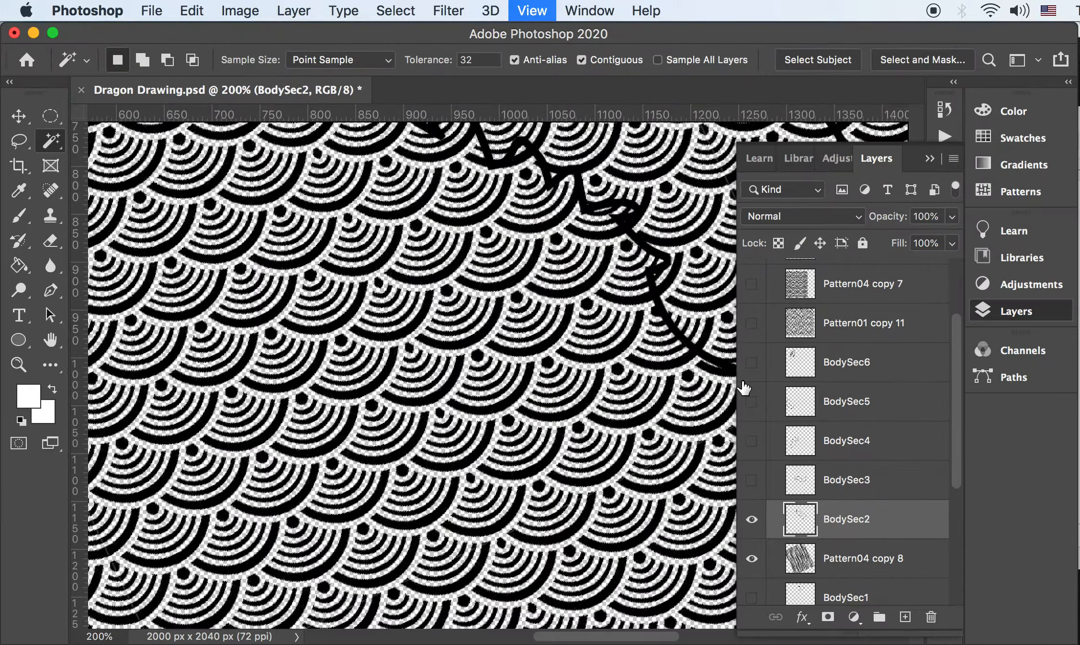
{"action": "left_click_drag", "start_coordinate": [331, 378], "coordinate": [255, 526]}
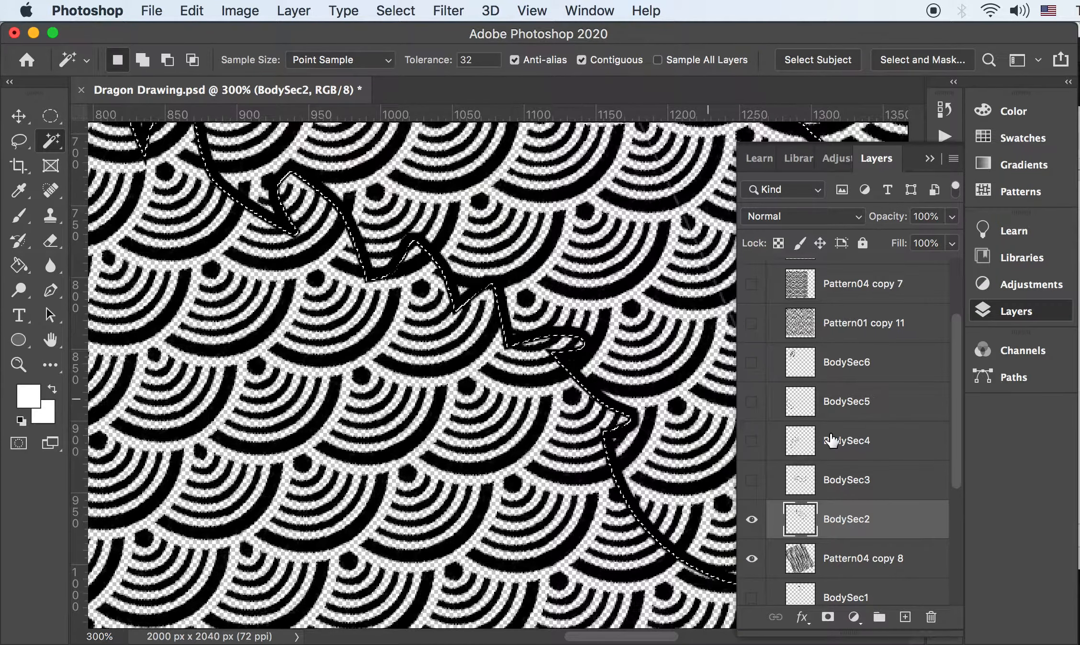
Delete Pattern04 copy 8's pattern outside the outline, then deselect
{"action": "left_click", "coordinate": [835, 564]}
{"action": "left_click", "coordinate": [753, 561]}
{"action": "left_click", "coordinate": [753, 560]}
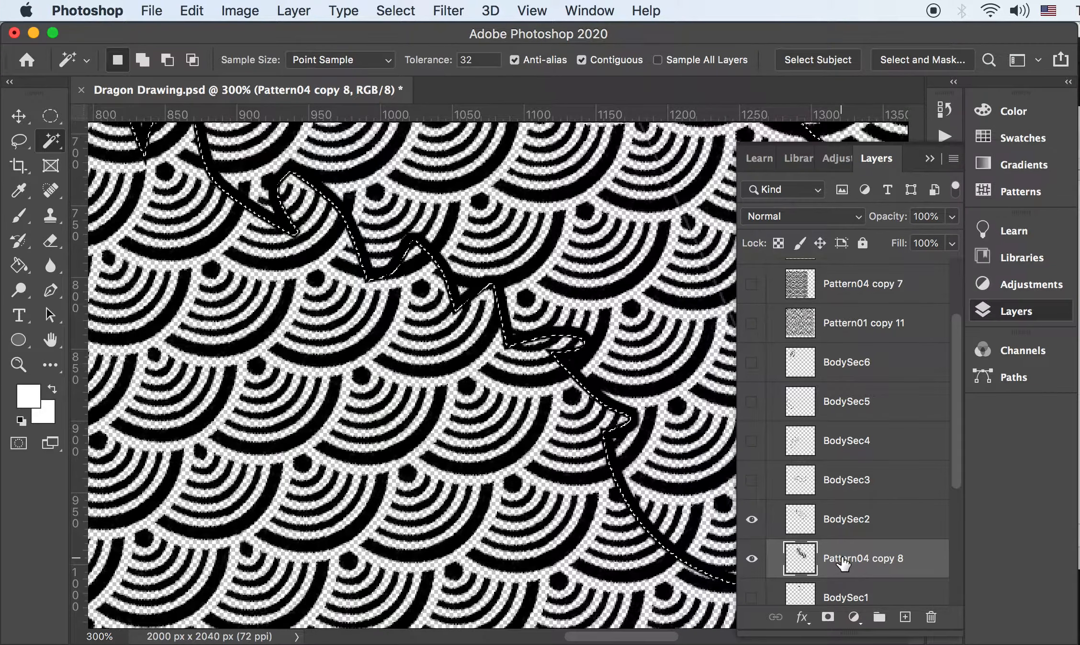
{"action": "key", "text": "Delete"}
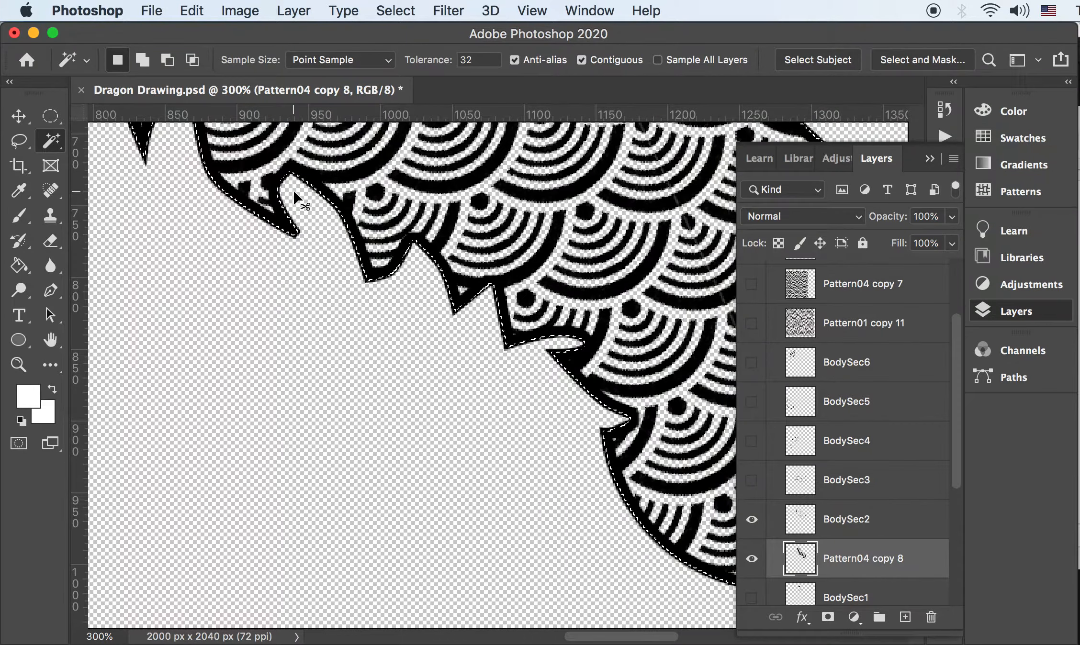
{"action": "key", "text": "super+minus"}
{"action": "key", "text": "super+minus"}
{"action": "key", "text": "super+minus"}
{"action": "key", "text": "super+minus"}
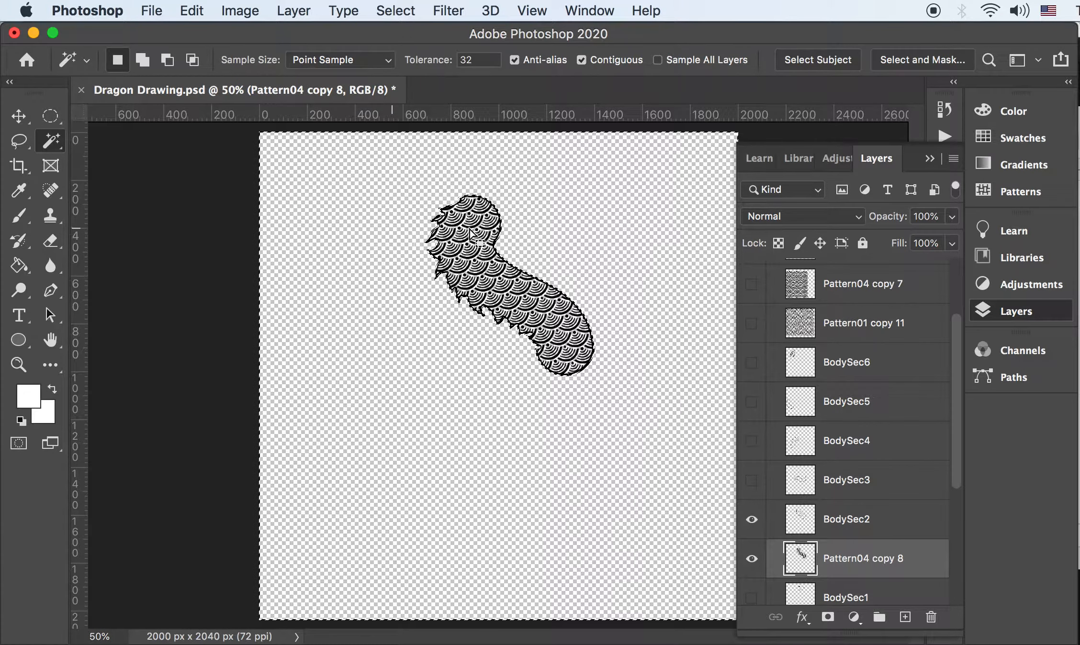
{"action": "key", "text": "super+d"}
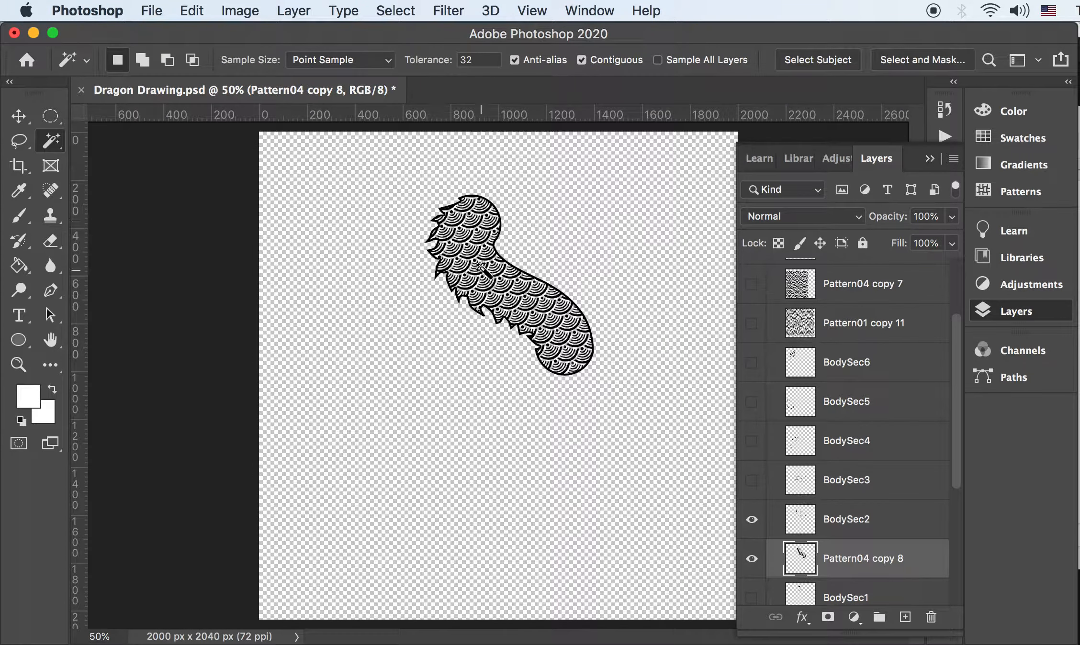
Hide the Step4BodyContract8 copy group and turn on the Step5BodyPattern red dragon group
{"action": "scroll", "coordinate": [895, 347], "scroll_direction": "up", "scroll_amount": 3}
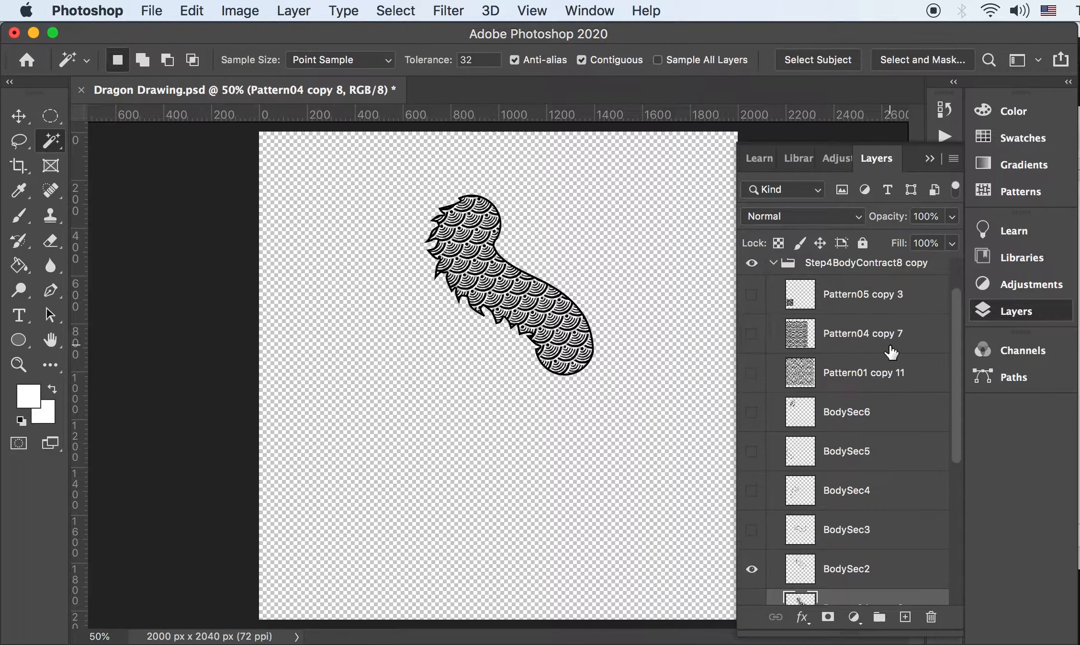
{"action": "left_click", "coordinate": [772, 319]}
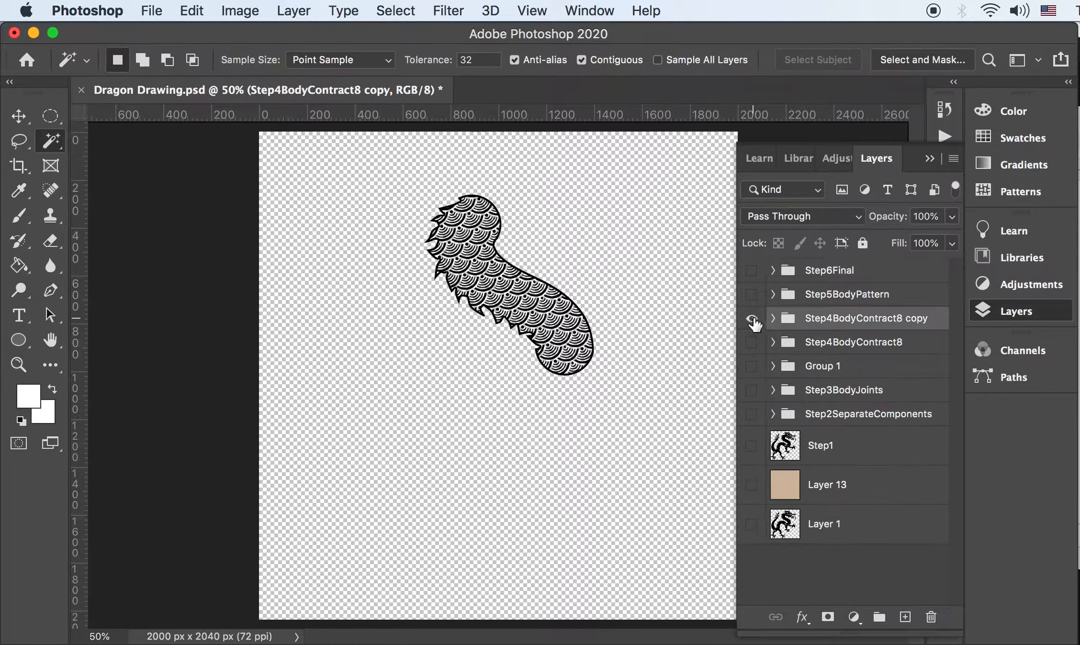
{"action": "left_click", "coordinate": [751, 318]}
{"action": "left_click", "coordinate": [751, 294]}
{"action": "left_click", "coordinate": [772, 294]}
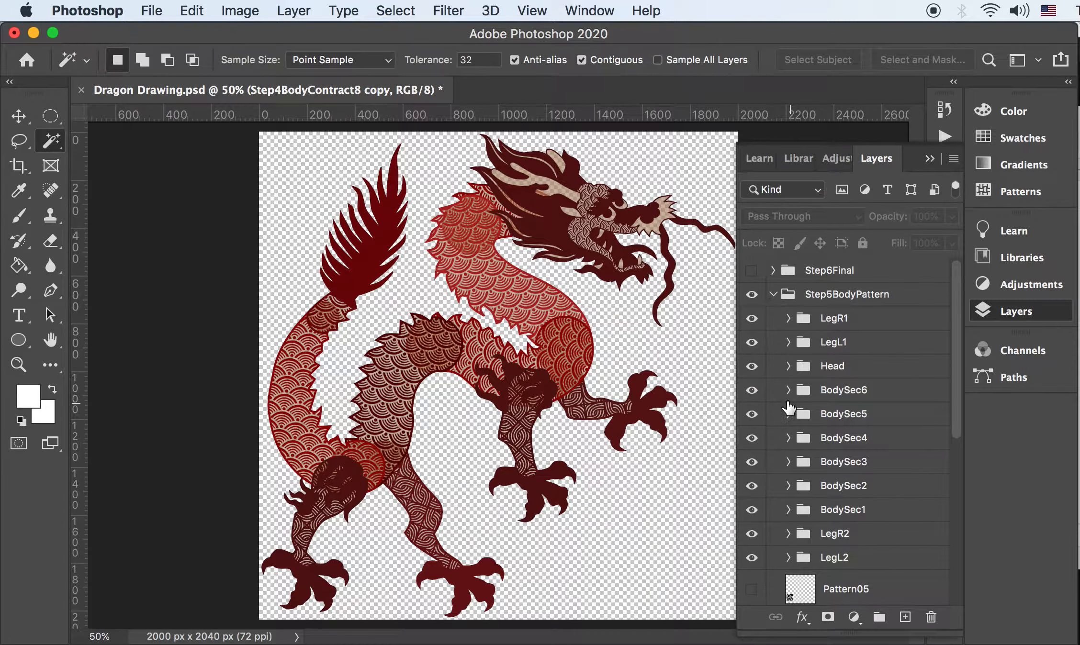
{"action": "left_click", "coordinate": [772, 294]}
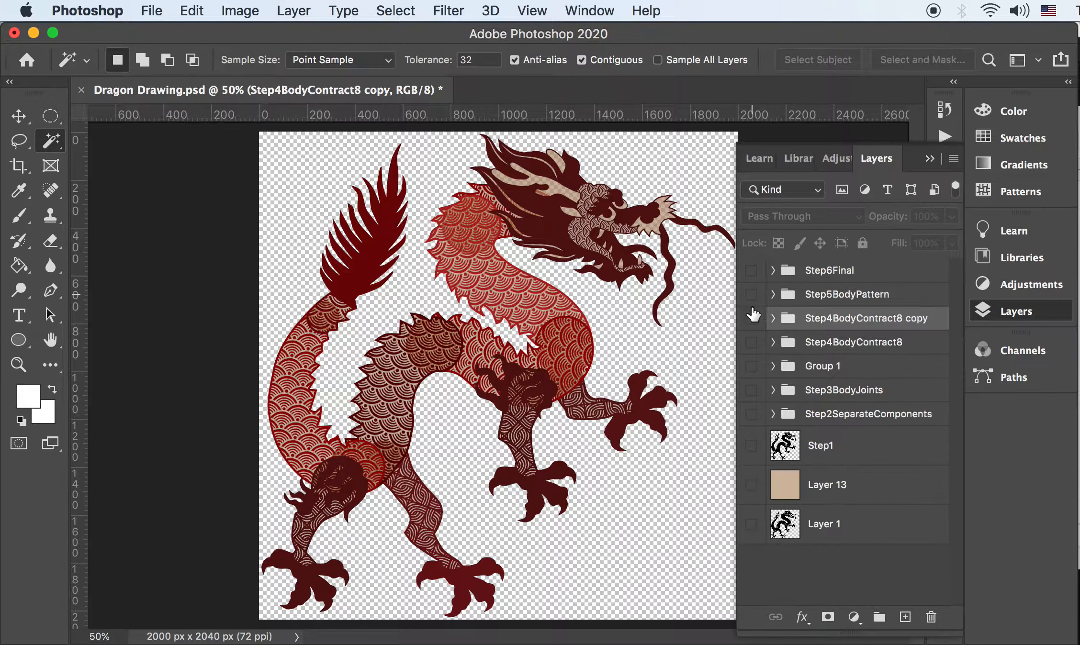
{"action": "left_click", "coordinate": [752, 297]}
Show Step4BodyContract8 copy and group BodySec2 with Pattern04 copy 8, then undo it
{"action": "left_click", "coordinate": [752, 316], "text": "alt"}
{"action": "left_click", "coordinate": [773, 317]}
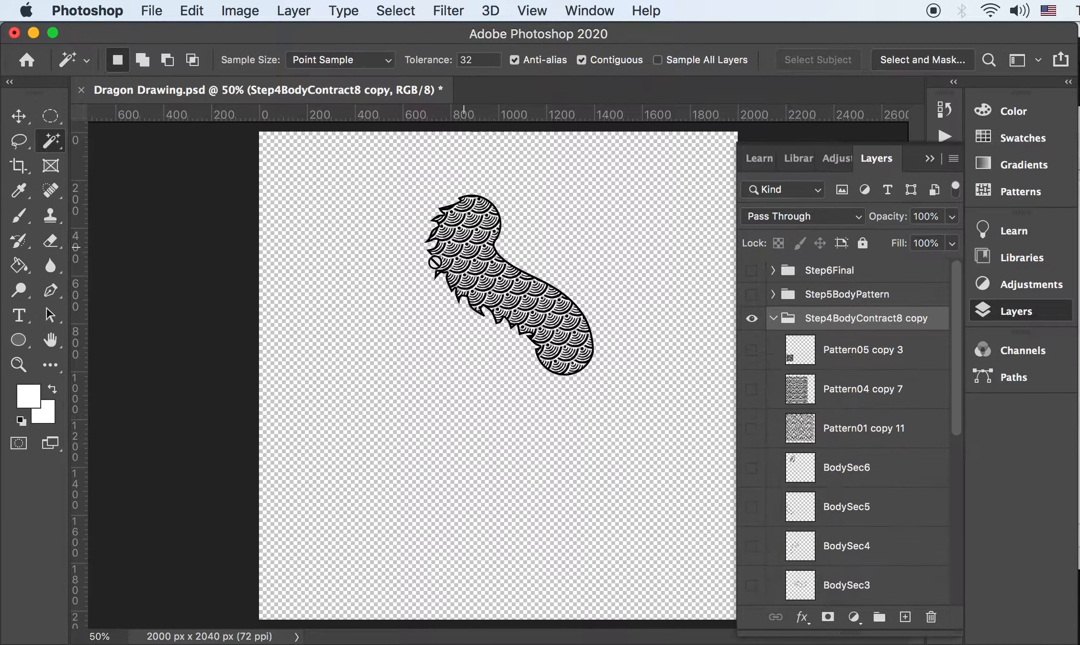
{"action": "scroll", "coordinate": [821, 379], "scroll_direction": "down", "scroll_amount": 6}
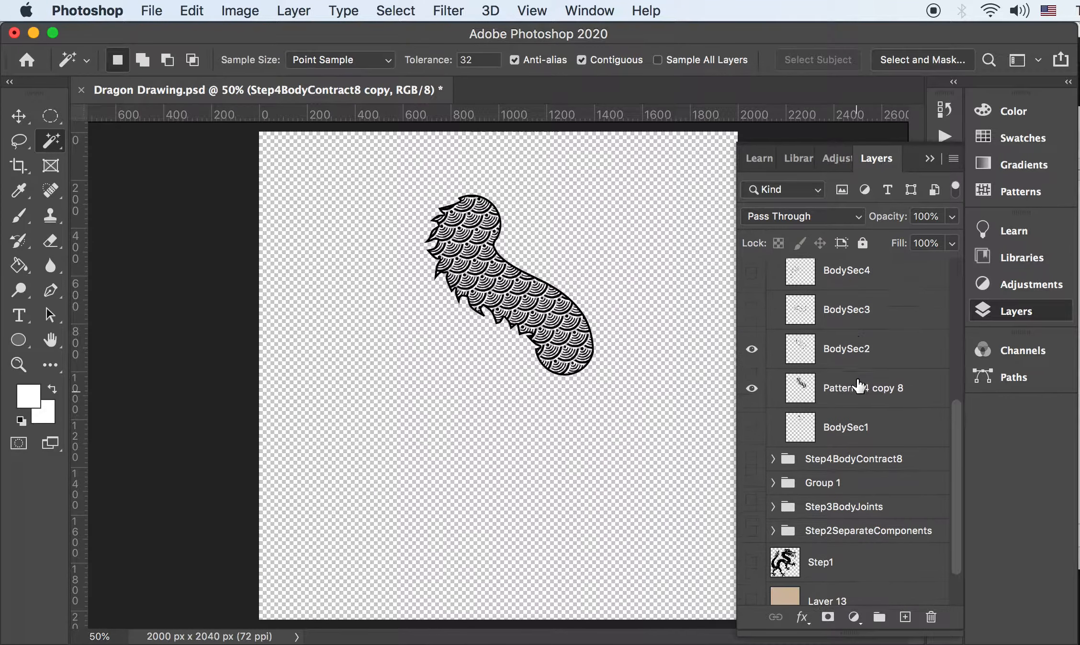
{"action": "left_click", "coordinate": [835, 347]}
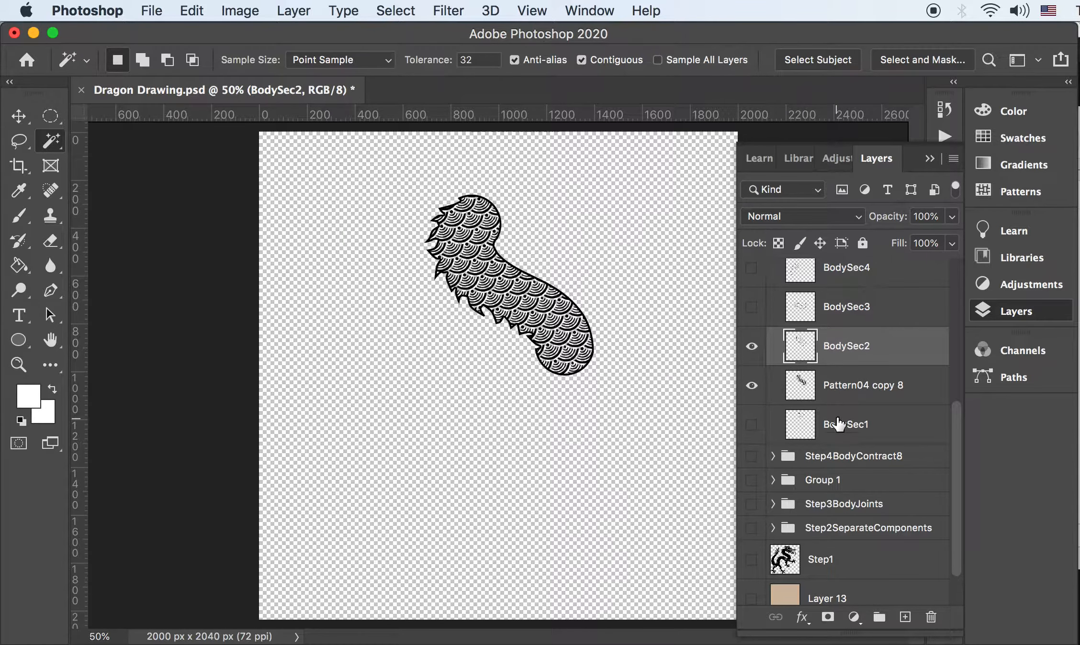
{"action": "left_click", "coordinate": [842, 390], "text": "shift"}
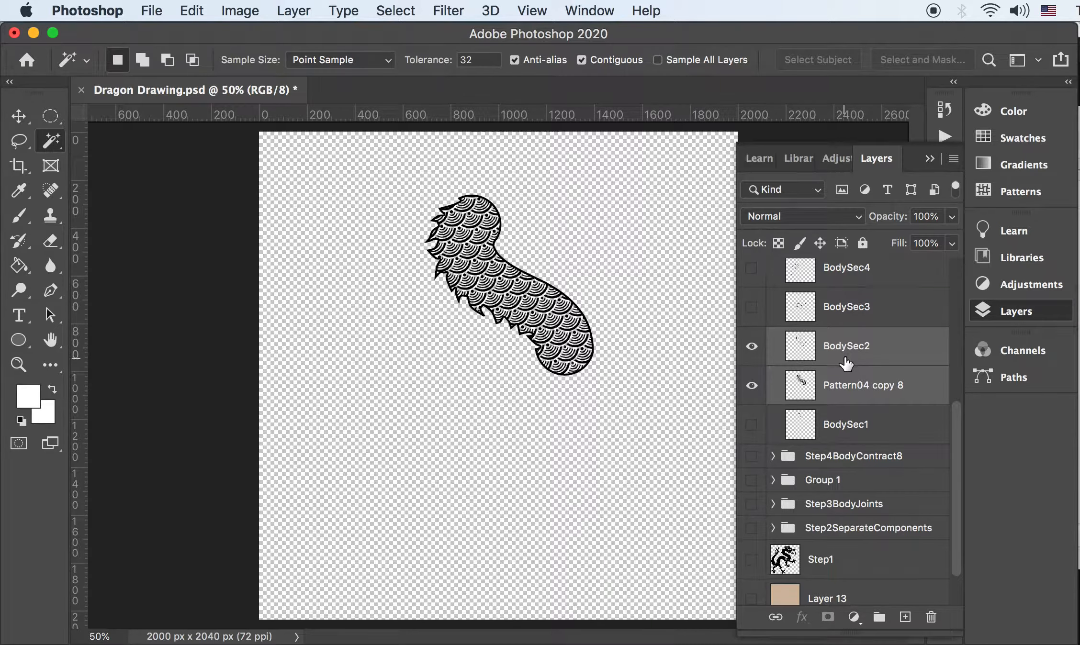
{"action": "key", "text": "super+g"}
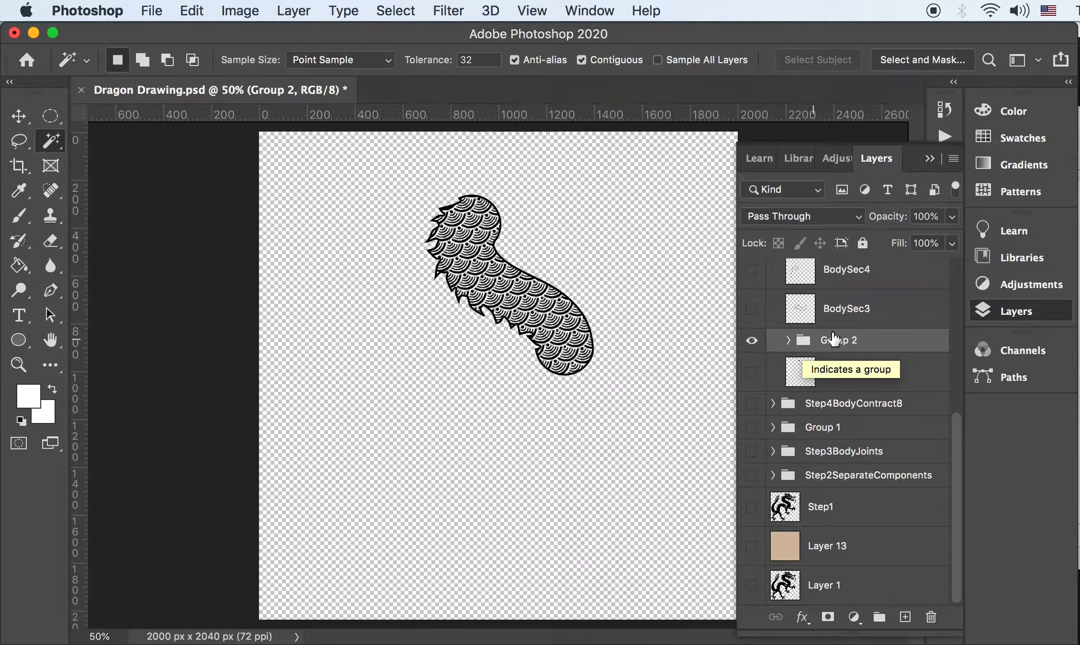
{"action": "key", "text": "super+z"}
Create an empty Group 2 and move BodySec2 and Pattern04 copy 8 into it
{"action": "left_click", "coordinate": [842, 356]}
{"action": "left_click", "coordinate": [879, 624]}
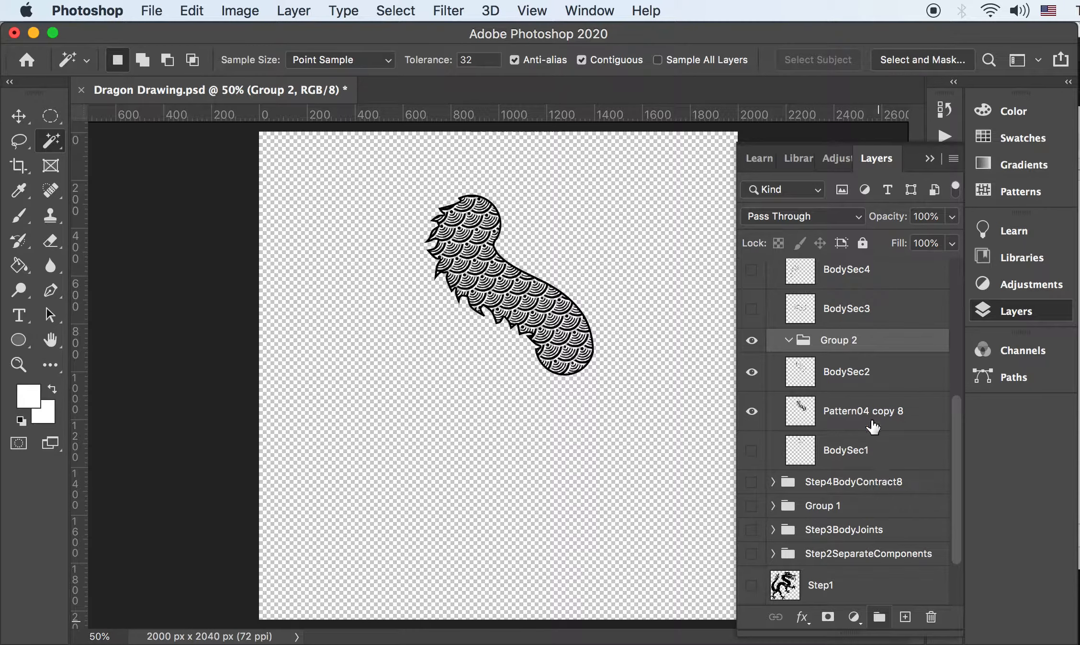
{"action": "left_click", "coordinate": [842, 370]}
{"action": "left_click", "coordinate": [842, 412], "text": "shift"}
{"action": "left_click_drag", "start_coordinate": [836, 369], "coordinate": [846, 347]}
{"action": "left_click", "coordinate": [838, 343]}
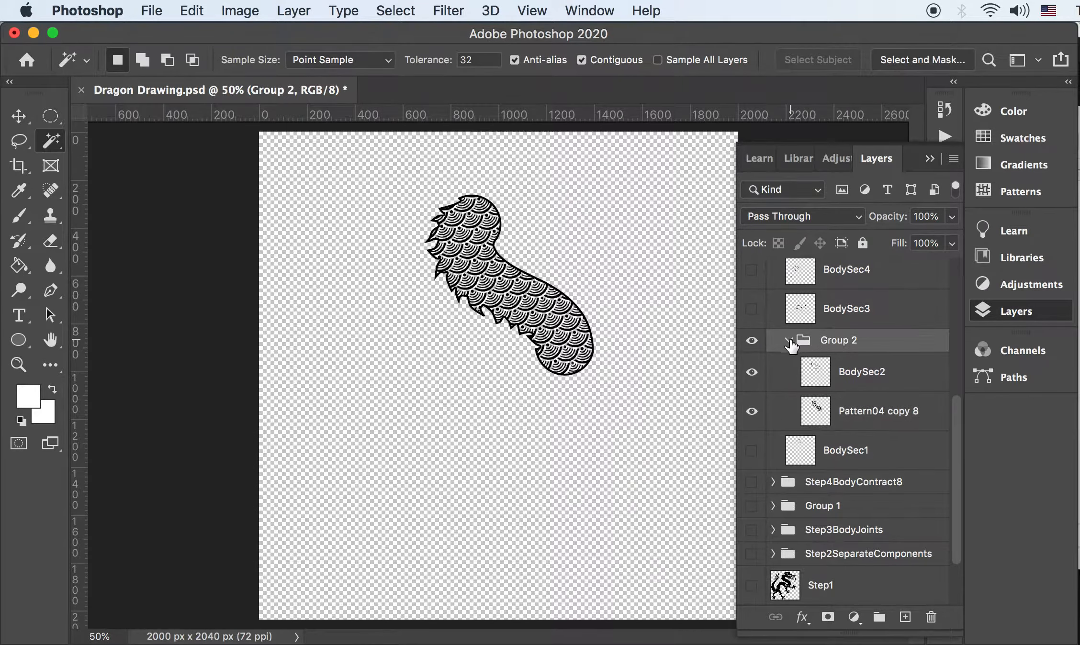
{"action": "left_click", "coordinate": [293, 12]}
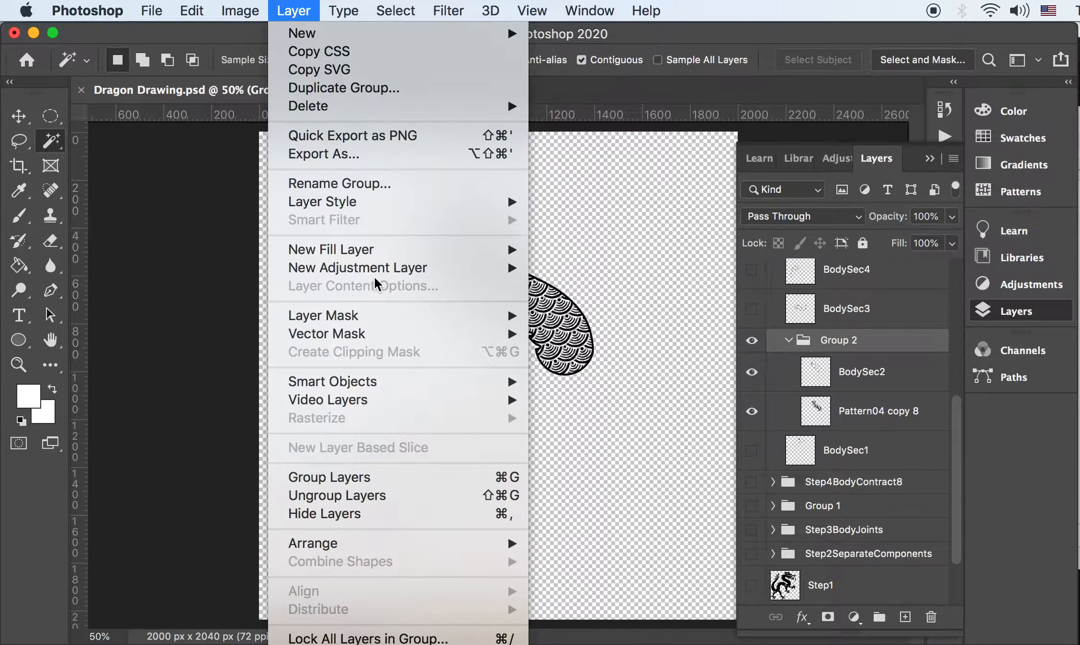
Give Group 2 a dark red #771212 Color Overlay at 100% opacity
{"action": "mouse_move", "coordinate": [351, 208]}
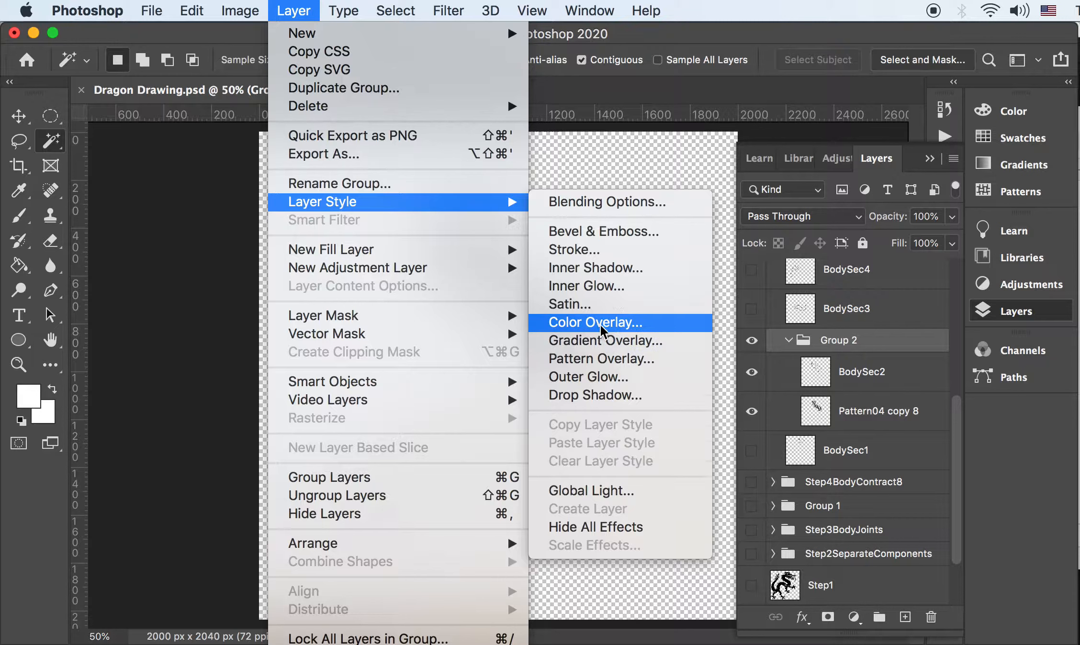
{"action": "left_click", "coordinate": [587, 327]}
{"action": "left_click_drag", "start_coordinate": [821, 410], "coordinate": [374, 308]}
{"action": "left_click", "coordinate": [635, 372]}
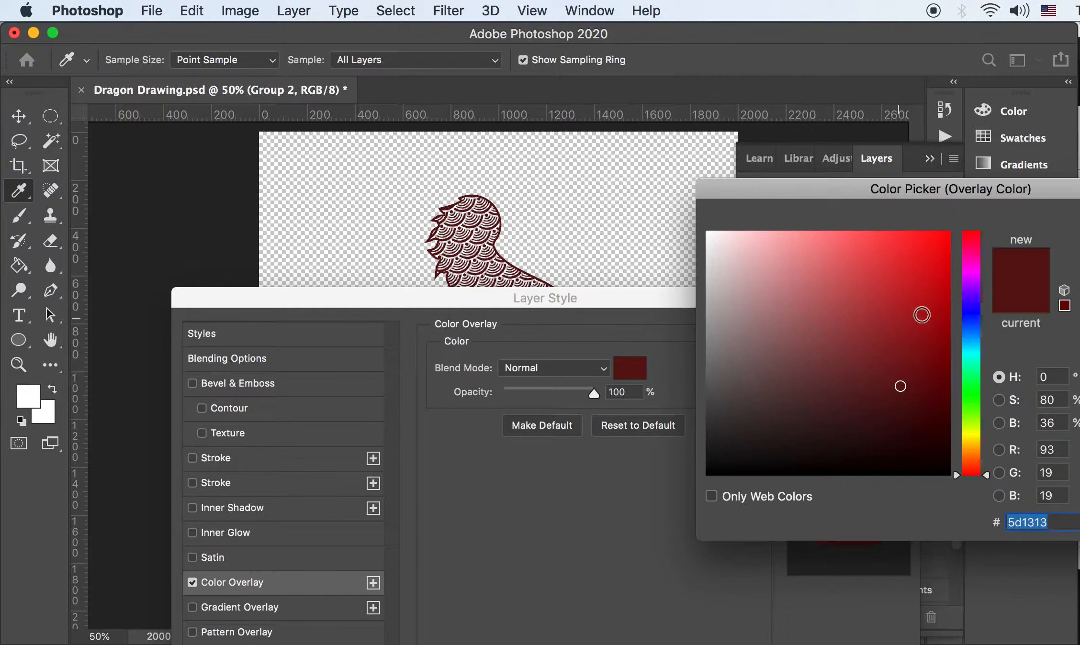
{"action": "left_click", "coordinate": [913, 361]}
{"action": "key", "text": "Return"}
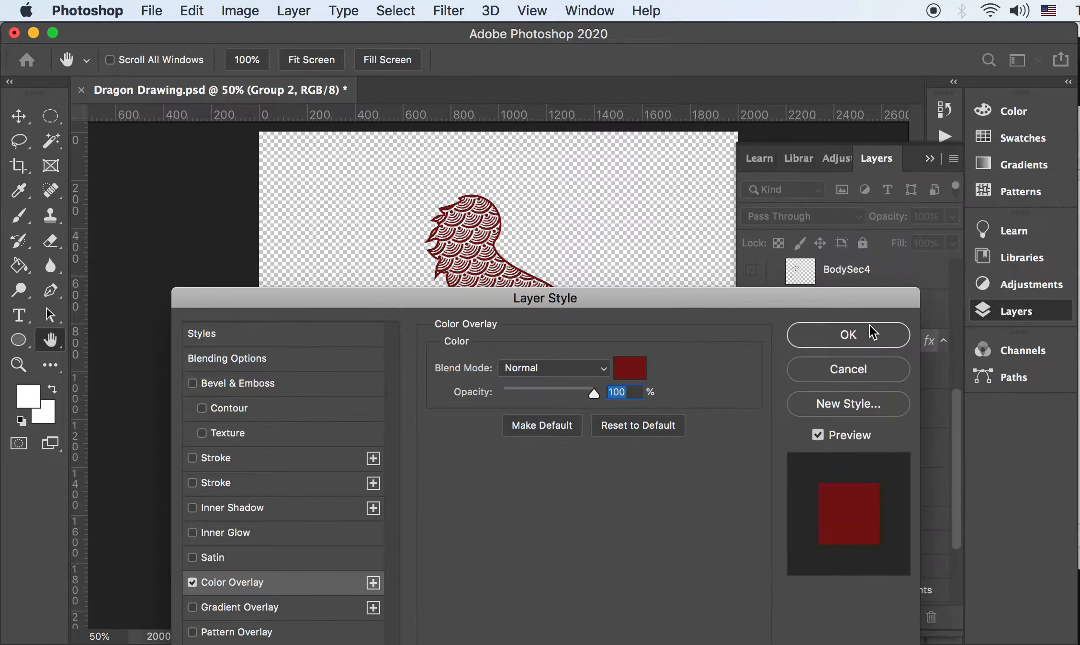
{"action": "left_click", "coordinate": [848, 335]}
{"action": "key", "text": "w"}
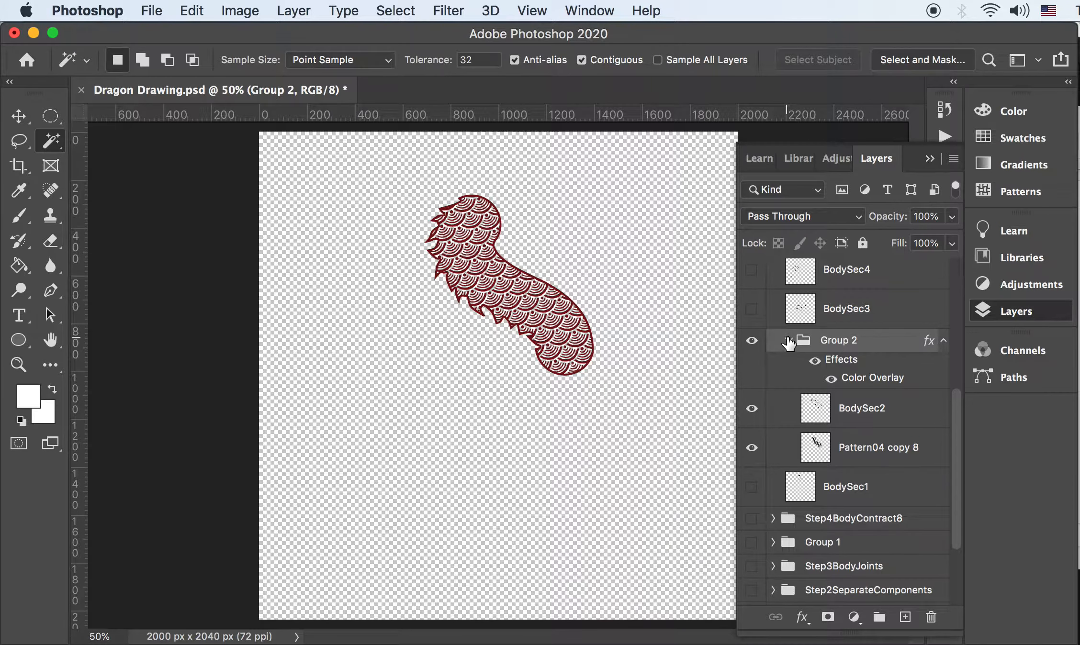
Zoom in on the body edge and toggle BodySec2's visibility to check its content
{"action": "key", "text": "super+plus"}
{"action": "key", "text": "super+plus"}
{"action": "key", "text": "super+plus"}
{"action": "key", "text": "super+minus"}
{"action": "key", "text": "super+minus"}
{"action": "key", "text": "super+plus"}
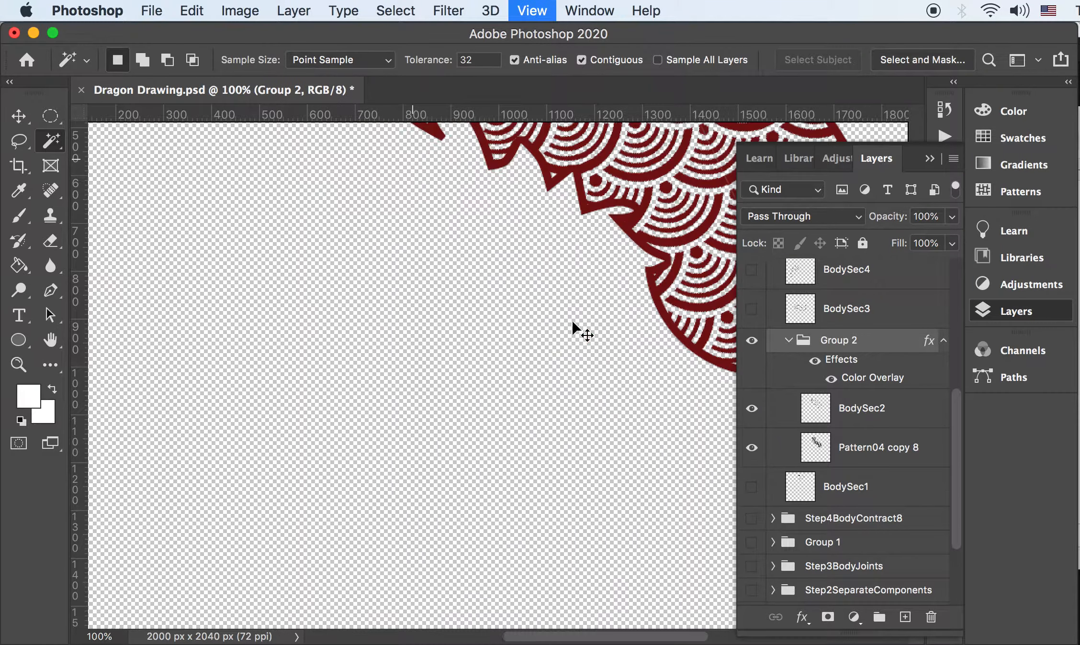
{"action": "key", "text": "super+plus"}
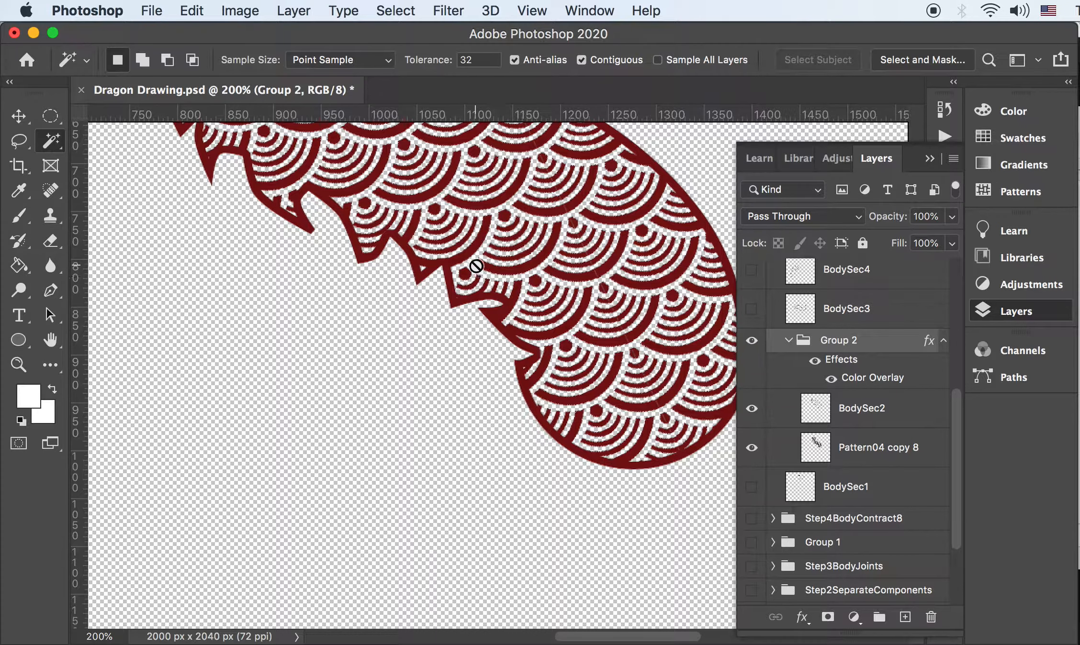
{"action": "key", "text": "super+minus"}
{"action": "key", "text": "super+minus"}
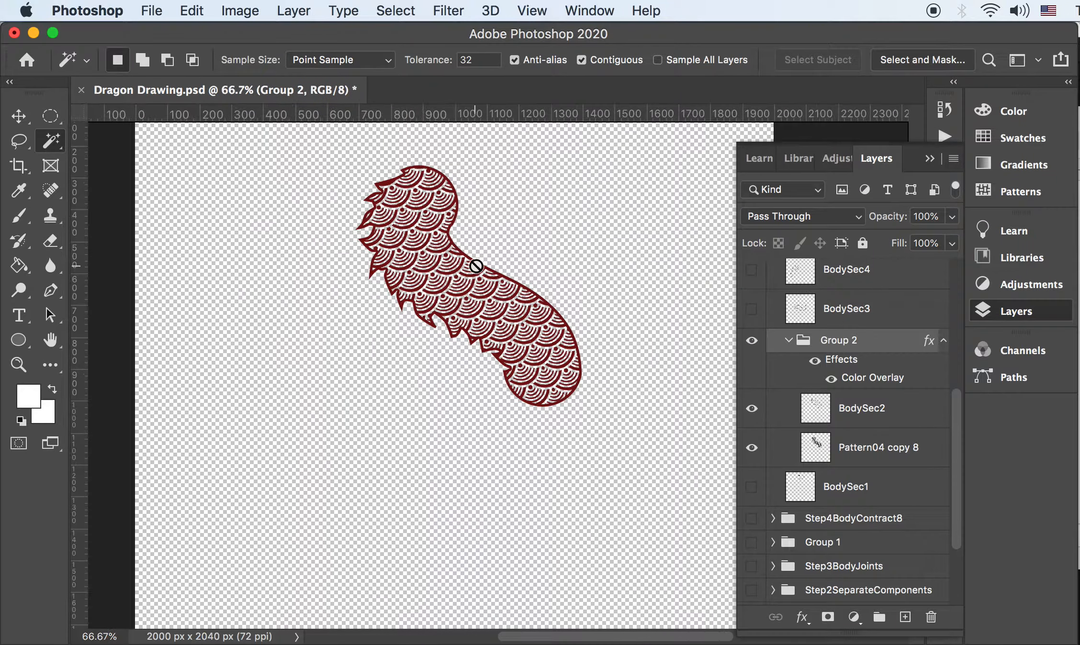
{"action": "left_click", "coordinate": [817, 411]}
{"action": "left_click", "coordinate": [752, 411]}
{"action": "left_click", "coordinate": [752, 411]}
{"action": "left_click", "coordinate": [751, 411]}
{"action": "left_click", "coordinate": [752, 410]}
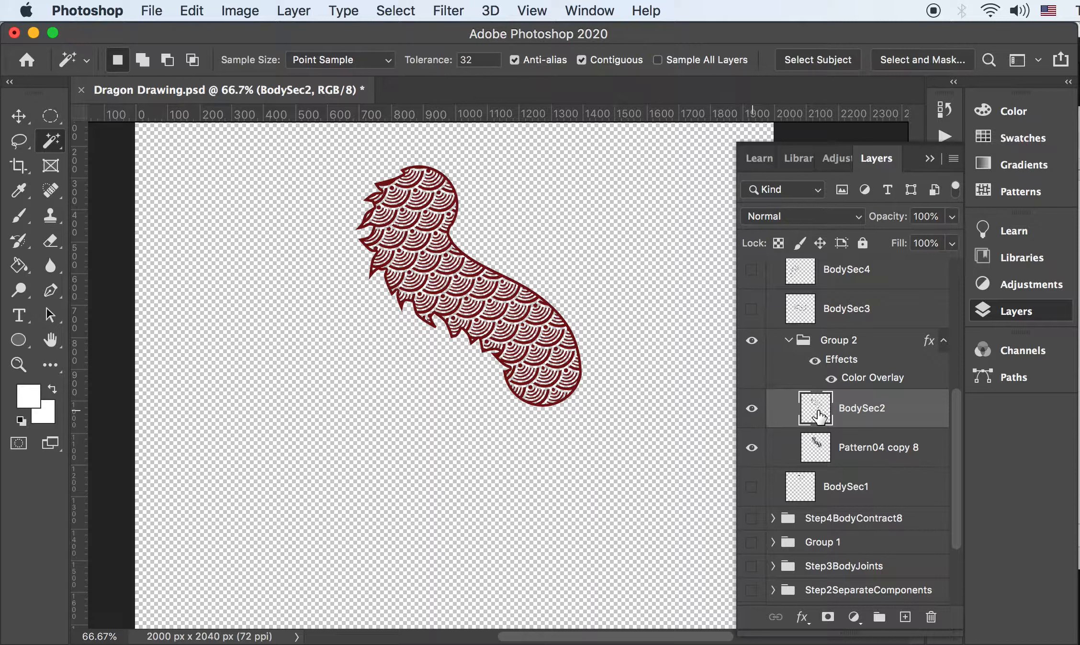
Magic Wand-select the empty area around the body and expand the selection by 2 pixels
{"action": "left_click", "coordinate": [335, 318]}
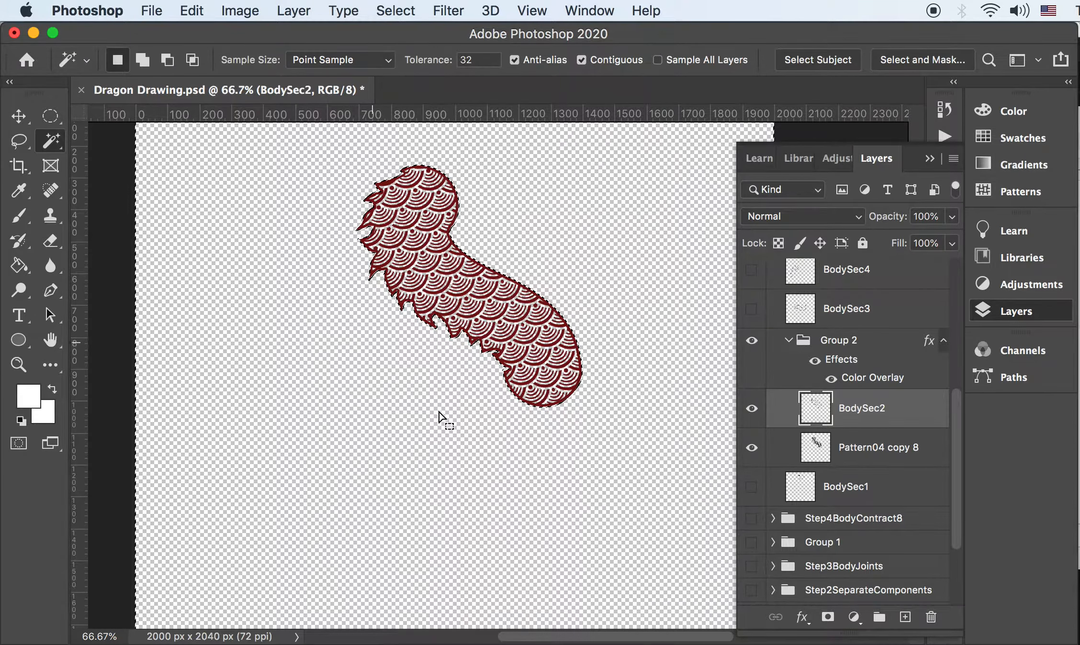
{"action": "left_click", "coordinate": [294, 11]}
{"action": "mouse_move", "coordinate": [395, 11]}
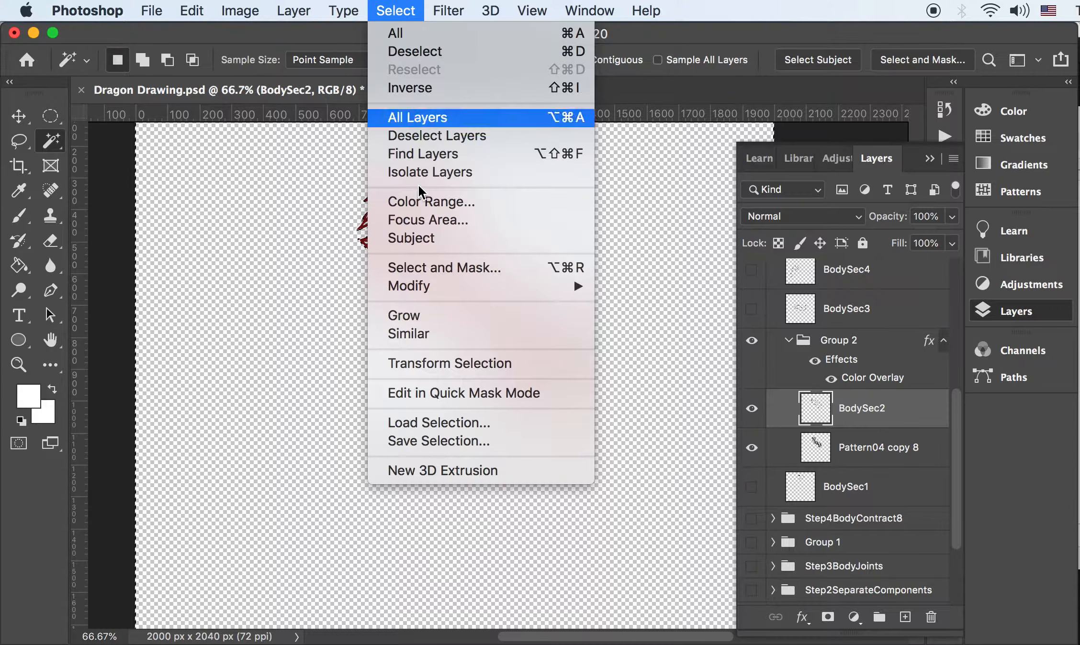
{"action": "mouse_move", "coordinate": [442, 289]}
{"action": "left_click", "coordinate": [688, 321]}
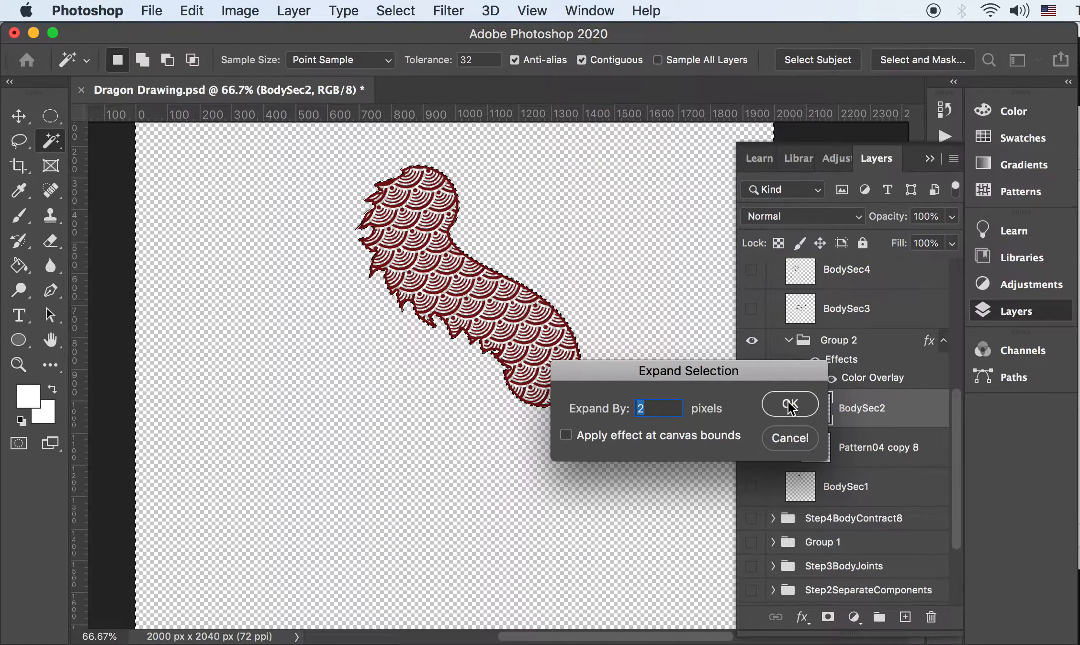
{"action": "left_click", "coordinate": [787, 405]}
{"action": "key", "text": "super+equal"}
{"action": "key", "text": "super+equal"}
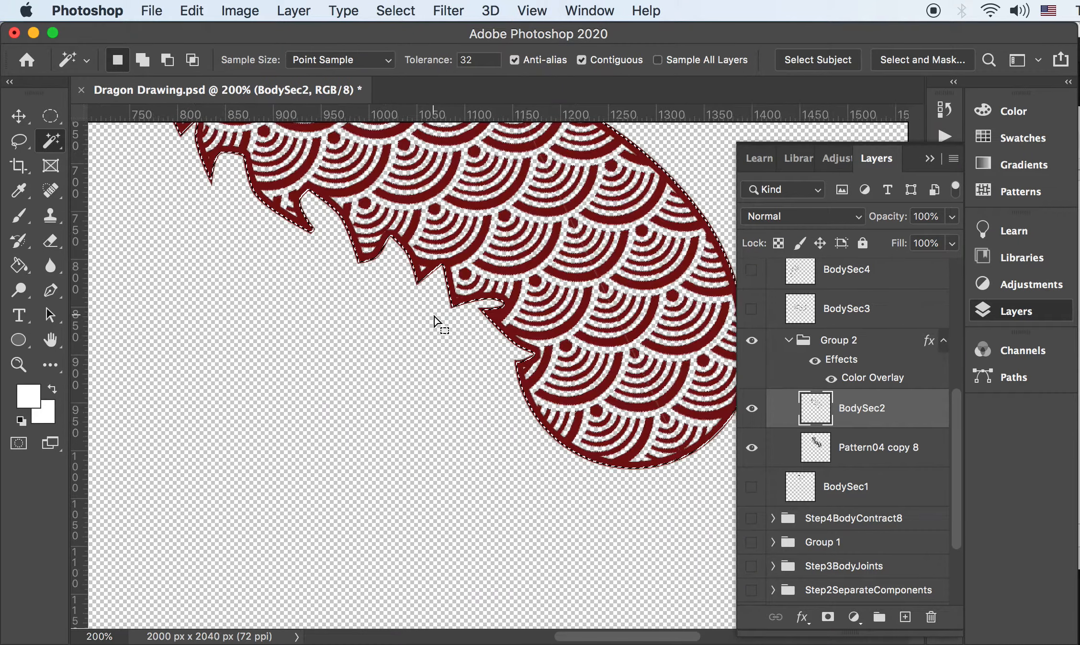
{"action": "key", "text": "super+minus"}
{"action": "key", "text": "super+minus"}
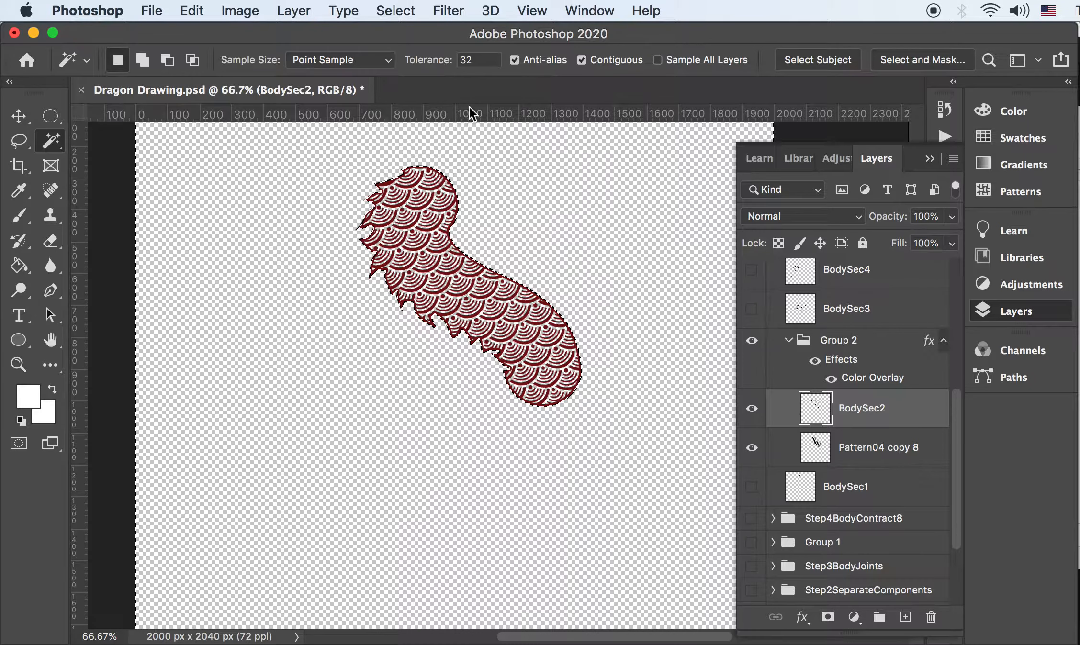
Collapse Group 2 and select BodySec1 as the new layer's position
{"action": "left_click", "coordinate": [407, 11]}
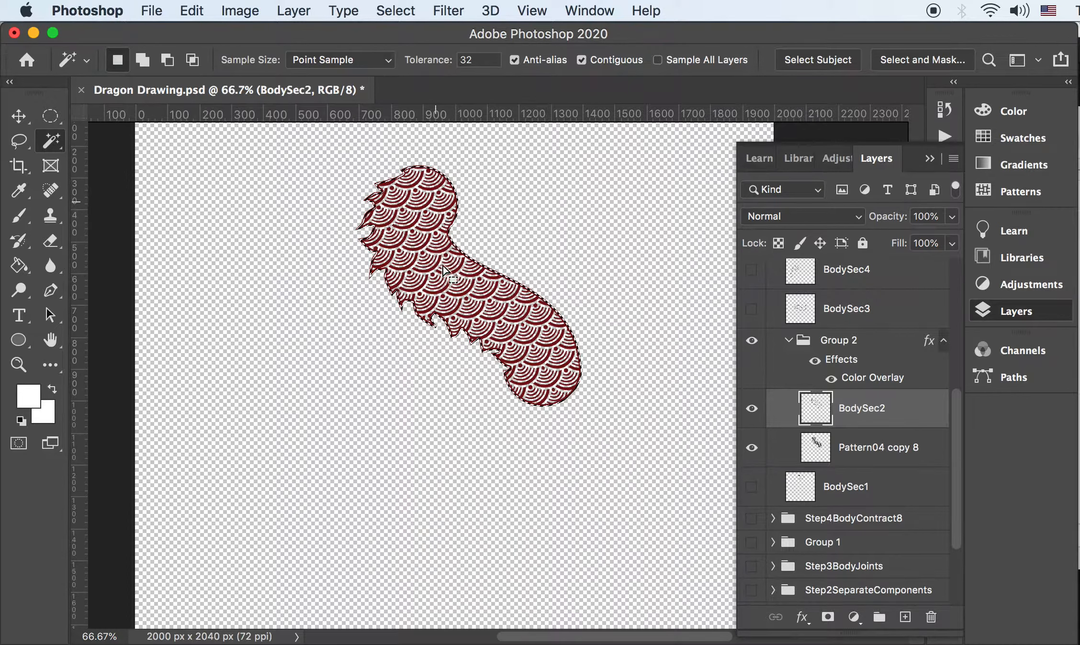
{"action": "left_click", "coordinate": [790, 340]}
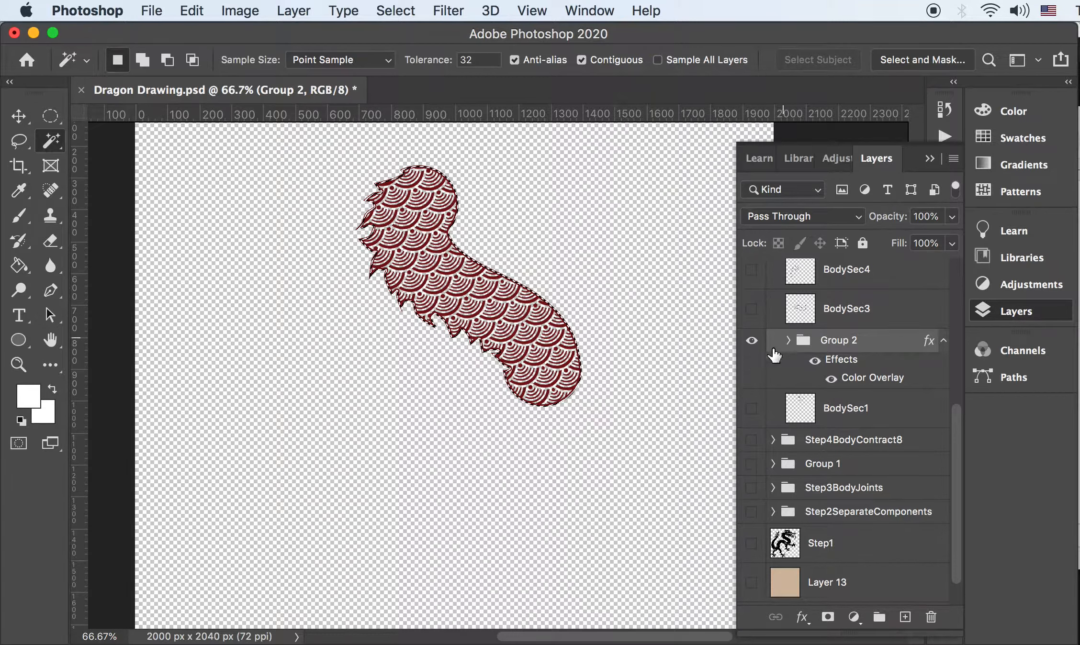
{"action": "left_click", "coordinate": [848, 408]}
Add a new empty layer and set the foreground colour to orange #c78e4b
{"action": "left_click", "coordinate": [905, 617]}
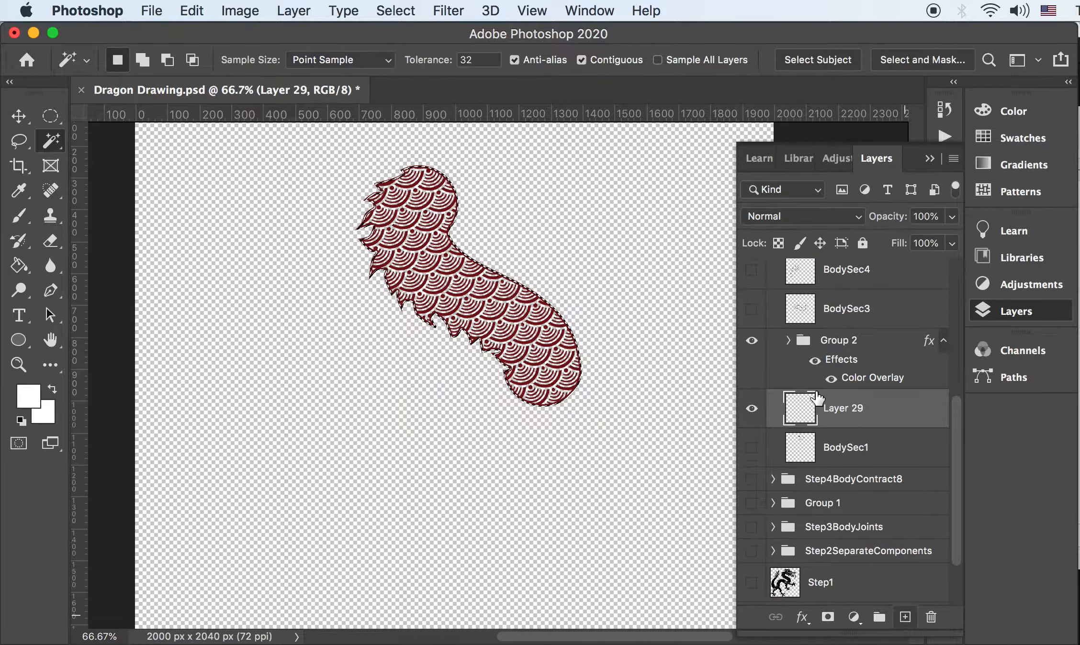
{"action": "left_click", "coordinate": [28, 396]}
{"action": "left_click", "coordinate": [974, 445]}
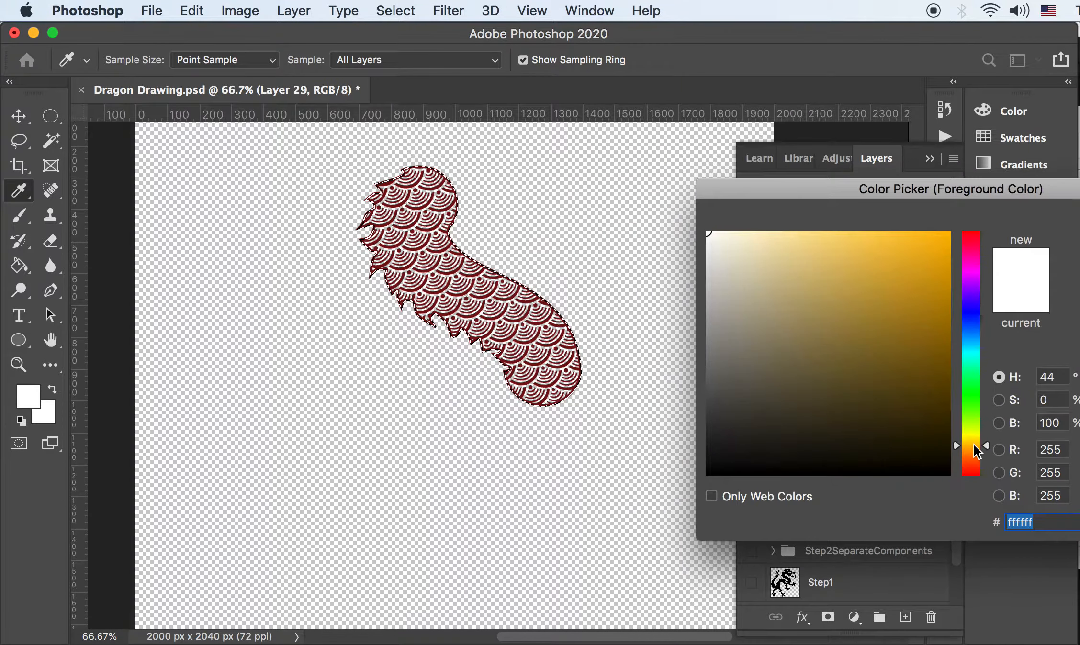
{"action": "left_click_drag", "start_coordinate": [829, 321], "coordinate": [850, 245]}
{"action": "left_click_drag", "start_coordinate": [930, 369], "coordinate": [858, 285]}
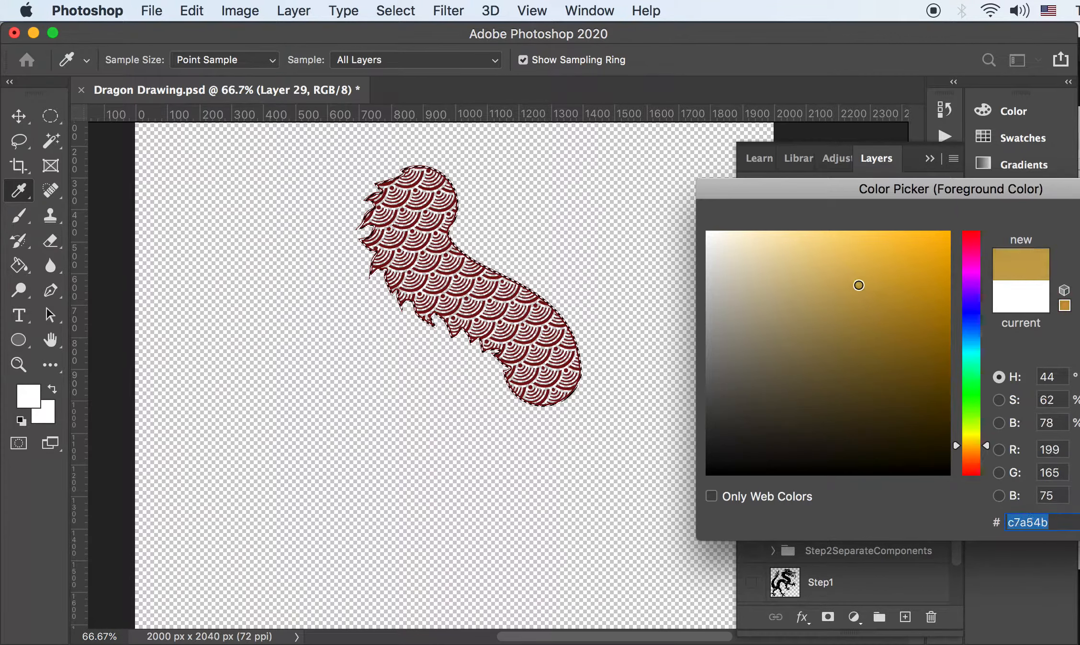
{"action": "left_click", "coordinate": [971, 453]}
{"action": "key", "text": "Return"}
{"action": "key", "text": "w"}
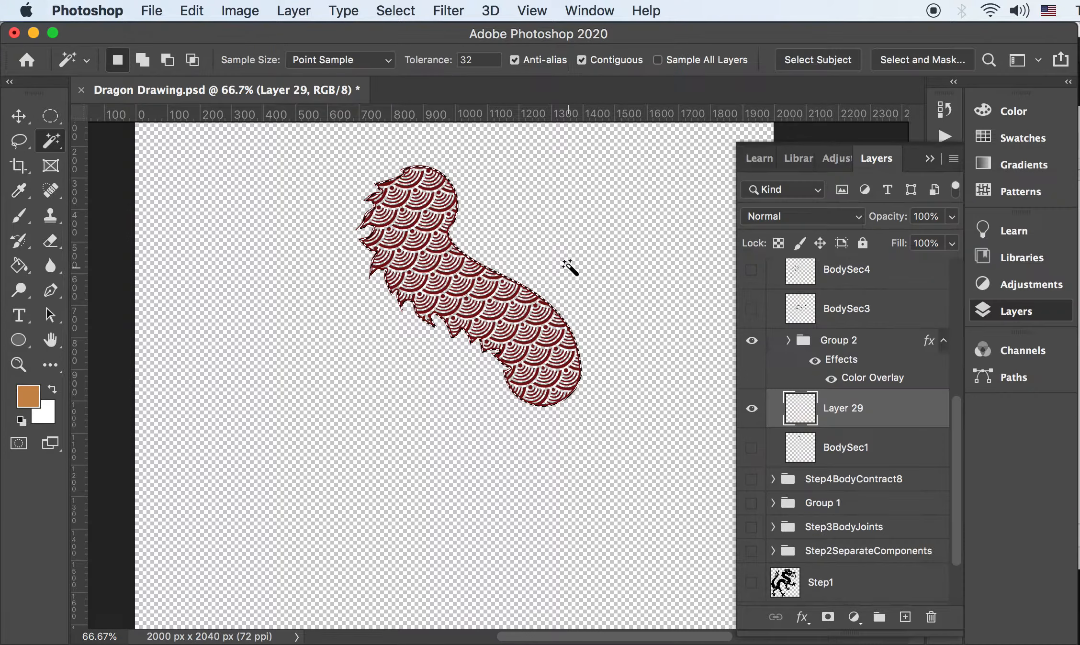
Paint Bucket-fill the body selection with orange and set the layer opacity to 70%
{"action": "key", "text": "g"}
{"action": "left_click", "coordinate": [488, 310]}
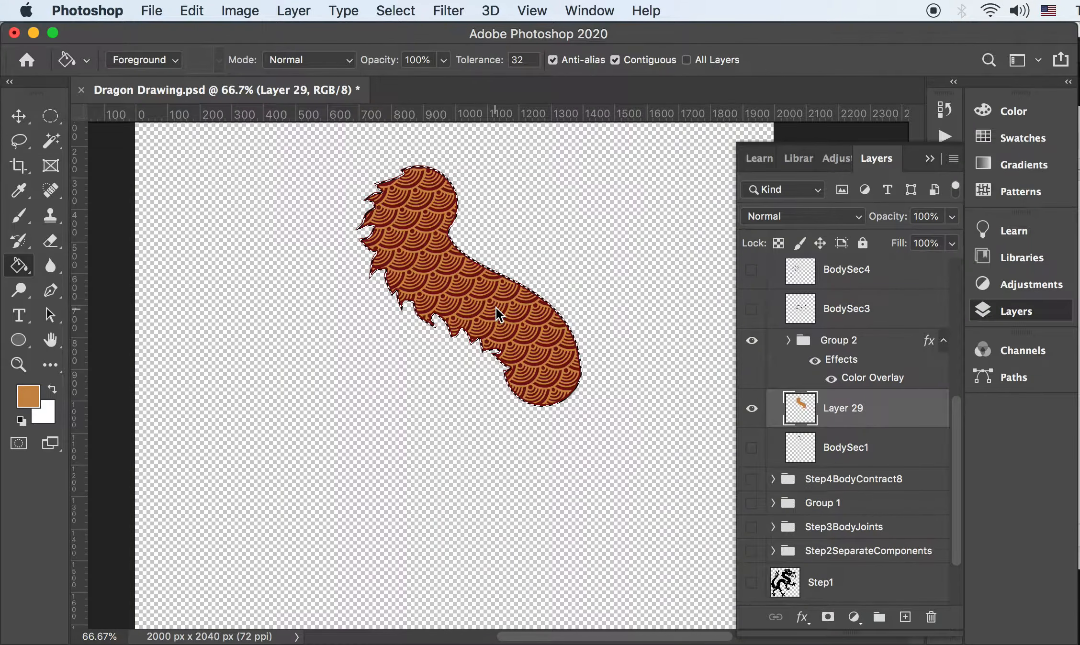
{"action": "key", "text": "super+plus"}
{"action": "key", "text": "super+plus"}
{"action": "left_click", "coordinate": [935, 217]}
{"action": "type", "text": "70"}
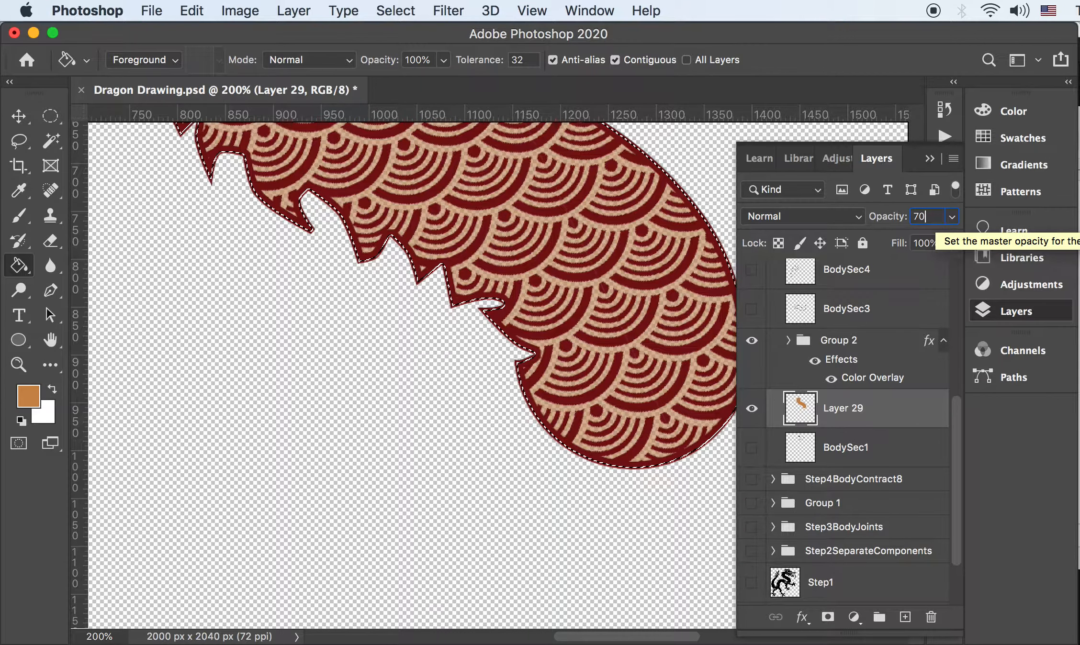
{"action": "key", "text": "Return"}
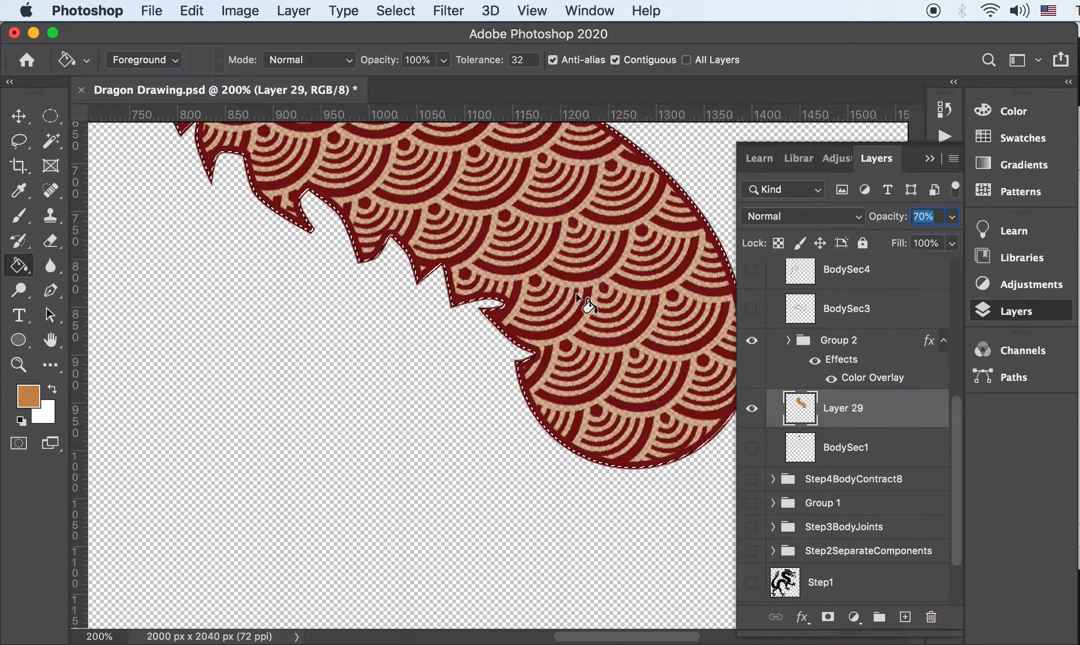
Deselect, make Group 2 and Layer 29 visible, and group them together
{"action": "left_click", "coordinate": [844, 342]}
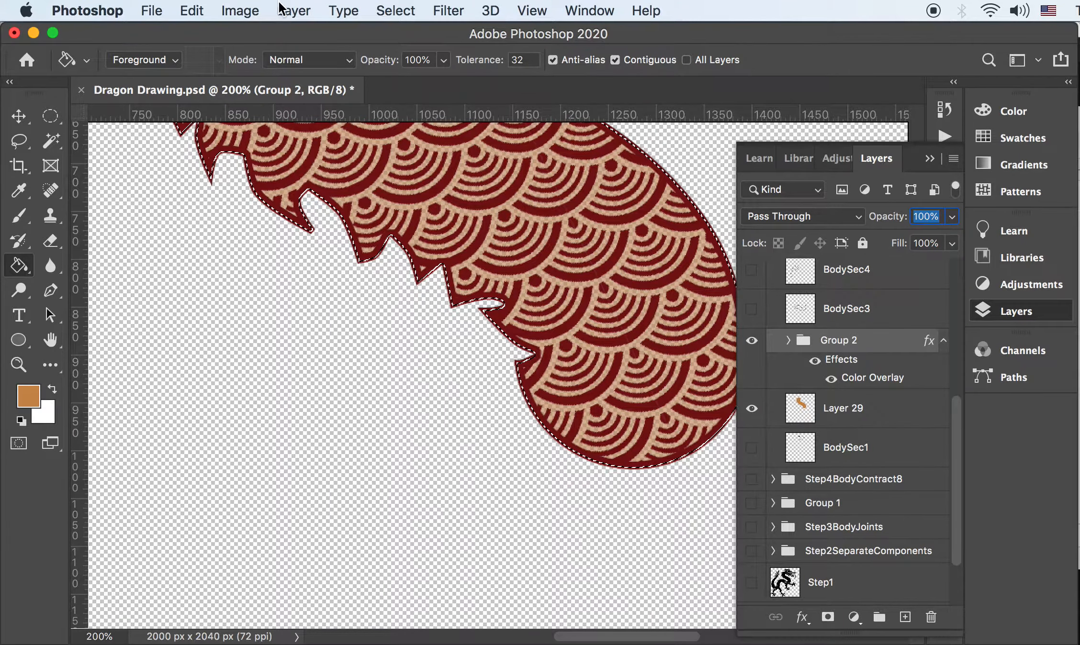
{"action": "left_click", "coordinate": [397, 10]}
{"action": "left_click", "coordinate": [414, 51]}
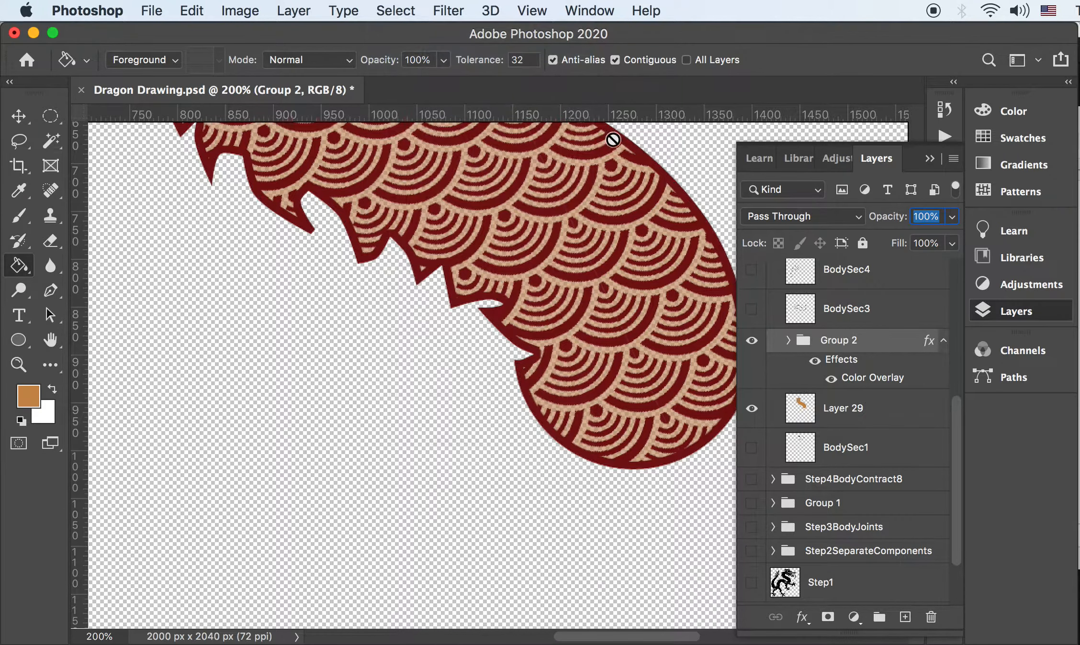
{"action": "left_click", "coordinate": [845, 413]}
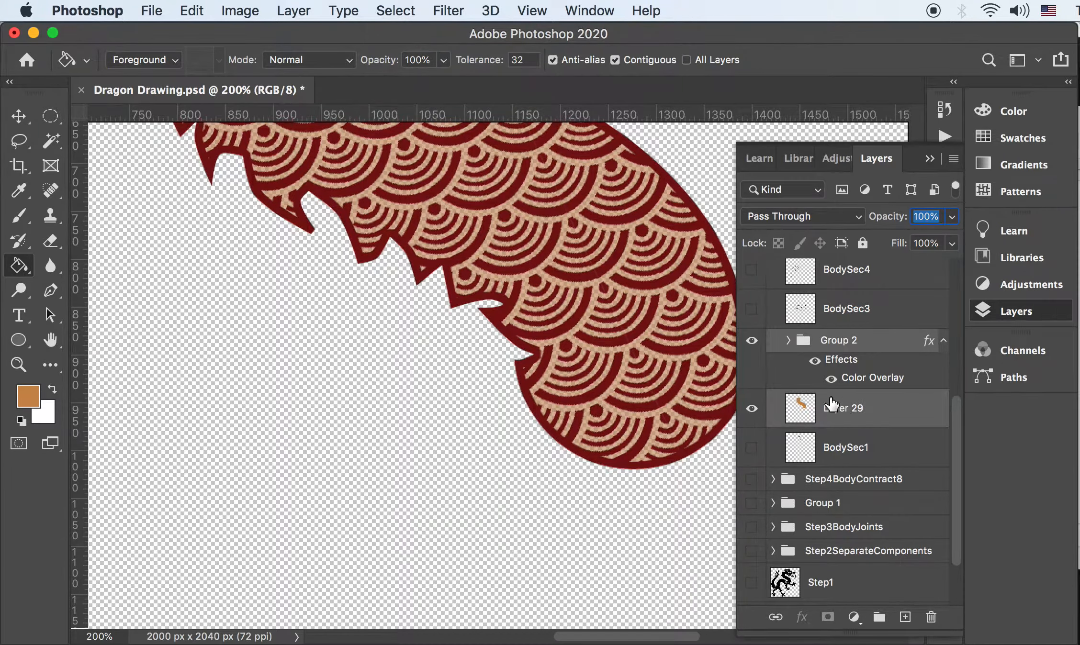
{"action": "left_click", "coordinate": [751, 340]}
{"action": "left_click", "coordinate": [753, 411]}
{"action": "key", "text": "super+minus"}
{"action": "key", "text": "super+minus"}
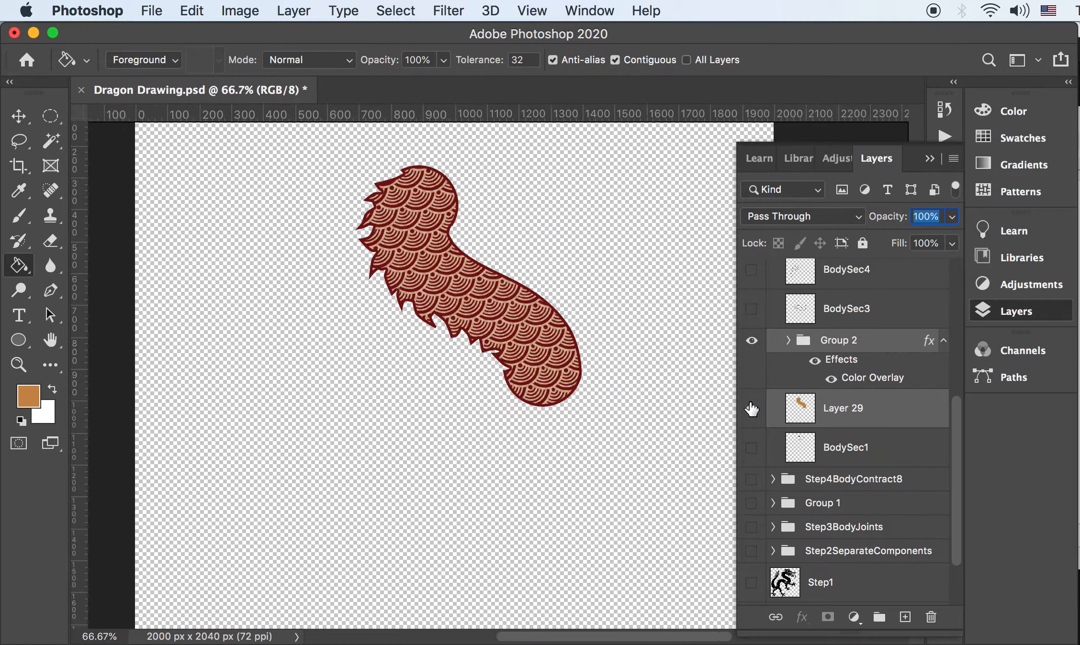
{"action": "key", "text": "super+g"}
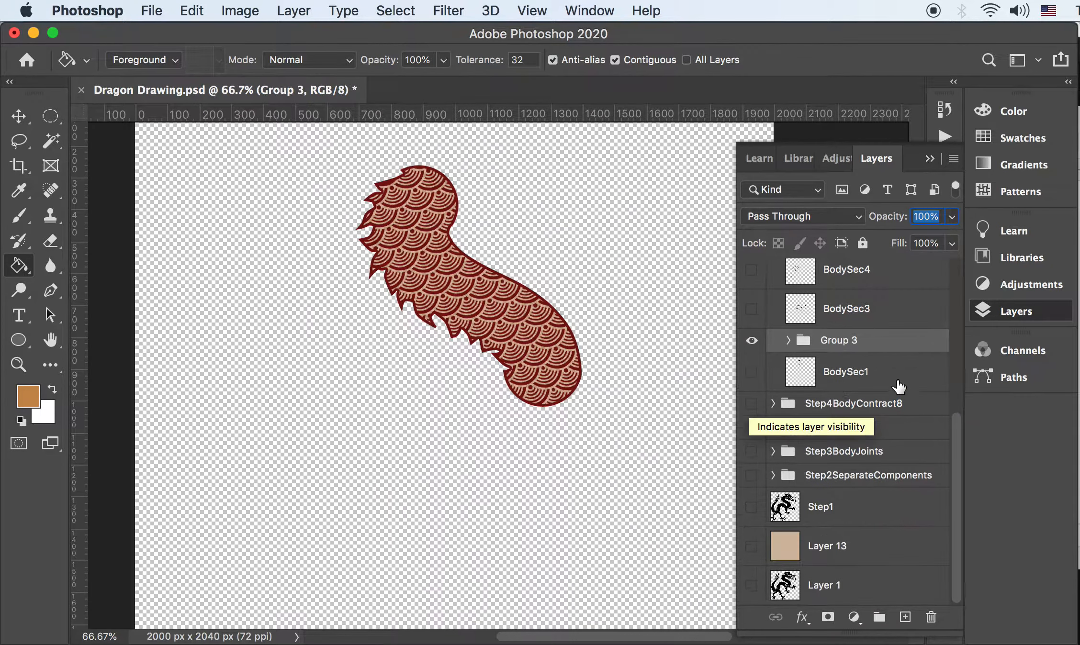
Rename the new group to BodySec2
{"action": "double_click", "coordinate": [842, 374]}
{"action": "key", "text": "super+c"}
{"action": "double_click", "coordinate": [838, 340]}
{"action": "key", "text": "super+v"}
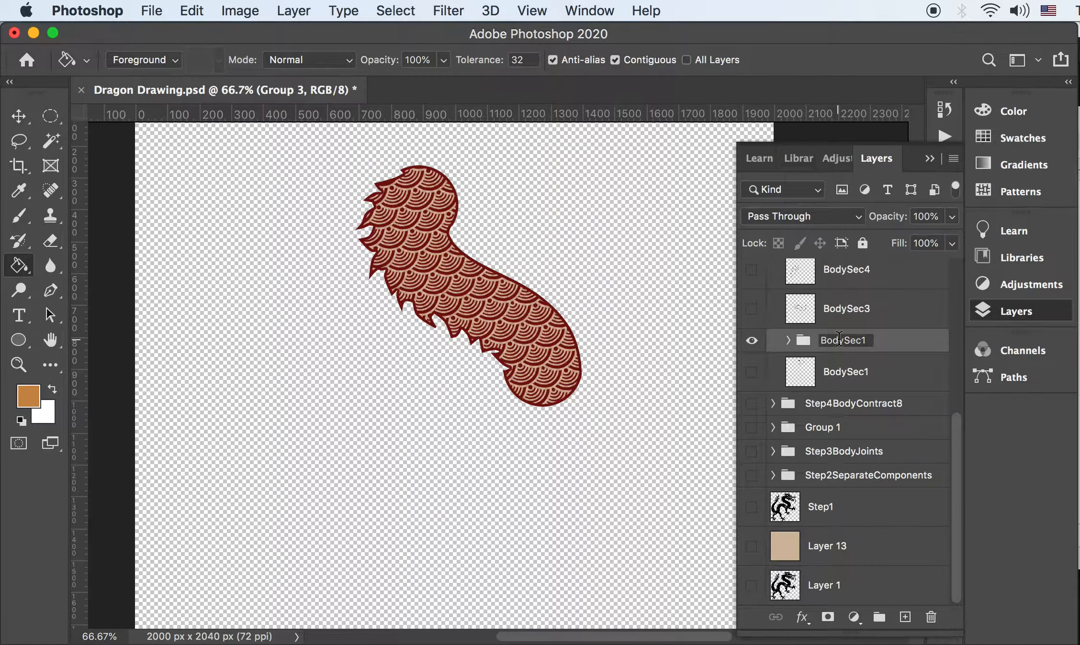
{"action": "key", "text": "Return"}
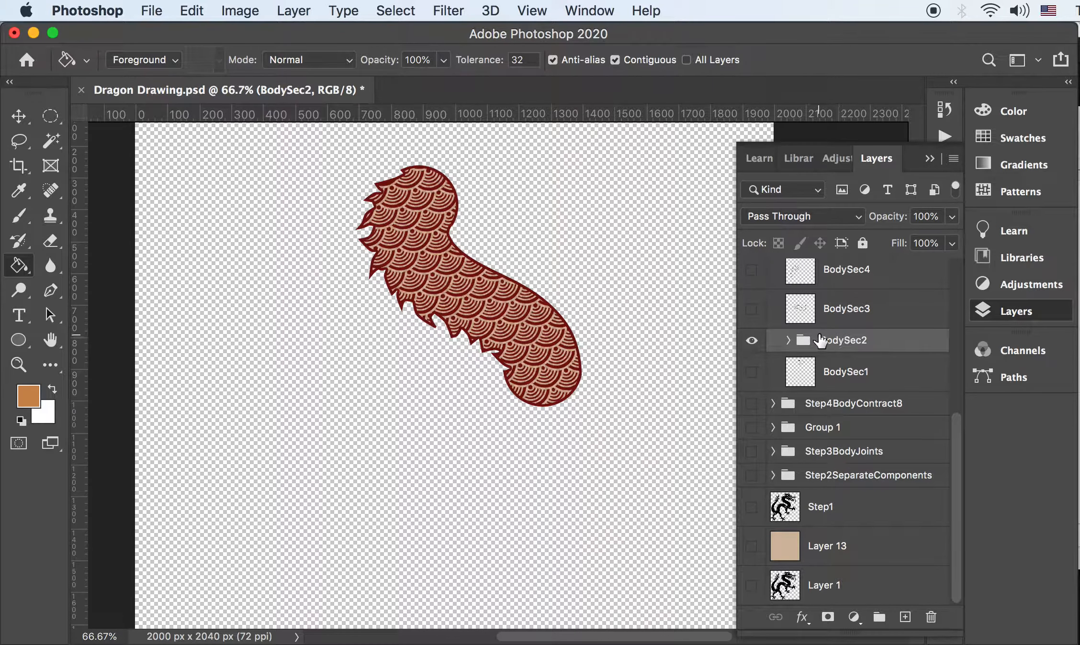
Expand BodySec2 and toggle the tan fill Layer 29 to compare, then collapse the group
{"action": "key", "text": "super+equal"}
{"action": "key", "text": "super+equal"}
{"action": "key", "text": "super+equal"}
{"action": "left_click", "coordinate": [789, 341]}
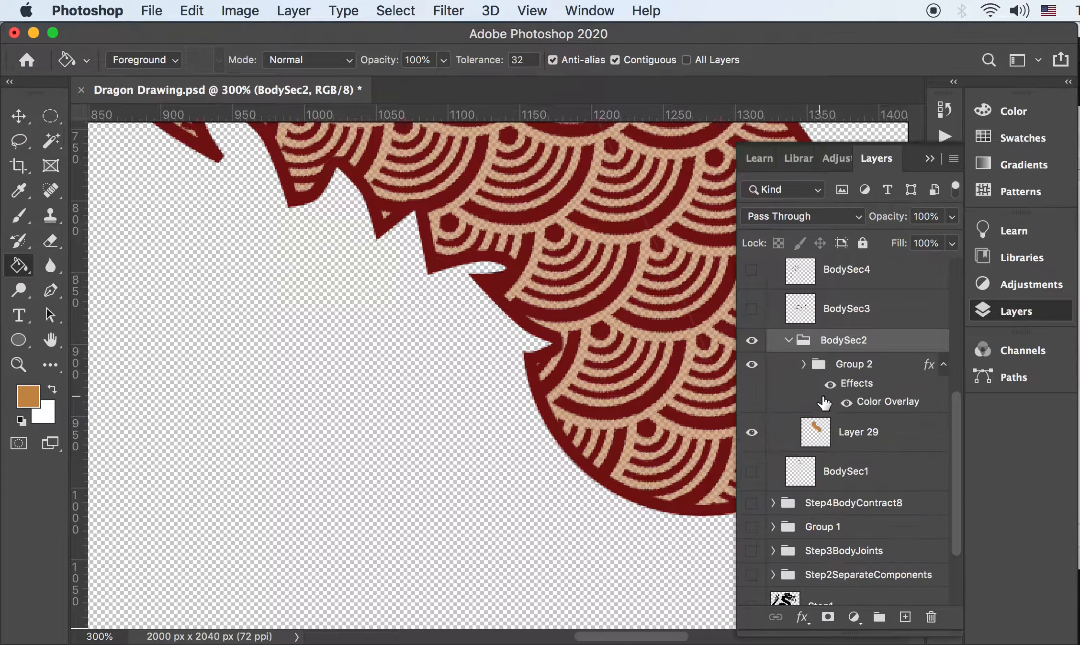
{"action": "left_click", "coordinate": [837, 433]}
{"action": "left_click", "coordinate": [751, 436]}
{"action": "left_click", "coordinate": [751, 436]}
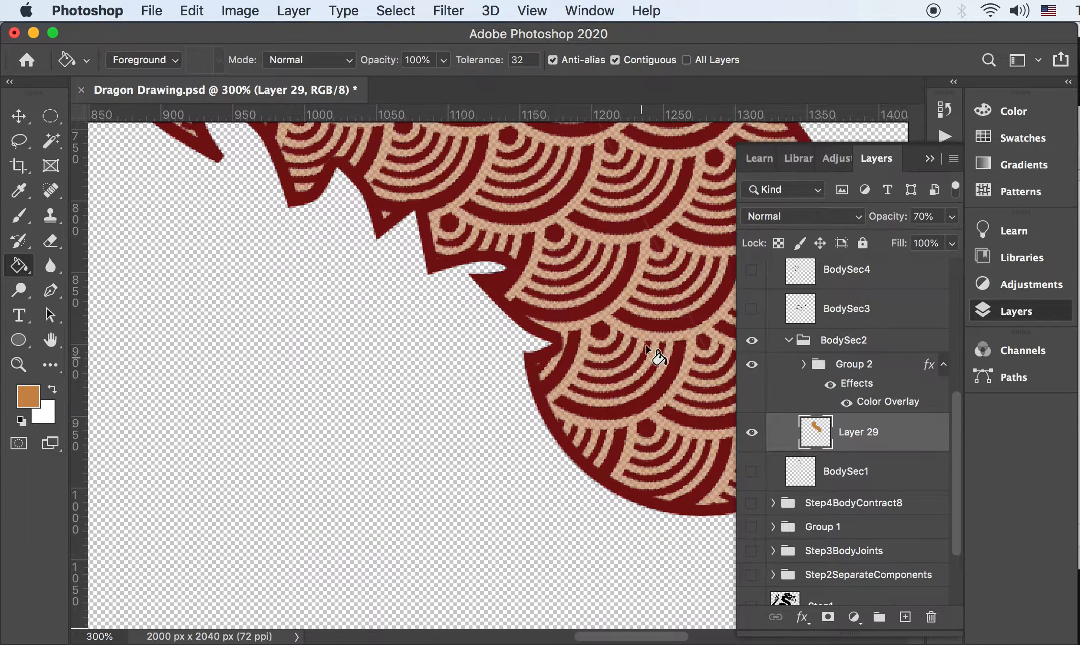
{"action": "key", "text": "super+0"}
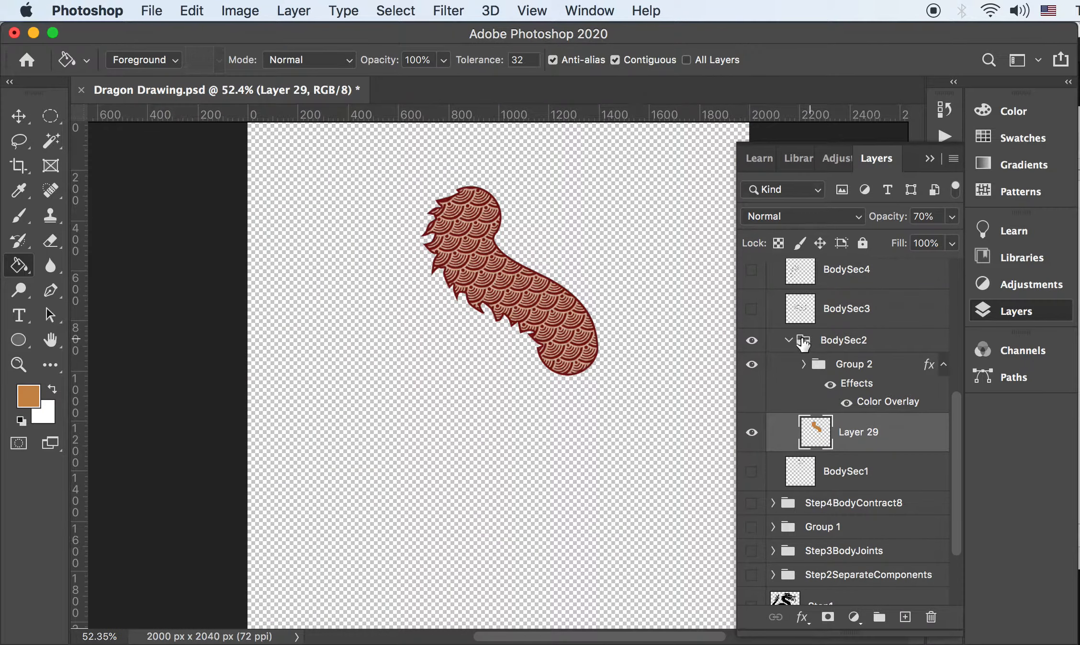
{"action": "left_click", "coordinate": [847, 341]}
Duplicate BodySec2, place the copy beneath it, and shift it down-right to continue the body
{"action": "key", "text": "v"}
{"action": "left_click_drag", "start_coordinate": [567, 306], "coordinate": [583, 394]}
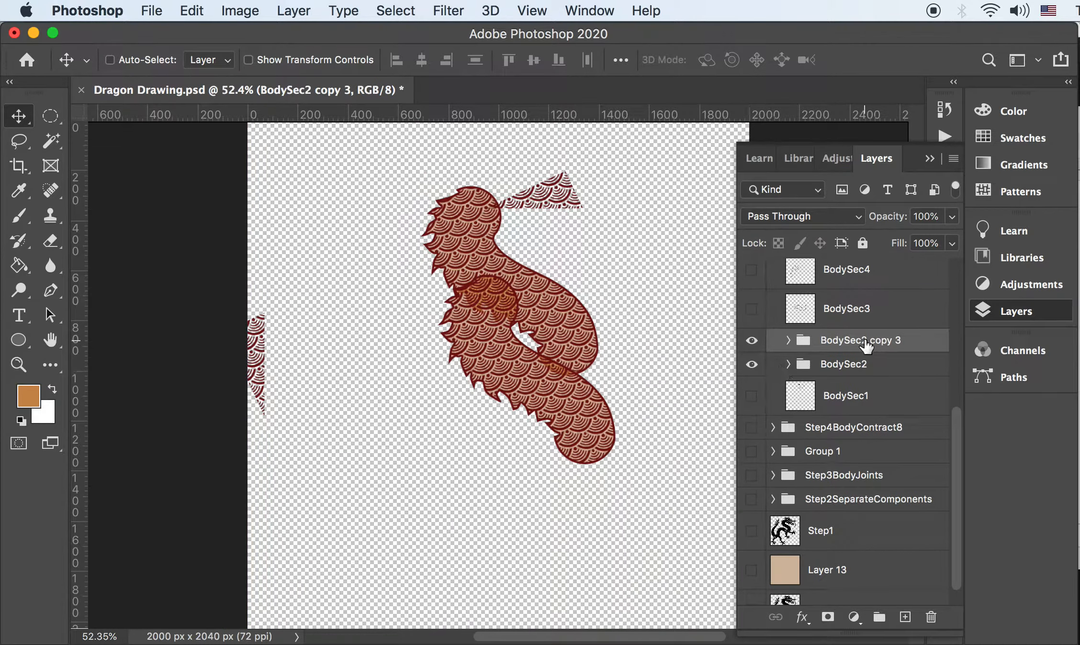
{"action": "left_click_drag", "start_coordinate": [866, 343], "coordinate": [867, 373]}
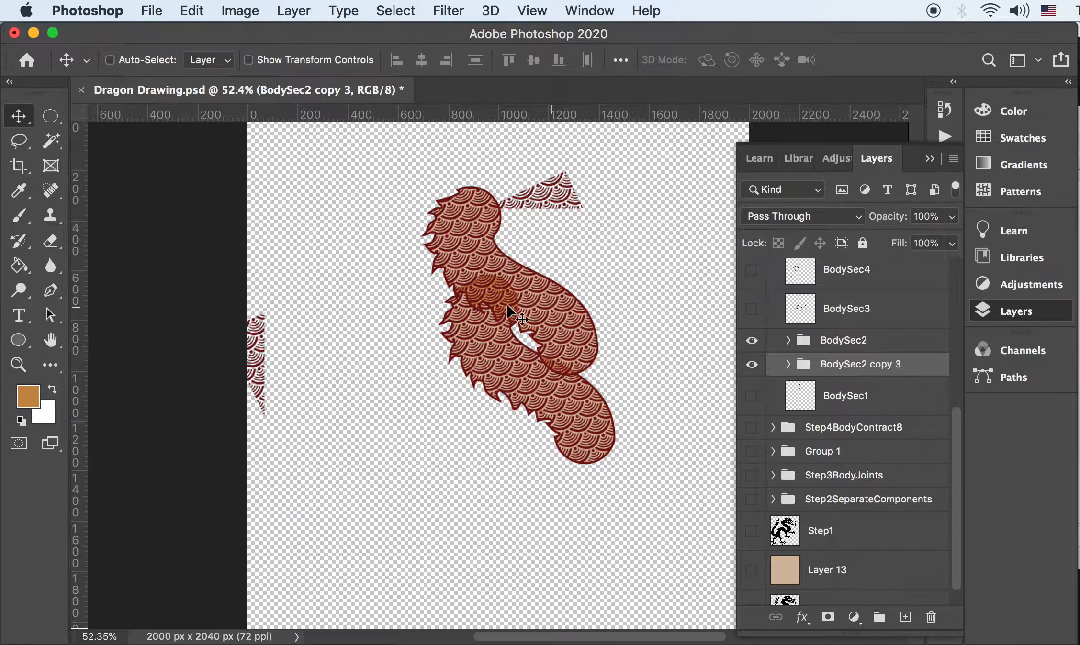
{"action": "left_click_drag", "start_coordinate": [545, 351], "coordinate": [595, 382]}
{"action": "key", "text": "super+1"}
{"action": "scroll", "coordinate": [574, 359], "scroll_direction": "right", "scroll_amount": 3}
{"action": "scroll", "coordinate": [574, 359], "scroll_direction": "down", "scroll_amount": 2}
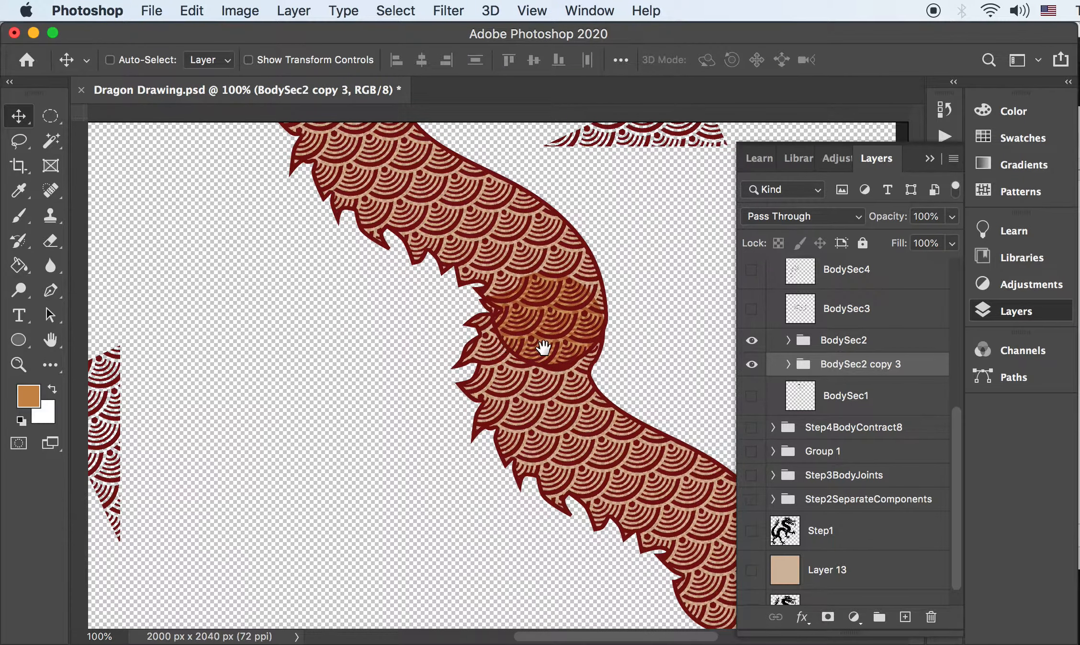
{"action": "key", "text": "Right"}
{"action": "key", "text": "Right"}
{"action": "key", "text": "Right"}
{"action": "key", "text": "Right"}
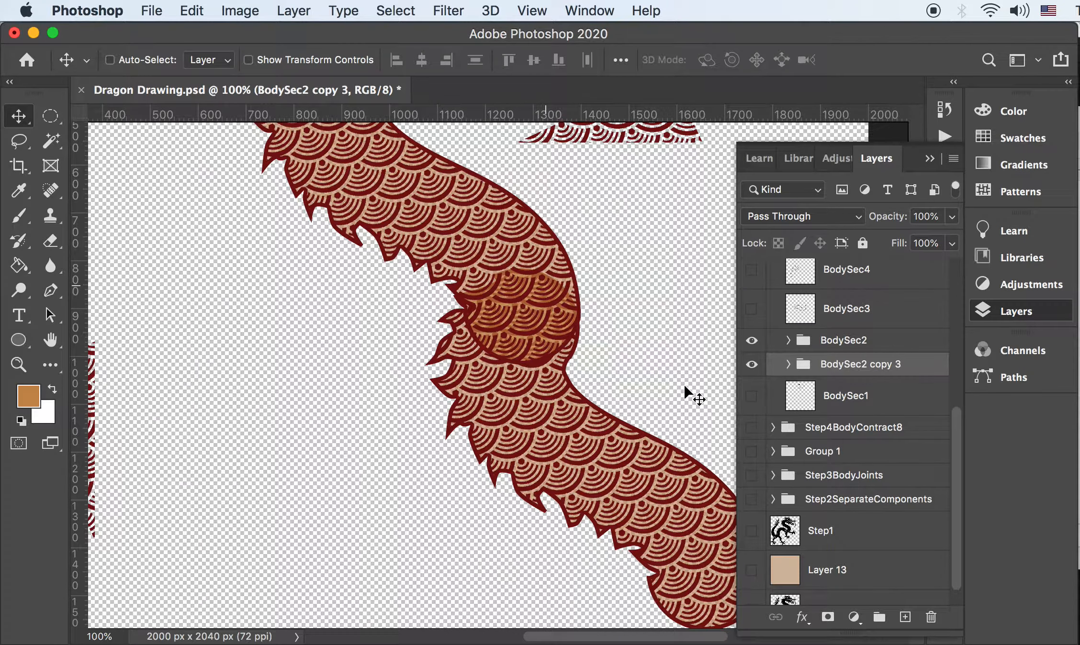
Zoom out to 50%, show the Step5BodyPattern dragon and collapse and hide Step4BodyContract8 copy
{"action": "left_click", "coordinate": [788, 340]}
{"action": "left_click", "coordinate": [788, 341]}
{"action": "key", "text": "super+minus"}
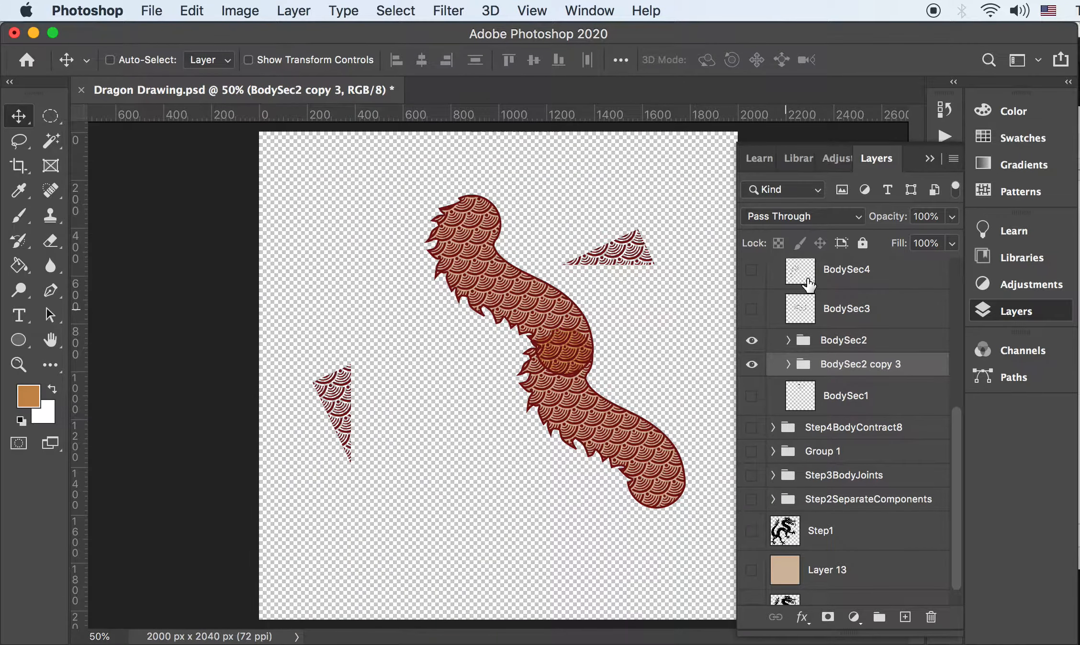
{"action": "scroll", "coordinate": [807, 285], "scroll_direction": "up", "scroll_amount": 5}
{"action": "left_click", "coordinate": [751, 294]}
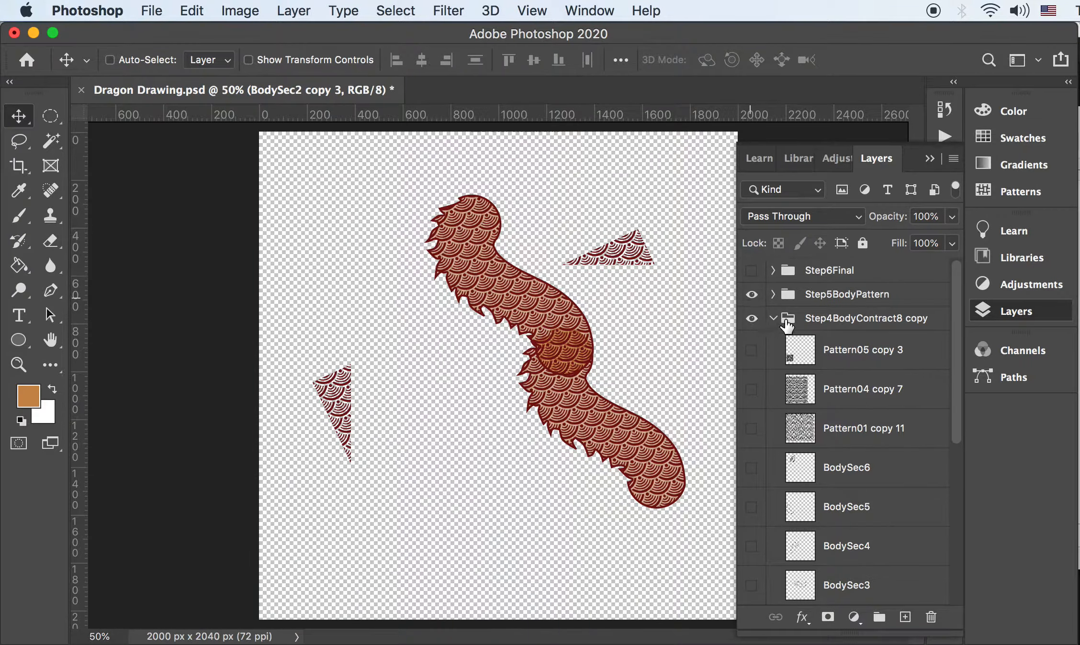
{"action": "left_click", "coordinate": [773, 318]}
{"action": "left_click", "coordinate": [753, 319]}
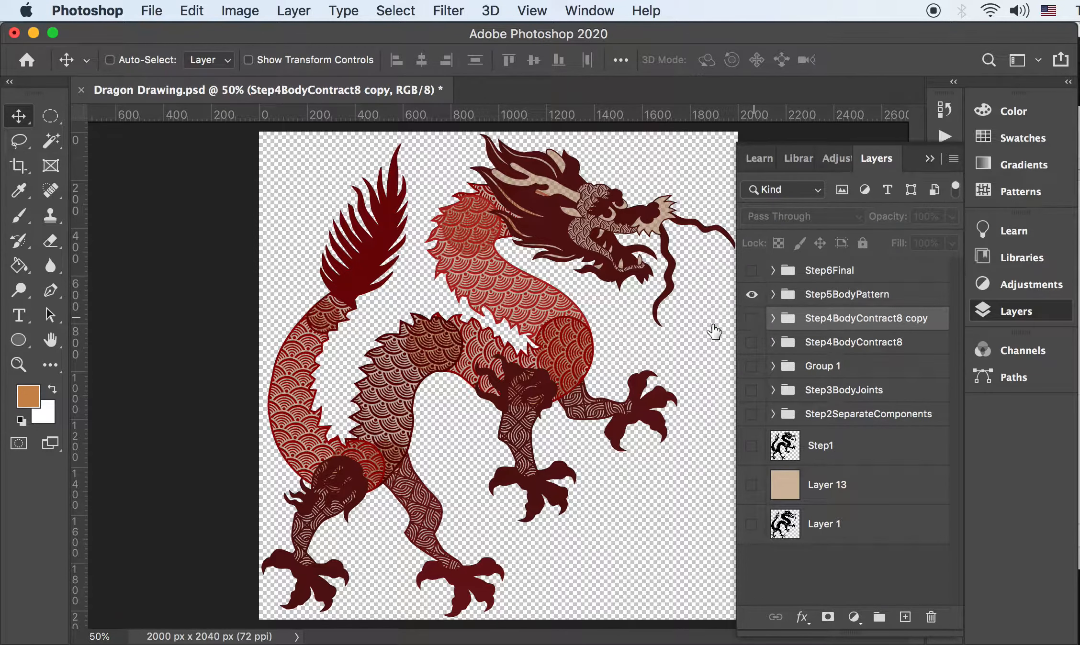
Compare the black Step1 silhouette against the patterned red dragon, leaving only the pattern visible
{"action": "left_click", "coordinate": [751, 446]}
{"action": "left_click", "coordinate": [751, 294]}
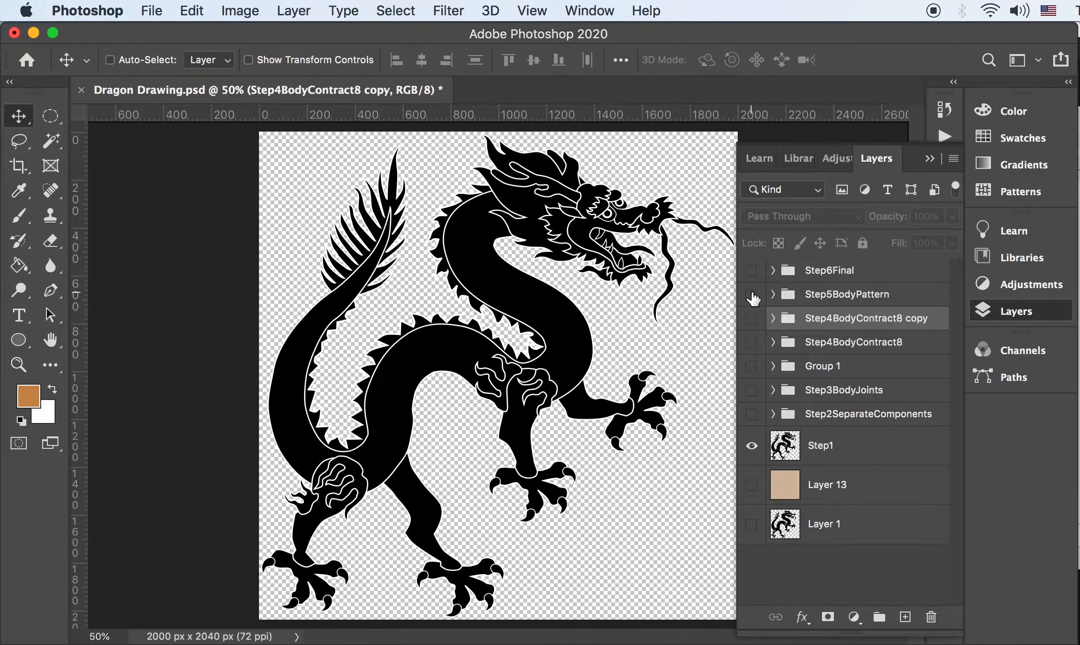
{"action": "left_click", "coordinate": [751, 295]}
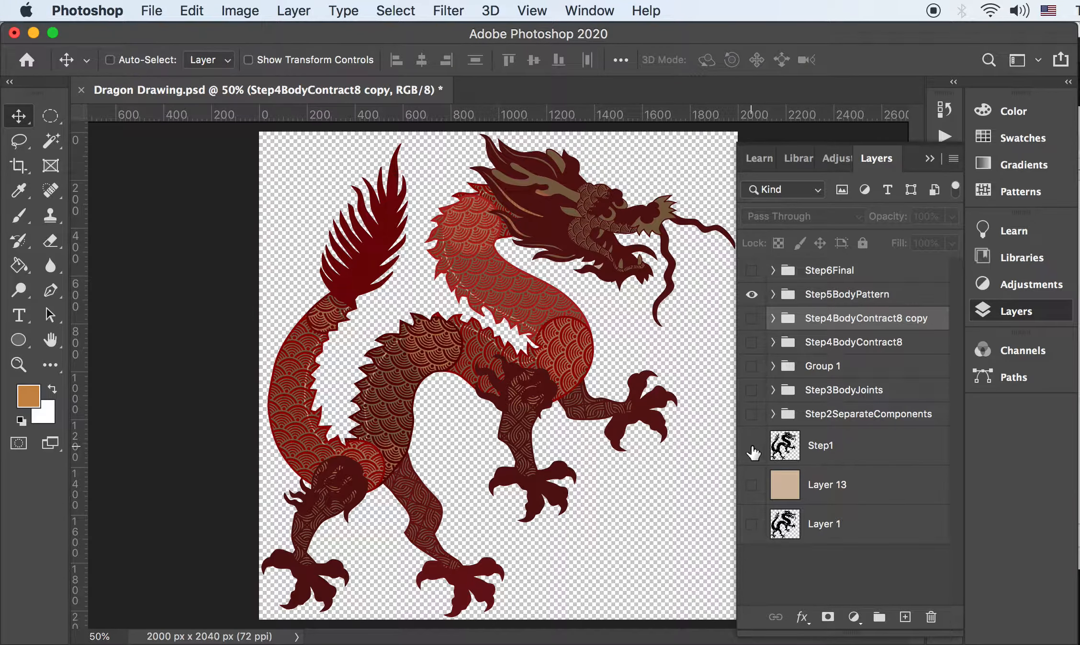
{"action": "left_click", "coordinate": [751, 448]}
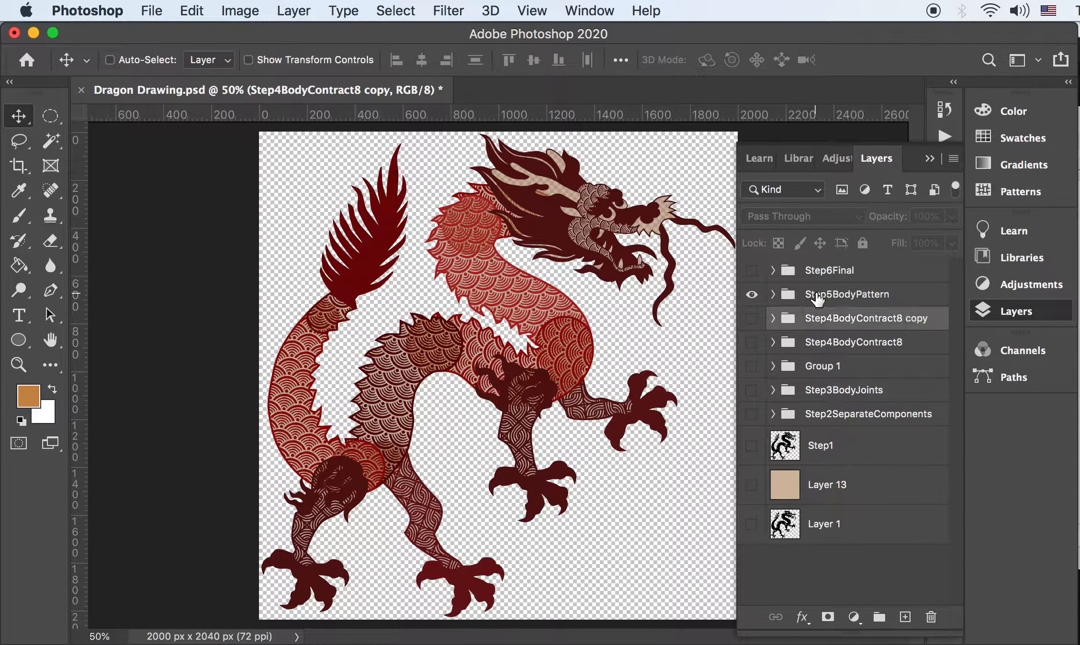
Delete the Step4BodyContract8 copy through Layer 1 layers and the Step6Final group
{"action": "left_click", "coordinate": [789, 301]}
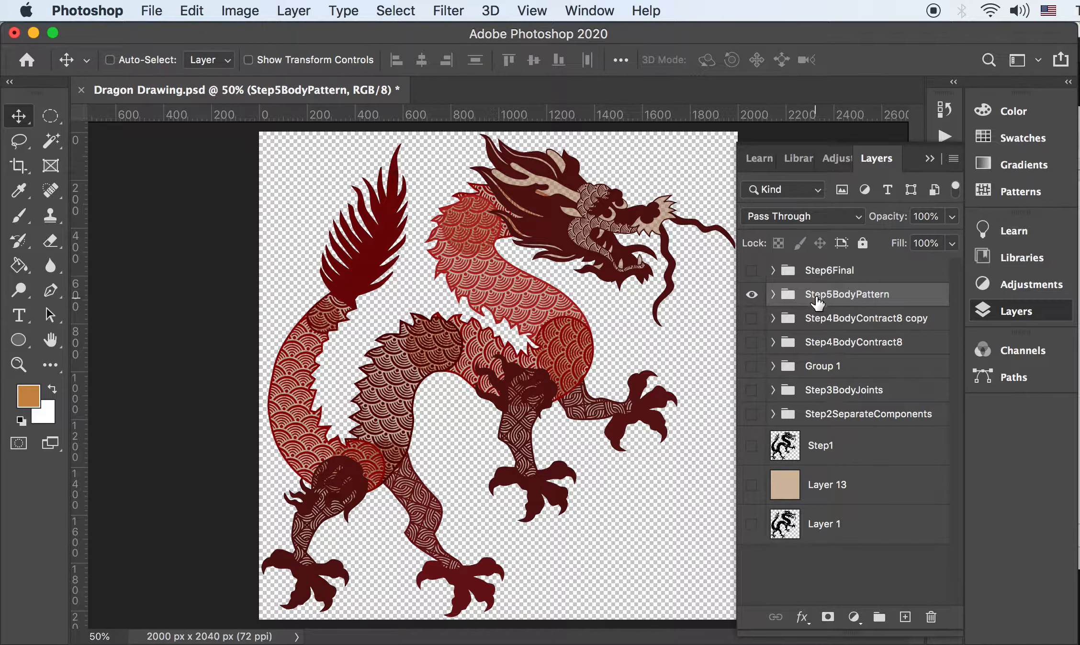
{"action": "left_click", "coordinate": [810, 320]}
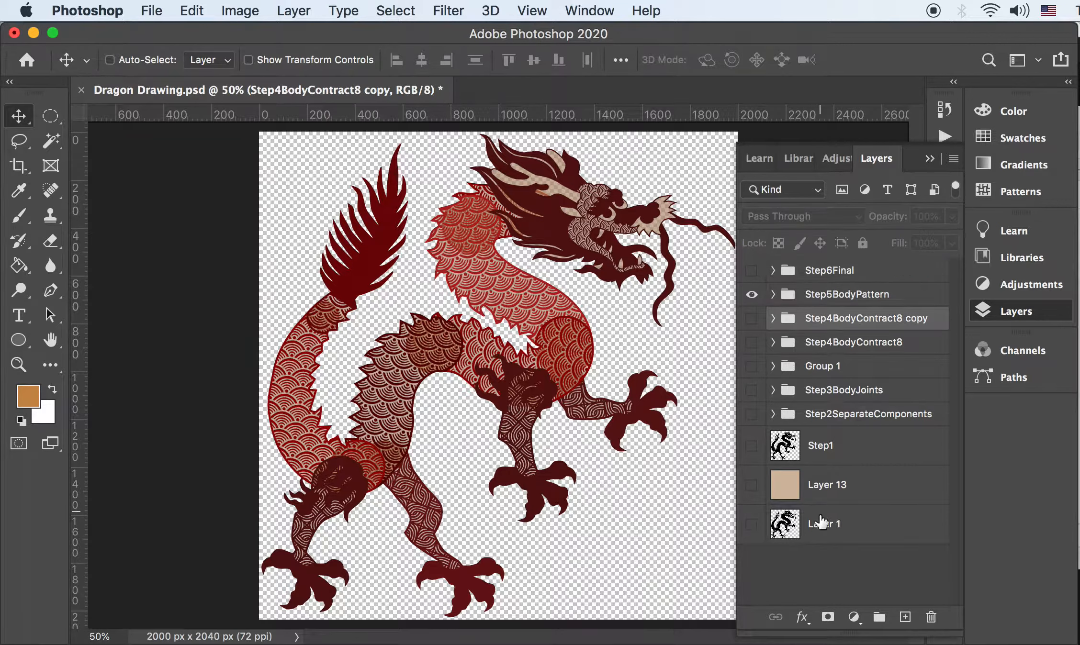
{"action": "left_click", "coordinate": [823, 527], "text": "shift"}
{"action": "key", "text": "Delete"}
{"action": "left_click", "coordinate": [826, 272]}
{"action": "key", "text": "Delete"}
Delete the leftover Pattern05 through Pattern01 copy 4 layers inside Step5BodyPattern
{"action": "left_click", "coordinate": [773, 271]}
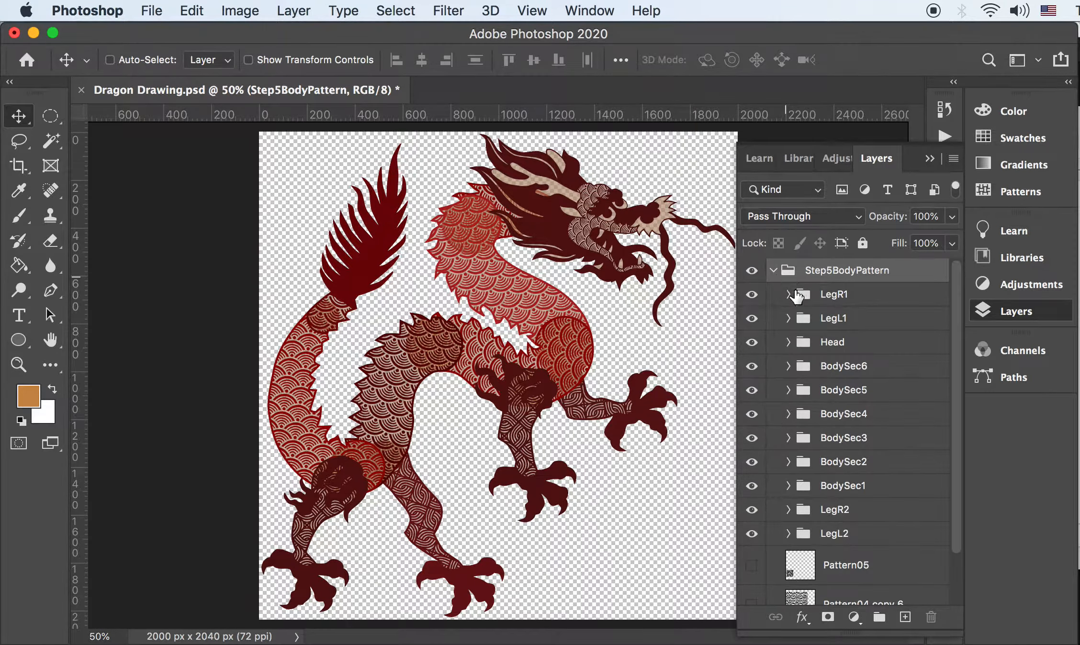
{"action": "scroll", "coordinate": [838, 541], "scroll_direction": "down", "scroll_amount": 3}
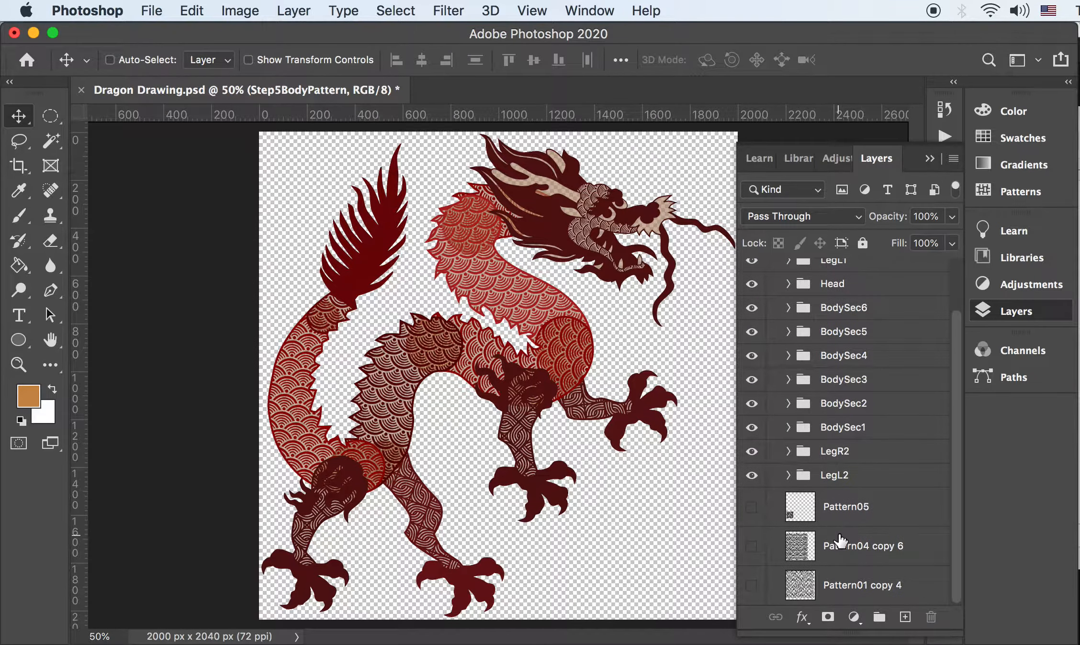
{"action": "left_click", "coordinate": [846, 524]}
{"action": "left_click", "coordinate": [846, 584], "text": "shift"}
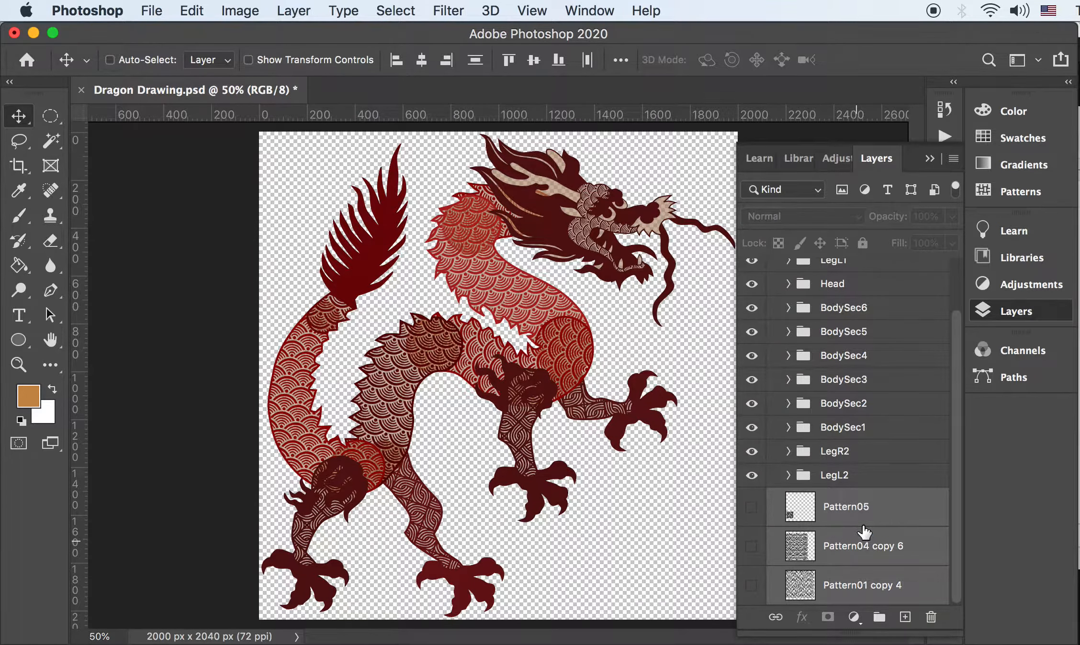
{"action": "key", "text": "Delete"}
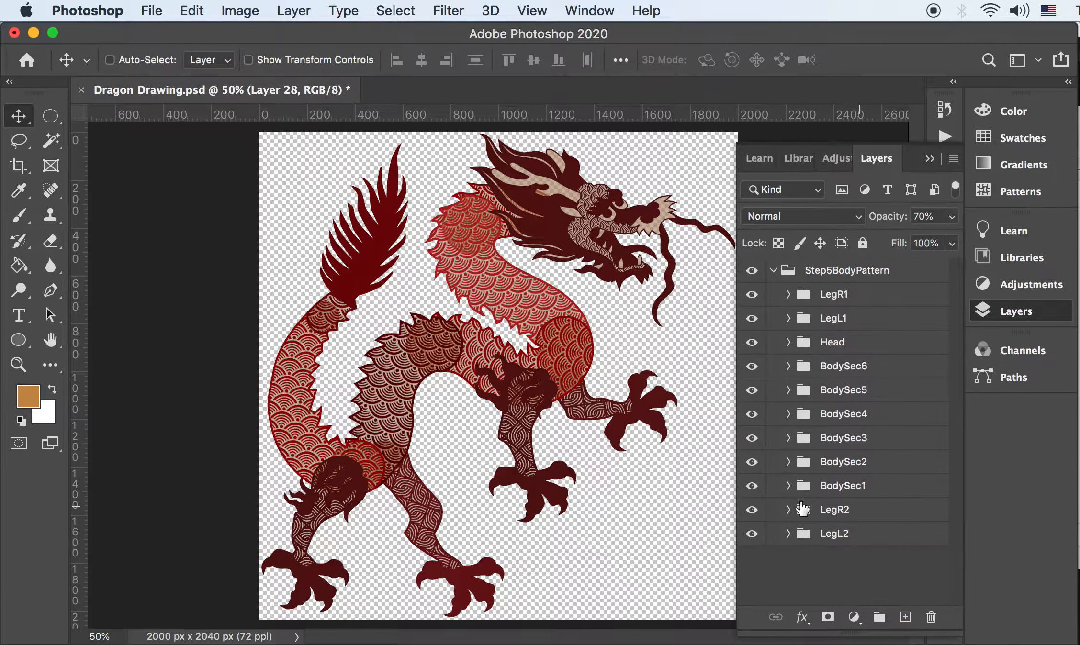
Toggle LegL2, LegR2 and BodySec2 visibility to identify them, then select LegL2
{"action": "left_click", "coordinate": [753, 535]}
{"action": "left_click", "coordinate": [755, 526]}
{"action": "left_click", "coordinate": [753, 510]}
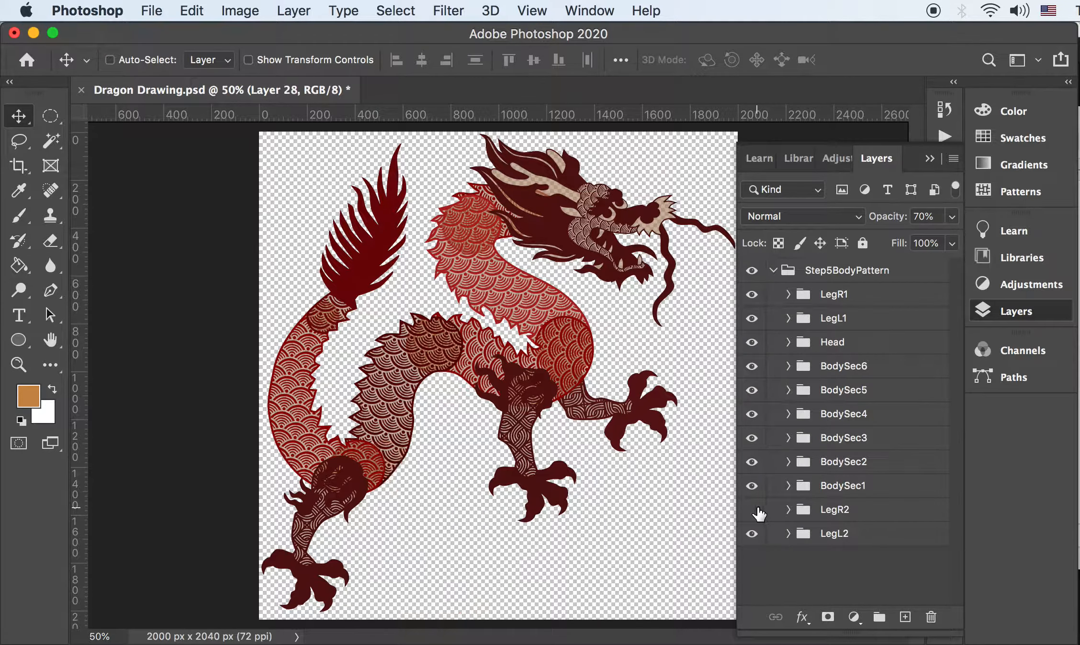
{"action": "left_click", "coordinate": [755, 510]}
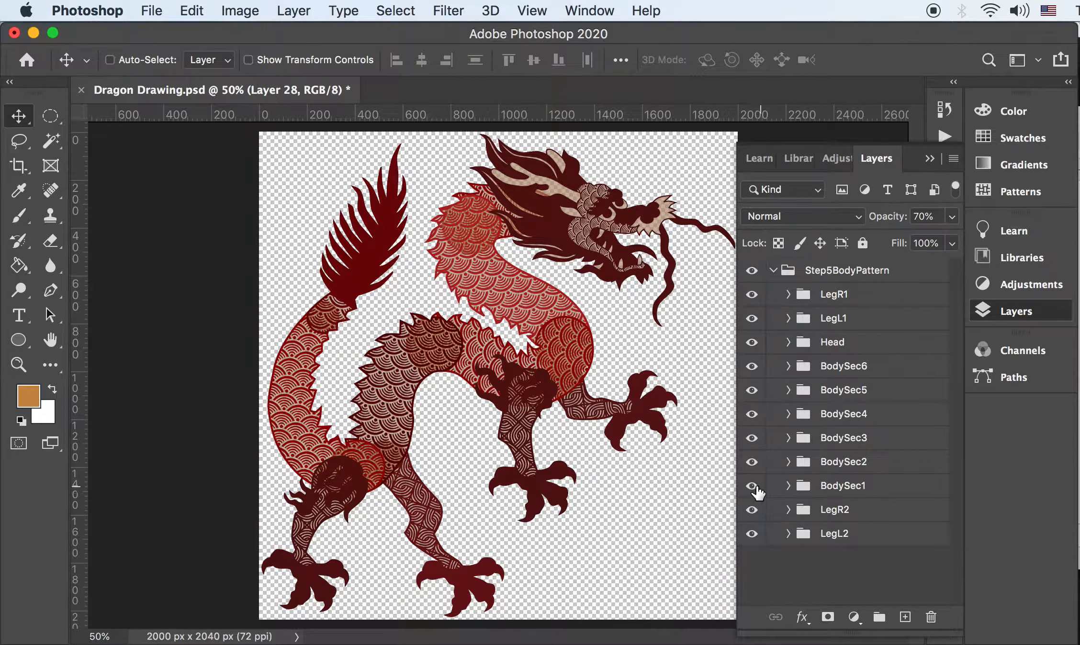
{"action": "left_click", "coordinate": [751, 462]}
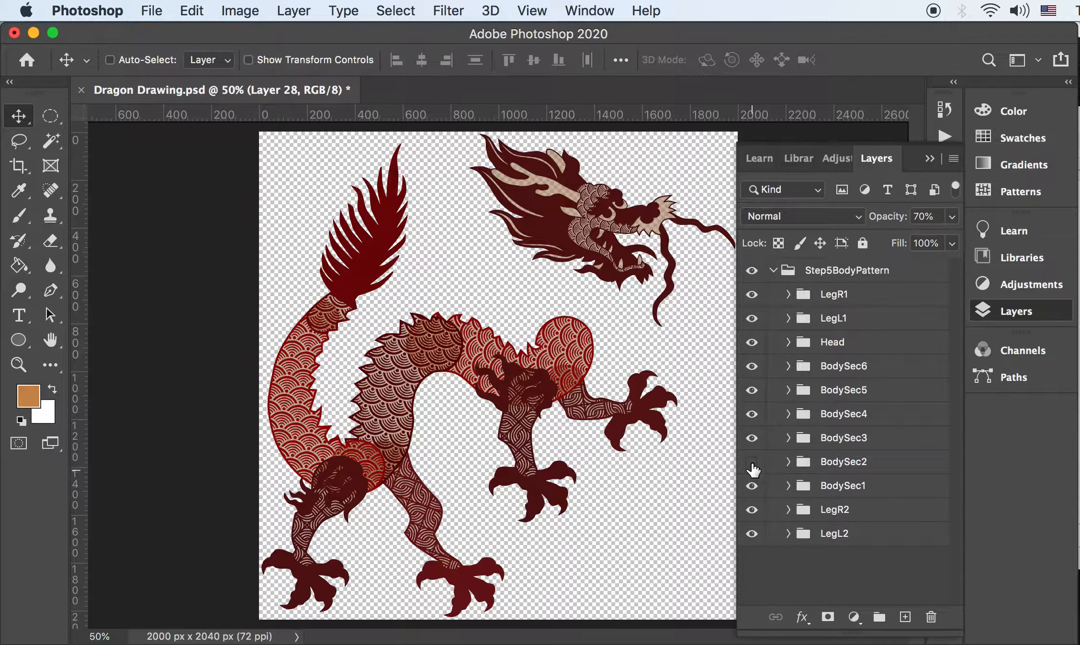
{"action": "left_click", "coordinate": [752, 463]}
{"action": "left_click", "coordinate": [836, 542]}
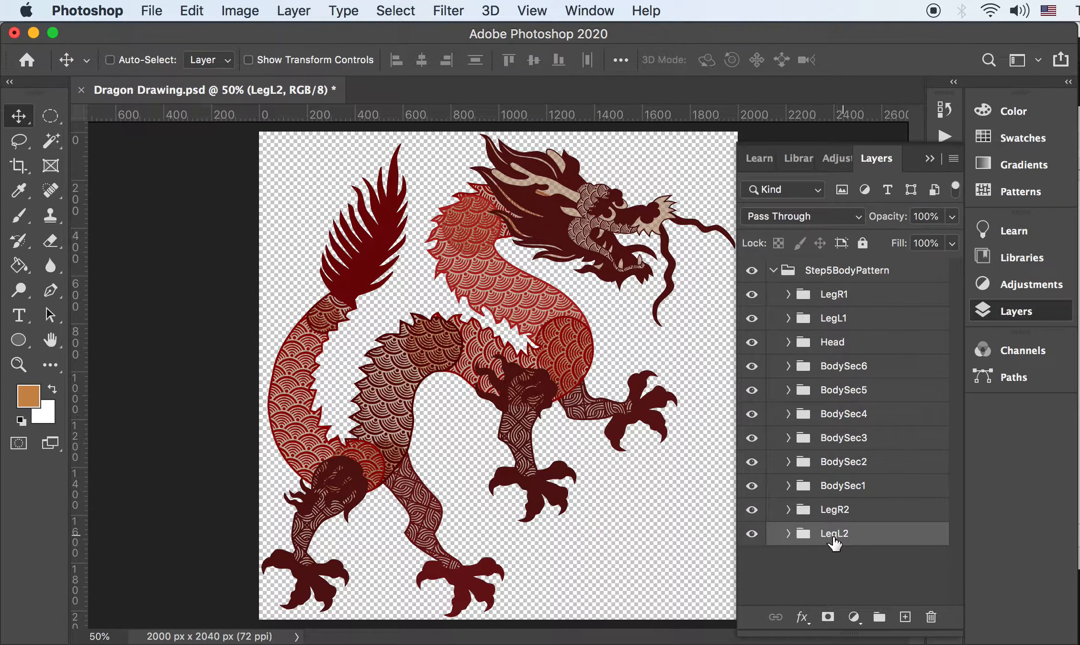
Merge the LegR1, LegL1, Head and BodySec6 groups each into a single layer
{"action": "right_click", "coordinate": [841, 540]}
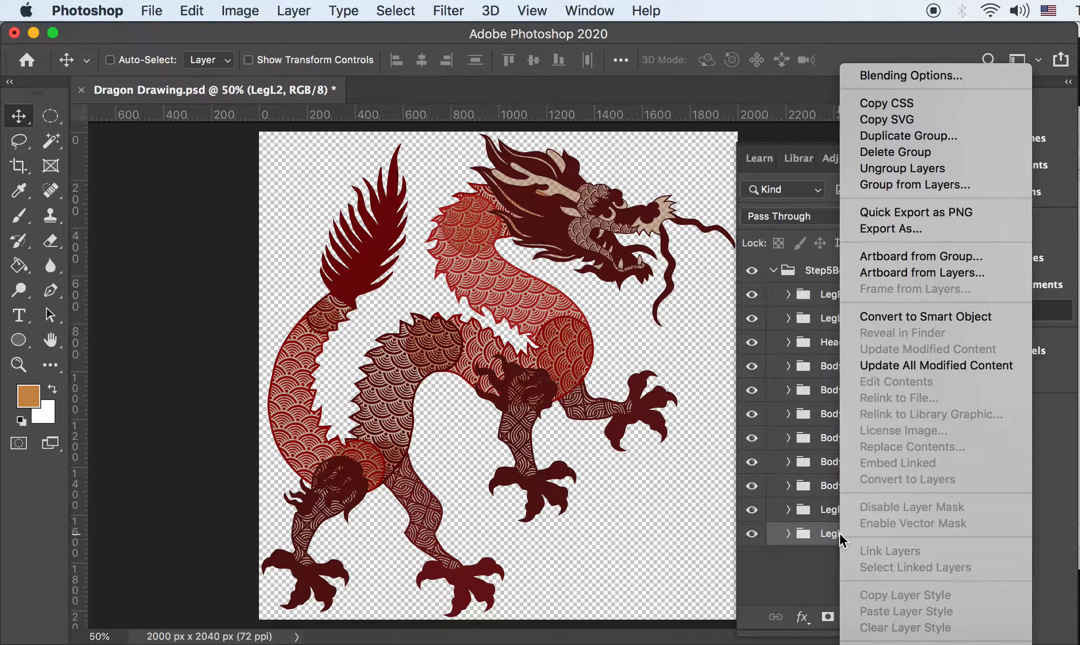
{"action": "left_click", "coordinate": [801, 363]}
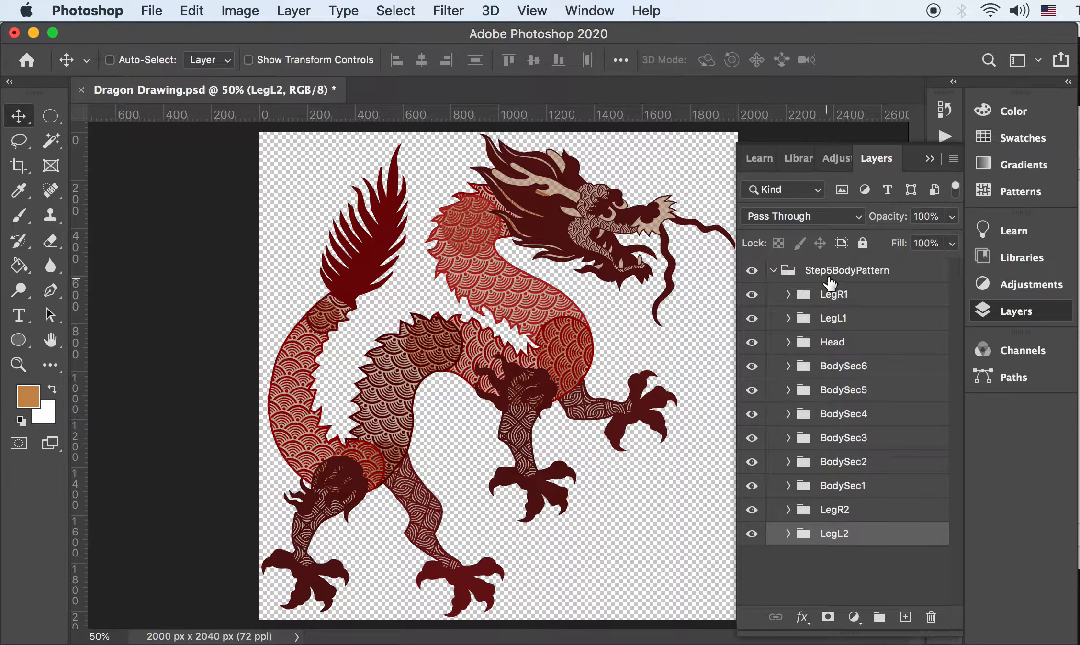
{"action": "right_click", "coordinate": [831, 291]}
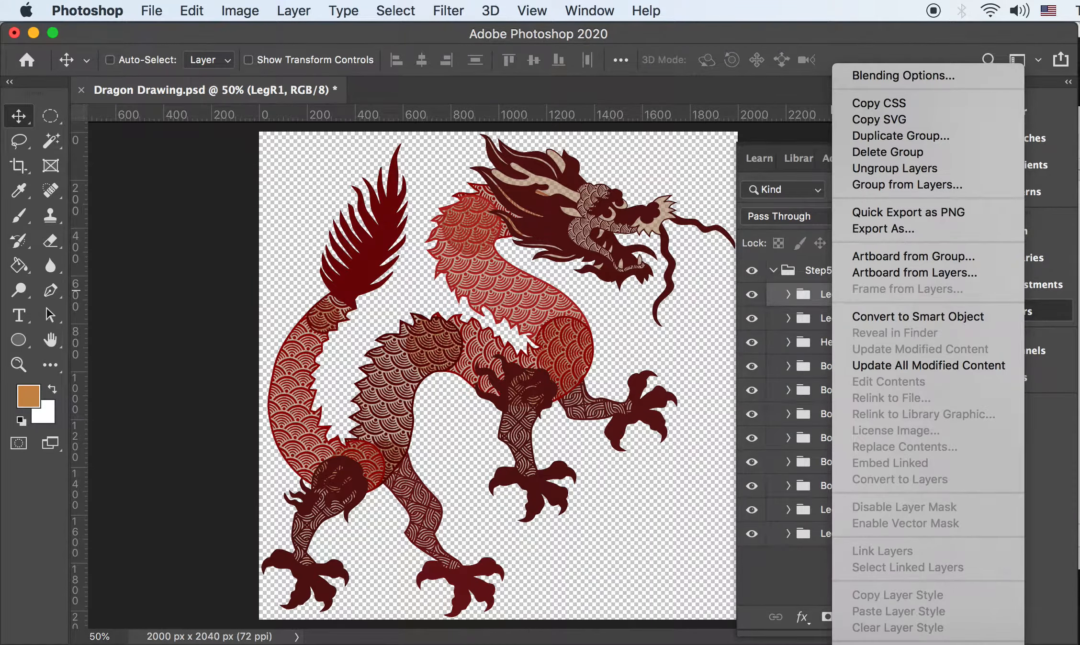
{"action": "left_click", "coordinate": [788, 552]}
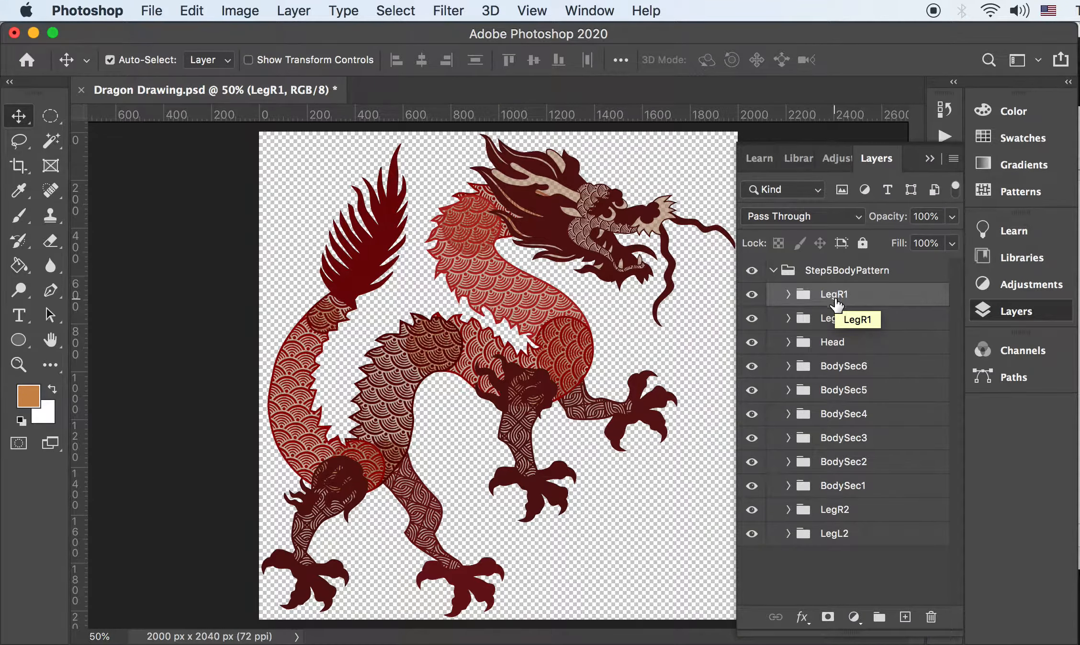
{"action": "key", "text": "super+e"}
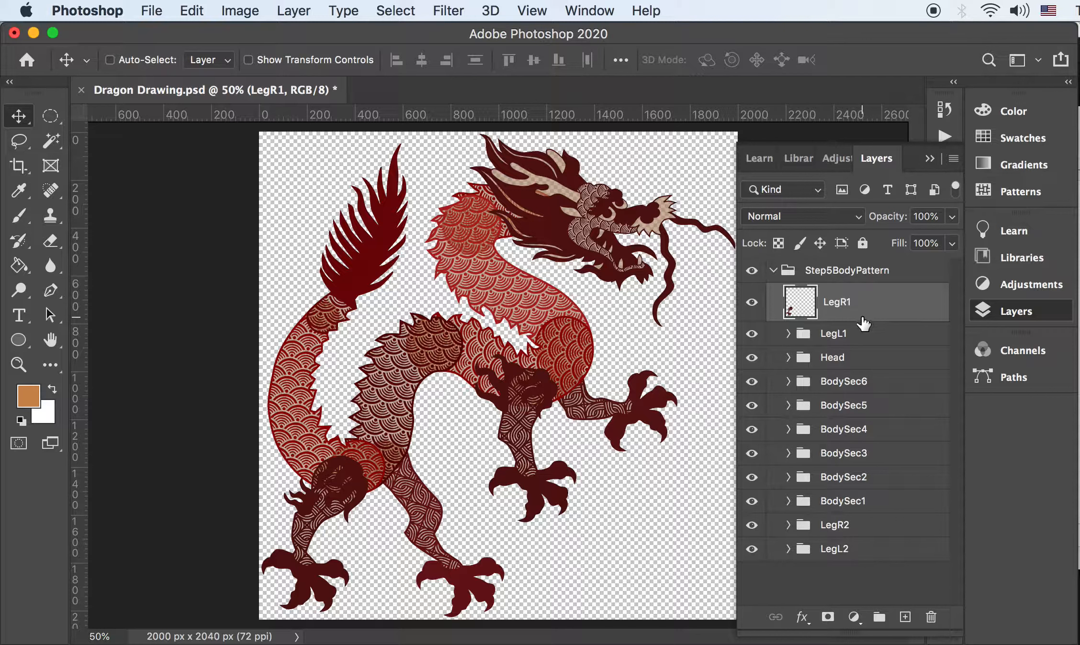
{"action": "left_click", "coordinate": [842, 336]}
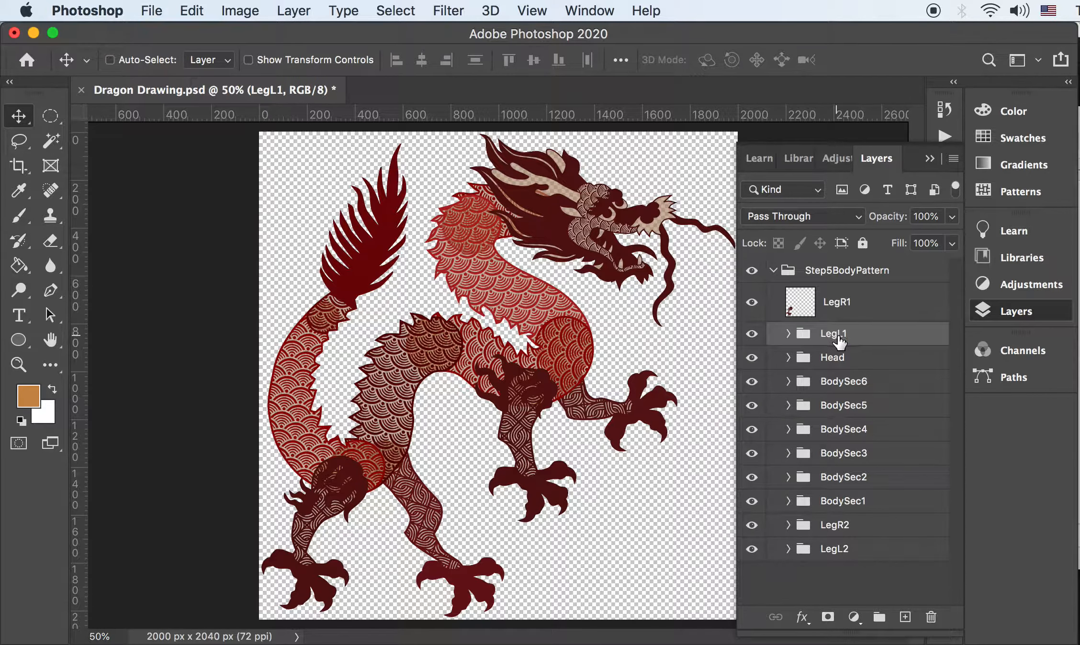
{"action": "key", "text": "super+e"}
{"action": "left_click", "coordinate": [838, 372]}
{"action": "key", "text": "super+e"}
{"action": "left_click", "coordinate": [841, 416]}
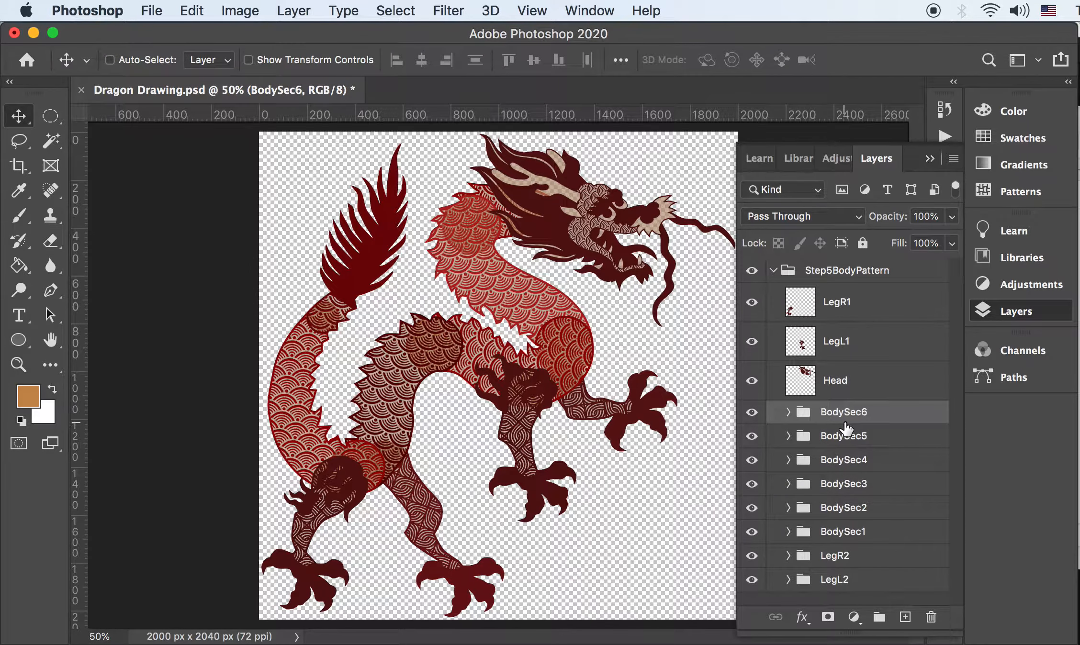
{"action": "key", "text": "super+e"}
Merge the BodySec5, BodySec4, BodySec3 and BodySec2 groups into single layers
{"action": "left_click", "coordinate": [841, 455]}
{"action": "key", "text": "super+e"}
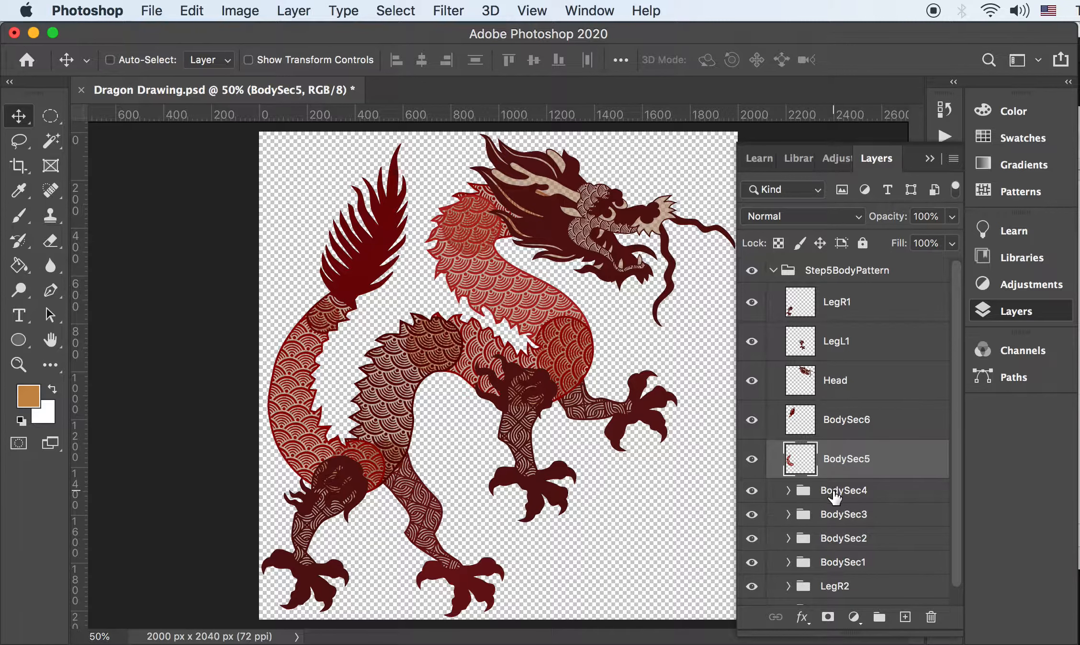
{"action": "left_click", "coordinate": [839, 488]}
{"action": "key", "text": "super+e"}
{"action": "left_click", "coordinate": [841, 536]}
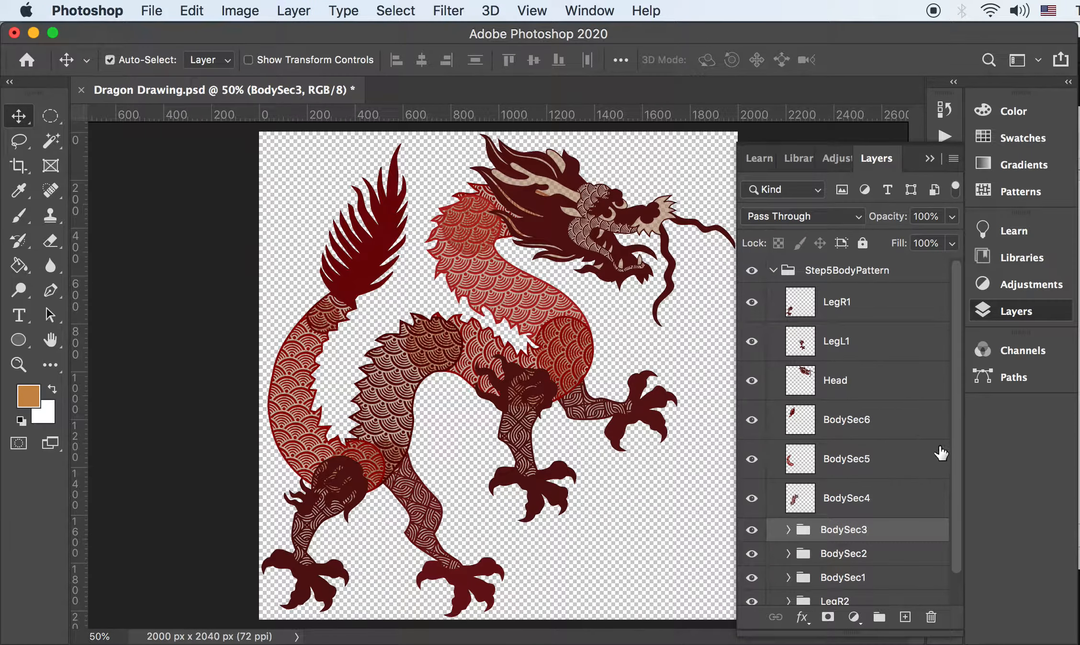
{"action": "key", "text": "super+e"}
{"action": "scroll", "coordinate": [957, 436], "scroll_direction": "down", "scroll_amount": 1}
{"action": "left_click", "coordinate": [866, 525]}
{"action": "key", "text": "super+e"}
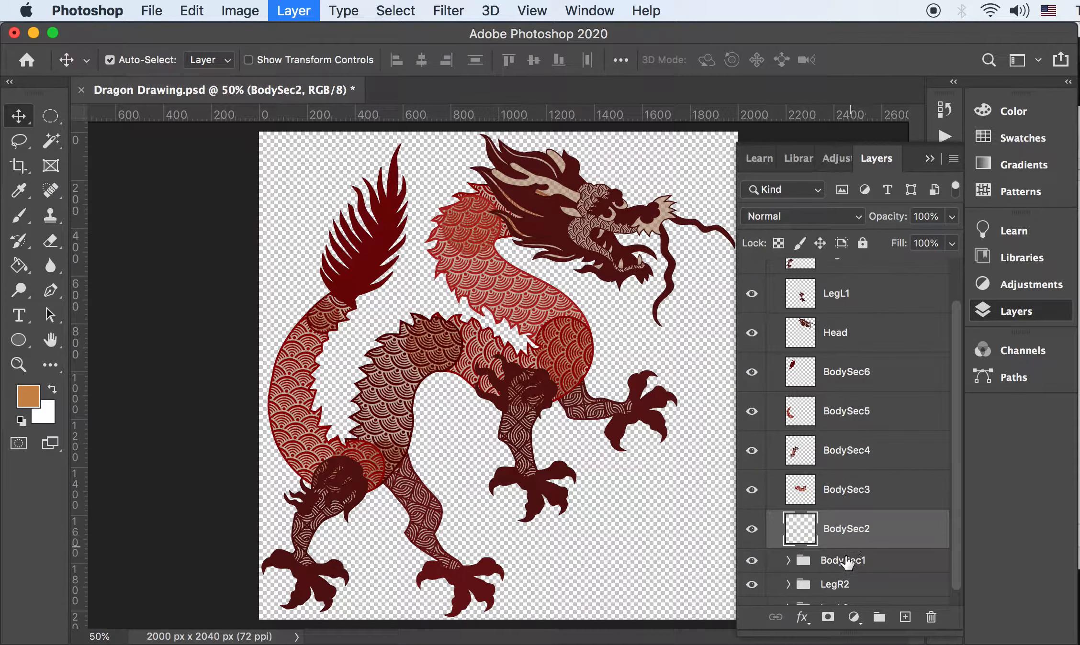
Merge the BodySec1, LegR2 and LegL2 groups into single layers
{"action": "left_click", "coordinate": [857, 561]}
{"action": "key", "text": "super+e"}
{"action": "scroll", "coordinate": [938, 527], "scroll_direction": "down", "scroll_amount": 1}
{"action": "left_click", "coordinate": [872, 572]}
{"action": "key", "text": "super+e"}
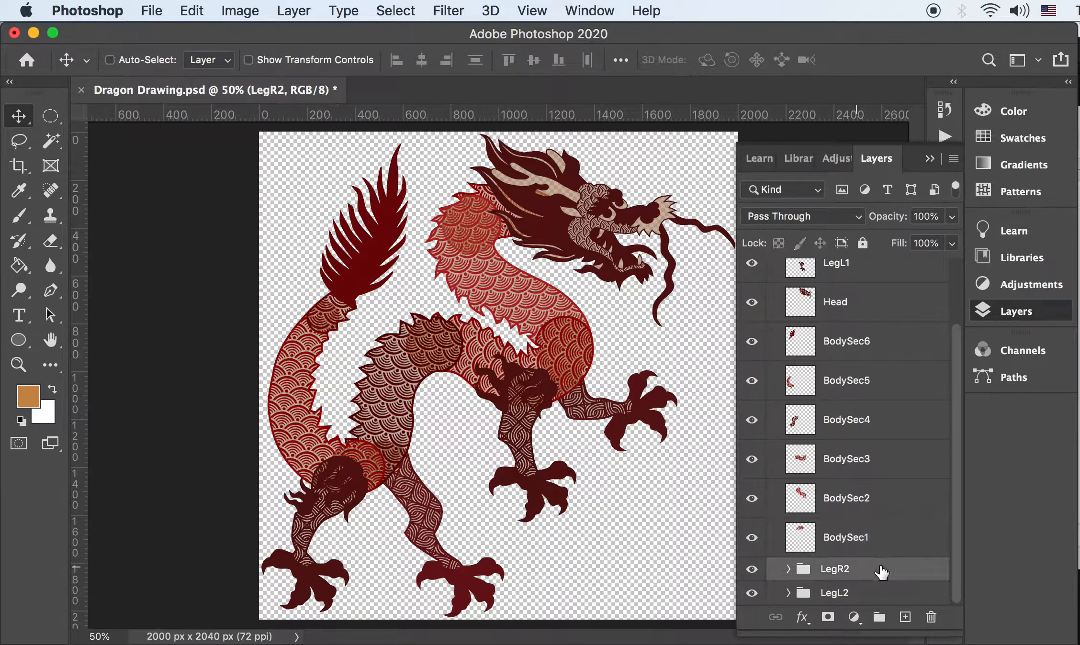
{"action": "scroll", "coordinate": [955, 526], "scroll_direction": "down", "scroll_amount": 1}
{"action": "left_click", "coordinate": [847, 596]}
{"action": "key", "text": "super+e"}
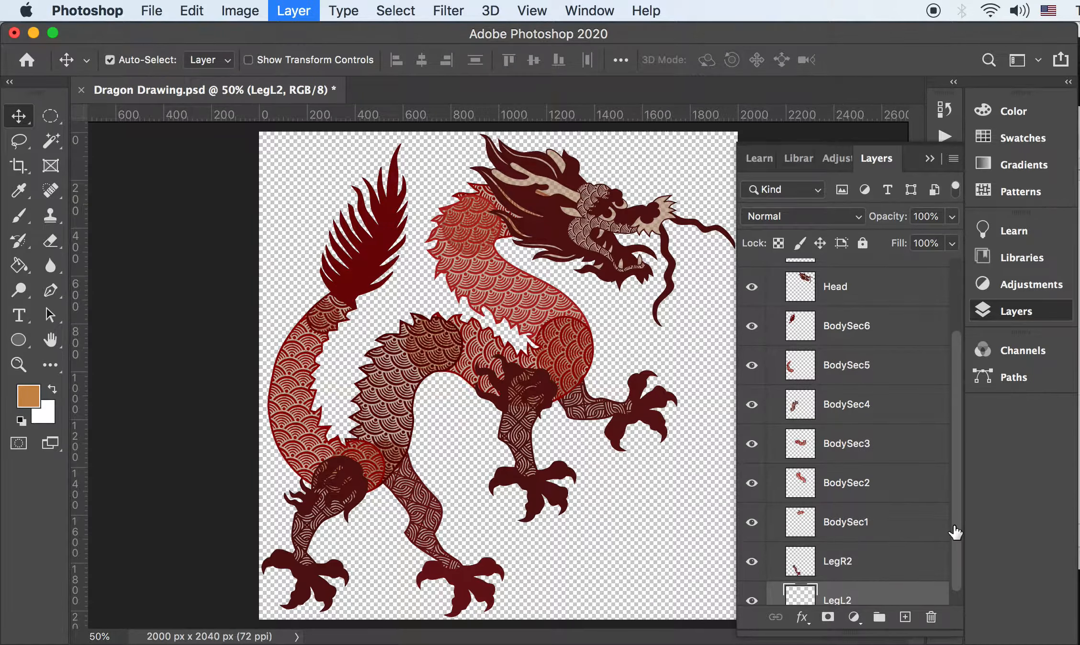
{"action": "scroll", "coordinate": [955, 532], "scroll_direction": "down", "scroll_amount": 1}
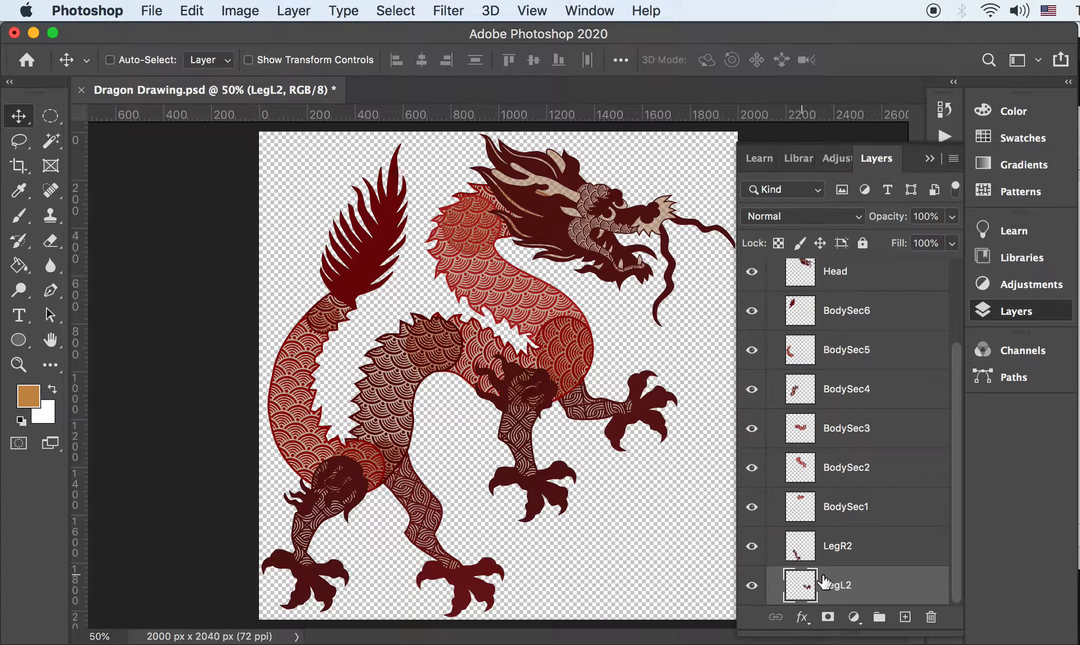
Check LegL2, LegR2 and BodySec1 visibility and select the layers from LegR1 to LegL2
{"action": "left_click", "coordinate": [751, 585]}
{"action": "left_click", "coordinate": [752, 586]}
{"action": "left_click", "coordinate": [752, 546]}
{"action": "left_click", "coordinate": [752, 546]}
{"action": "left_click", "coordinate": [753, 509]}
{"action": "left_click", "coordinate": [754, 509]}
{"action": "scroll", "coordinate": [882, 416], "scroll_direction": "up", "scroll_amount": 3}
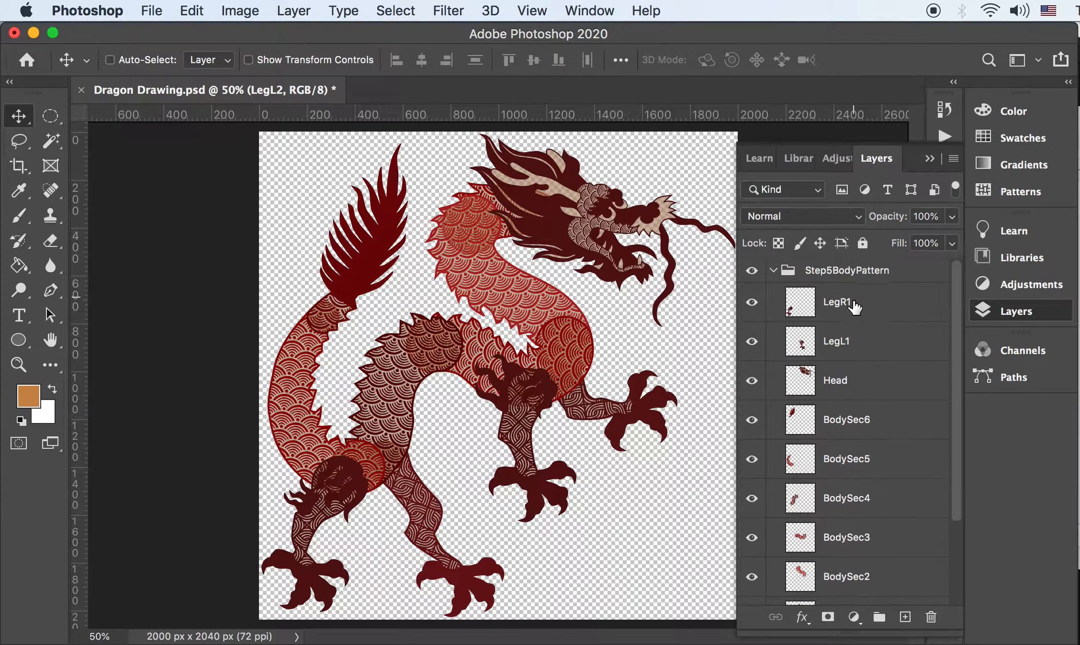
{"action": "left_click", "coordinate": [849, 303], "text": "shift"}
{"action": "scroll", "coordinate": [852, 336], "scroll_direction": "down", "scroll_amount": 3}
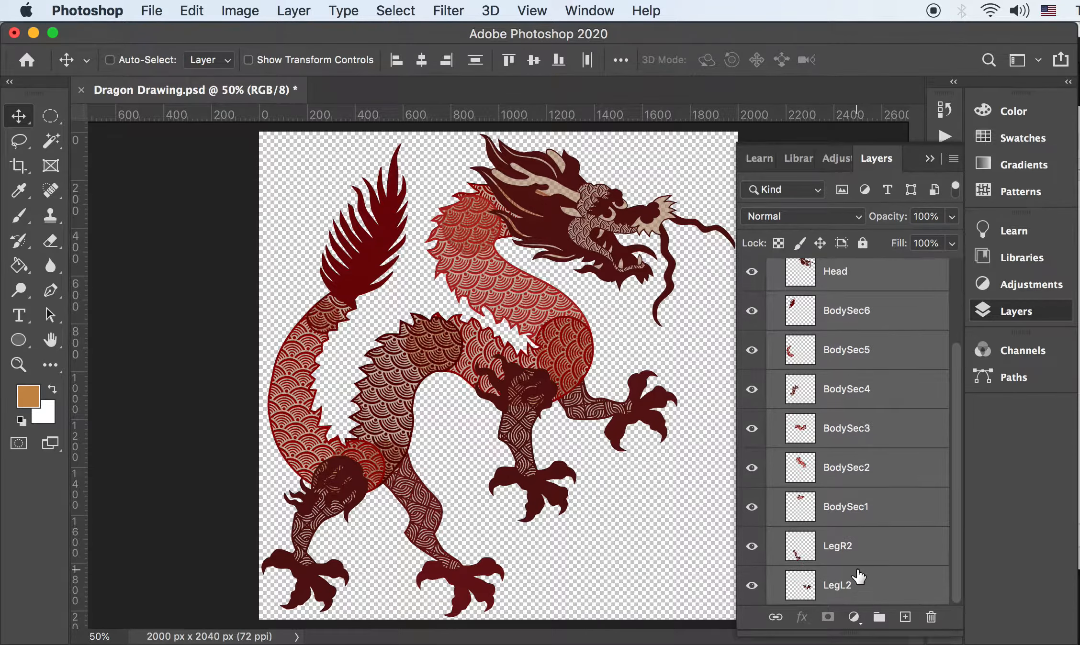
{"action": "scroll", "coordinate": [844, 335], "scroll_direction": "up", "scroll_amount": 3}
Ungroup Step5BodyPattern with Cmd+Shift+G so the merged parts sit at top level
{"action": "left_click", "coordinate": [823, 267]}
{"action": "key", "text": "shift+super+g"}
{"action": "scroll", "coordinate": [797, 312], "scroll_direction": "down", "scroll_amount": 3}
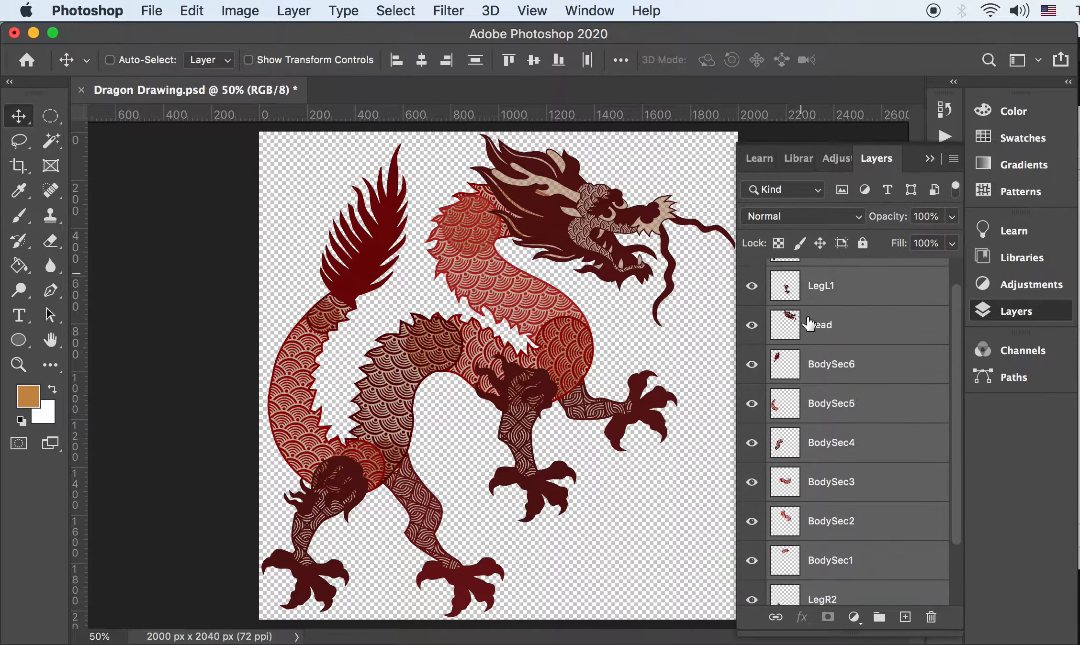
{"action": "left_click", "coordinate": [828, 591]}
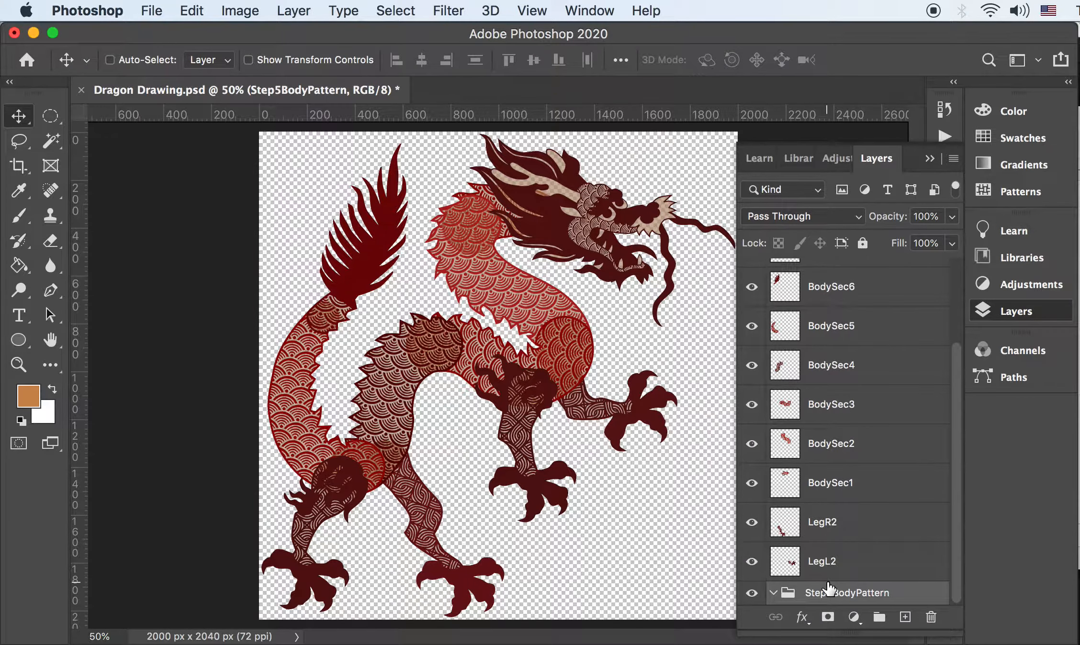
{"action": "key", "text": "shift+super+g"}
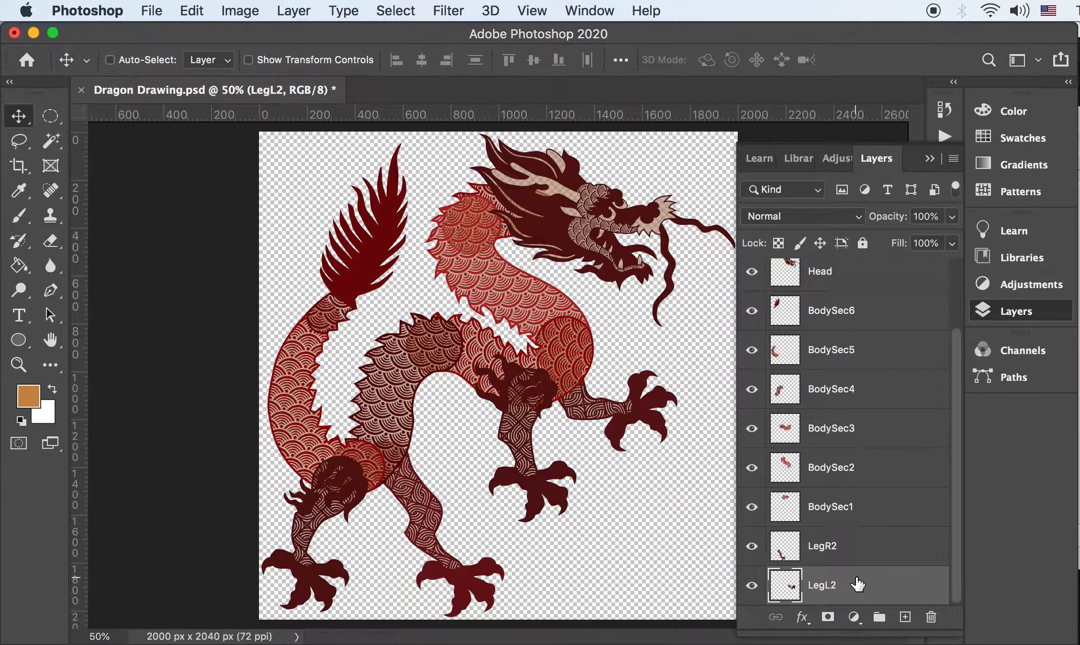
{"action": "scroll", "coordinate": [857, 582], "scroll_direction": "up", "scroll_amount": 2}
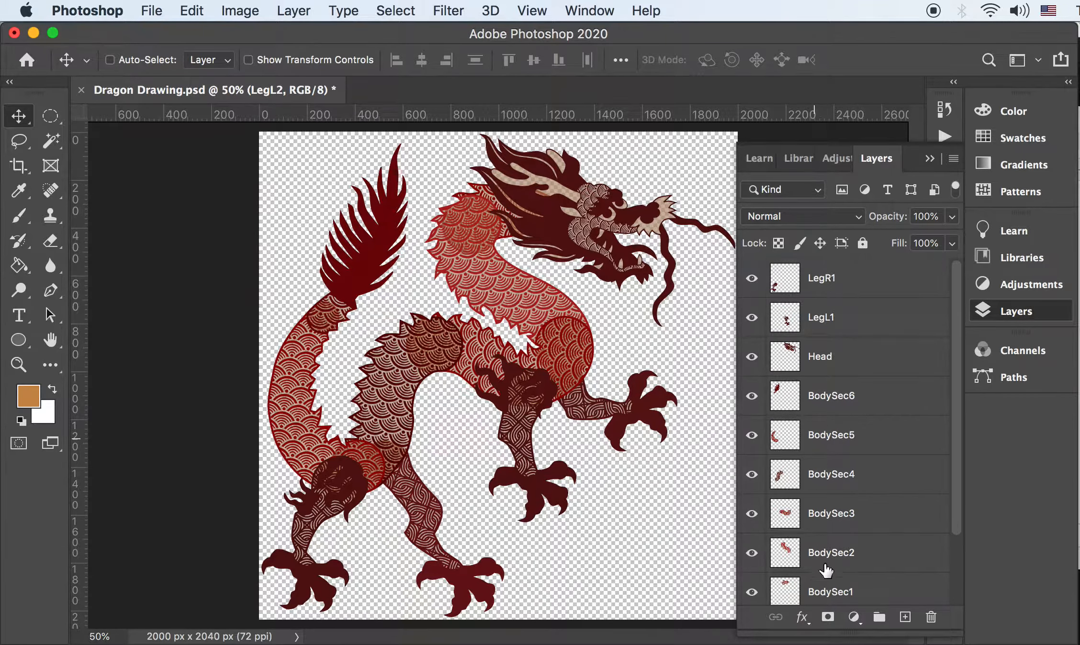
{"action": "scroll", "coordinate": [944, 472], "scroll_direction": "down", "scroll_amount": 2}
{"action": "scroll", "coordinate": [956, 532], "scroll_direction": "up", "scroll_amount": 2}
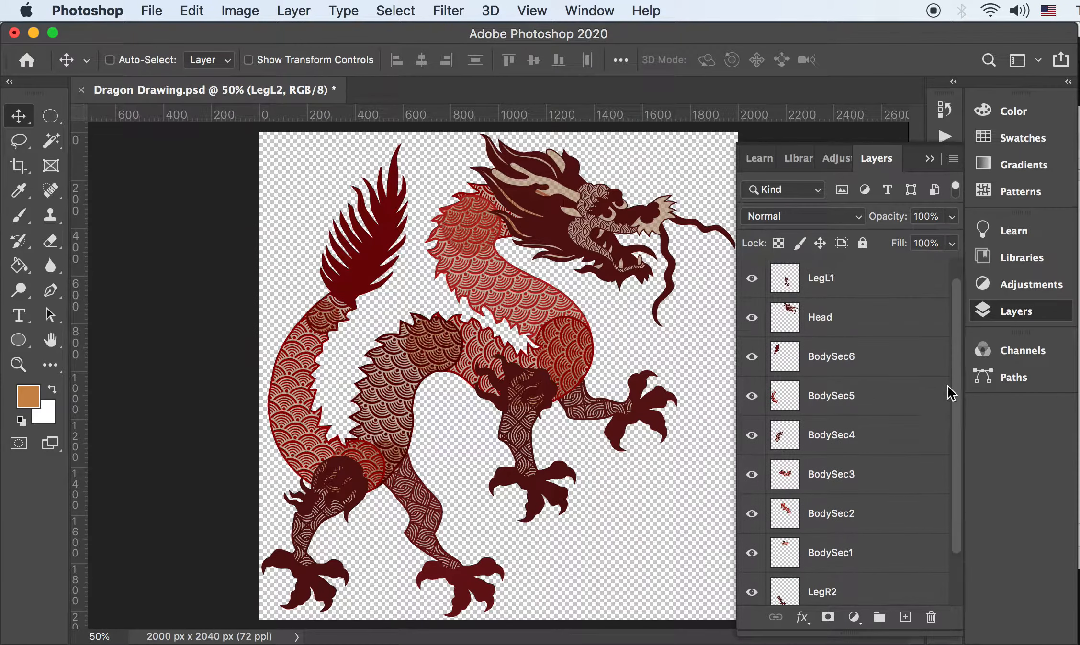
{"action": "key", "text": "super"}
{"action": "key", "text": "super+shift+s"}
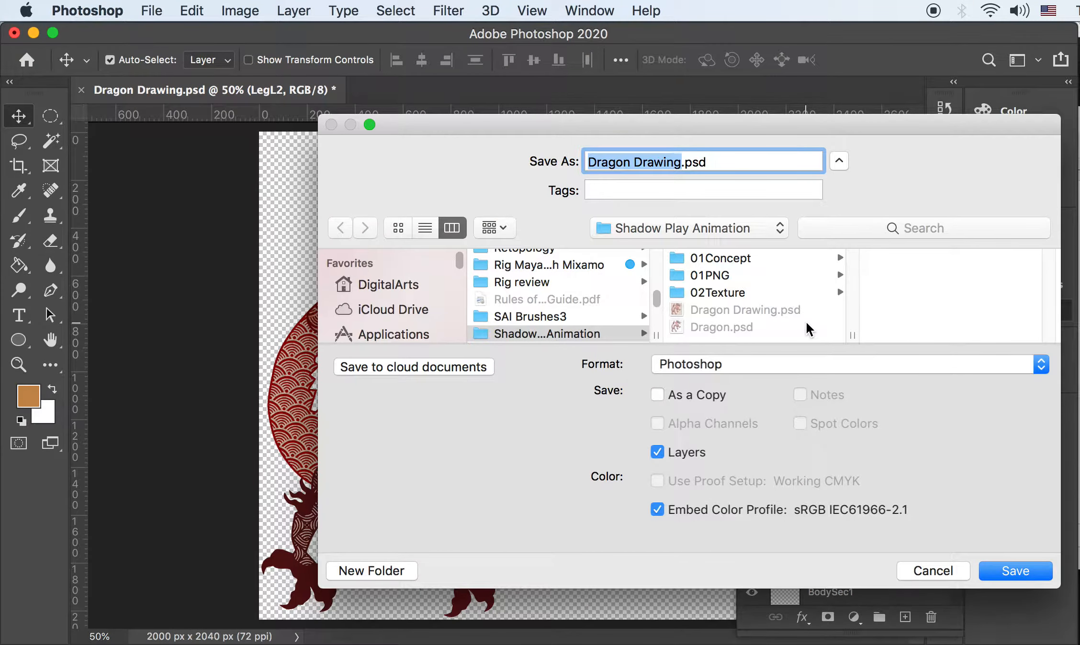
Name the file Dragon Demo.psd, save it, and accept Maximize Compatibility
{"action": "key", "text": "Right"}
{"action": "key", "text": "BackSpace"}
{"action": "key", "text": "BackSpace"}
{"action": "key", "text": "BackSpace"}
{"action": "key", "text": "BackSpace"}
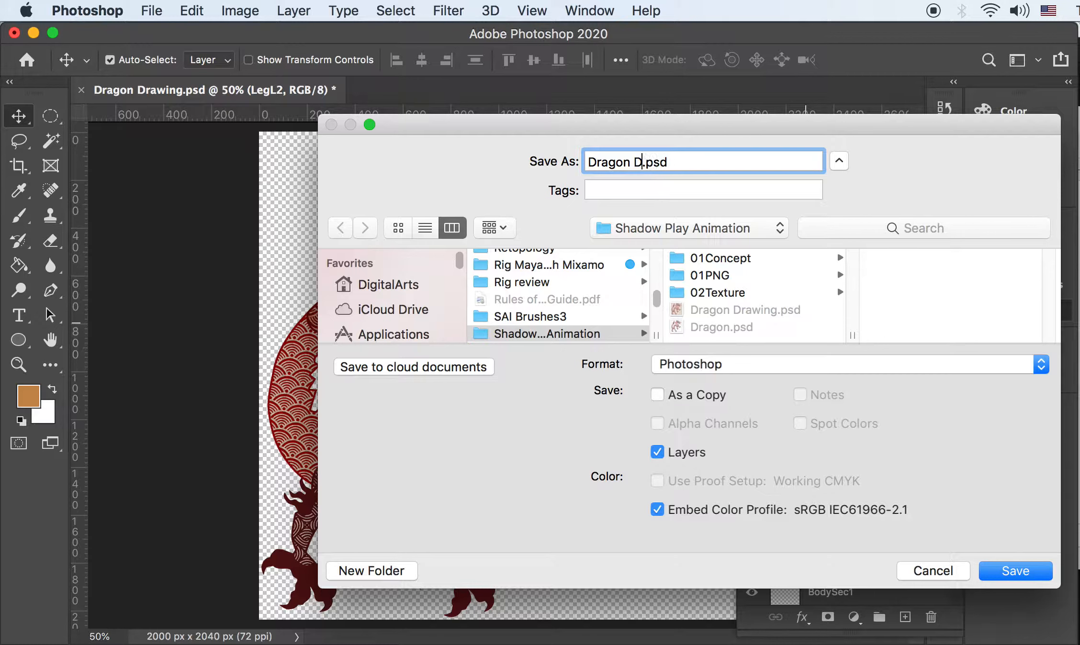
{"action": "key", "text": "Return"}
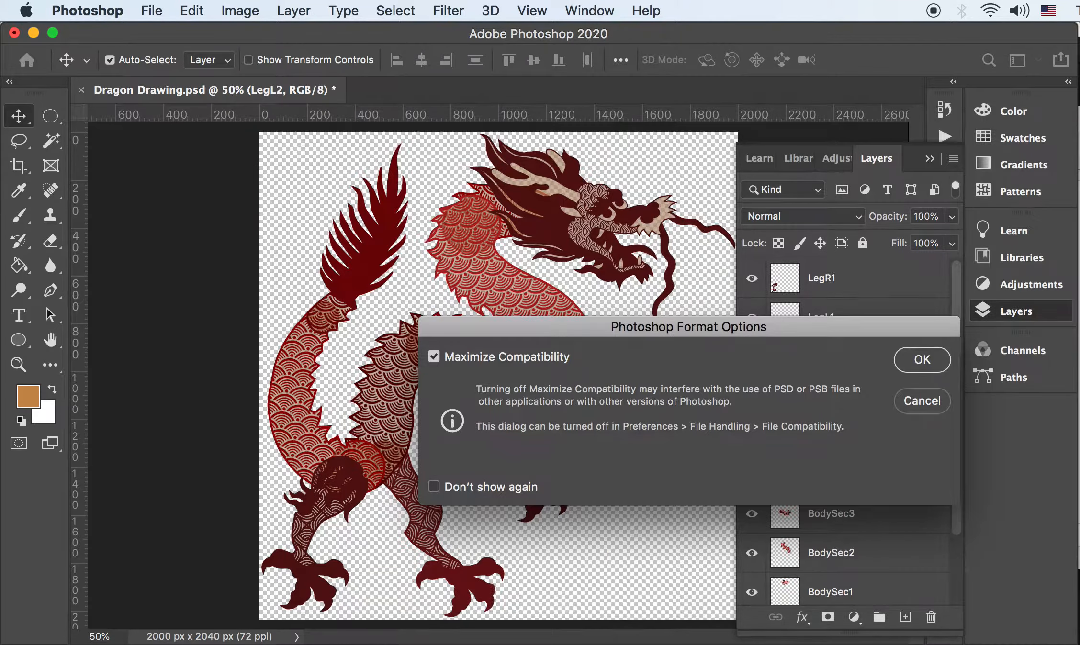
{"action": "key", "text": "Return"}
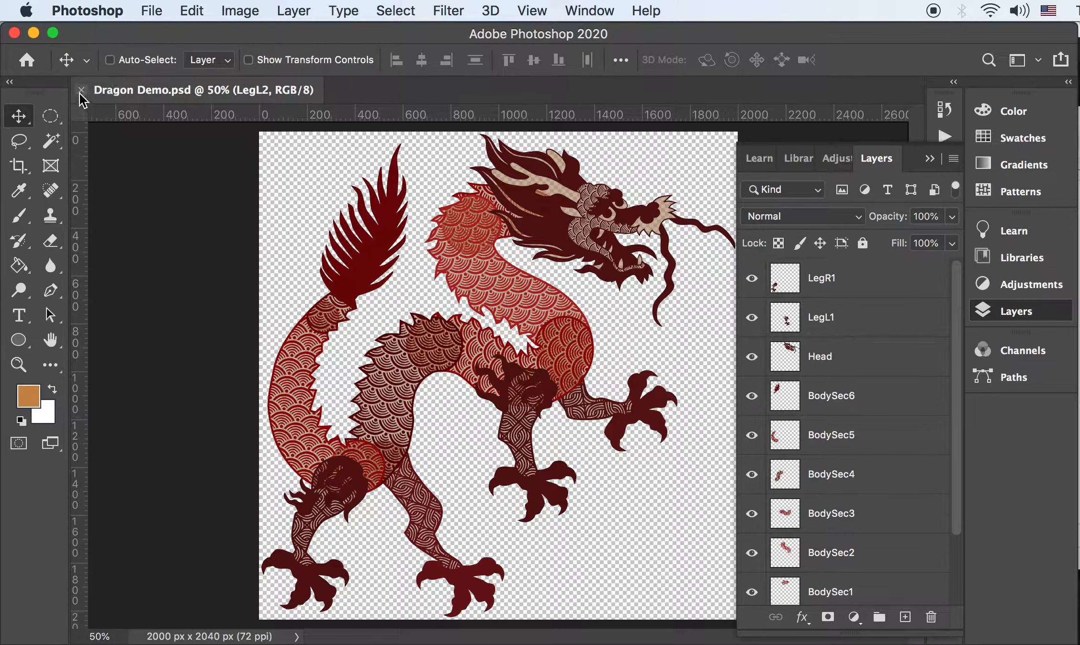
{"action": "key", "text": "super+Tab"}
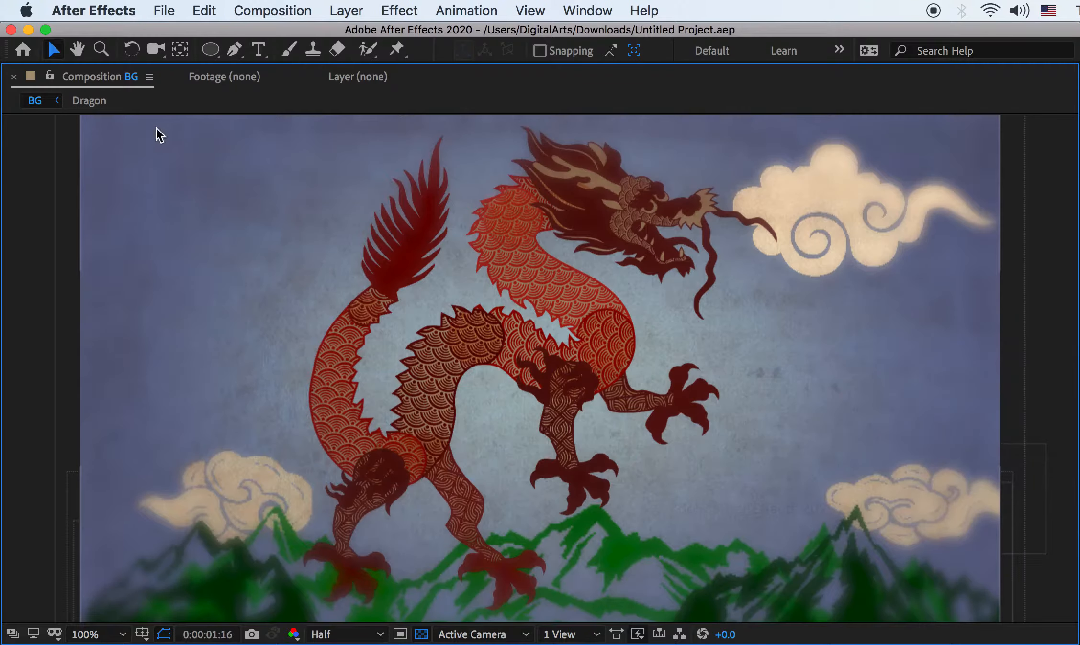
Drag Dragon Demo.psd from Finder into the Project panel as Composition - Retain Layer Sizes
{"action": "key", "text": "Tab"}
{"action": "key", "text": "Tab"}
{"action": "key", "text": "grave"}
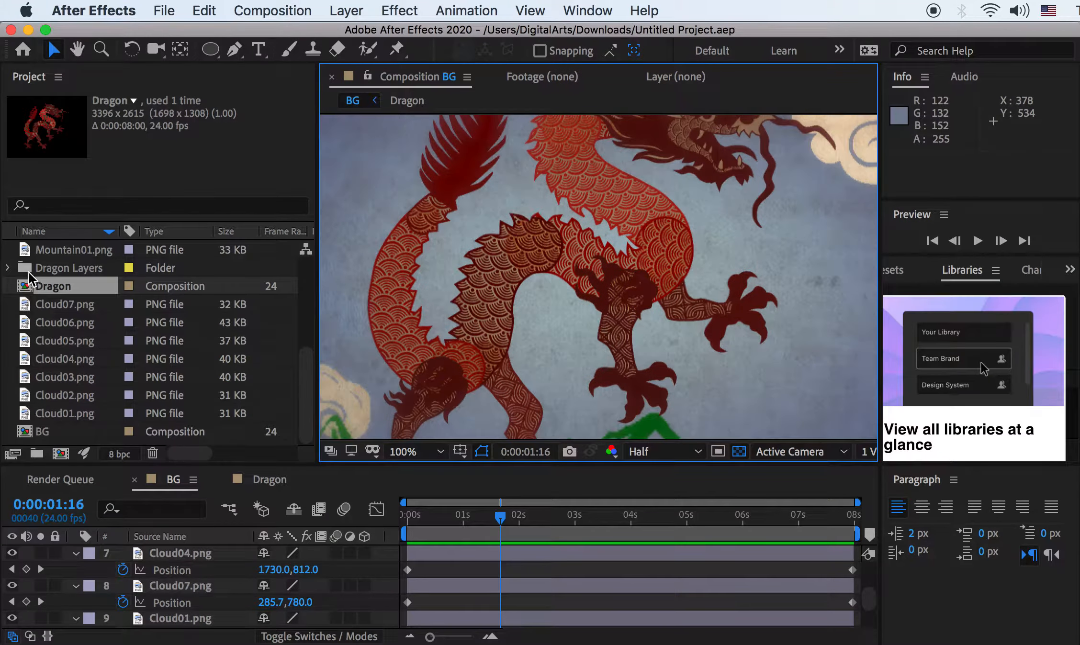
{"action": "left_click", "coordinate": [52, 340]}
{"action": "key", "text": "super+Tab"}
{"action": "key", "text": "super+Tab"}
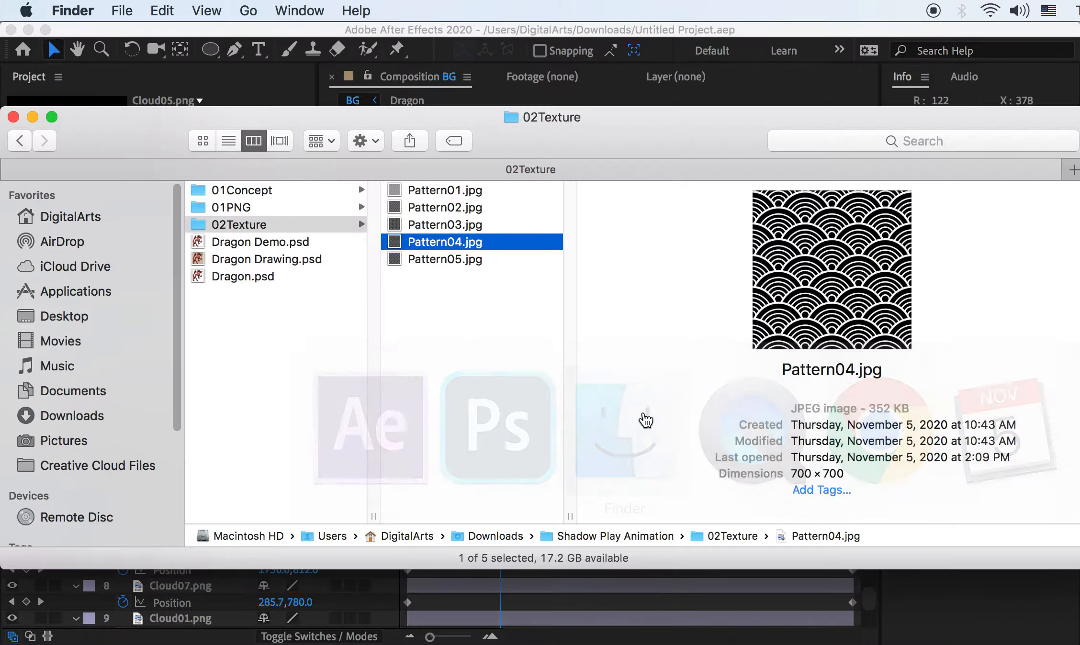
{"action": "left_click_drag", "start_coordinate": [141, 134], "coordinate": [361, 121]}
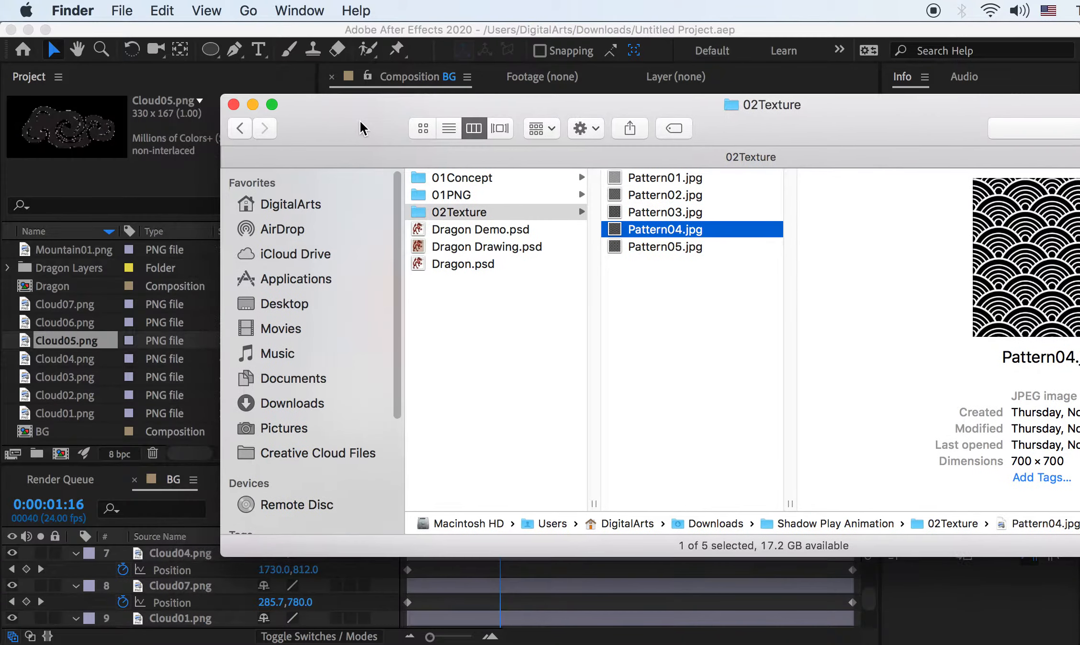
{"action": "left_click", "coordinate": [486, 229]}
{"action": "left_click_drag", "start_coordinate": [470, 228], "coordinate": [50, 361]}
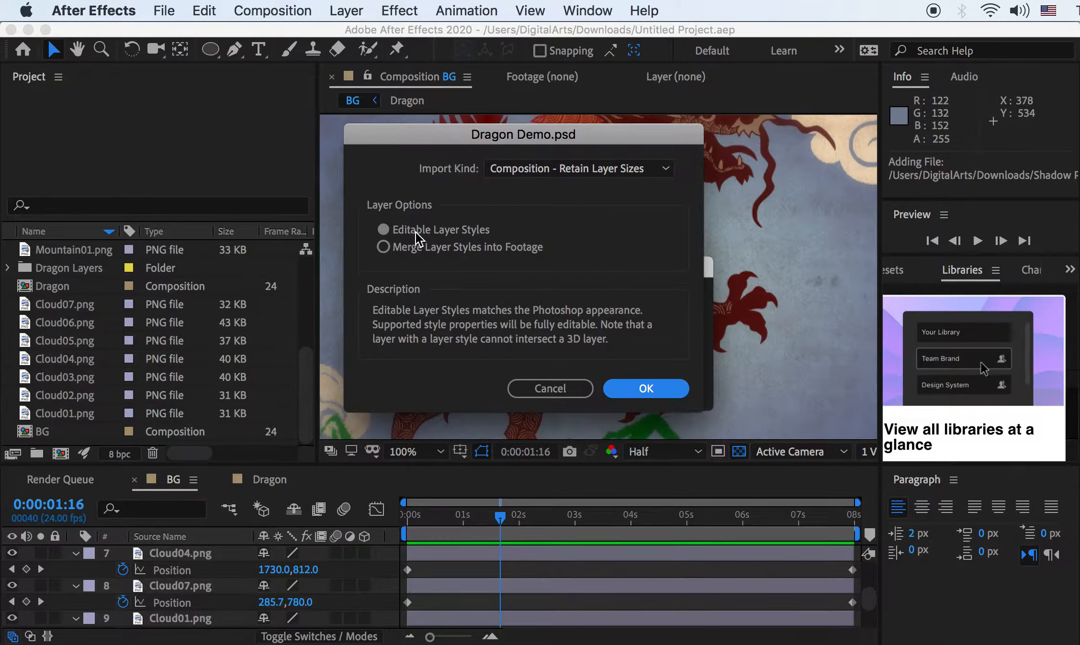
Confirm the import and review the LegR2, LegR1, LegL2, LegL1 and Head files in Dragon Demo Layers
{"action": "left_click", "coordinate": [635, 389]}
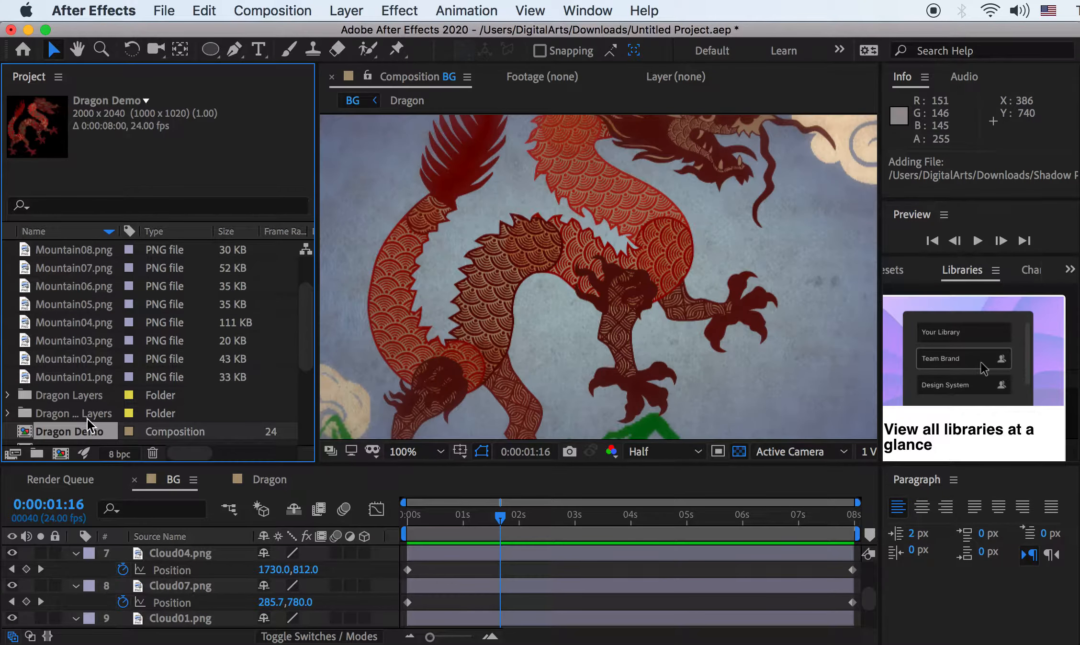
{"action": "scroll", "coordinate": [87, 419], "scroll_direction": "down", "scroll_amount": 2}
{"action": "left_click", "coordinate": [8, 377]}
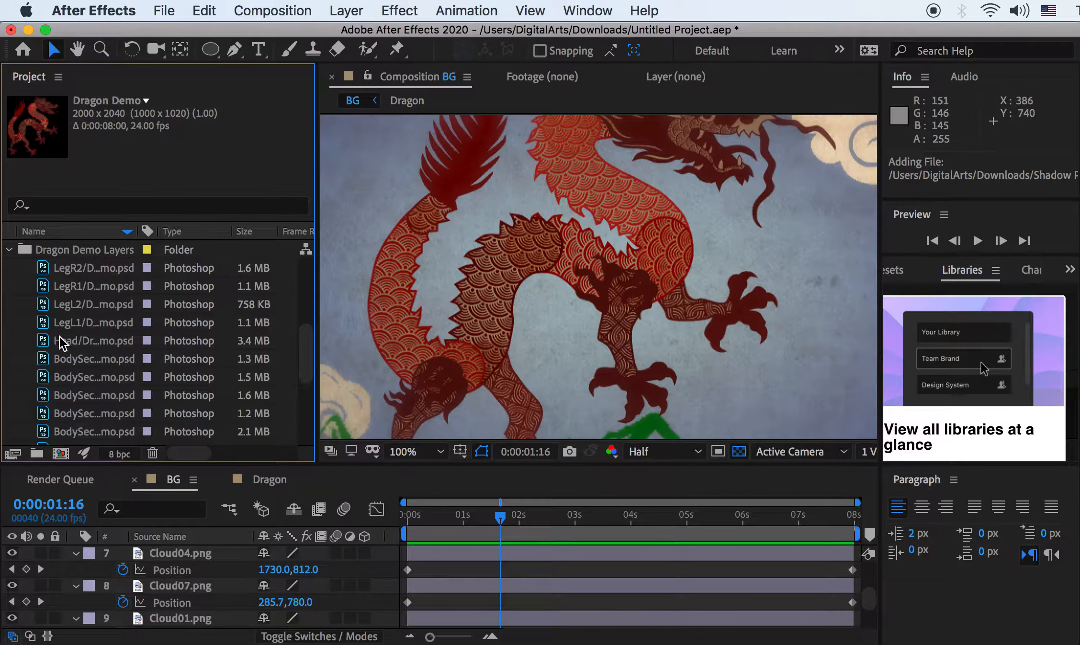
{"action": "left_click", "coordinate": [79, 273]}
{"action": "left_click", "coordinate": [81, 292]}
{"action": "left_click", "coordinate": [82, 304]}
{"action": "left_click", "coordinate": [83, 317]}
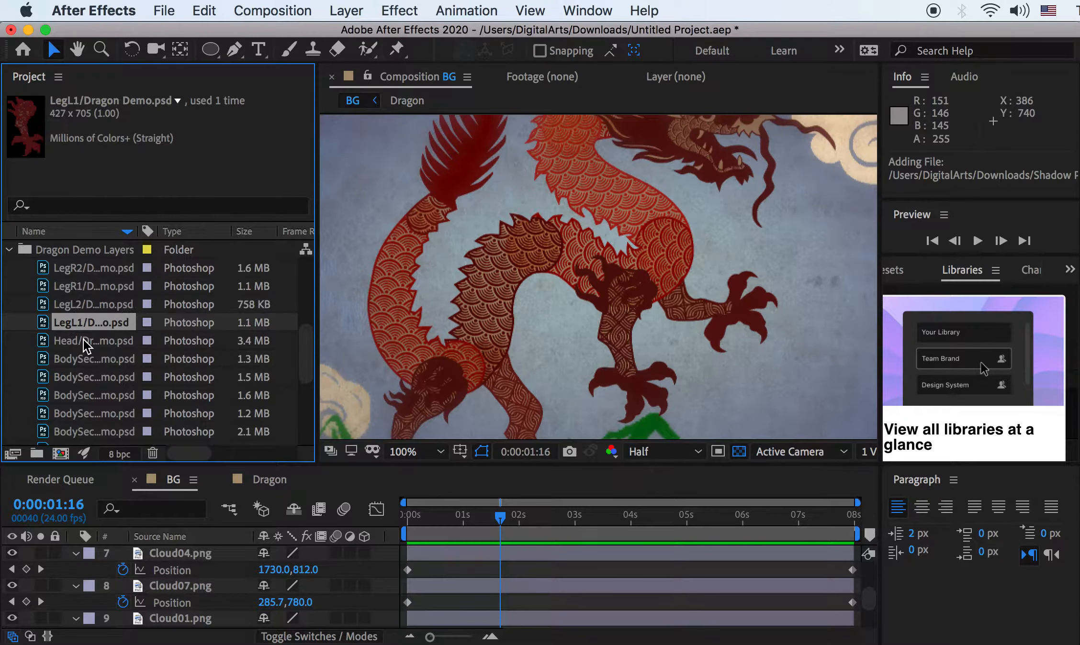
{"action": "left_click", "coordinate": [89, 347]}
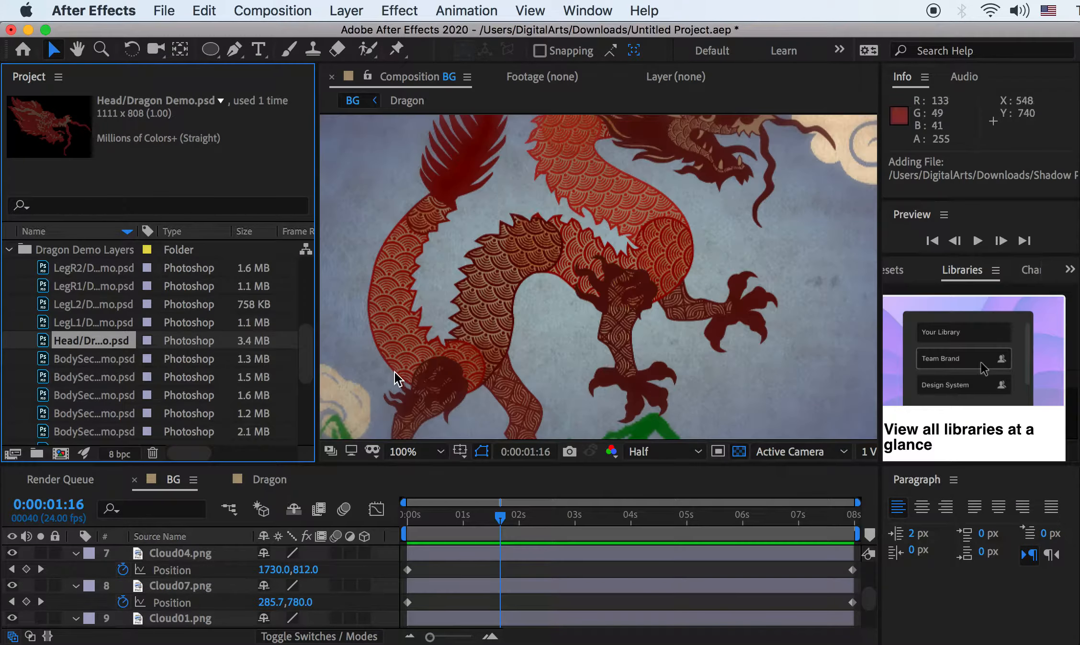
{"action": "key", "text": "super+Tab"}
{"action": "key", "text": "super+Tab"}
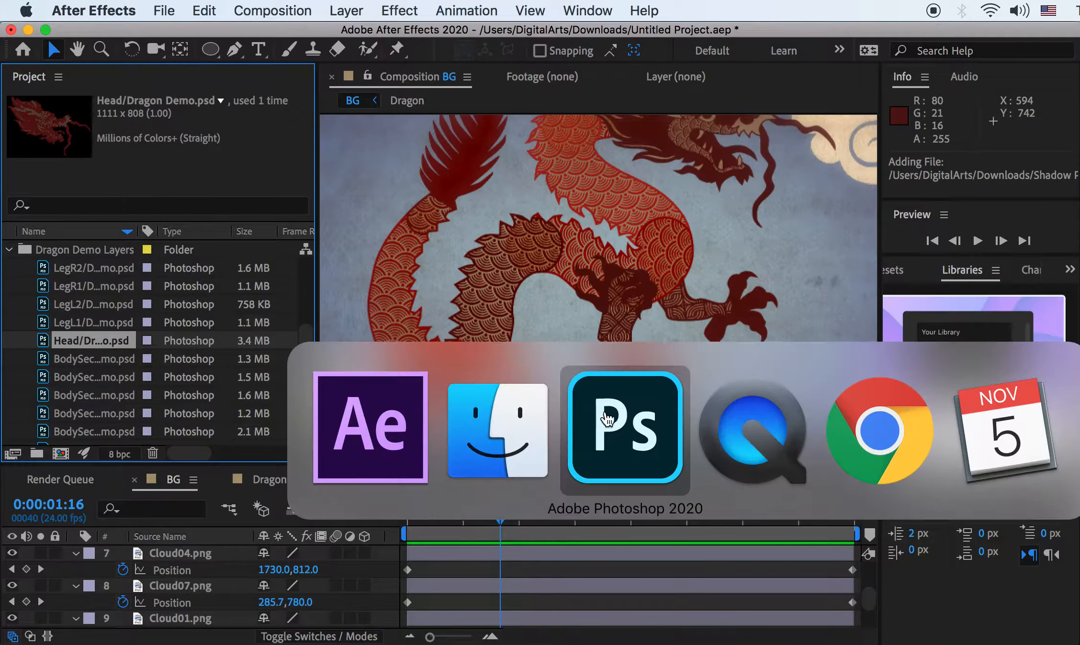
{"action": "key", "text": "super+Tab"}
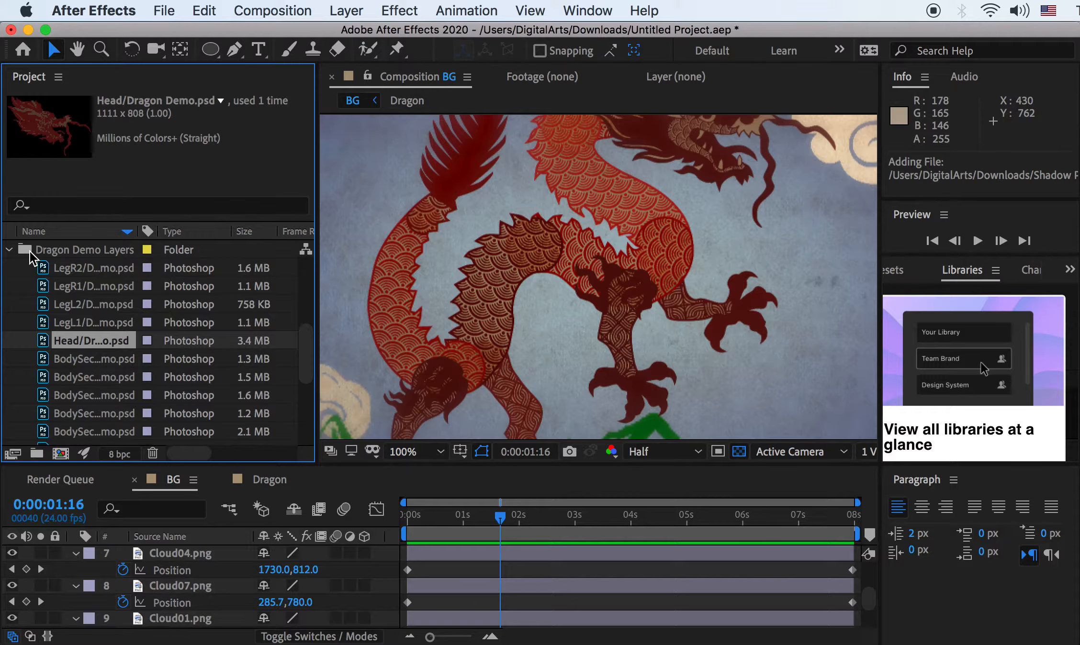
{"action": "left_click", "coordinate": [9, 249]}
Open the Dragon Demo composition, toggle LegL1's visibility, then return to the BG composition
{"action": "double_click", "coordinate": [64, 287]}
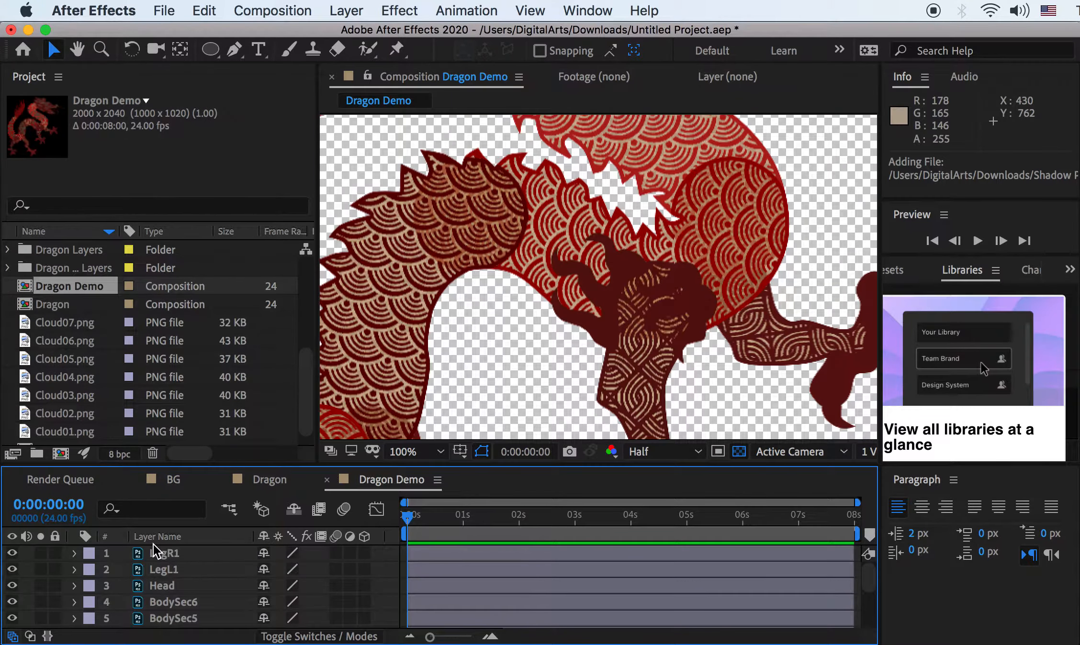
{"action": "key", "text": "super+Tab"}
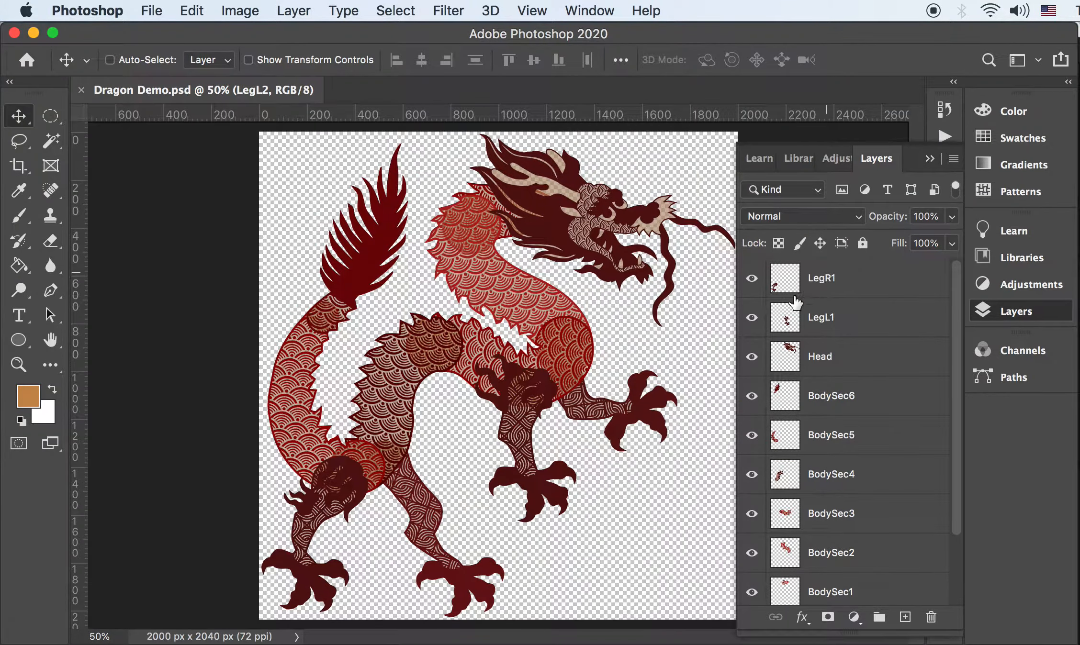
{"action": "key", "text": "super+Tab"}
{"action": "scroll", "coordinate": [532, 305], "scroll_direction": "down", "scroll_amount": 4}
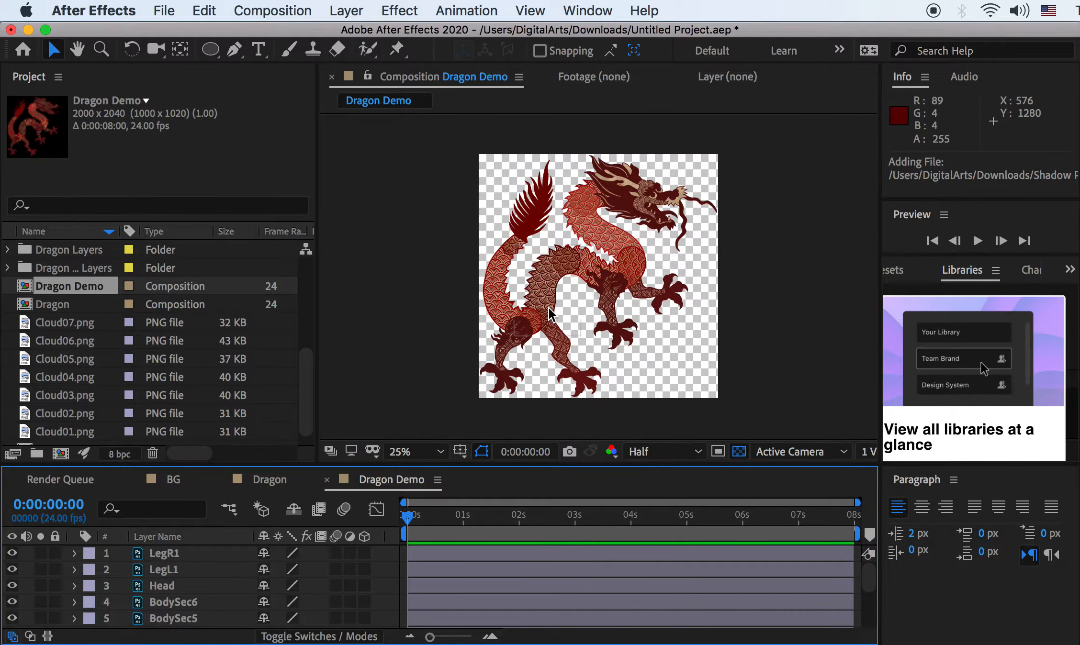
{"action": "left_click", "coordinate": [13, 569]}
{"action": "left_click", "coordinate": [12, 569]}
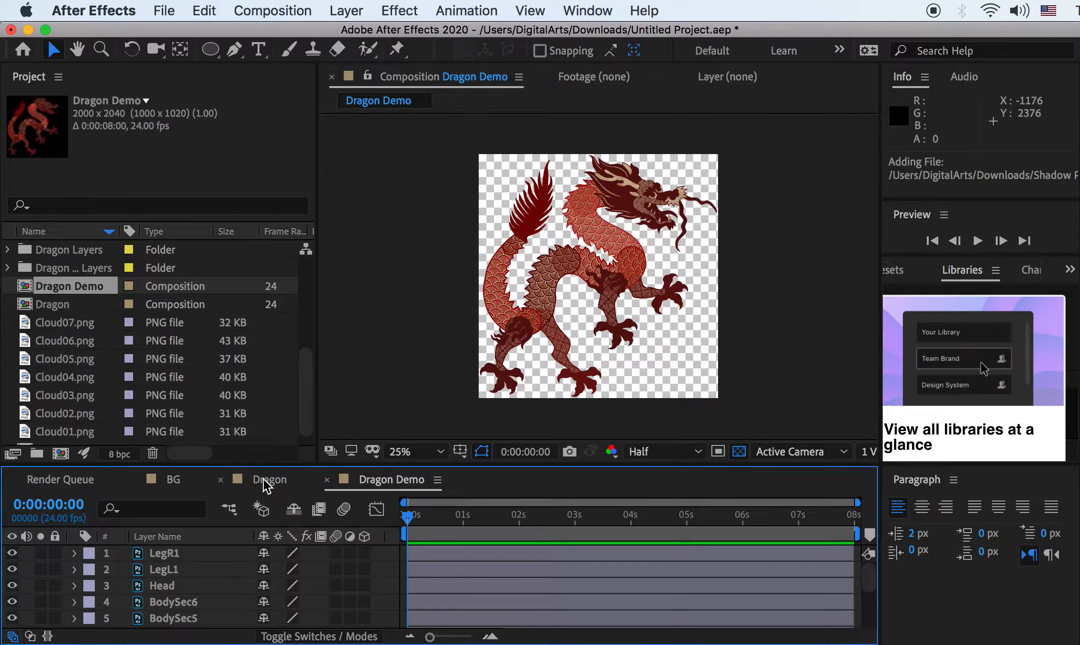
{"action": "left_click", "coordinate": [169, 479]}
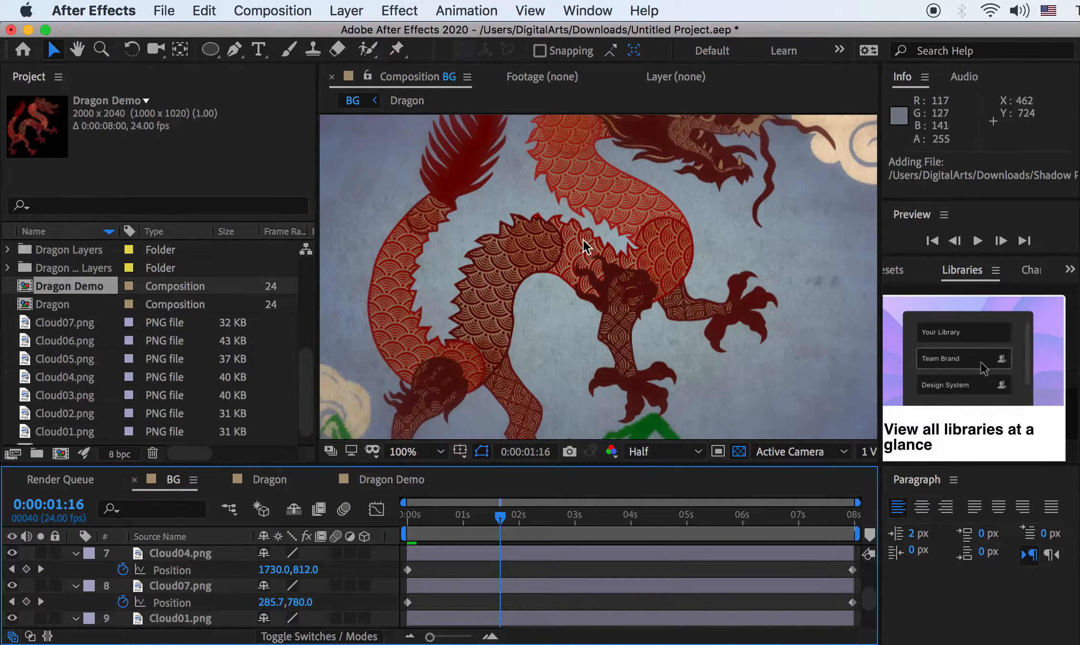
Zoom out the BG view and start a new composition named BG Demo
{"action": "key", "text": "comma"}
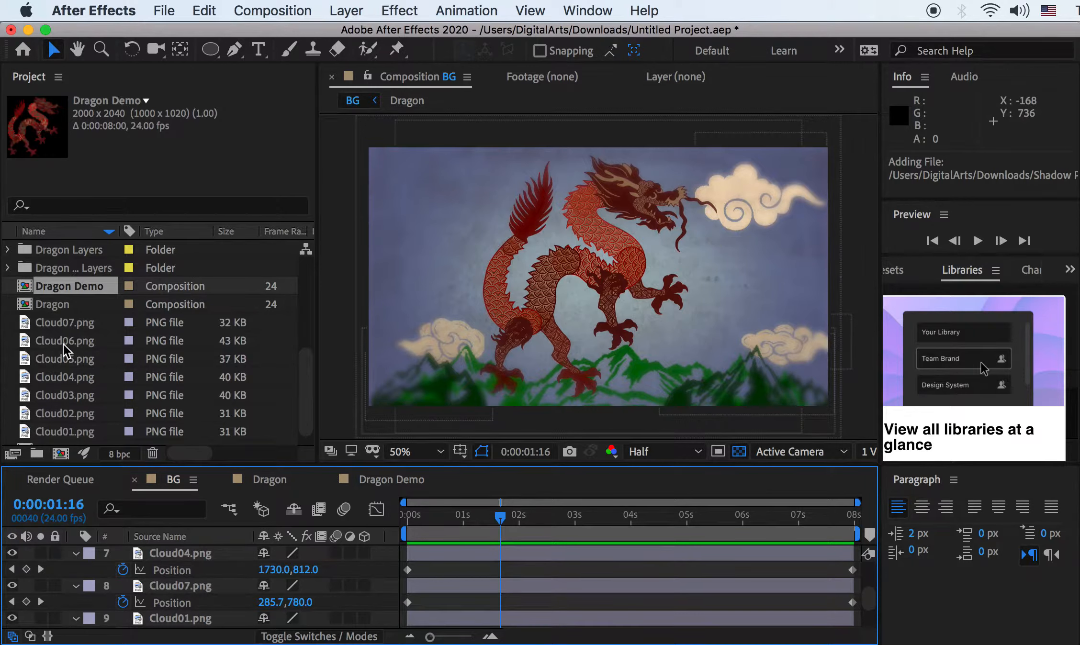
{"action": "right_click", "coordinate": [8, 346]}
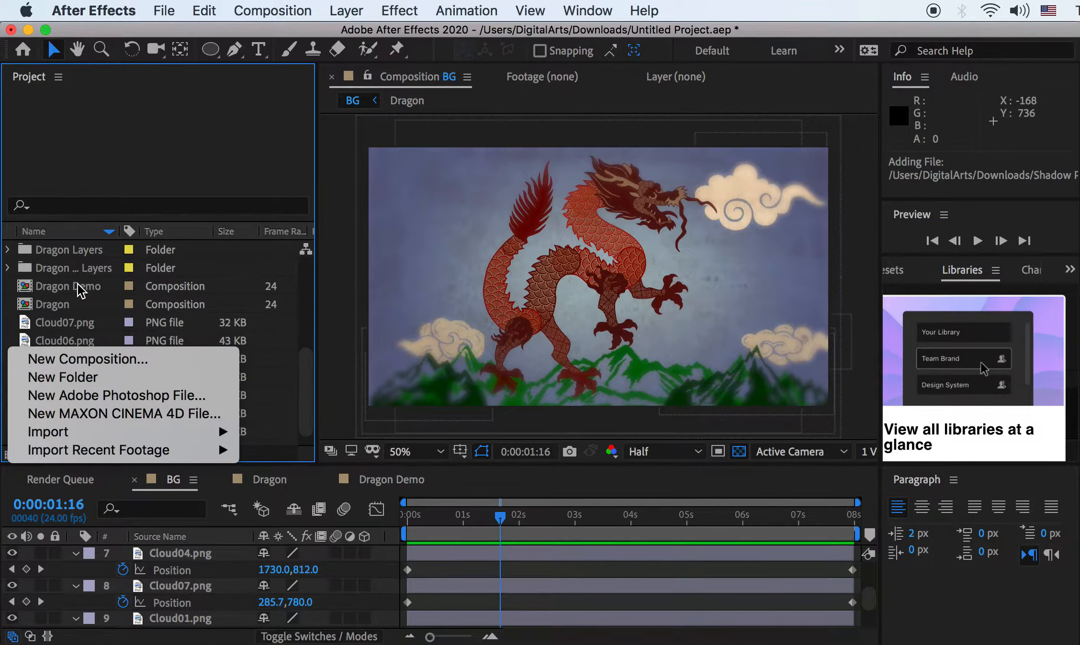
{"action": "left_click", "coordinate": [22, 337]}
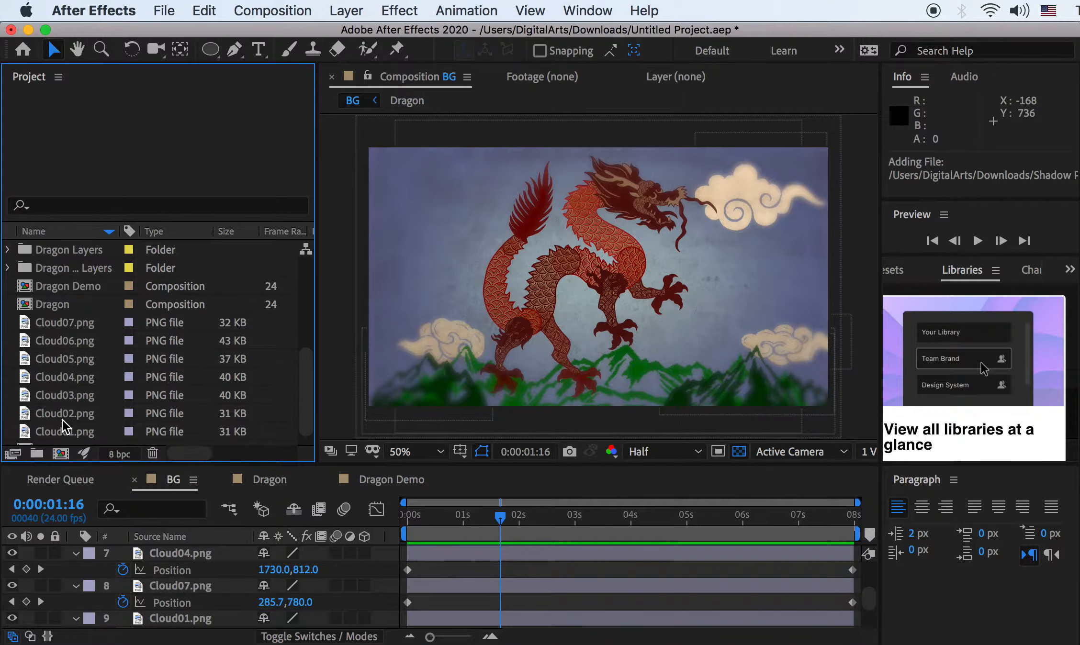
{"action": "left_click", "coordinate": [60, 453]}
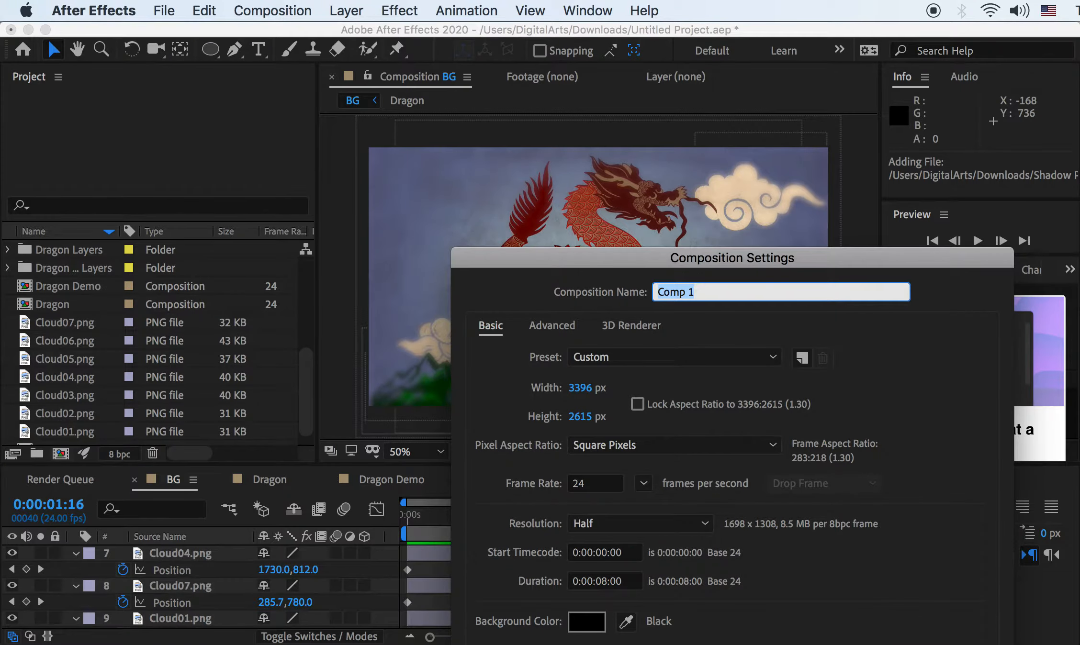
{"action": "key", "text": "Escape"}
{"action": "left_click", "coordinate": [268, 10]}
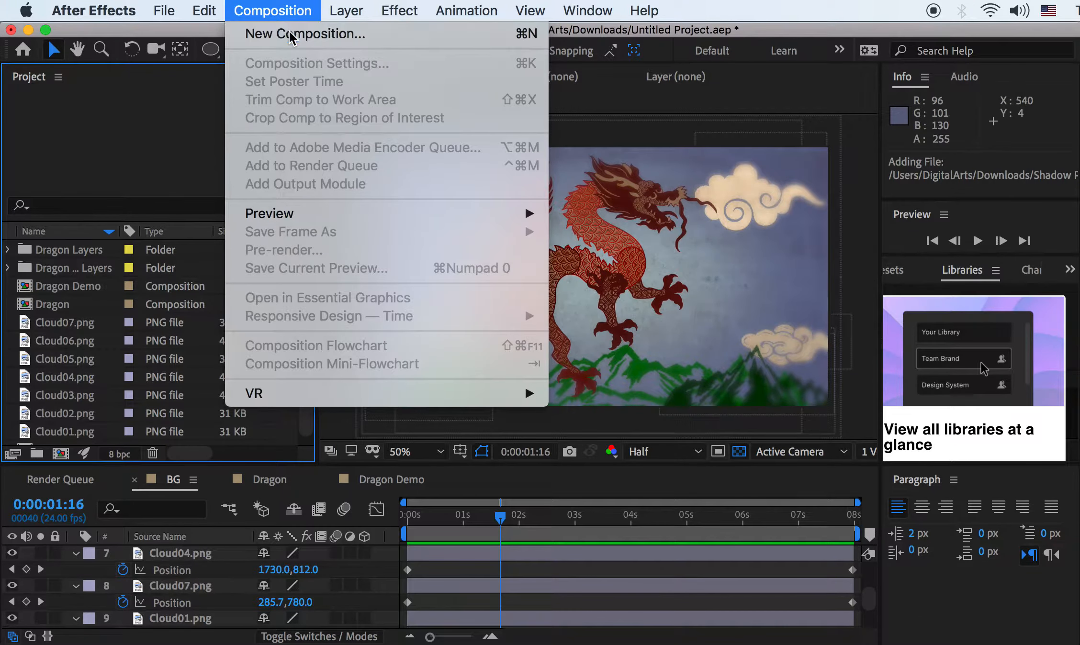
{"action": "left_click", "coordinate": [290, 37]}
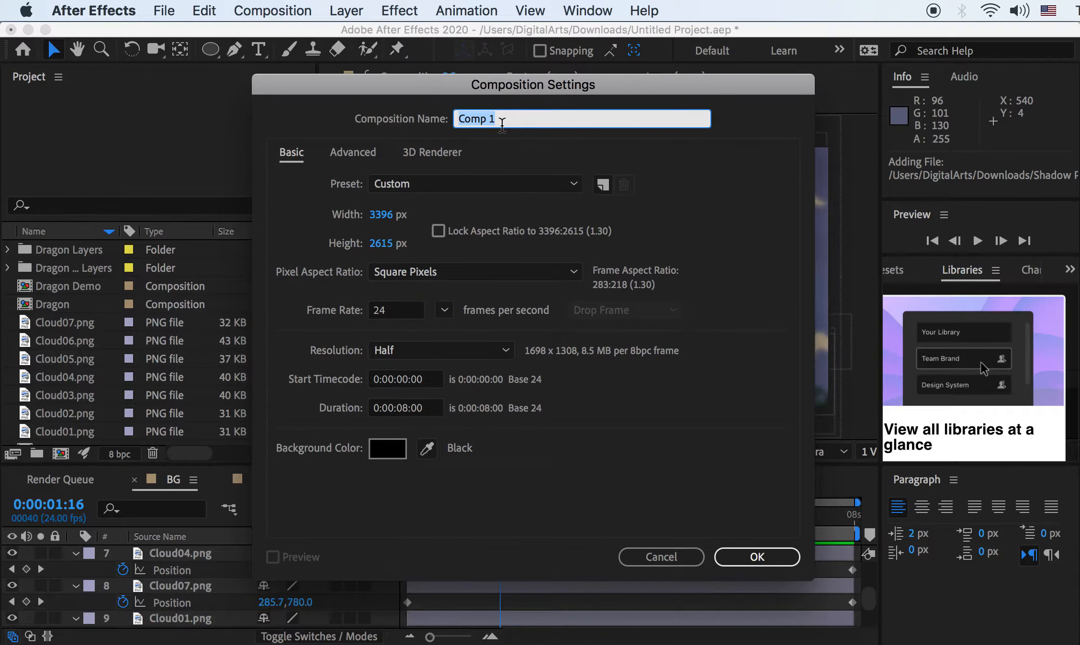
{"action": "type", "text": "BG Demo"}
Set the composition to 1920×1080, HDTV 1080 24 preset, 8-second duration, and create it
{"action": "left_click", "coordinate": [380, 216]}
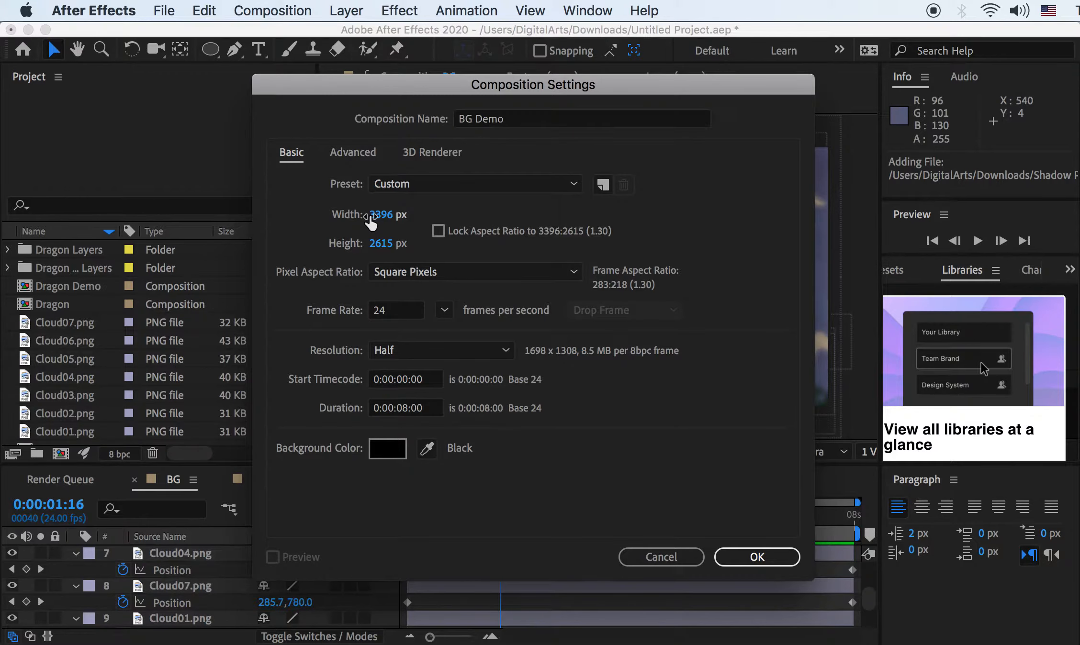
{"action": "type", "text": "1920"}
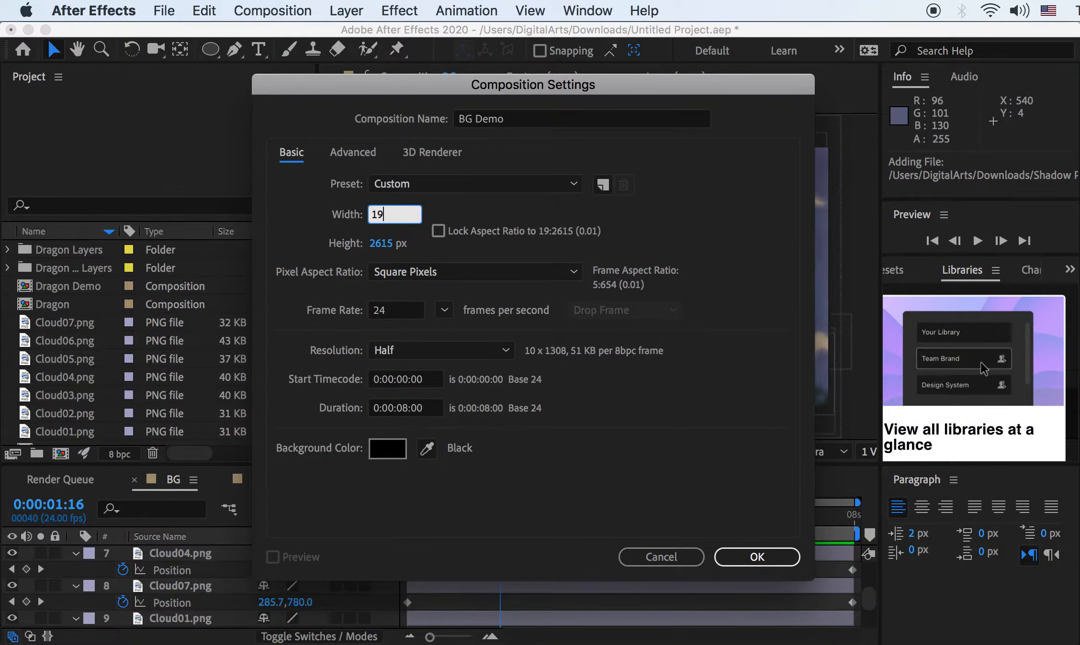
{"action": "left_click", "coordinate": [384, 244]}
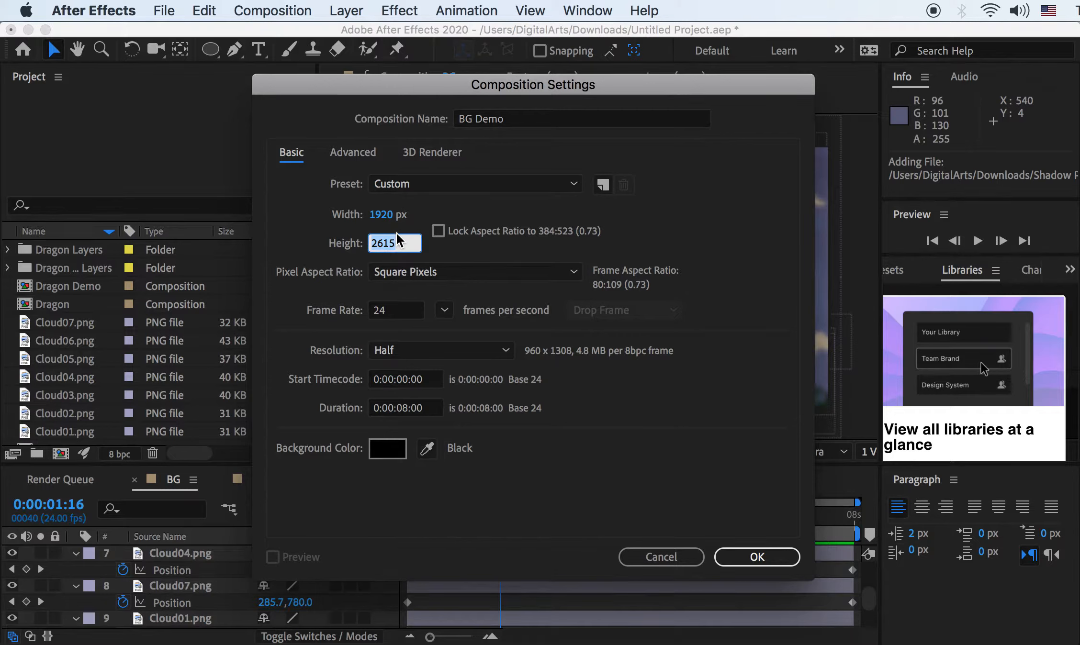
{"action": "type", "text": "1080"}
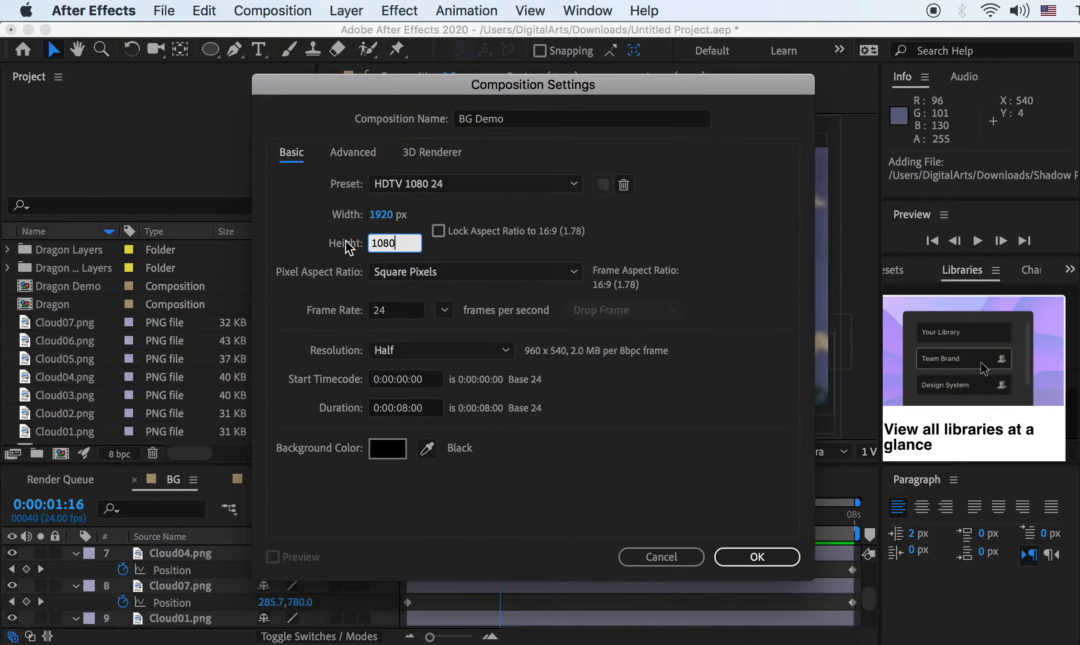
{"action": "left_click", "coordinate": [507, 186]}
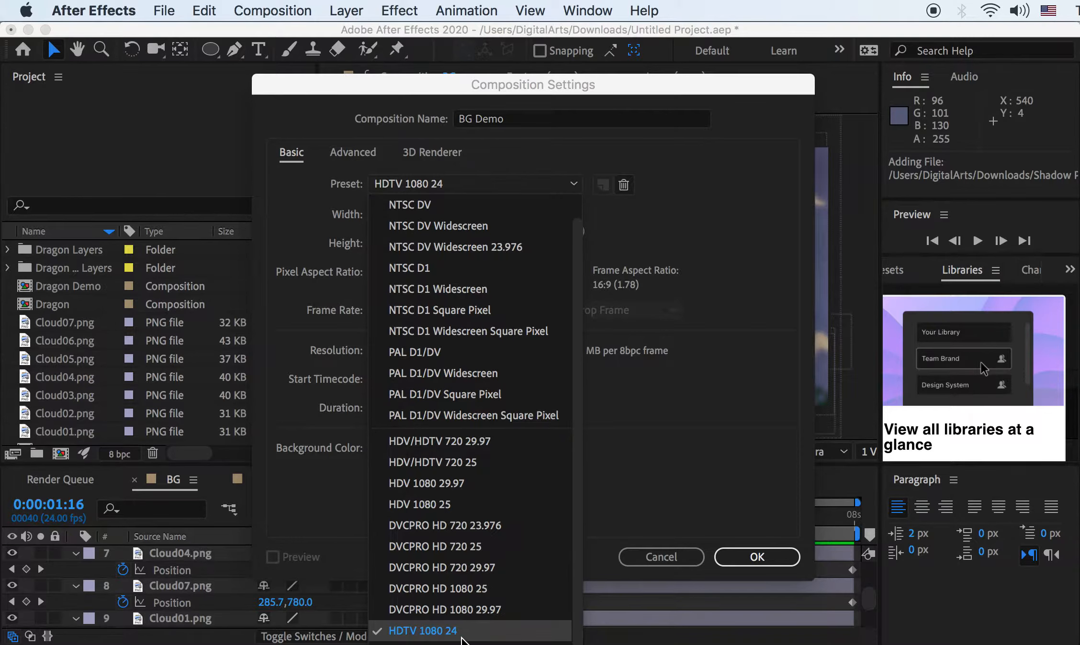
{"action": "left_click", "coordinate": [461, 635]}
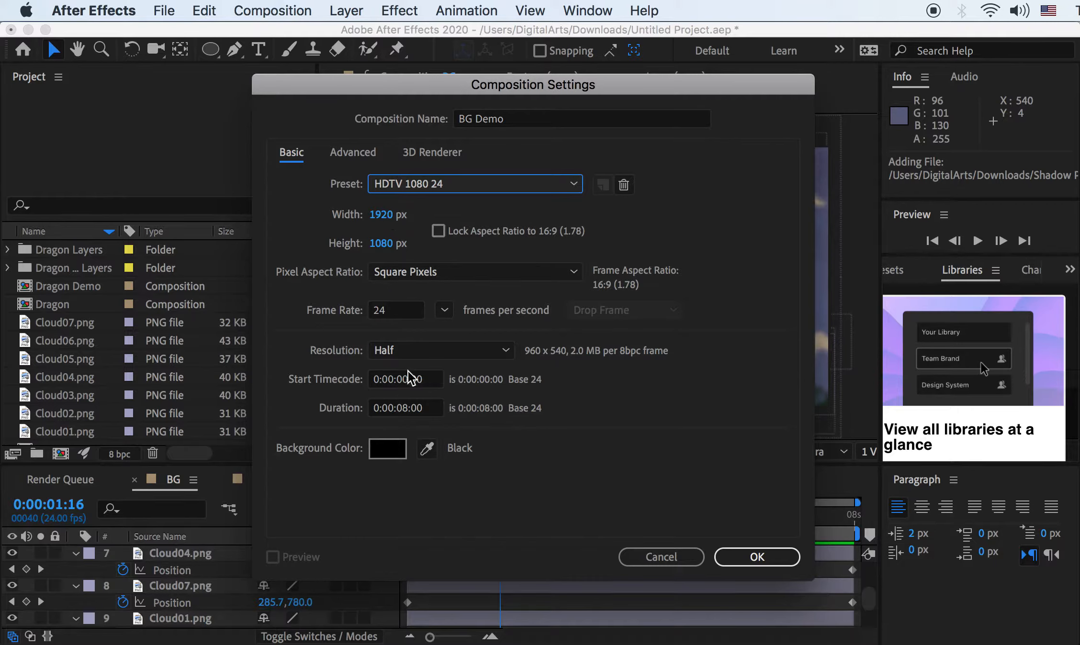
{"action": "left_click", "coordinate": [403, 410]}
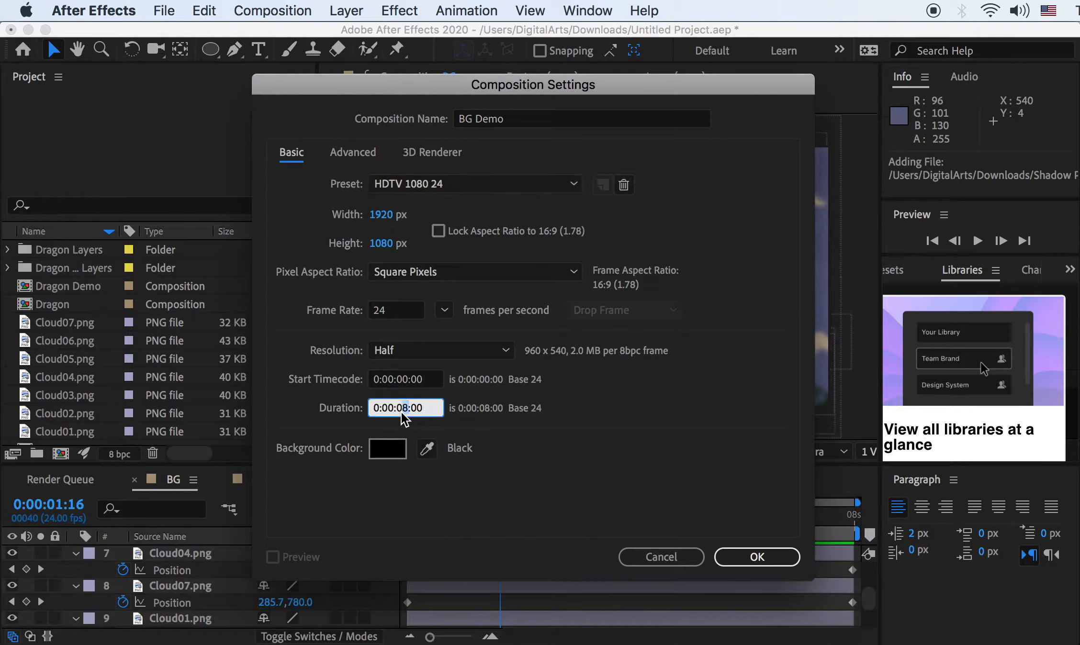
{"action": "left_click", "coordinate": [695, 539]}
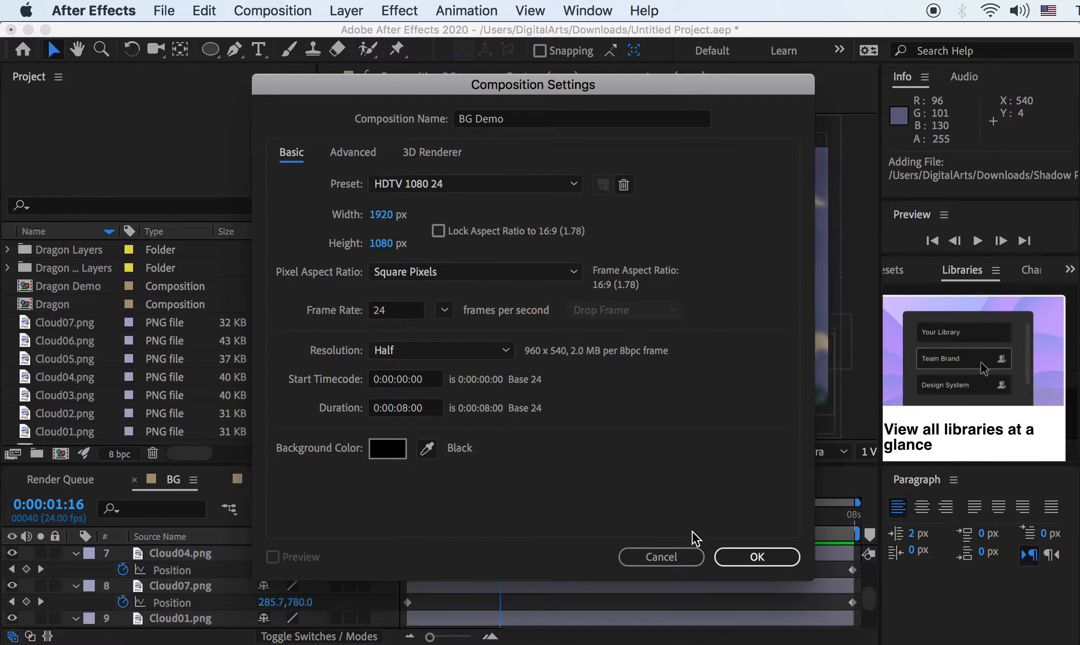
{"action": "left_click", "coordinate": [764, 559]}
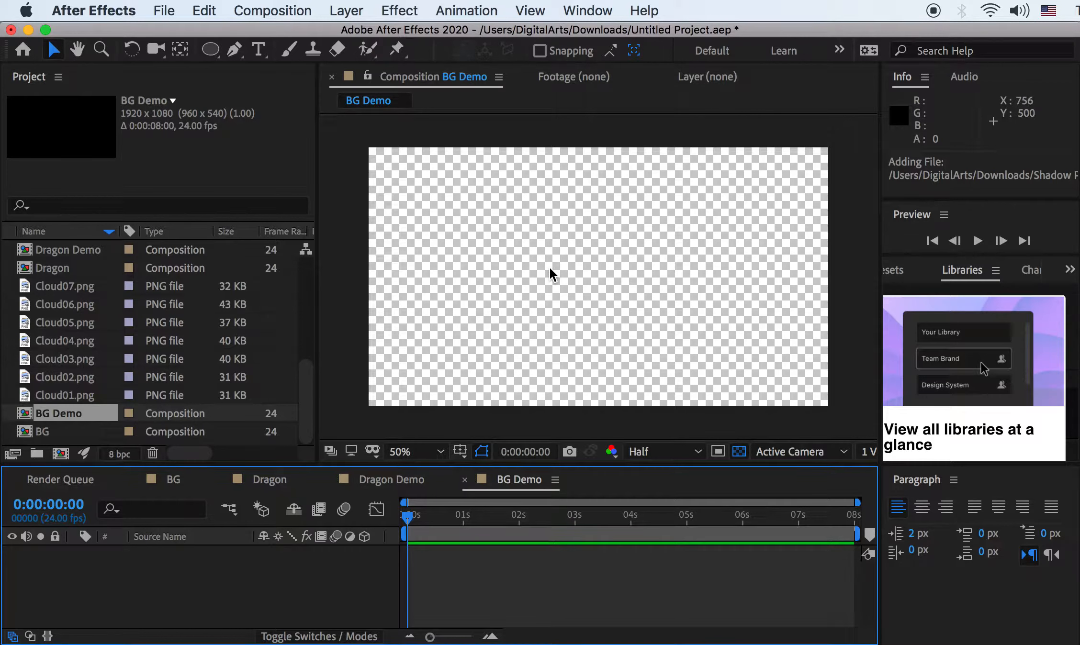
{"action": "right_click", "coordinate": [129, 571]}
{"action": "mouse_move", "coordinate": [186, 590]}
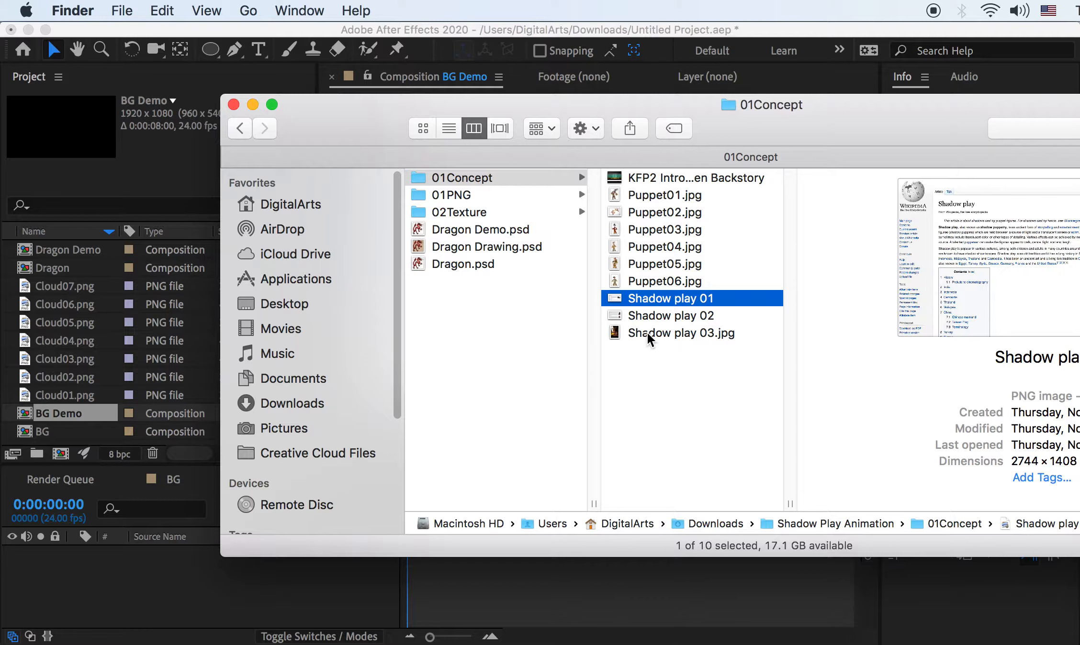
{"action": "double_click", "coordinate": [643, 332]}
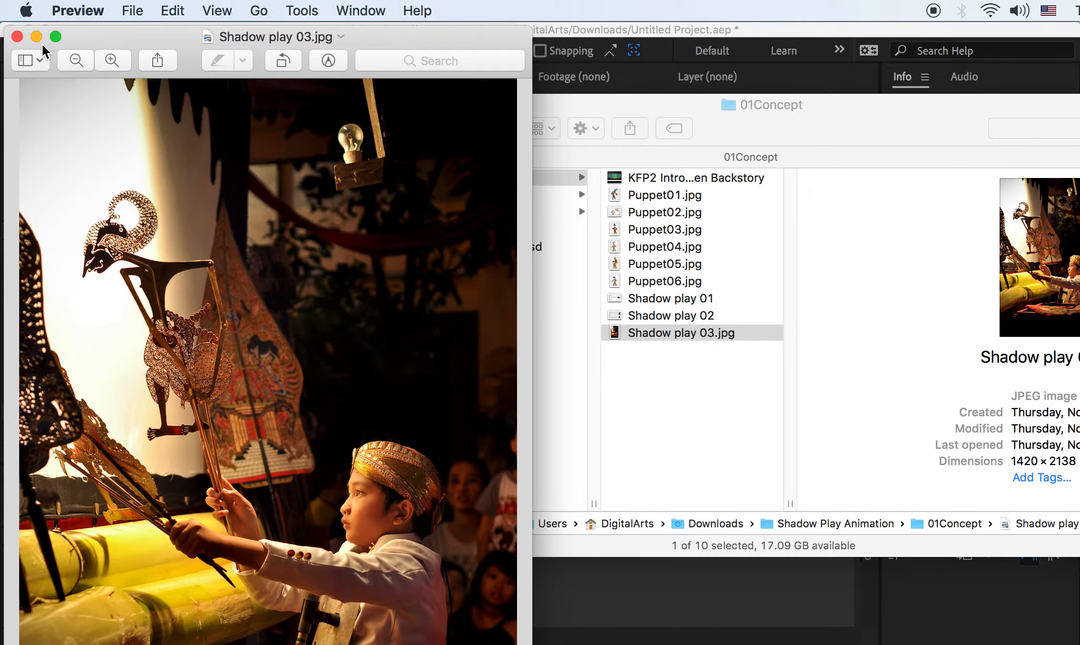
{"action": "left_click", "coordinate": [17, 37]}
{"action": "left_click", "coordinate": [197, 28]}
Add a full-frame medium-blue 4586C7 solid to BG Demo
{"action": "right_click", "coordinate": [130, 566]}
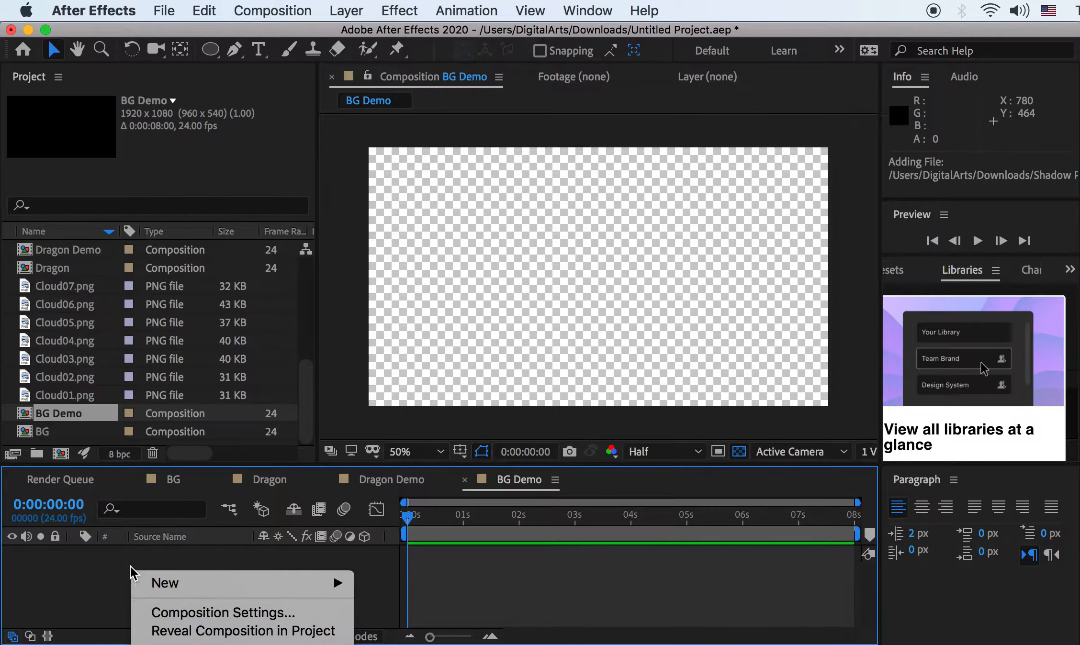
{"action": "mouse_move", "coordinate": [297, 584]}
{"action": "left_click", "coordinate": [439, 632]}
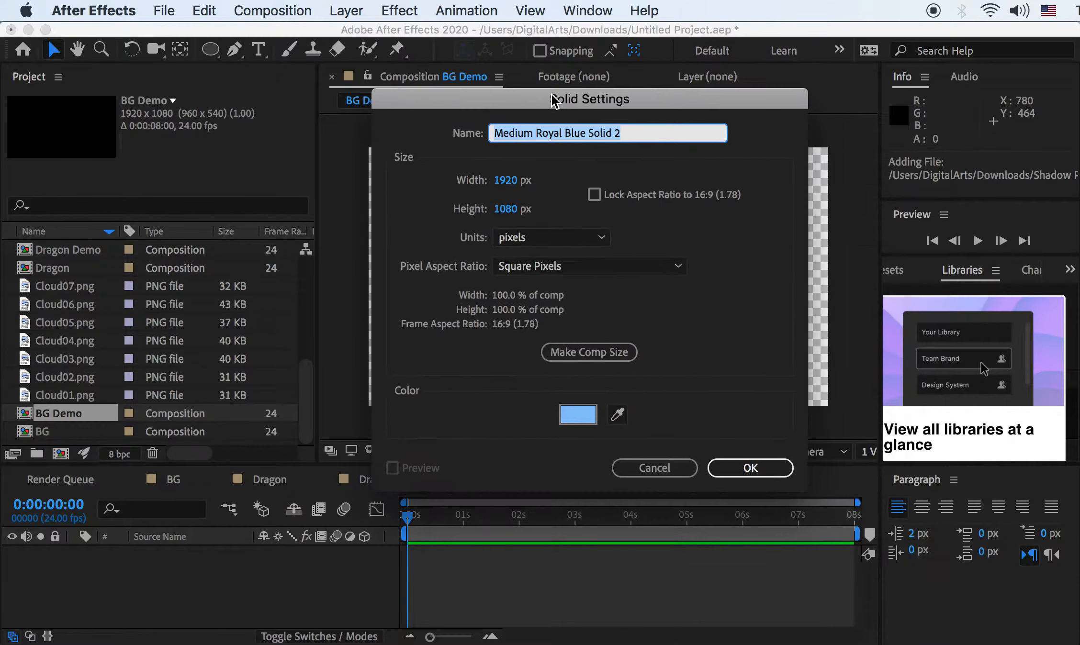
{"action": "left_click", "coordinate": [579, 416]}
{"action": "mouse_move", "coordinate": [706, 324]}
{"action": "left_mouse_down"}
{"action": "mouse_move", "coordinate": [749, 352]}
{"action": "mouse_move", "coordinate": [756, 372]}
{"action": "left_mouse_up"}
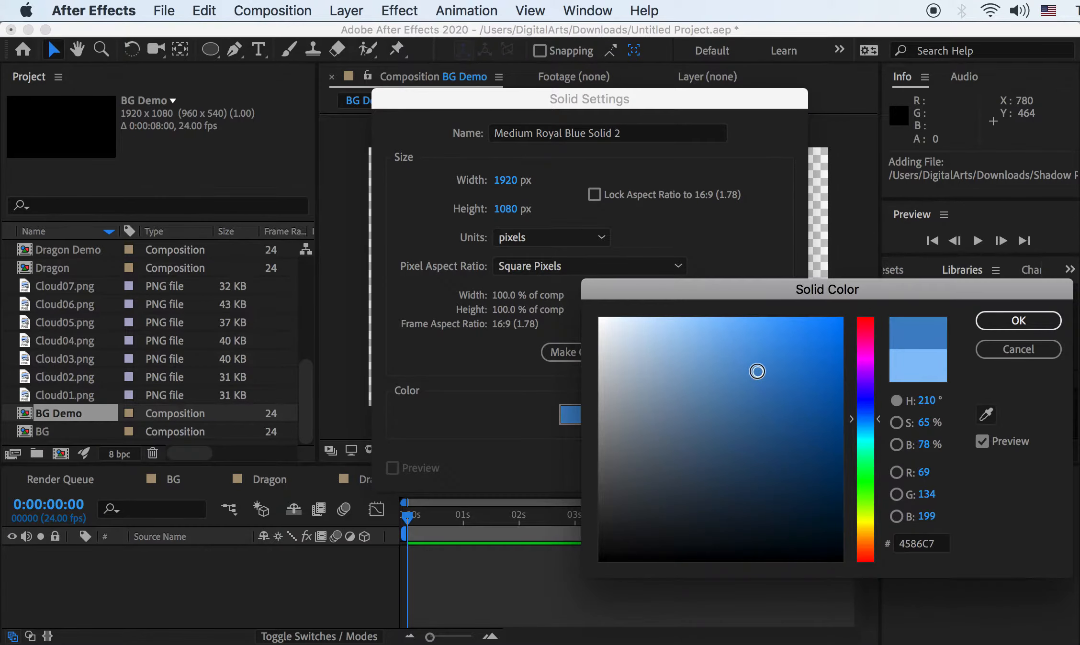
{"action": "left_click", "coordinate": [987, 325]}
{"action": "left_click", "coordinate": [759, 469]}
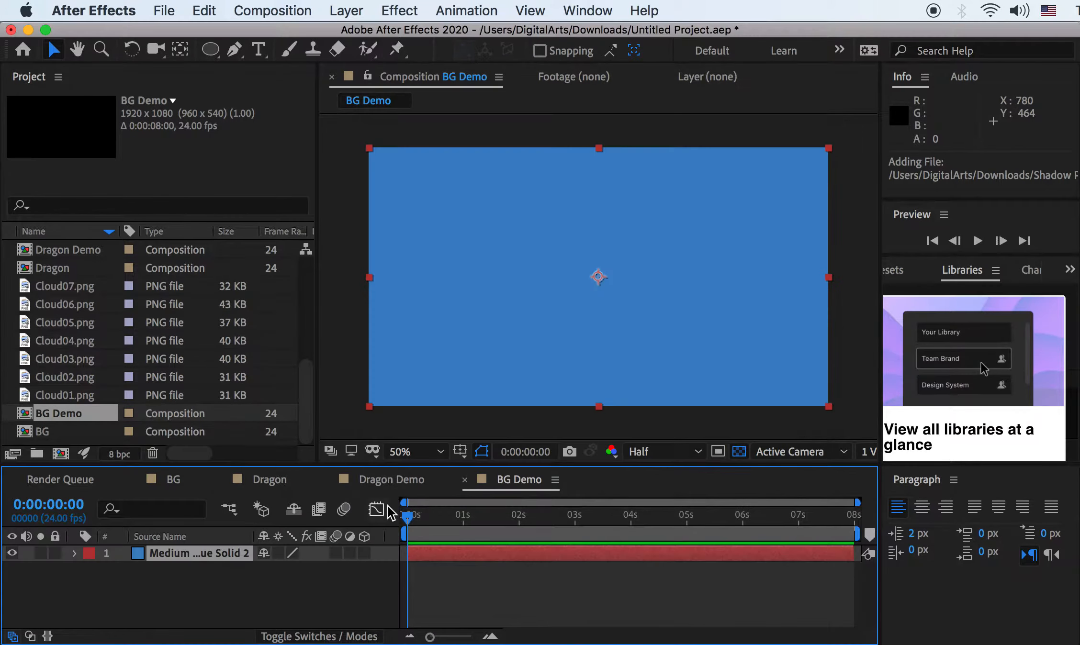
Add a light-blue 9DCCFB solid on top of the medium-blue one
{"action": "right_click", "coordinate": [156, 588]}
{"action": "mouse_move", "coordinate": [216, 601]}
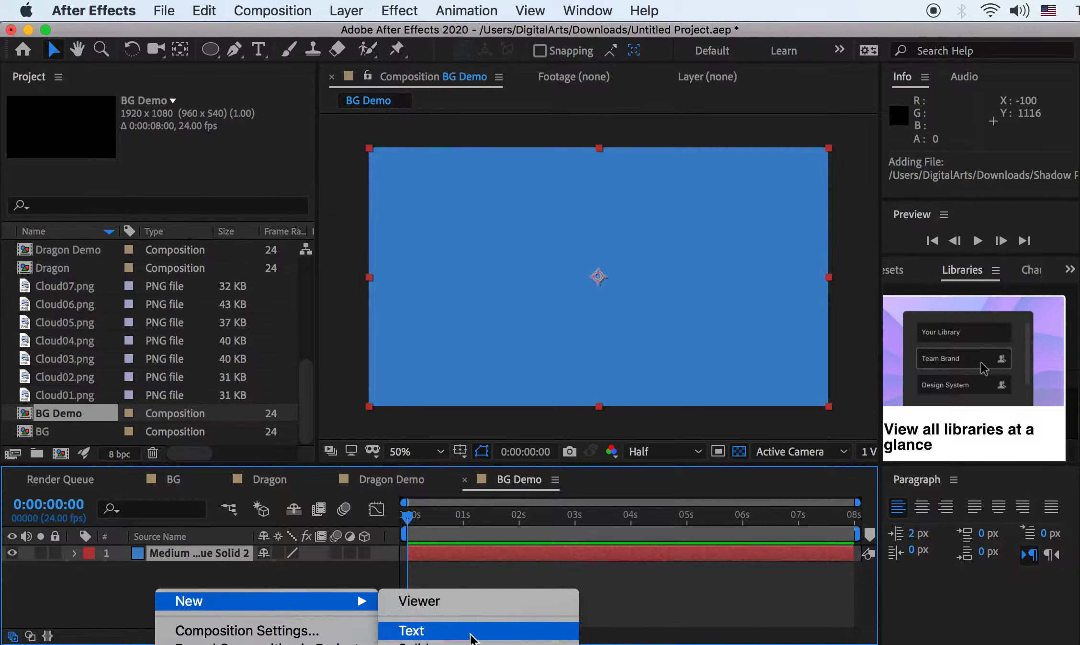
{"action": "left_click", "coordinate": [417, 643]}
{"action": "left_click", "coordinate": [579, 418]}
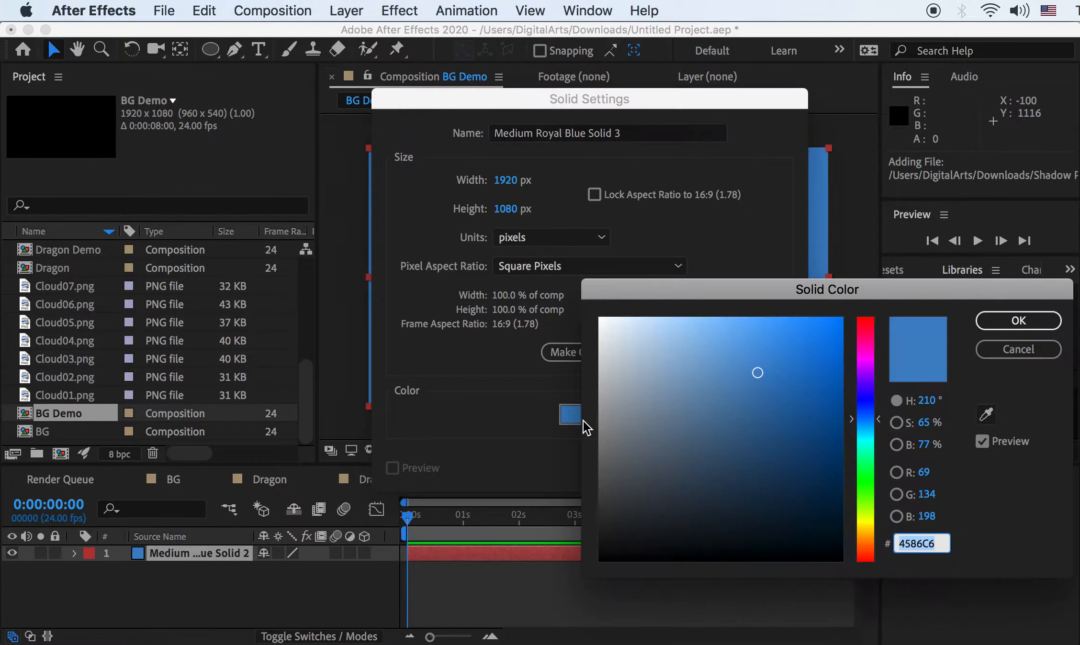
{"action": "mouse_move", "coordinate": [732, 355]}
{"action": "left_mouse_down"}
{"action": "mouse_move", "coordinate": [685, 315]}
{"action": "mouse_move", "coordinate": [690, 326]}
{"action": "left_mouse_up"}
{"action": "left_click", "coordinate": [1018, 321]}
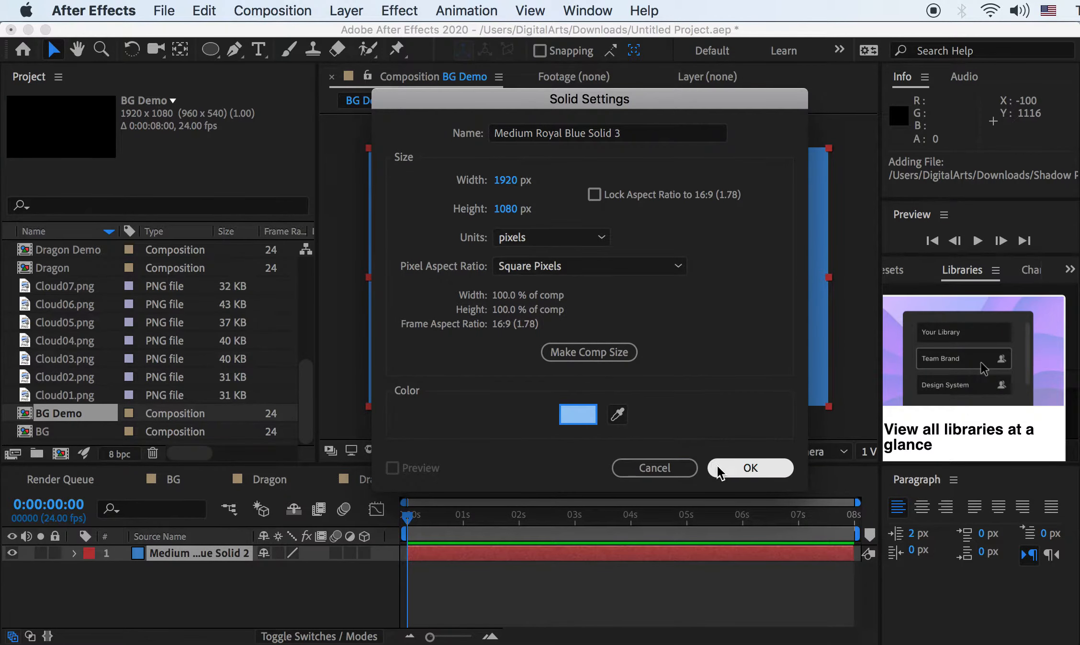
{"action": "left_click", "coordinate": [744, 468]}
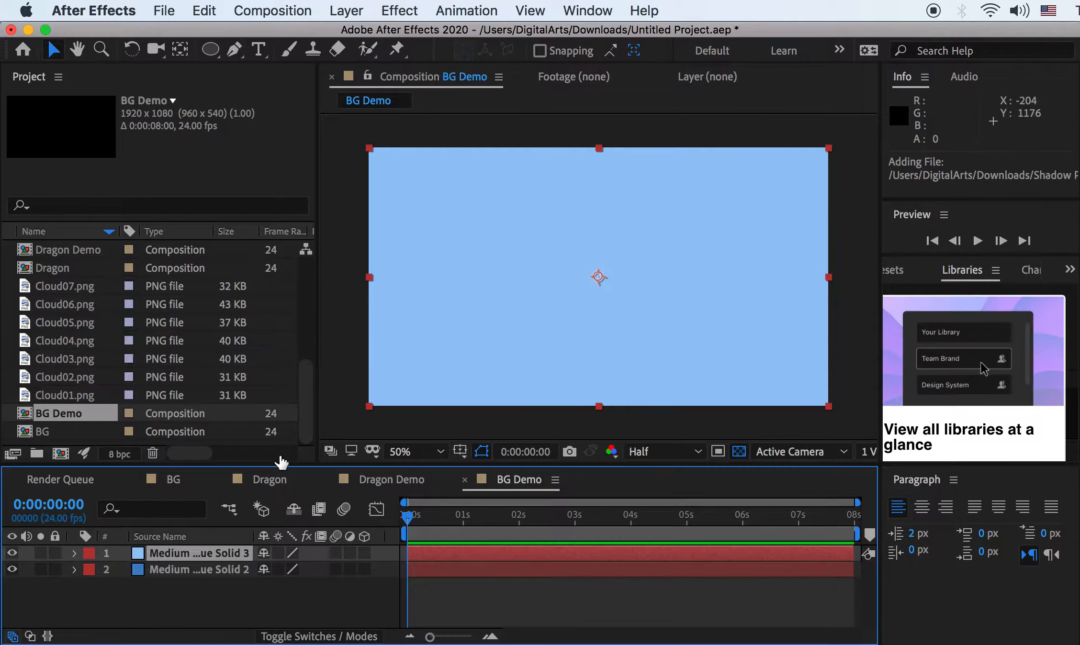
Draw an elliptical mask across the light-blue solid with the Ellipse Tool
{"action": "left_click", "coordinate": [209, 51]}
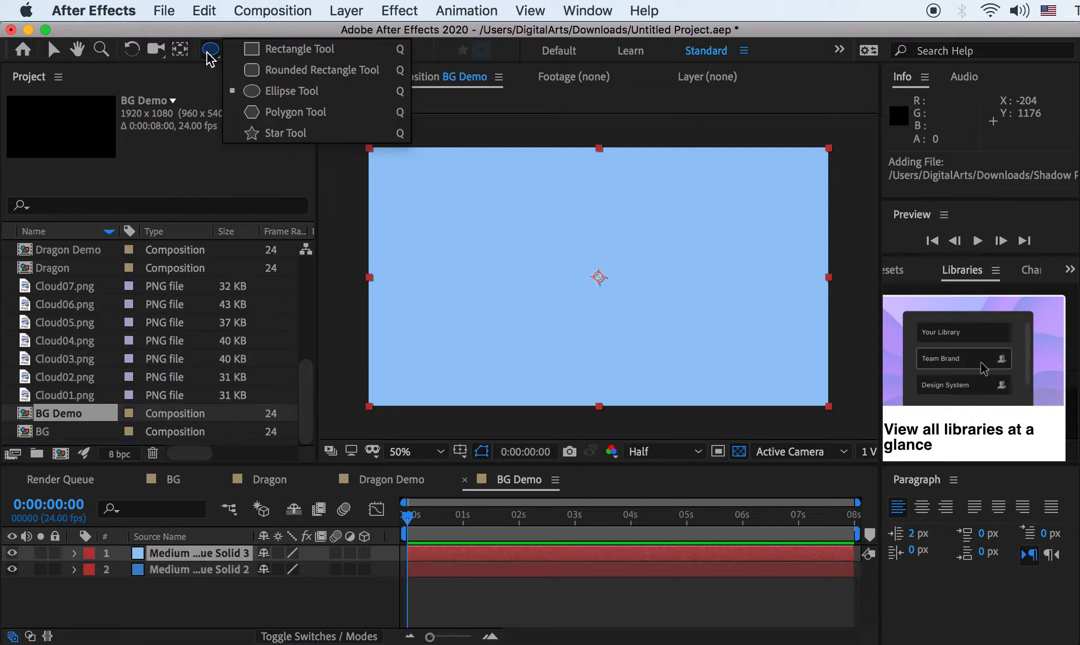
{"action": "left_click", "coordinate": [254, 54]}
{"action": "left_click", "coordinate": [209, 52]}
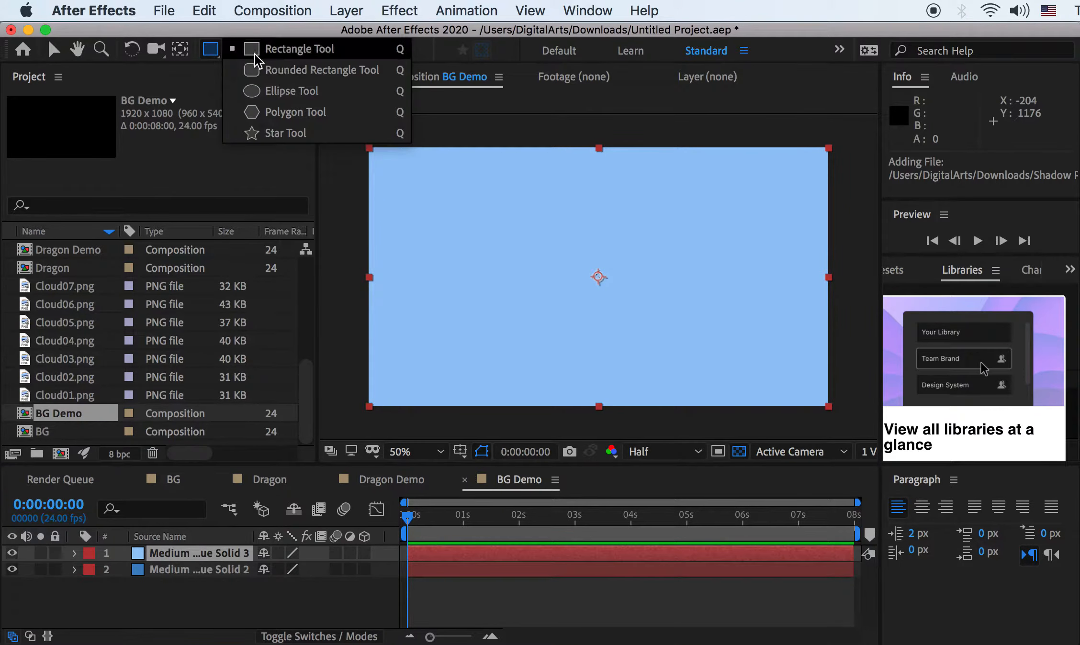
{"action": "left_click", "coordinate": [282, 91]}
{"action": "left_click_drag", "start_coordinate": [426, 186], "coordinate": [812, 411]}
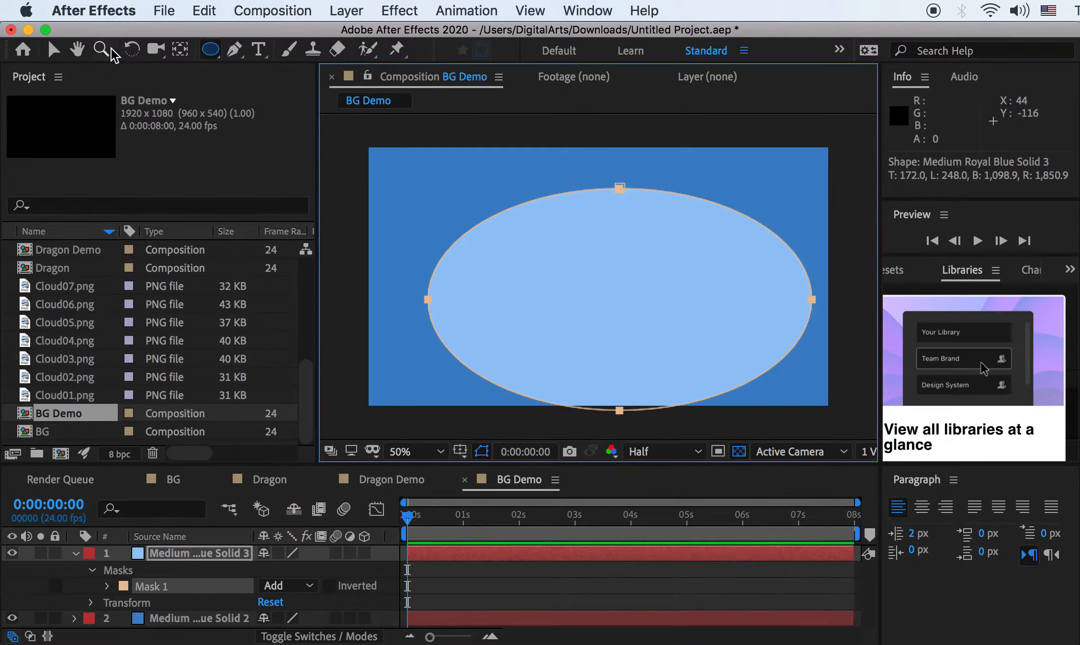
Move and resize the ellipse mask near the frame centre, then reveal Mask 1's settings
{"action": "left_click", "coordinate": [54, 49]}
{"action": "double_click", "coordinate": [619, 189]}
{"action": "left_click_drag", "start_coordinate": [670, 290], "coordinate": [649, 275]}
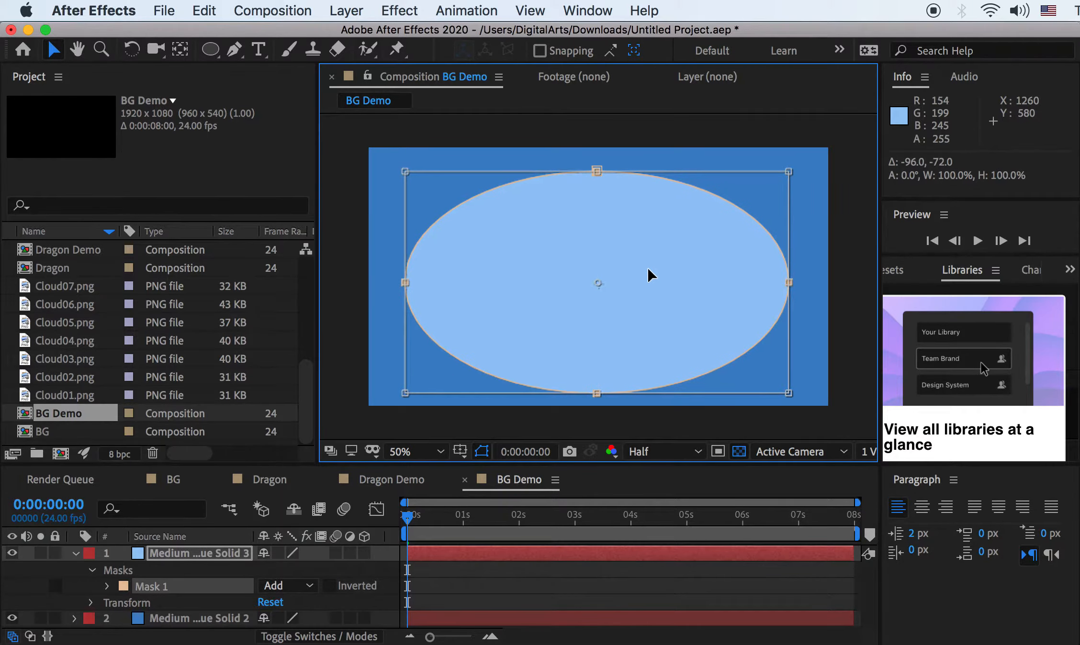
{"action": "left_click_drag", "start_coordinate": [789, 172], "coordinate": [792, 168]}
{"action": "left_click_drag", "start_coordinate": [724, 229], "coordinate": [723, 224]}
{"action": "left_click_drag", "start_coordinate": [790, 162], "coordinate": [733, 193]}
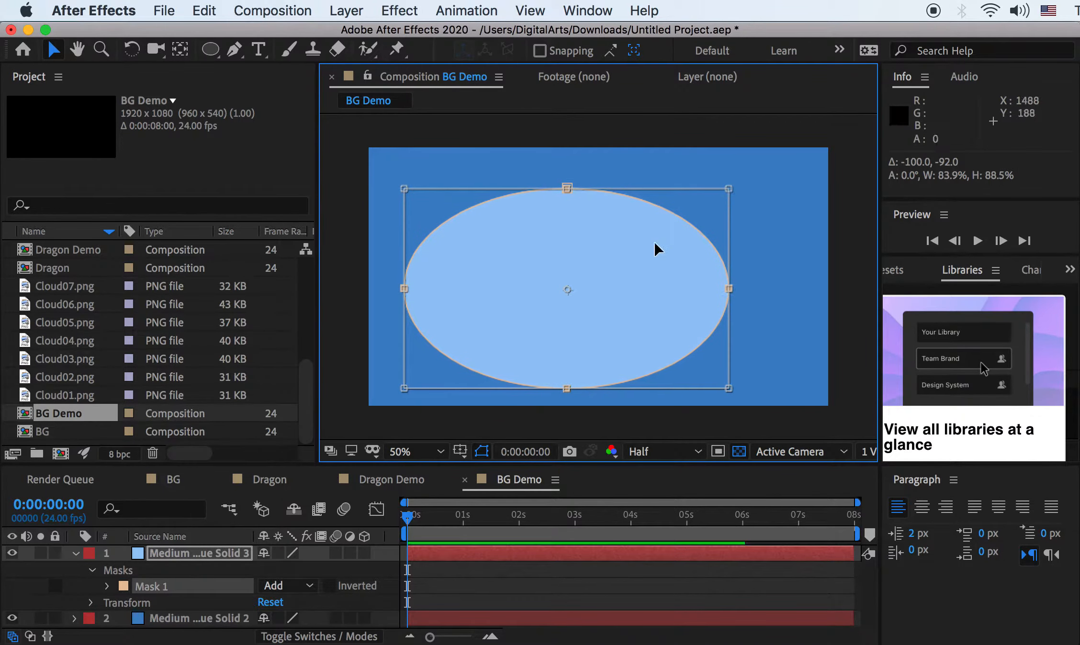
{"action": "left_click_drag", "start_coordinate": [646, 251], "coordinate": [679, 236]}
{"action": "left_click_drag", "start_coordinate": [762, 172], "coordinate": [712, 196]}
{"action": "mouse_move", "coordinate": [647, 248]}
{"action": "left_mouse_down"}
{"action": "mouse_move", "coordinate": [670, 232]}
{"action": "mouse_move", "coordinate": [658, 238]}
{"action": "left_mouse_up"}
{"action": "key", "text": "Return"}
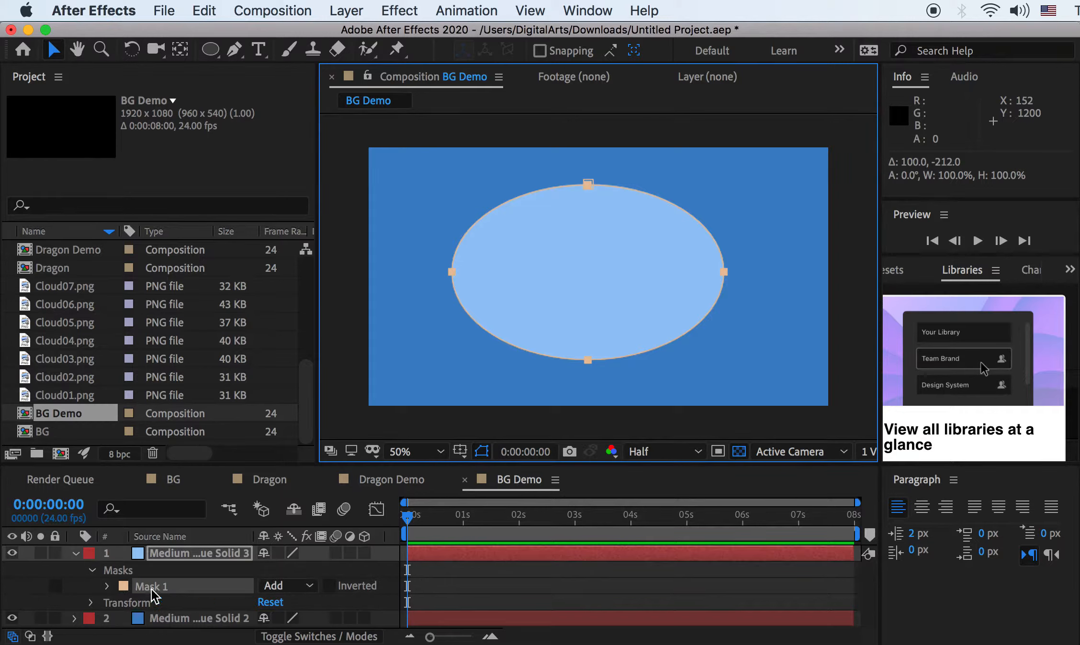
{"action": "left_click", "coordinate": [108, 590]}
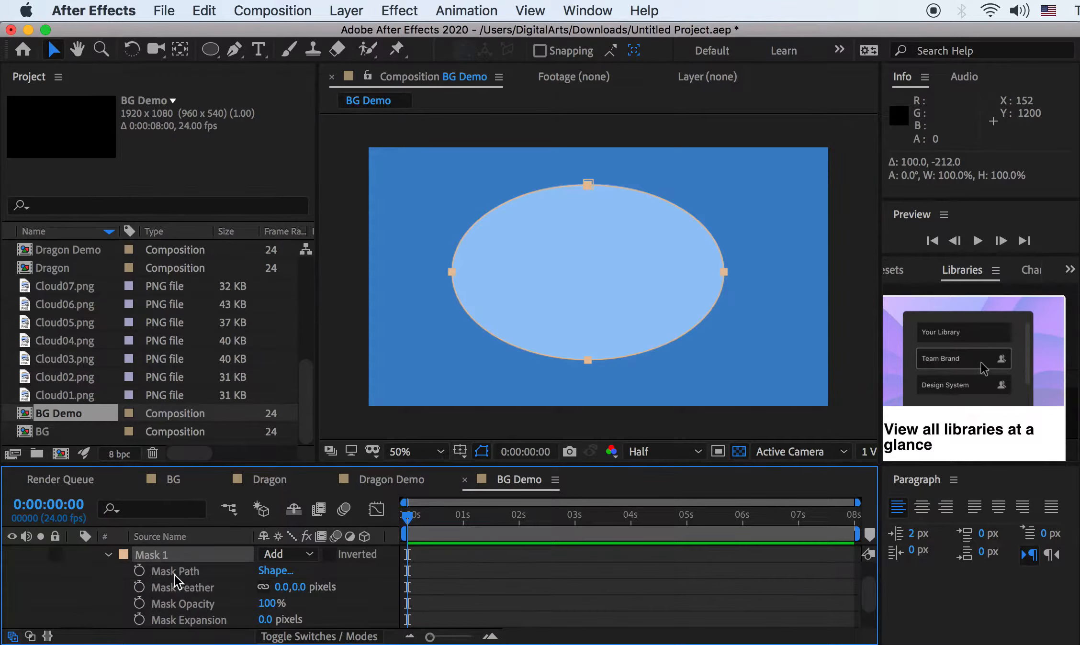
{"action": "scroll", "coordinate": [180, 593], "scroll_direction": "up", "scroll_amount": 2}
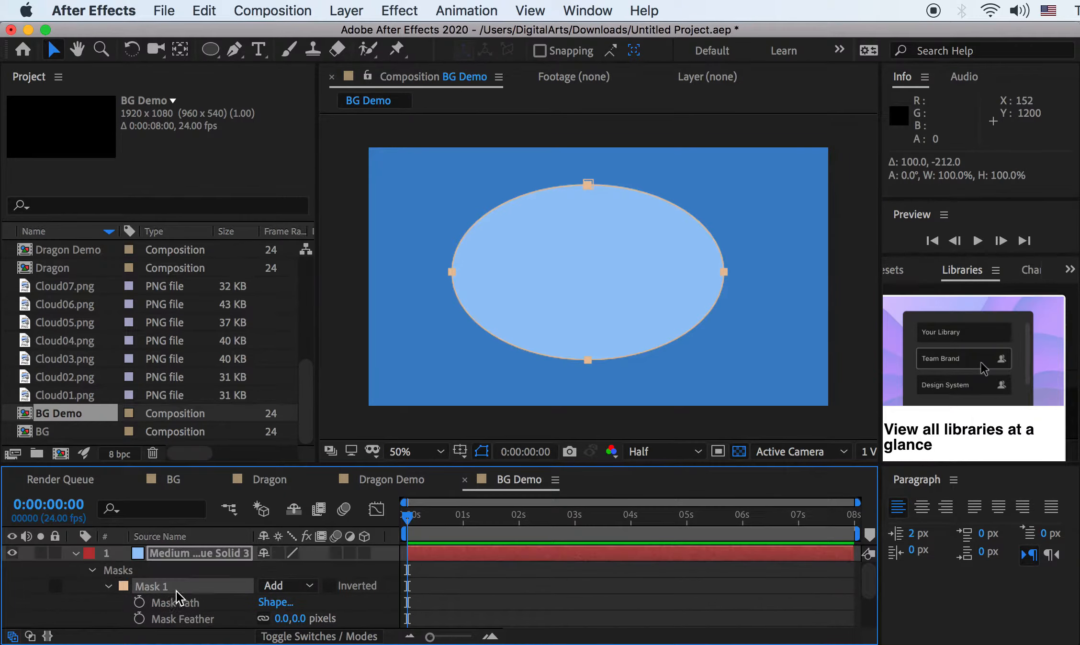
Show the light-blue solid's Mask 1 feather, opacity and expansion settings
{"action": "left_click", "coordinate": [183, 554]}
{"action": "key", "text": "m"}
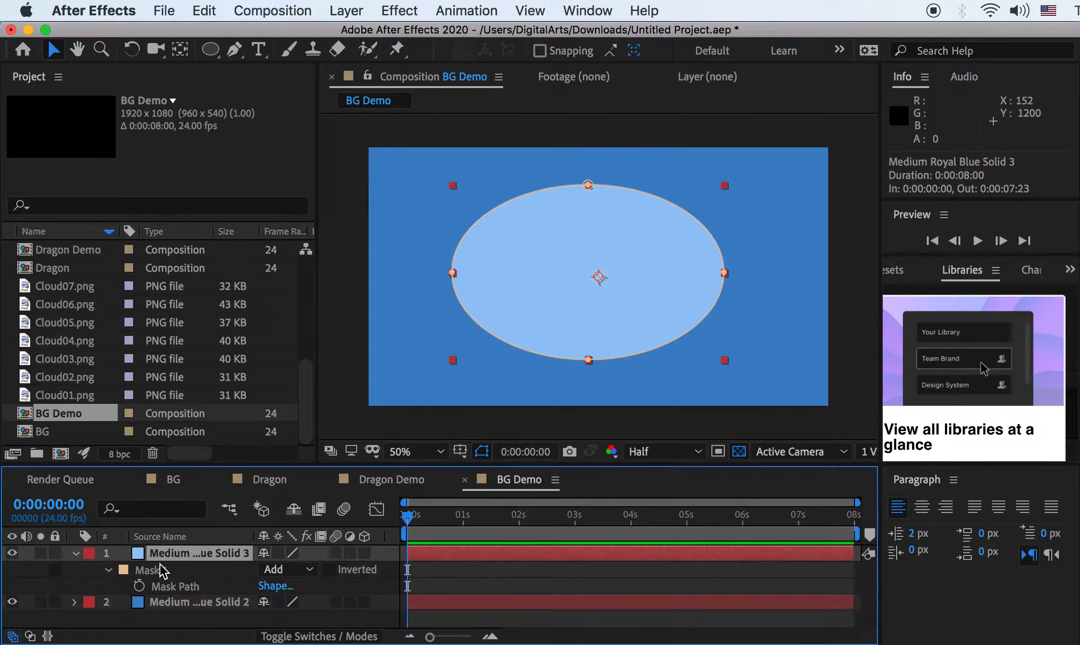
{"action": "left_click", "coordinate": [108, 570]}
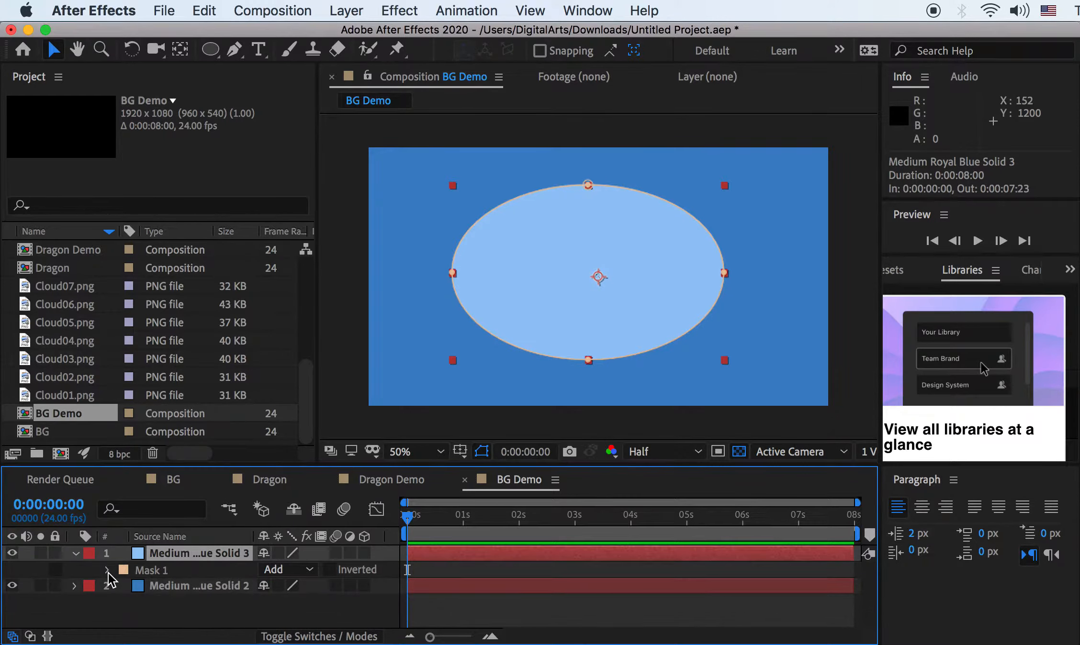
{"action": "scroll", "coordinate": [111, 579], "scroll_direction": "down", "scroll_amount": 1}
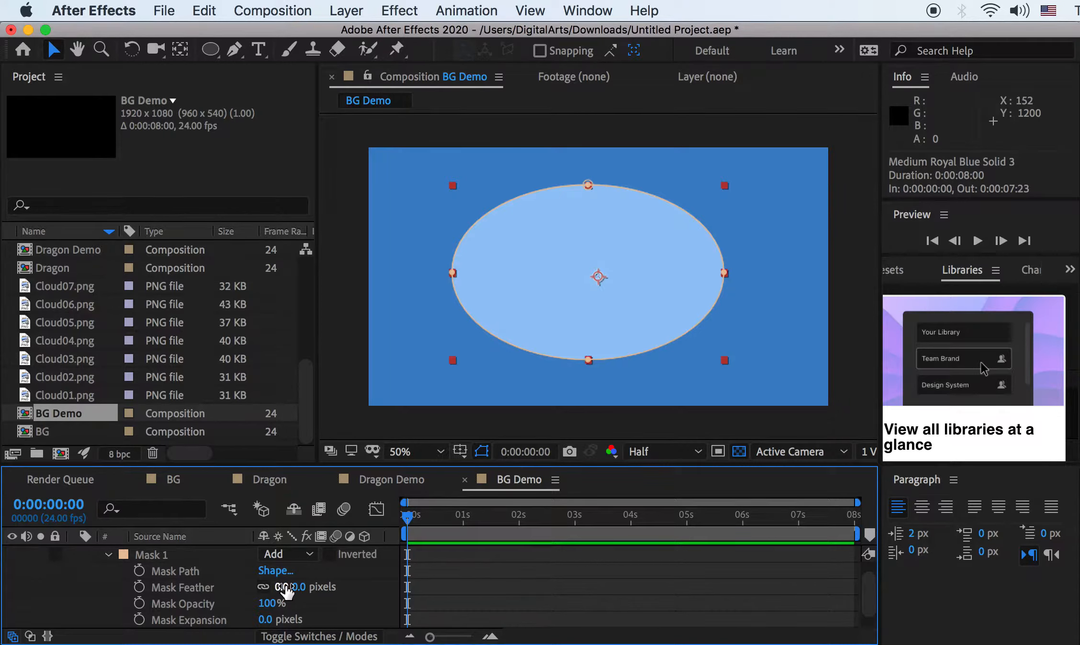
Set Mask 1's feather to 250 pixels
{"action": "left_click_drag", "start_coordinate": [285, 587], "coordinate": [367, 605]}
{"action": "left_click_drag", "start_coordinate": [289, 587], "coordinate": [311, 587]}
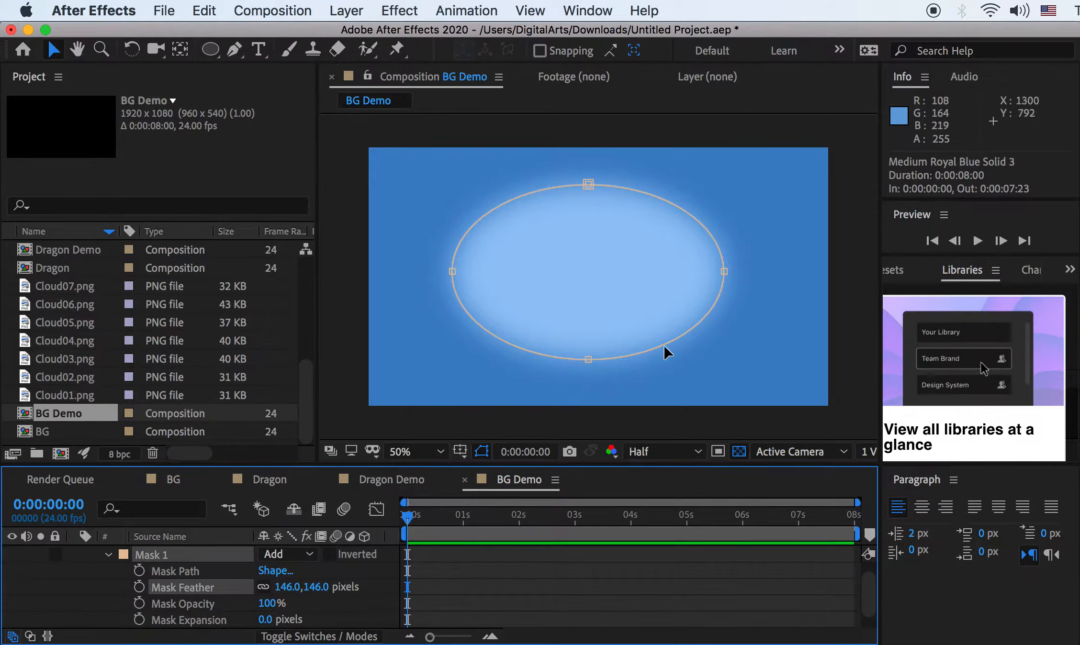
{"action": "left_click_drag", "start_coordinate": [290, 588], "coordinate": [326, 593]}
{"action": "left_click", "coordinate": [325, 588]}
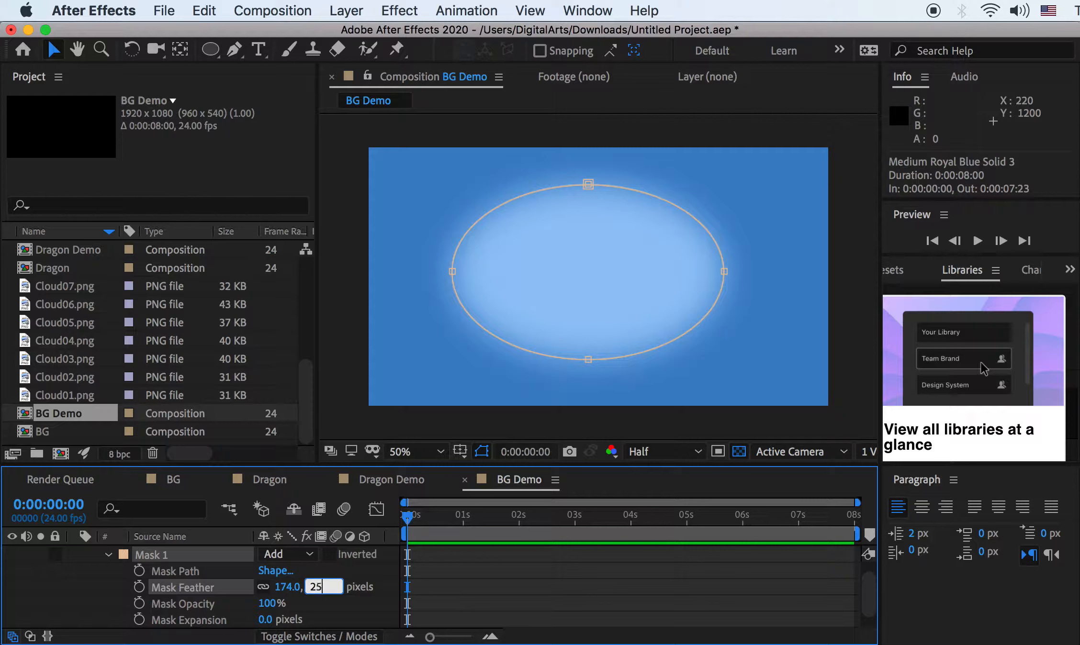
{"action": "key", "text": "Return"}
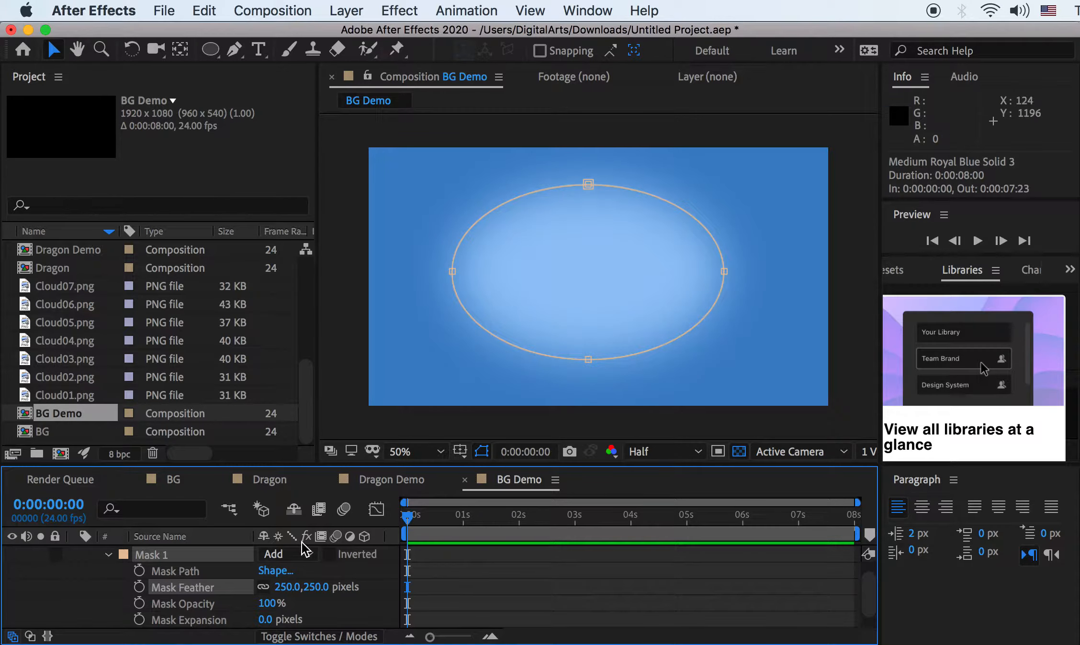
{"action": "left_click", "coordinate": [187, 619]}
{"action": "scroll", "coordinate": [194, 622], "scroll_direction": "down", "scroll_amount": 1}
{"action": "scroll", "coordinate": [194, 624], "scroll_direction": "up", "scroll_amount": 2}
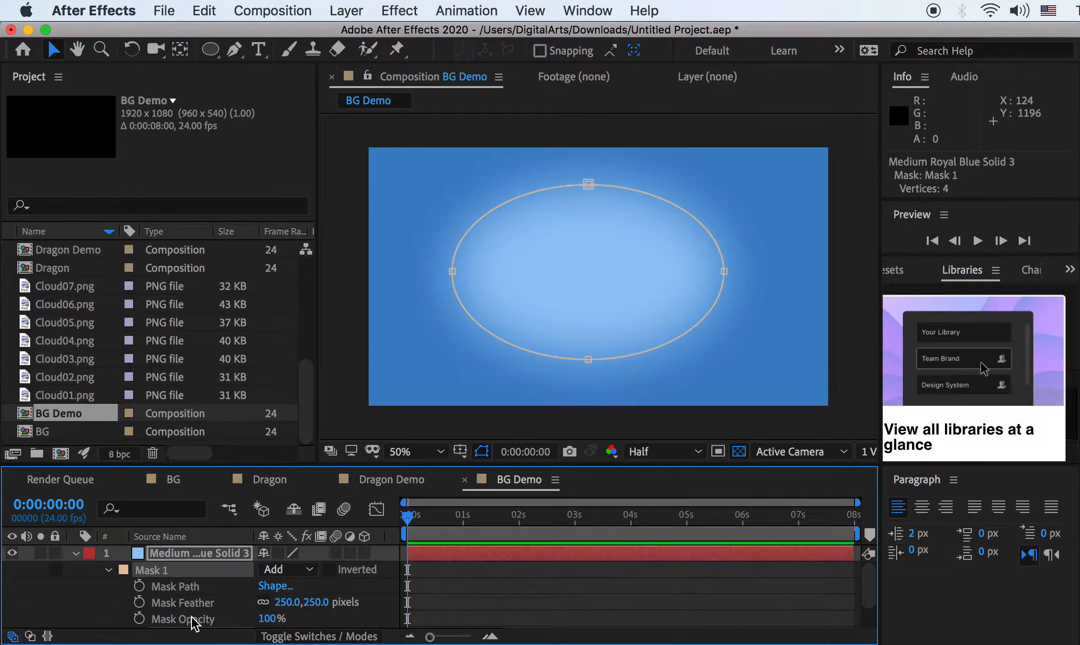
{"action": "left_click", "coordinate": [169, 555]}
Try Screen and Soft Light on the light-blue solid, settle on Lighten, and collapse its mask
{"action": "right_click", "coordinate": [183, 556]}
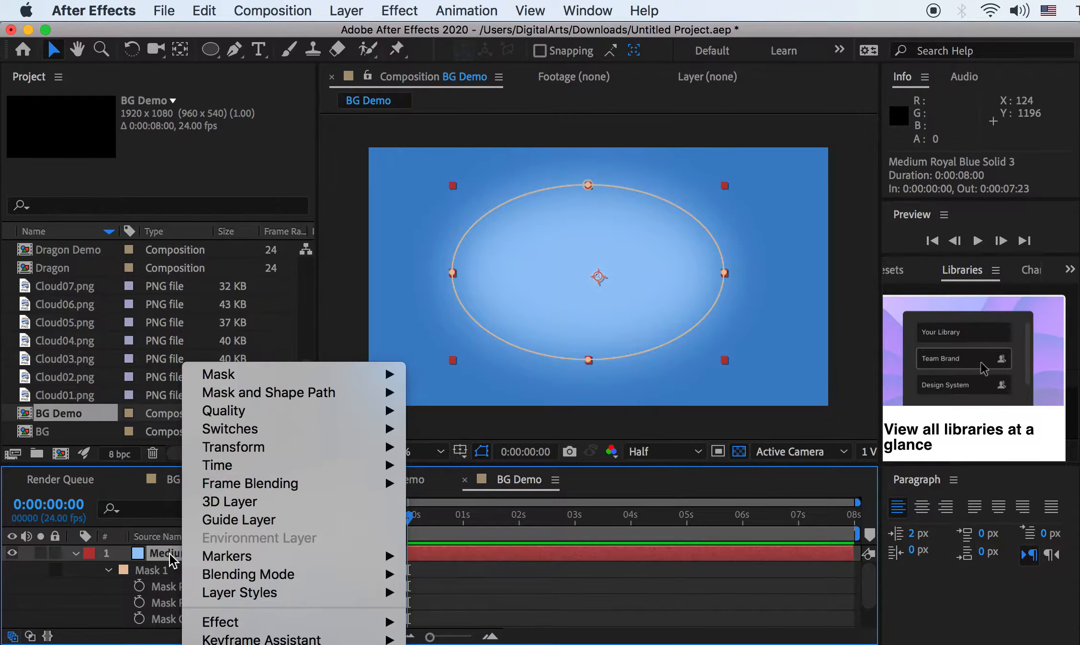
{"action": "mouse_move", "coordinate": [265, 574]}
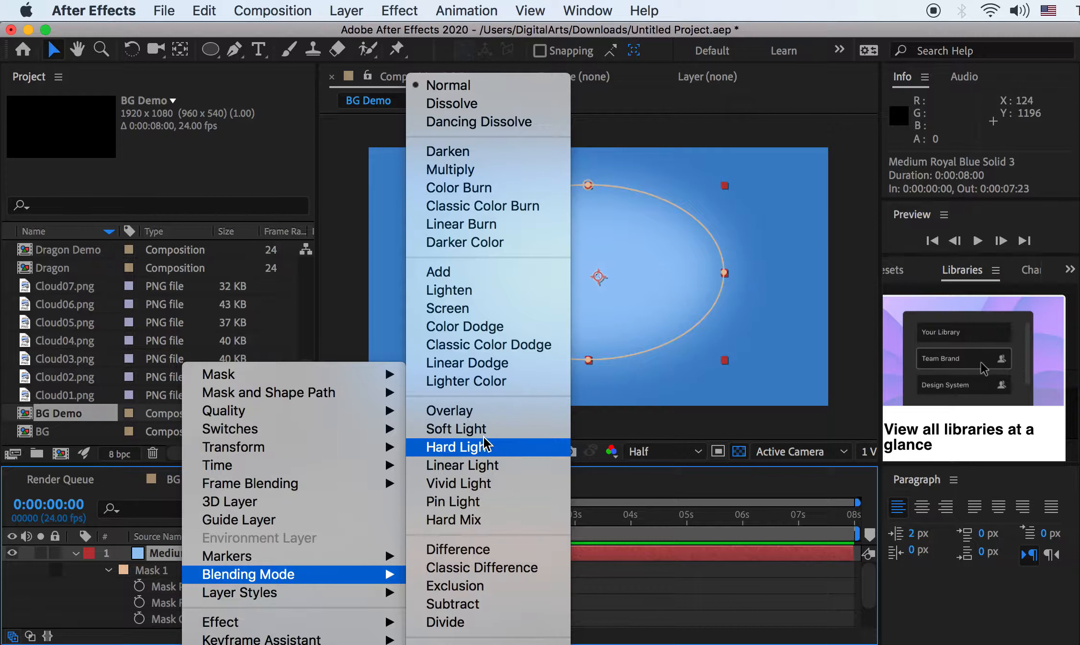
{"action": "left_click", "coordinate": [453, 309]}
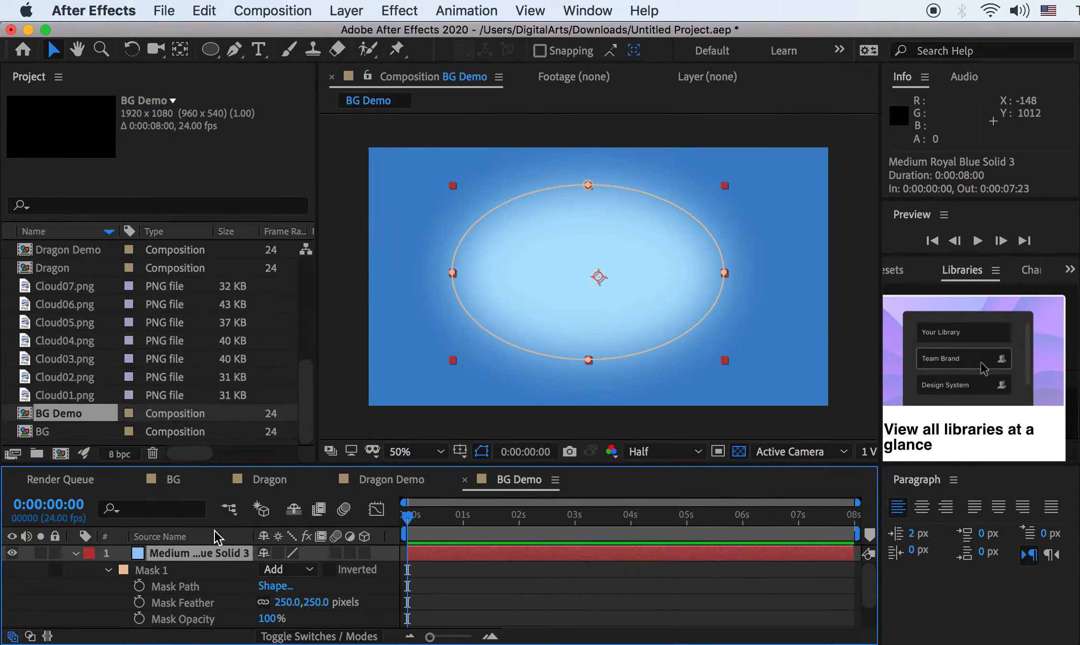
{"action": "right_click", "coordinate": [189, 553]}
{"action": "mouse_move", "coordinate": [331, 574]}
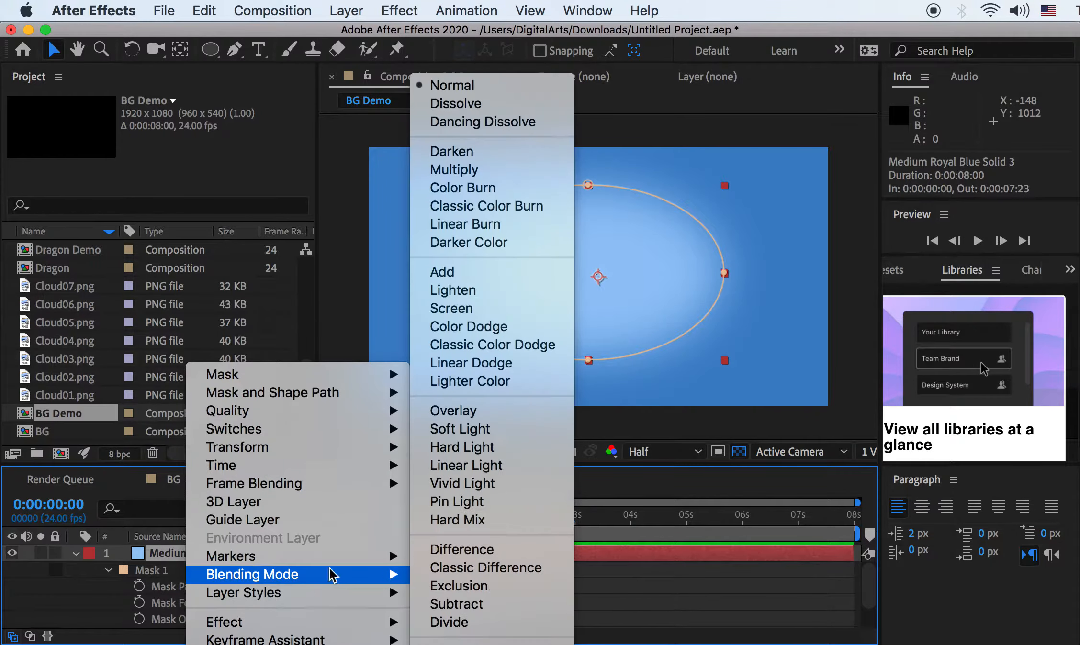
{"action": "left_click", "coordinate": [493, 431]}
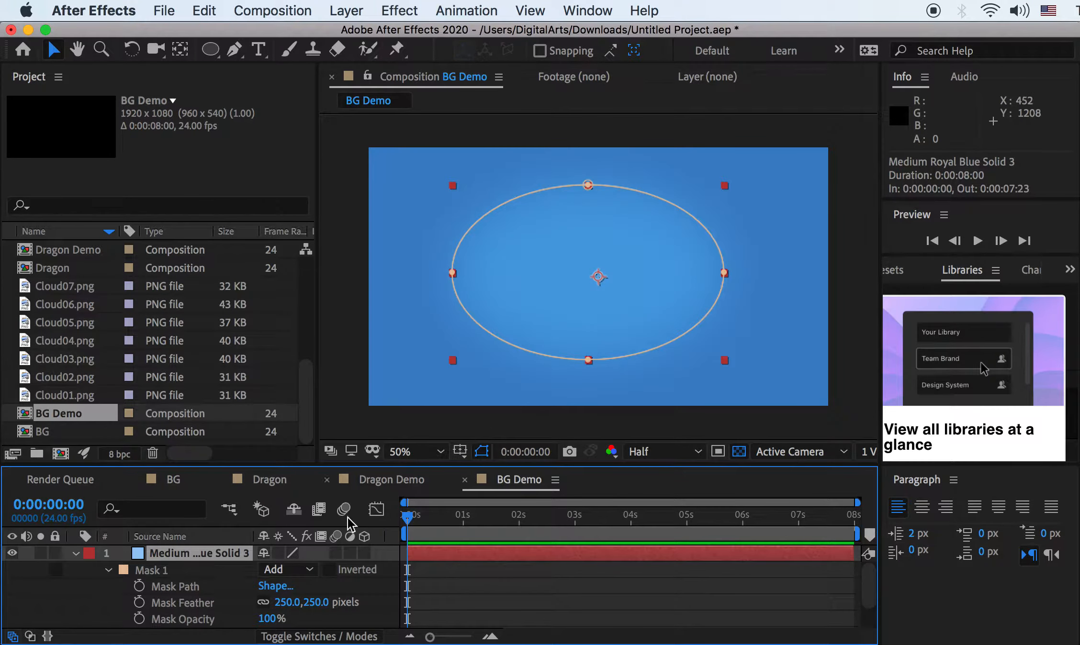
{"action": "right_click", "coordinate": [197, 554]}
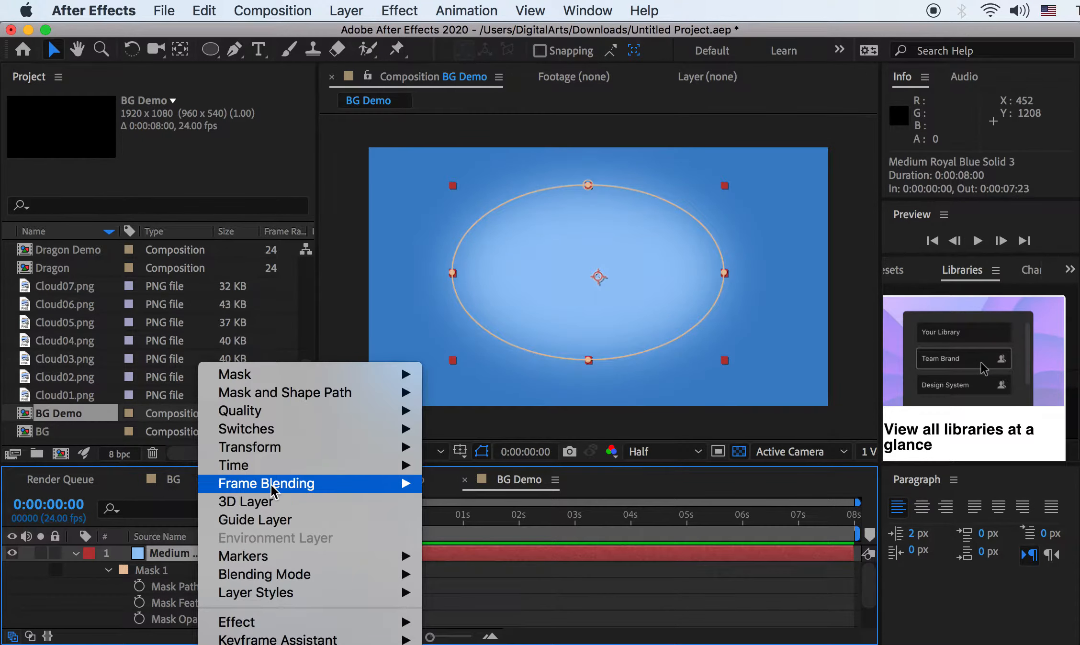
{"action": "mouse_move", "coordinate": [283, 575]}
{"action": "left_click", "coordinate": [490, 292]}
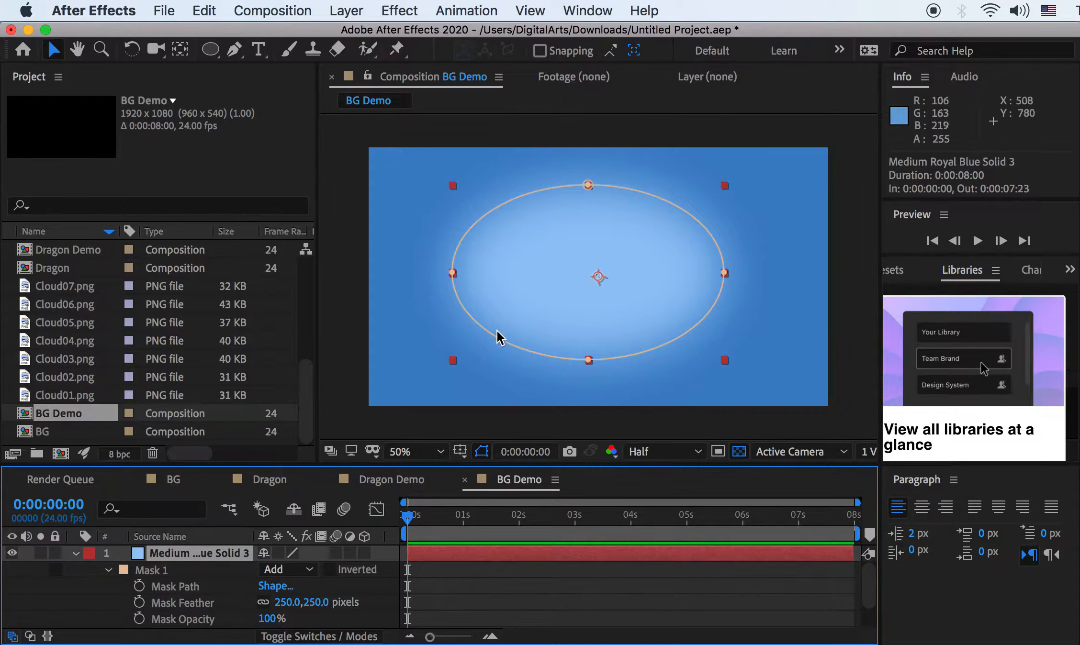
{"action": "left_click", "coordinate": [77, 554]}
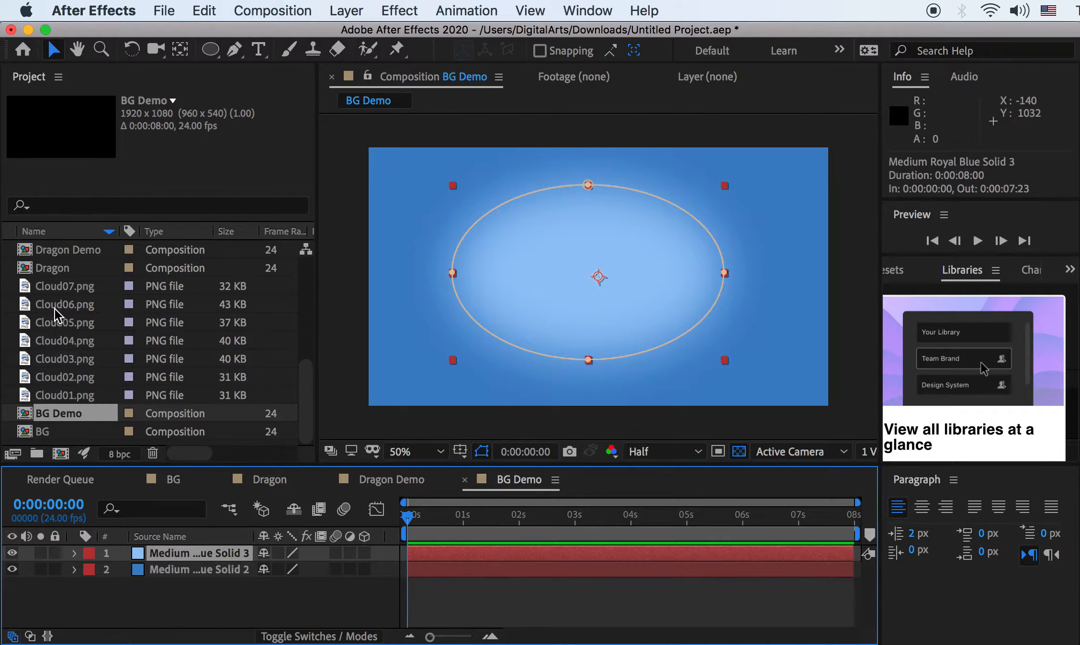
Add the Dragon comp to BG Demo, scale it to 43% and nudge it up-left
{"action": "left_click_drag", "start_coordinate": [45, 276], "coordinate": [172, 555]}
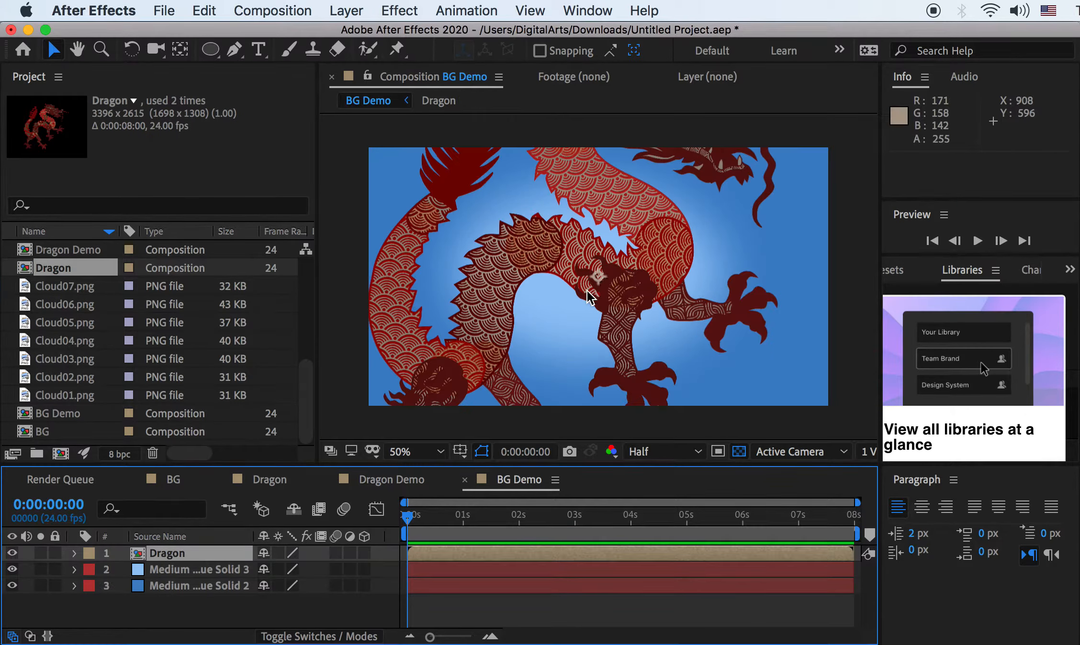
{"action": "key", "text": "s"}
{"action": "left_click_drag", "start_coordinate": [304, 570], "coordinate": [250, 569]}
{"action": "left_click_drag", "start_coordinate": [609, 259], "coordinate": [607, 251]}
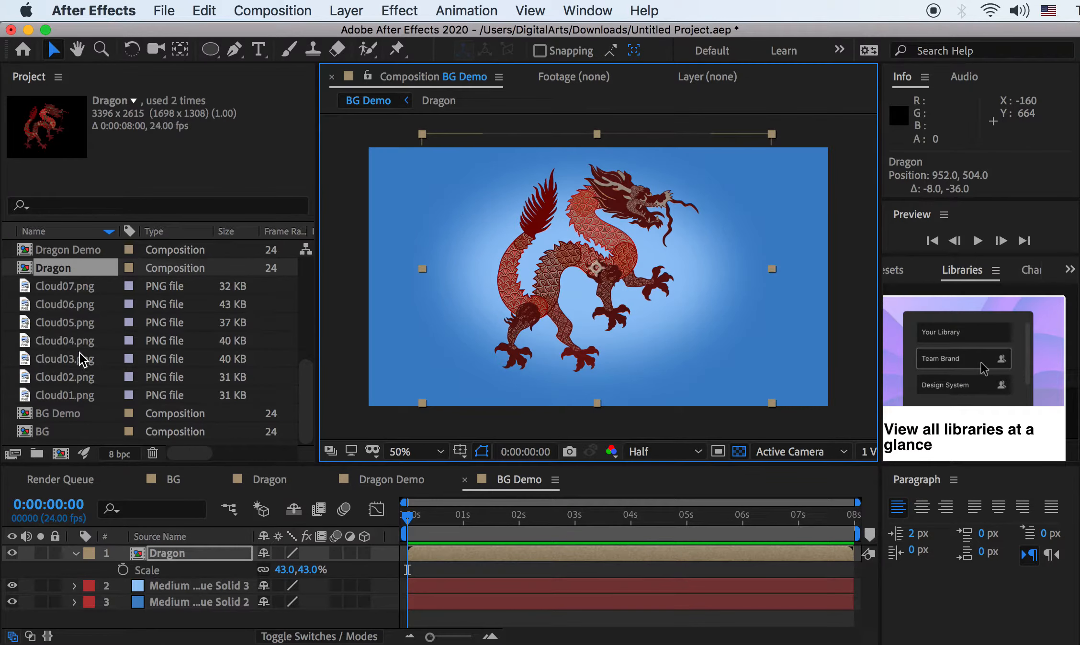
{"action": "scroll", "coordinate": [56, 365], "scroll_direction": "up", "scroll_amount": 5}
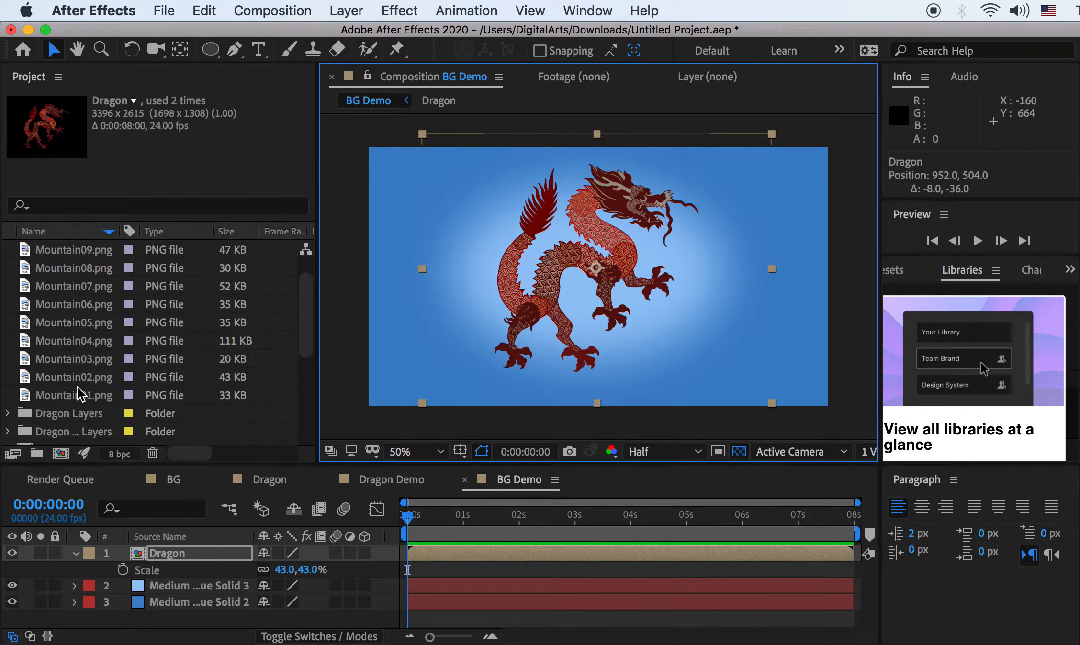
{"action": "left_click", "coordinate": [76, 392]}
Preview the Mountain PNGs in Finder's 01PNG folder, including Mountain03 and Mountain05
{"action": "key", "text": "super+Tab"}
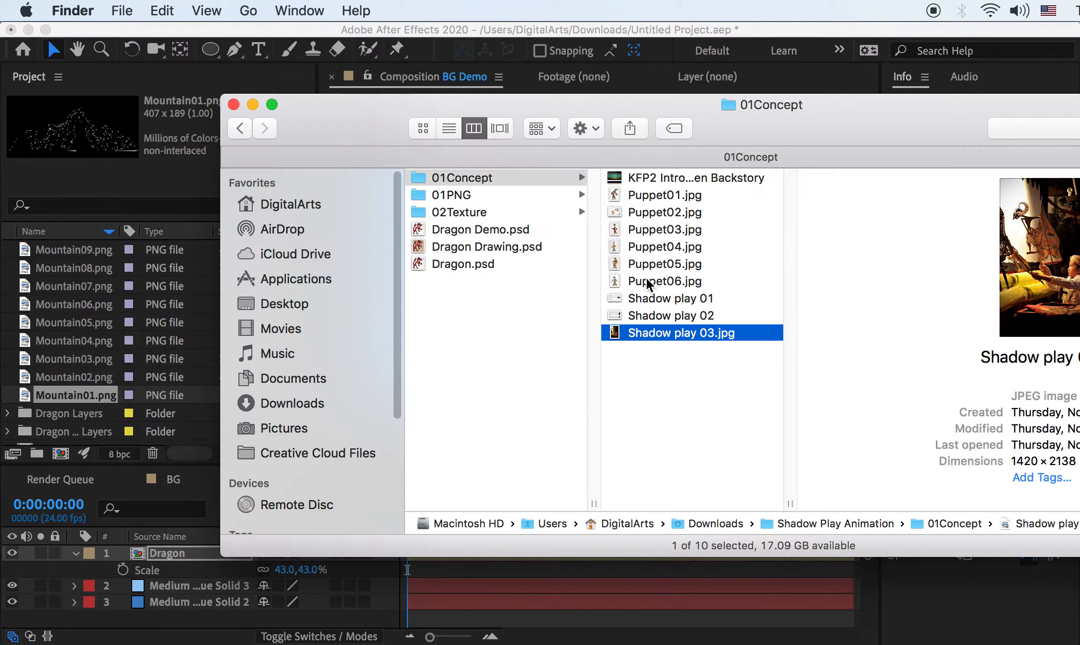
{"action": "left_click", "coordinate": [457, 195]}
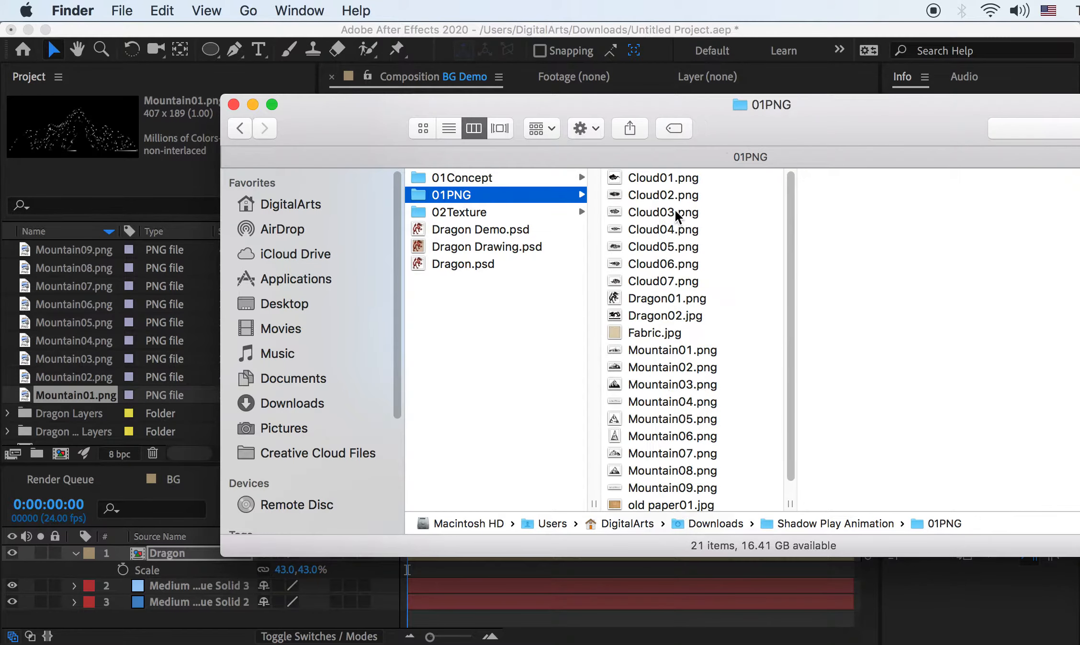
{"action": "left_click", "coordinate": [670, 355]}
{"action": "key", "text": "Down"}
{"action": "key", "text": "Down"}
{"action": "key", "text": "Down"}
{"action": "key", "text": "Down"}
{"action": "left_click_drag", "start_coordinate": [785, 122], "coordinate": [624, 120]}
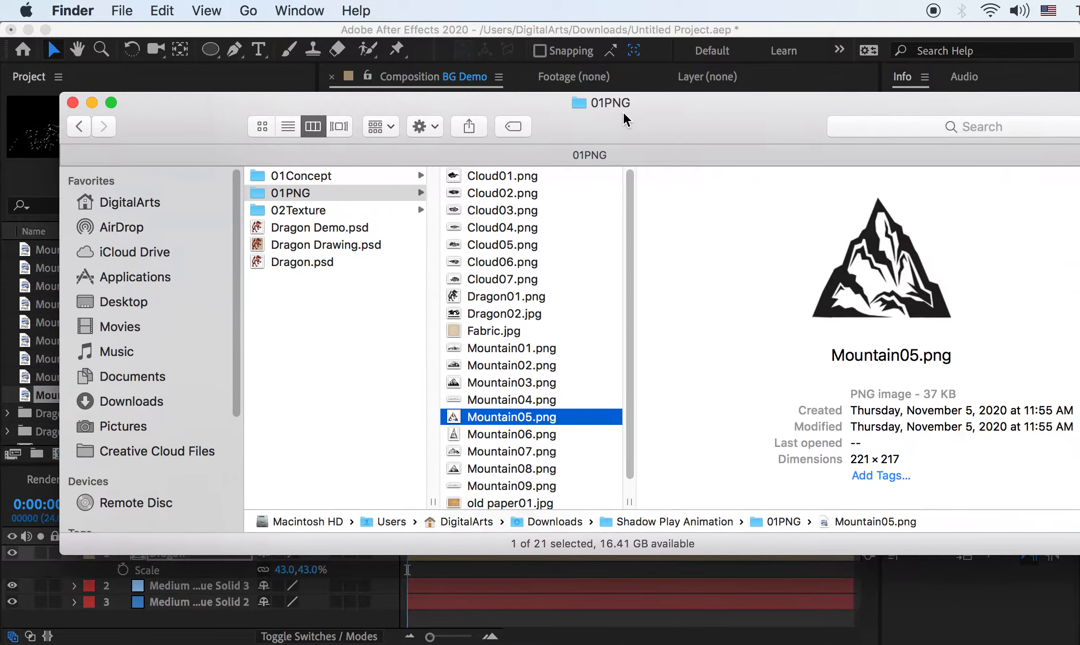
{"action": "left_click", "coordinate": [518, 452]}
{"action": "left_click", "coordinate": [516, 364]}
{"action": "left_click", "coordinate": [517, 383]}
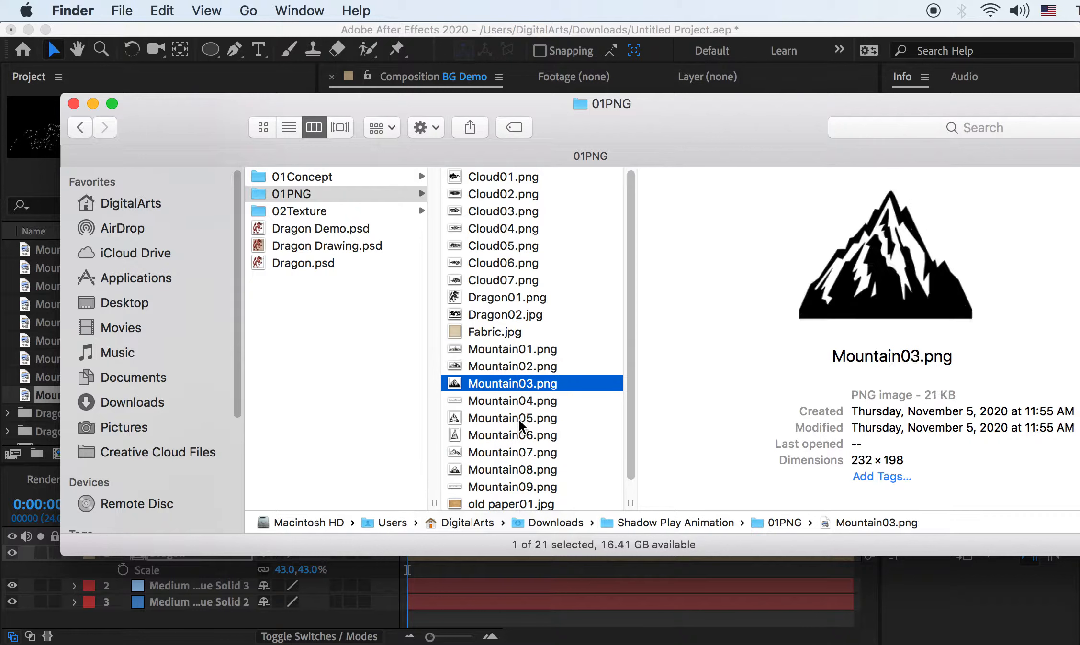
{"action": "left_click", "coordinate": [518, 418]}
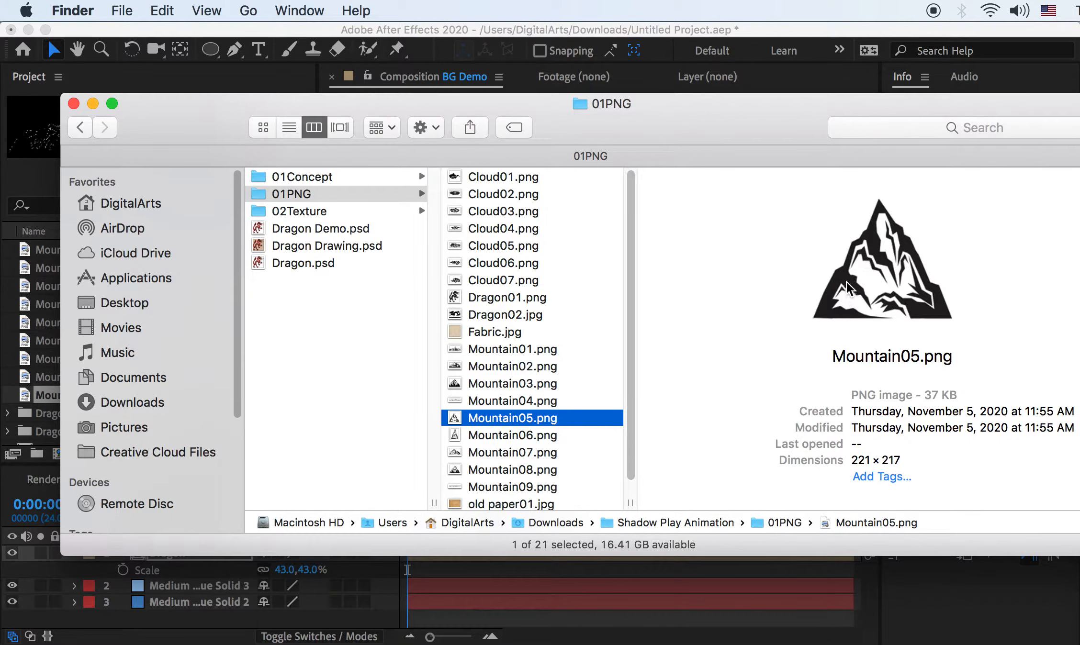
Place Mountain01.png in BG Demo between the Dragon and the blue solids
{"action": "key", "text": "super+Tab"}
{"action": "left_click_drag", "start_coordinate": [67, 395], "coordinate": [176, 581]}
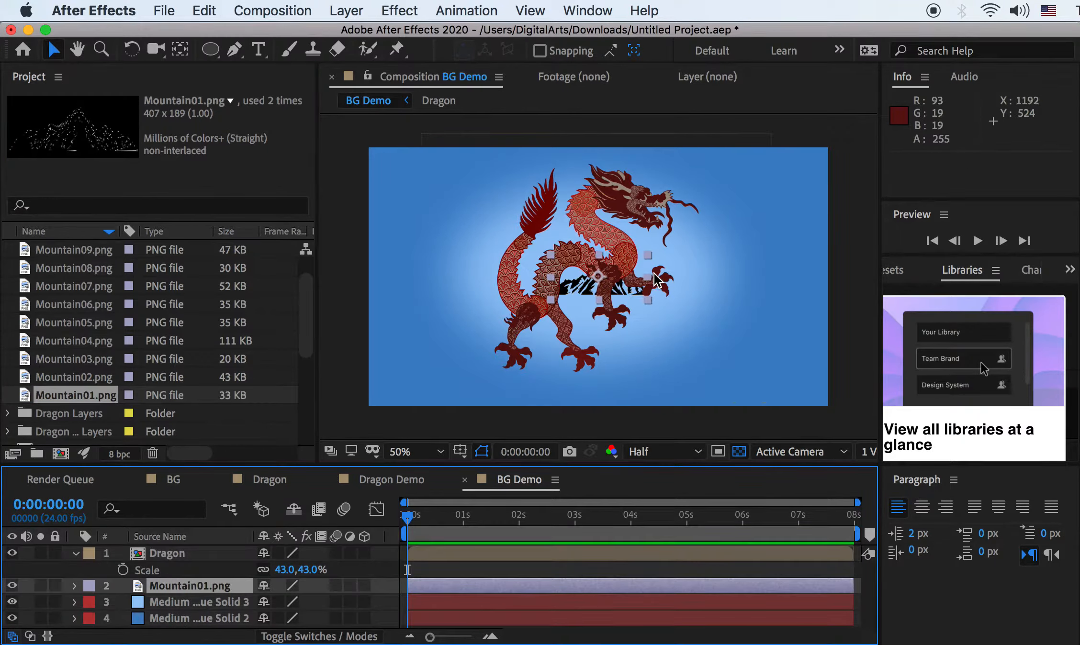
{"action": "right_click", "coordinate": [201, 592]}
Add a Color Overlay layer style to Mountain01.png, turning it red
{"action": "mouse_move", "coordinate": [244, 582]}
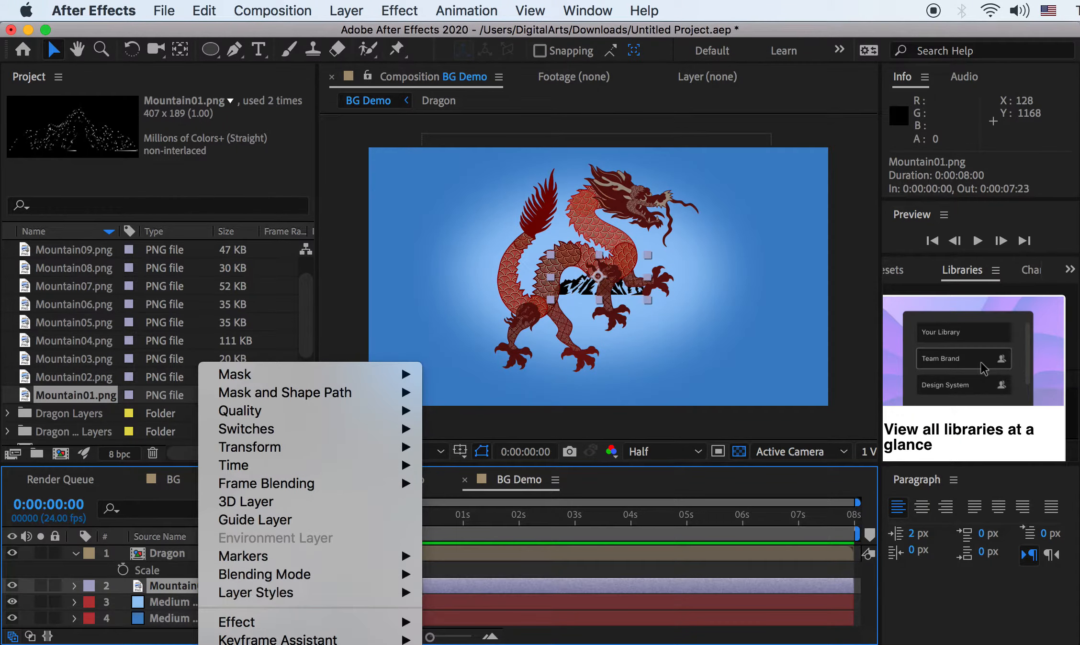
{"action": "mouse_move", "coordinate": [261, 625]}
{"action": "mouse_move", "coordinate": [385, 596]}
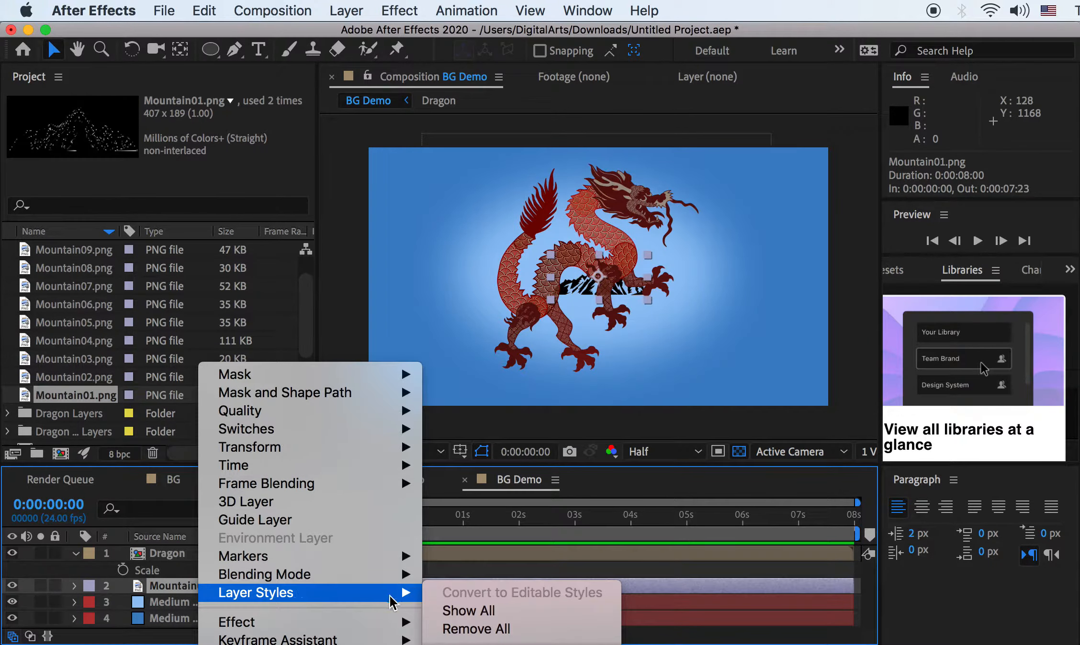
{"action": "left_click", "coordinate": [487, 606]}
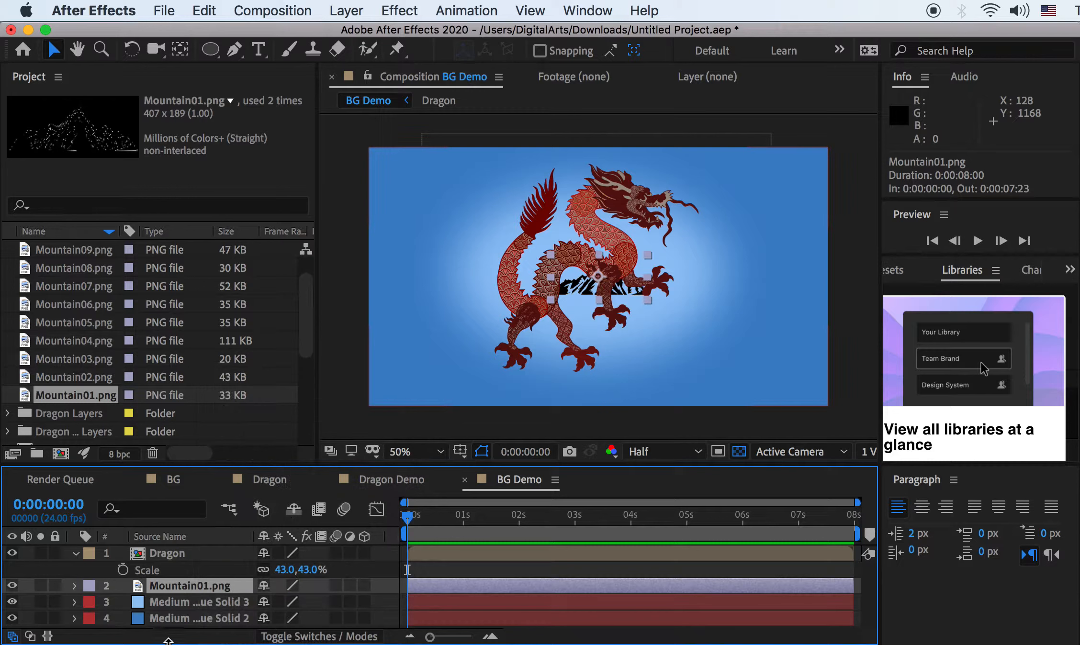
{"action": "left_click_drag", "start_coordinate": [168, 641], "coordinate": [158, 381]}
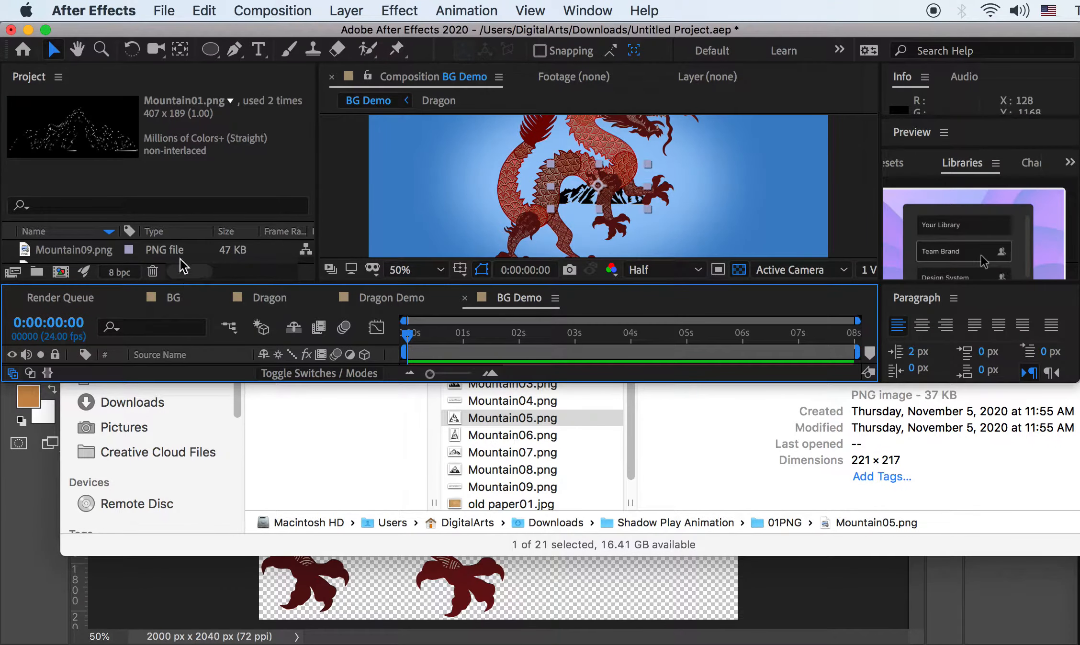
{"action": "left_click_drag", "start_coordinate": [172, 383], "coordinate": [176, 551]}
{"action": "right_click", "coordinate": [165, 496]}
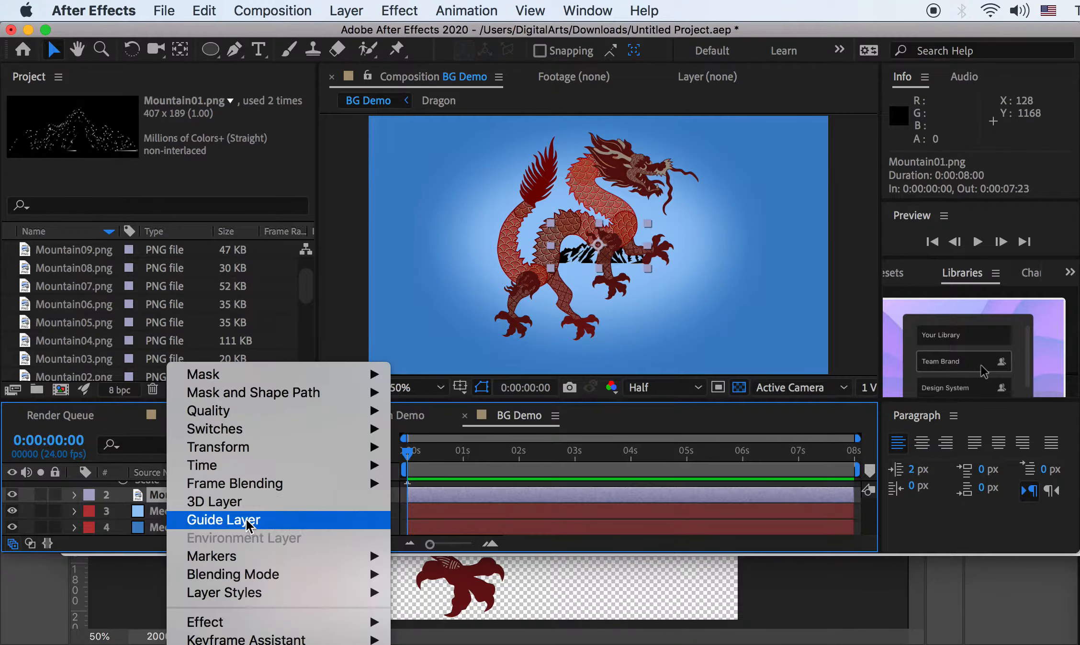
{"action": "mouse_move", "coordinate": [321, 593]}
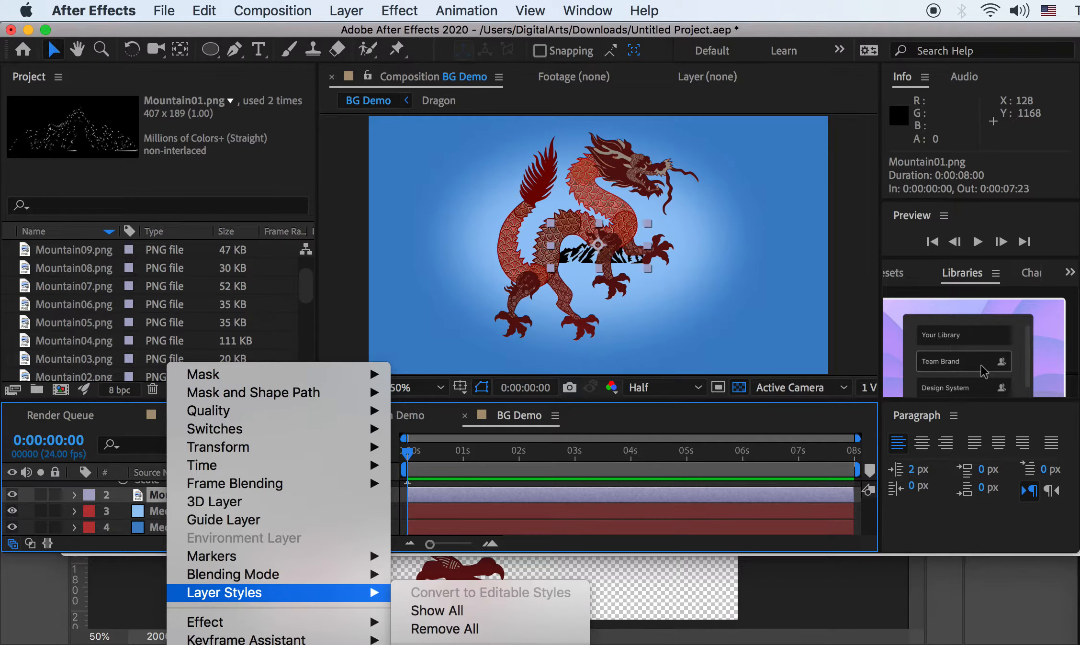
{"action": "left_click", "coordinate": [450, 644]}
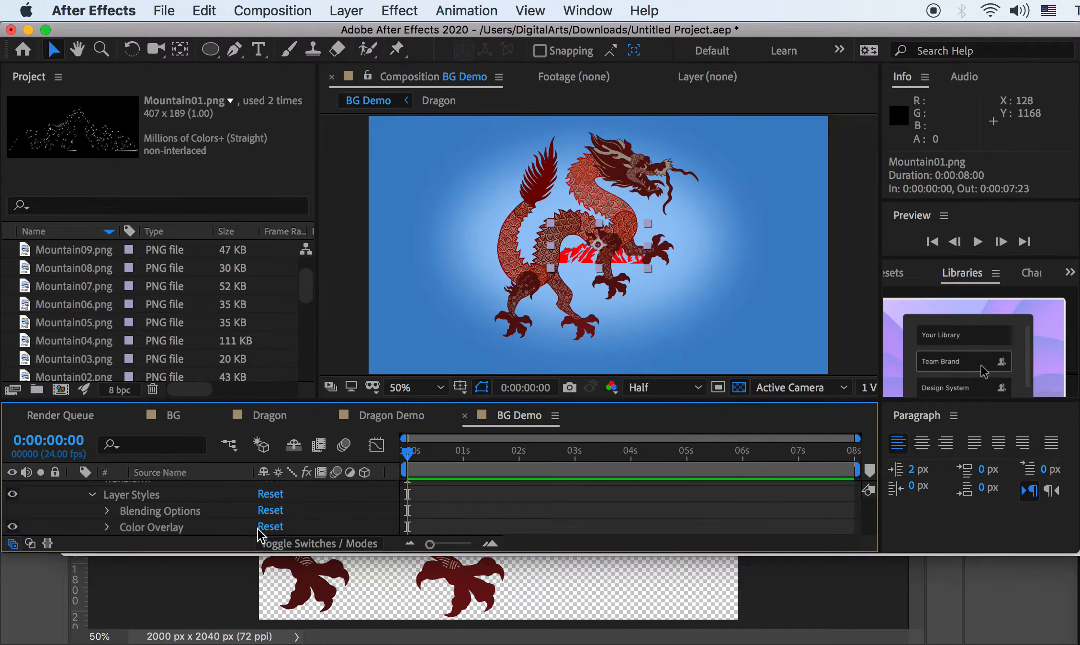
Enlarge the timeline, show the Color Overlay settings, and switch to Dragon Demo in Photoshop
{"action": "left_click_drag", "start_coordinate": [242, 579], "coordinate": [239, 641]}
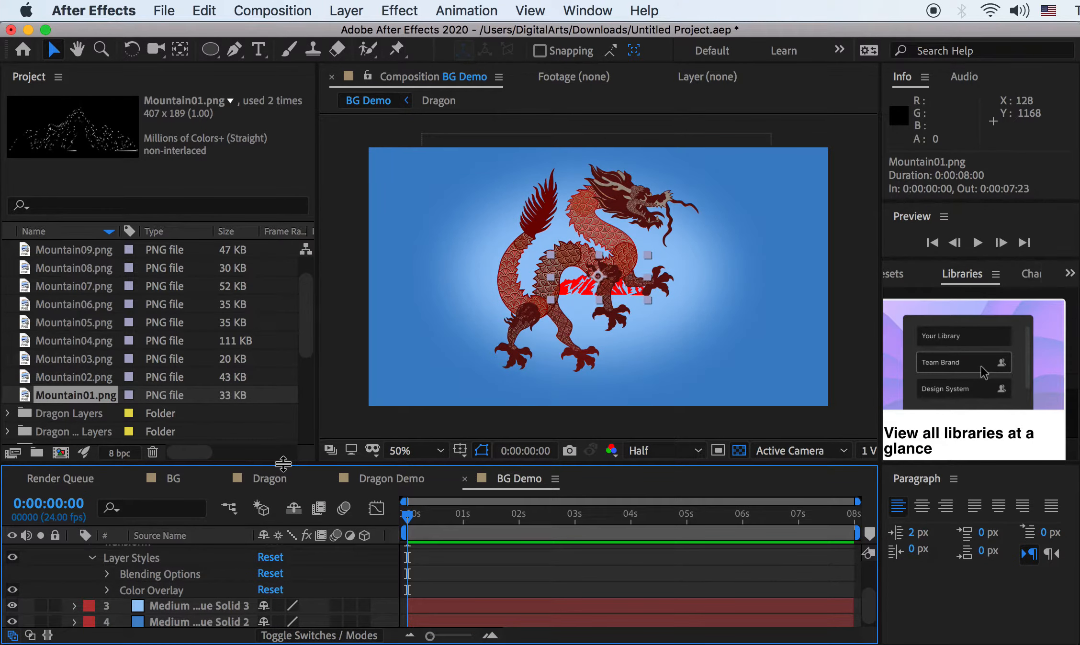
{"action": "left_click_drag", "start_coordinate": [283, 464], "coordinate": [291, 356]}
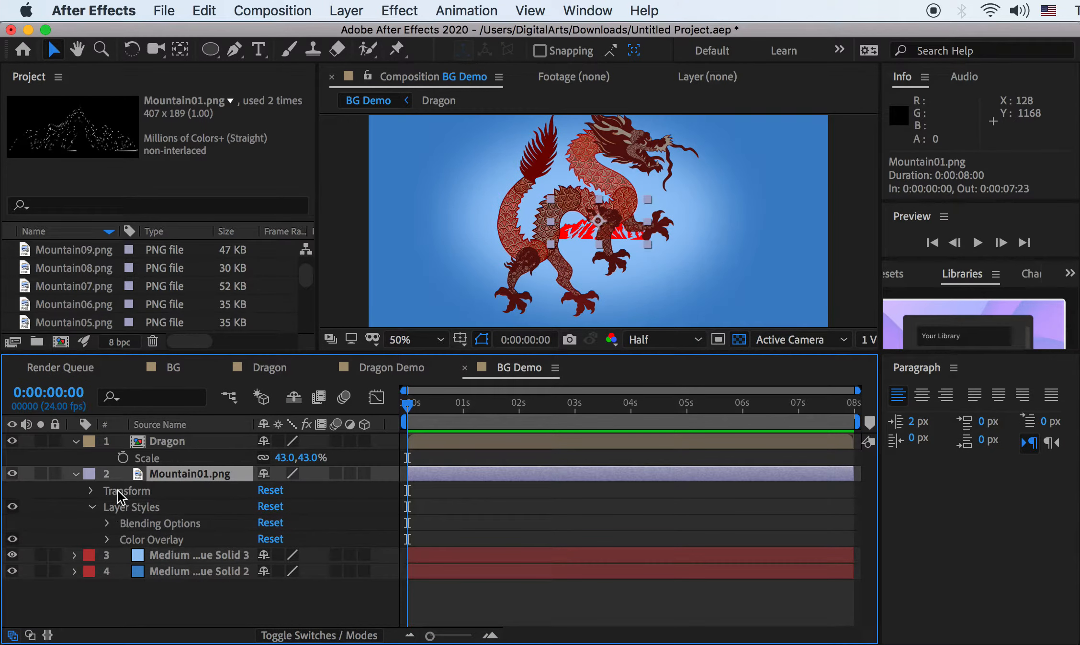
{"action": "left_click", "coordinate": [107, 540]}
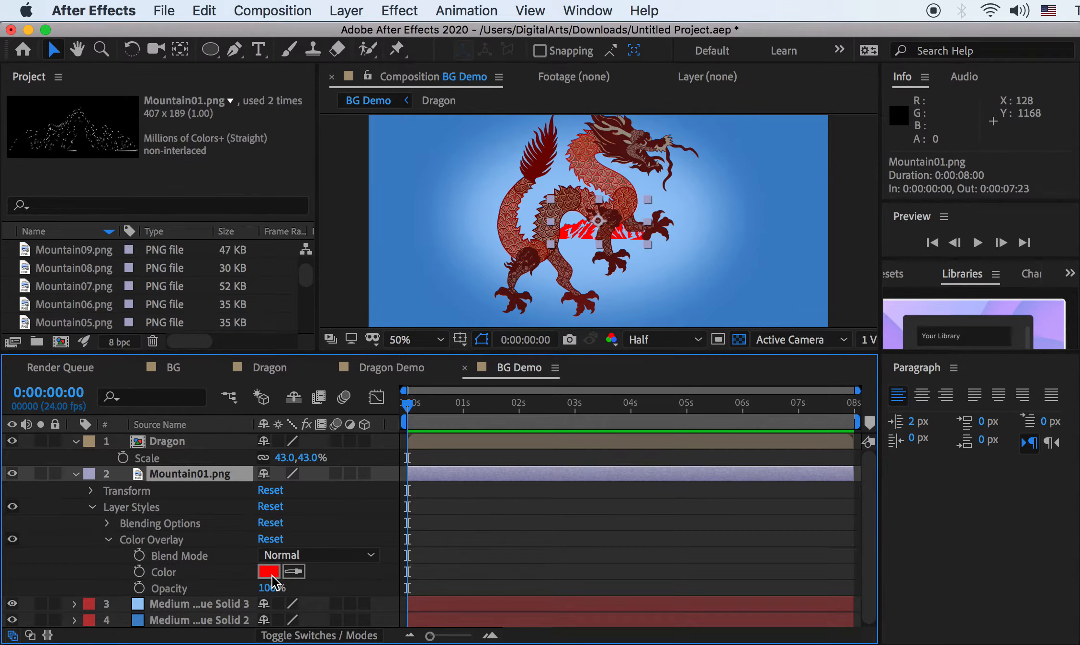
{"action": "key", "text": "super+Tab"}
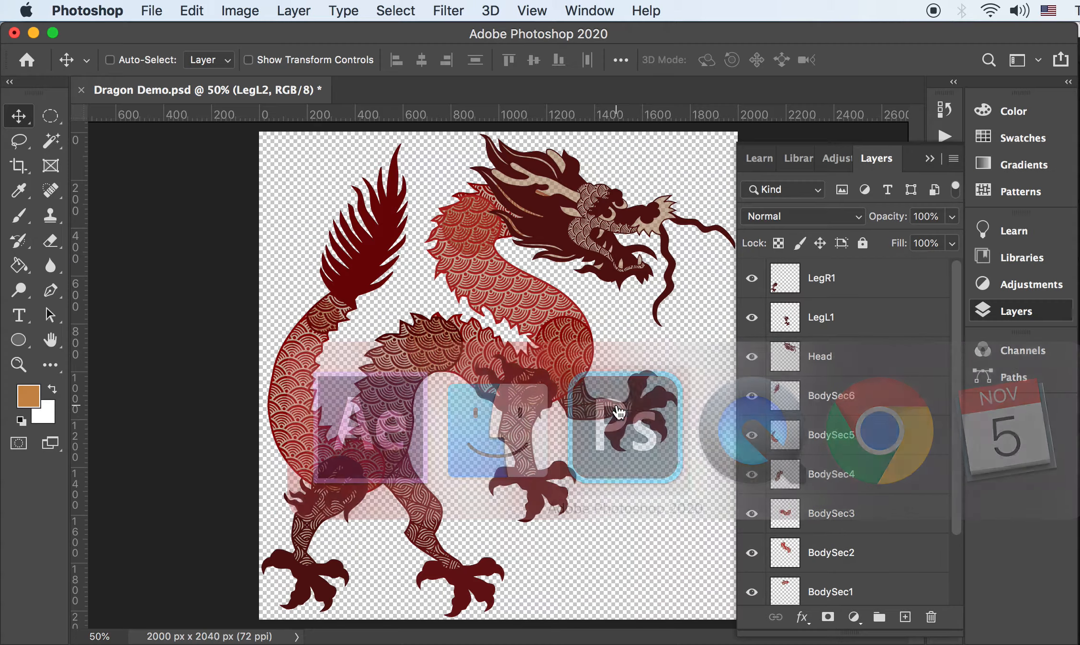
Give the dragon's LegR1 layer a Color Overlay style in a newly picked colour
{"action": "left_click", "coordinate": [765, 282]}
{"action": "left_click", "coordinate": [752, 279]}
{"action": "left_click", "coordinate": [752, 279]}
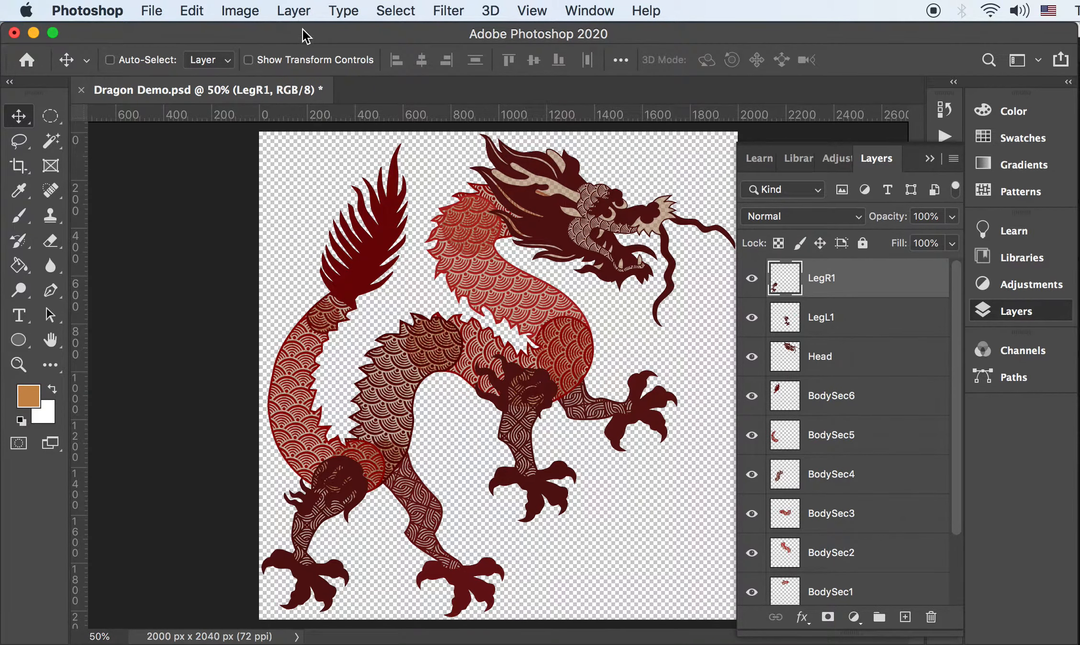
{"action": "left_click", "coordinate": [293, 11]}
{"action": "mouse_move", "coordinate": [493, 201]}
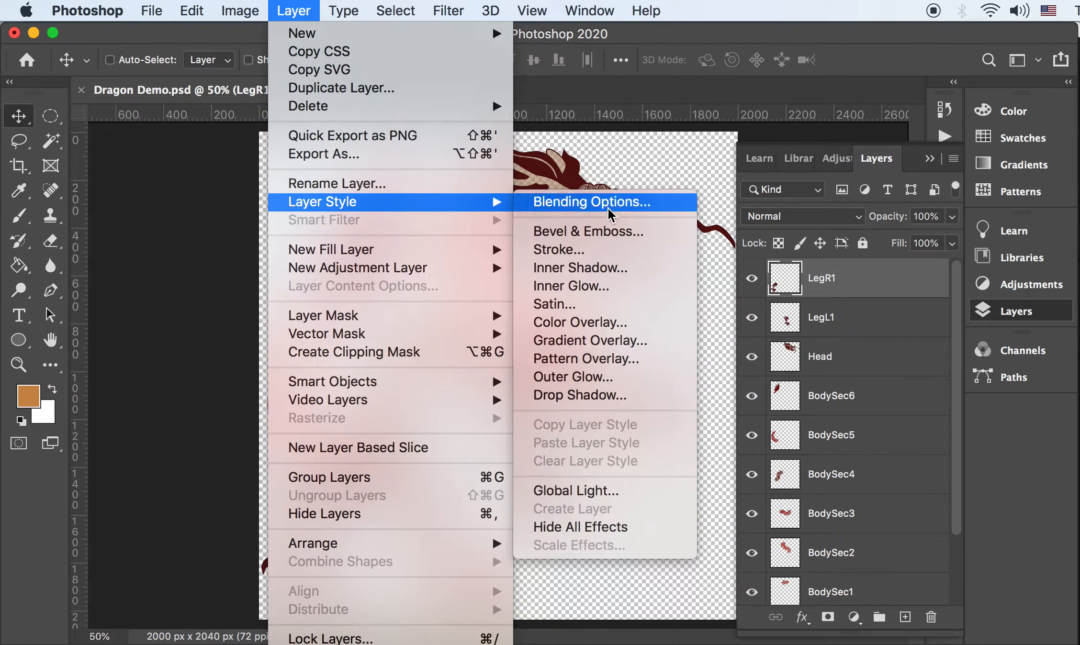
{"action": "left_click", "coordinate": [583, 325]}
{"action": "left_click", "coordinate": [632, 367]}
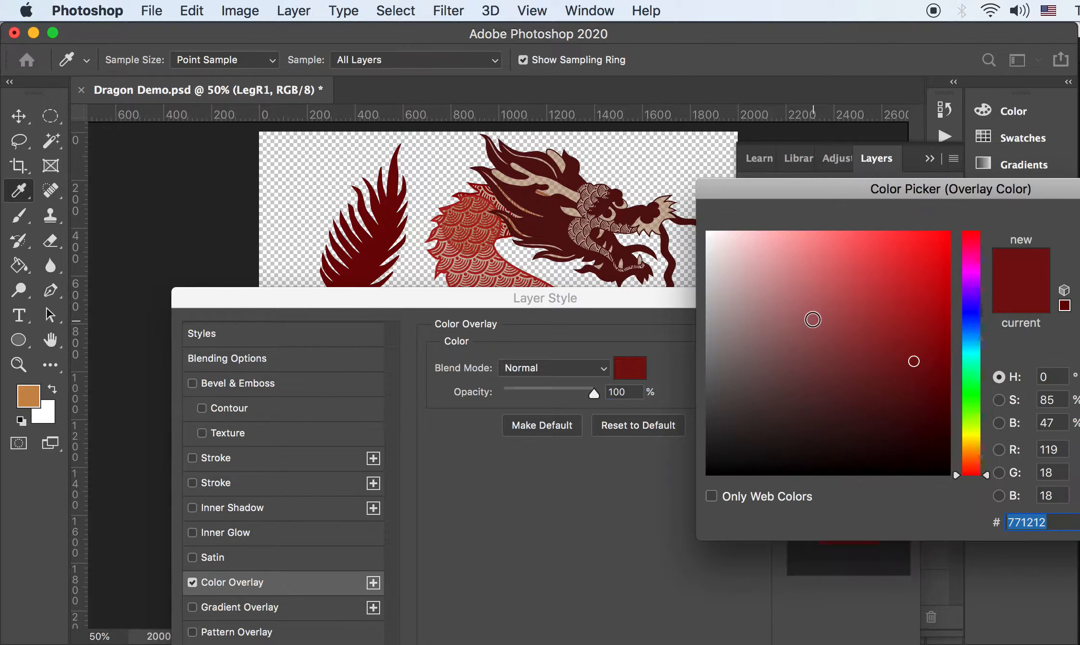
{"action": "left_click_drag", "start_coordinate": [812, 320], "coordinate": [832, 231]}
{"action": "key", "text": "Return"}
{"action": "left_click", "coordinate": [878, 334]}
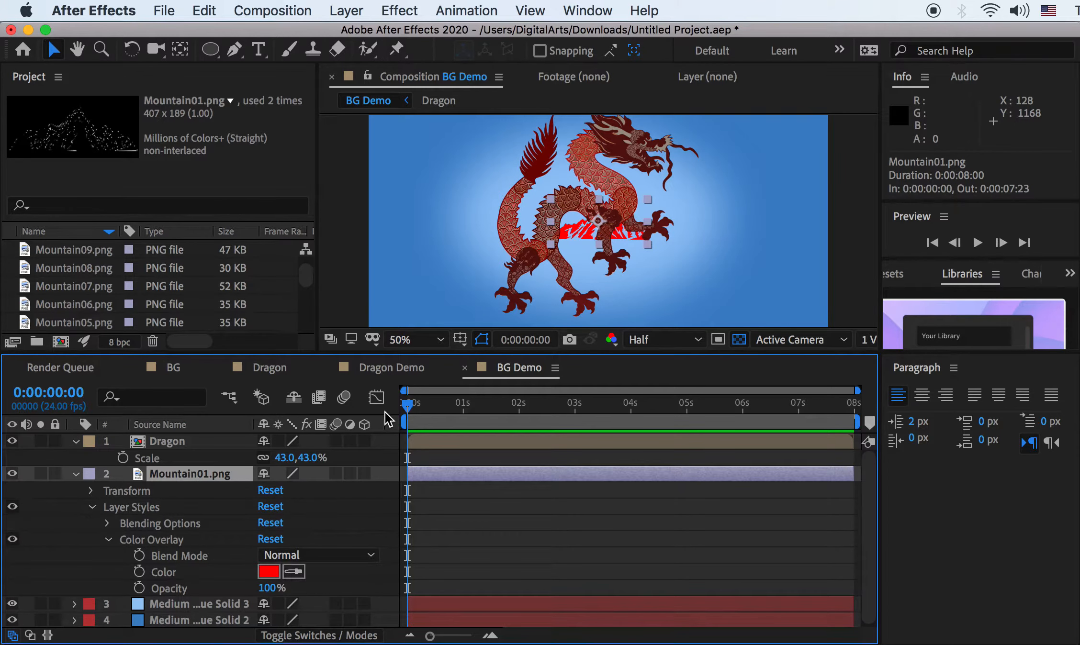
Change Mountain01's overlay to dark green 0F4611 and move it to the lower-left corner
{"action": "left_click", "coordinate": [271, 575]}
{"action": "mouse_move", "coordinate": [864, 499]}
{"action": "left_mouse_down"}
{"action": "mouse_move", "coordinate": [864, 479]}
{"action": "mouse_move", "coordinate": [755, 499]}
{"action": "mouse_move", "coordinate": [790, 494]}
{"action": "left_mouse_up"}
{"action": "left_click", "coordinate": [1012, 320]}
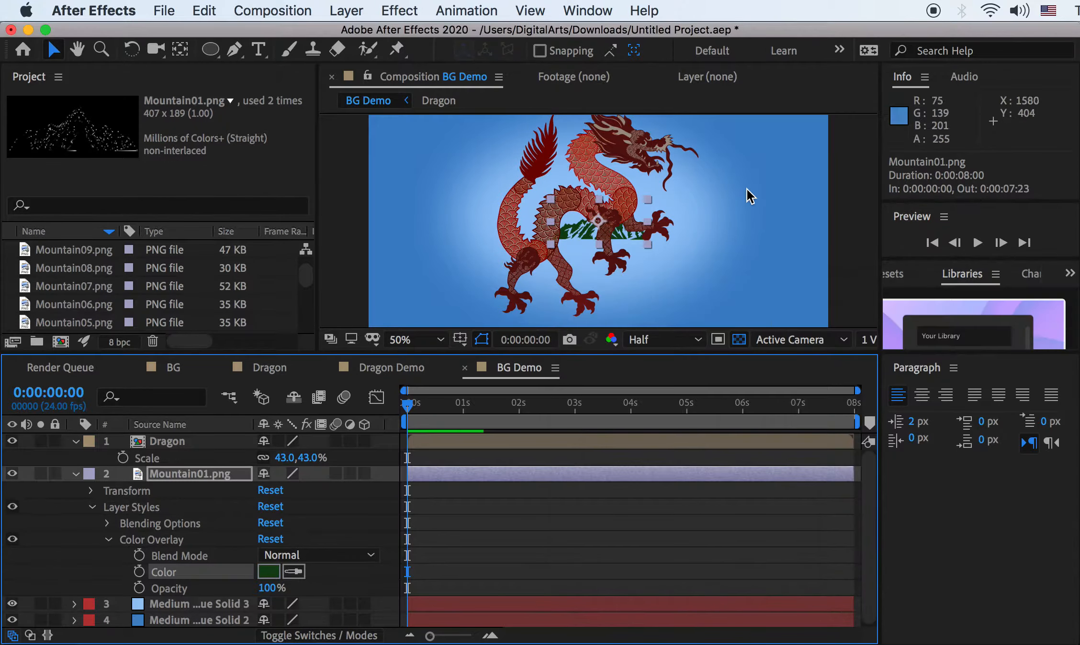
{"action": "left_click_drag", "start_coordinate": [614, 234], "coordinate": [426, 326]}
{"action": "left_click", "coordinate": [76, 474]}
Add Mountain03.png to BG Demo as a layer above Mountain01
{"action": "scroll", "coordinate": [91, 302], "scroll_direction": "down", "scroll_amount": 2}
{"action": "scroll", "coordinate": [89, 307], "scroll_direction": "down", "scroll_amount": 2}
{"action": "left_click", "coordinate": [85, 287]}
{"action": "left_click", "coordinate": [86, 270]}
{"action": "left_click", "coordinate": [81, 292]}
{"action": "left_click", "coordinate": [82, 305]}
{"action": "left_click", "coordinate": [80, 288]}
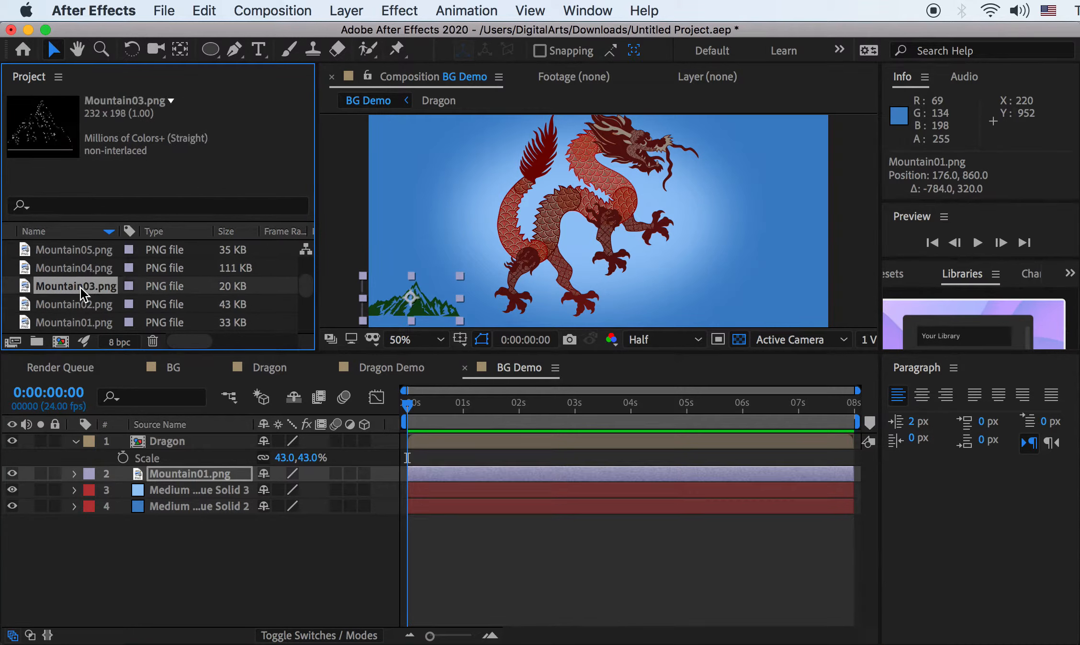
{"action": "left_click_drag", "start_coordinate": [80, 287], "coordinate": [174, 467]}
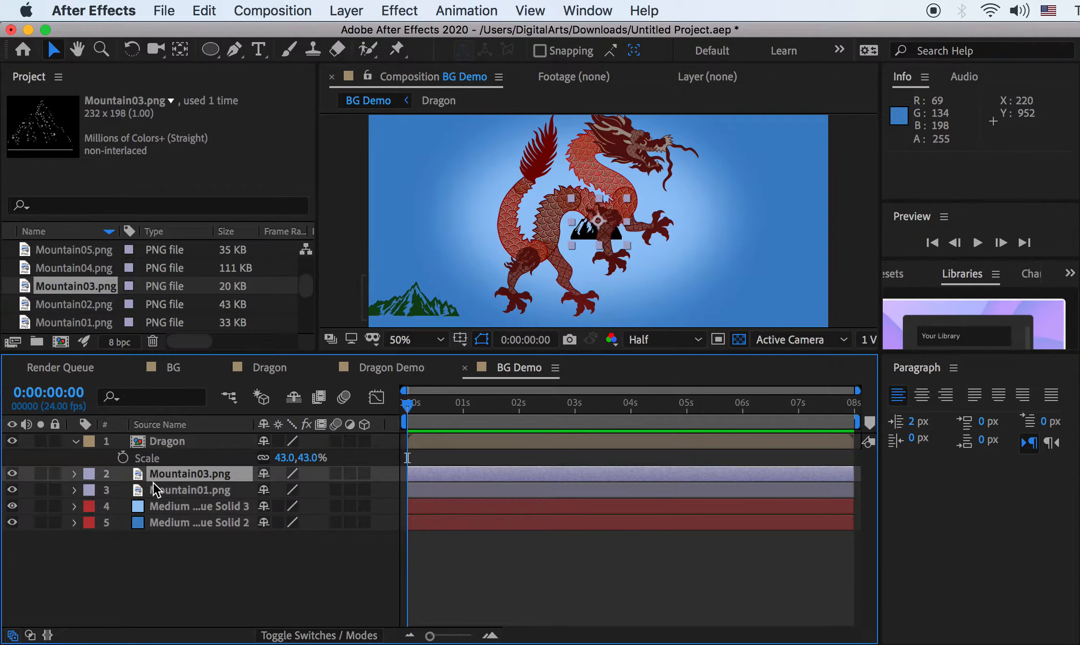
{"action": "left_click", "coordinate": [76, 491]}
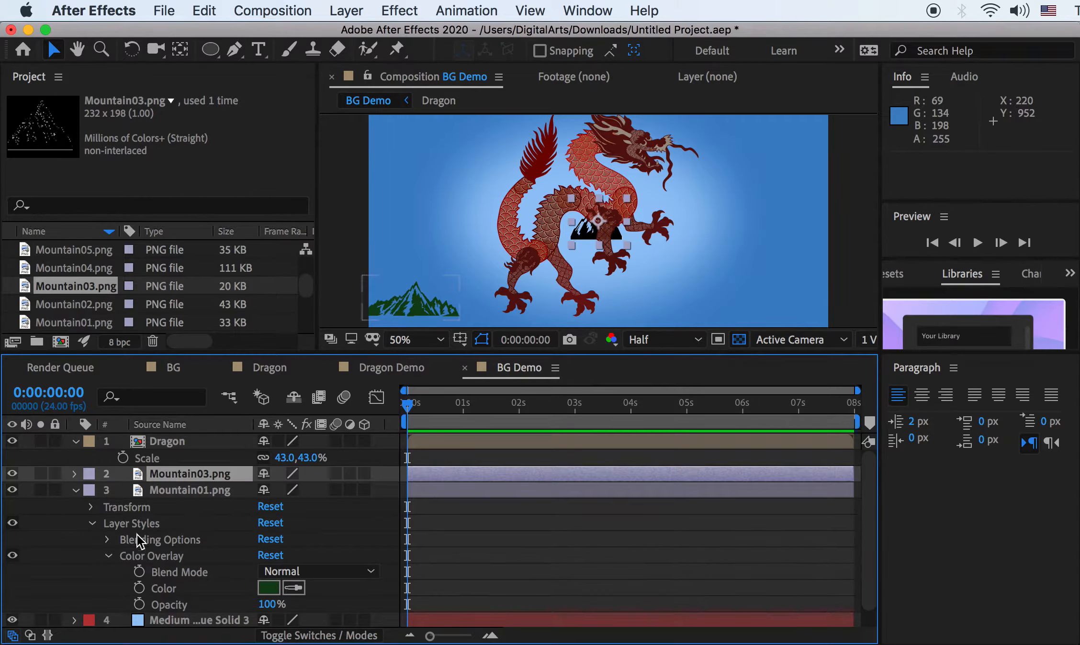
{"action": "left_click", "coordinate": [129, 525]}
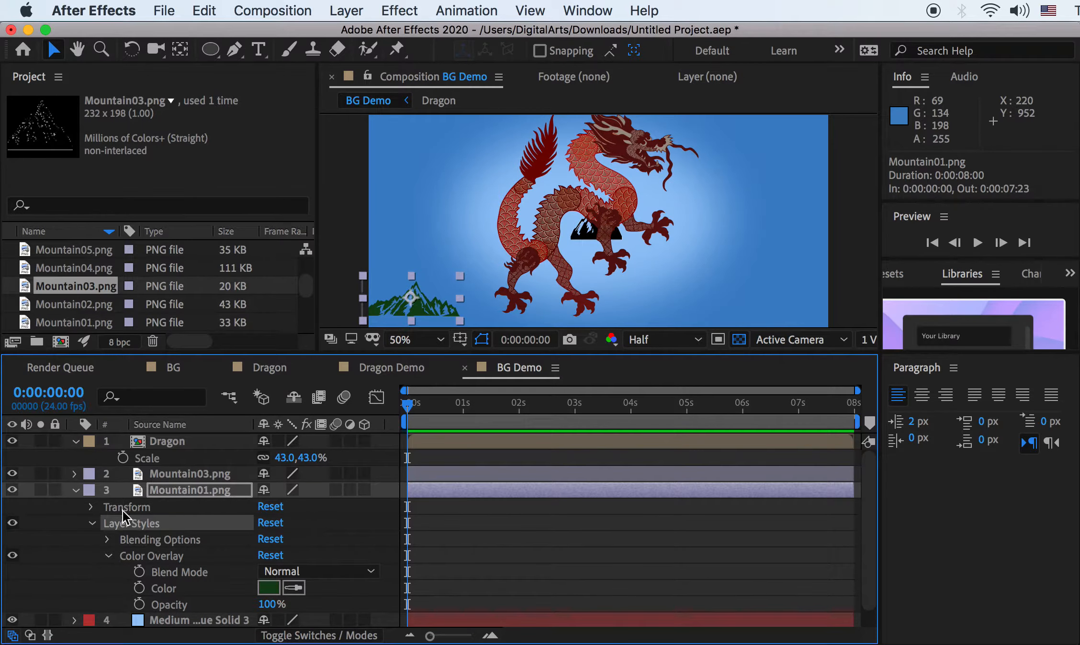
Move Mountain03 to the lower right and scale it to 222%
{"action": "left_click", "coordinate": [172, 473]}
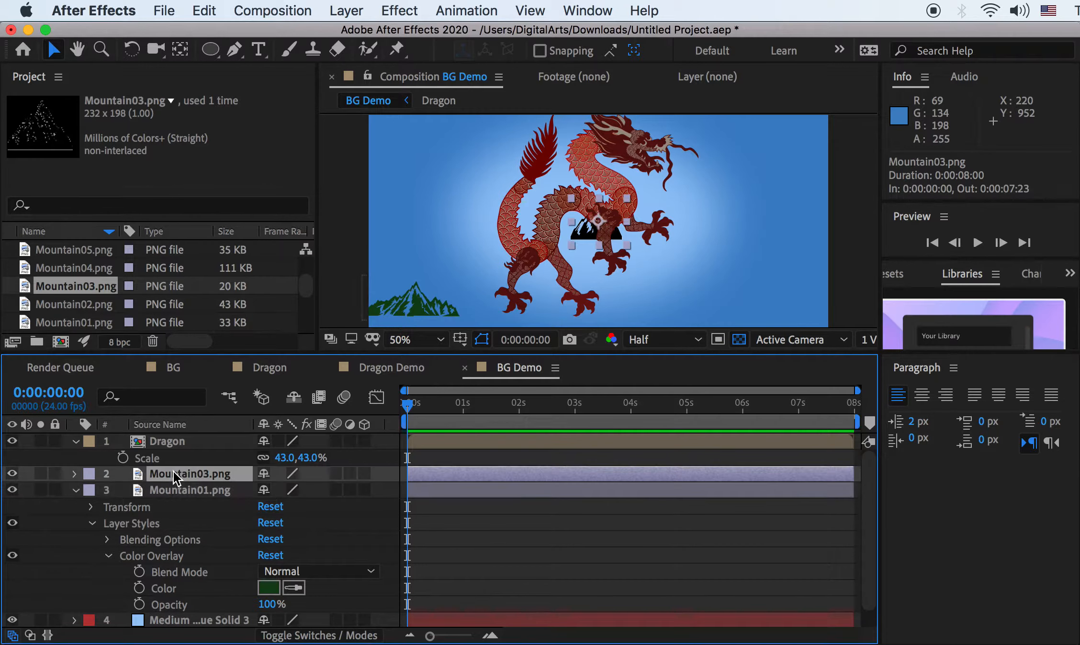
{"action": "key", "text": "ctrl+v"}
{"action": "left_click_drag", "start_coordinate": [593, 194], "coordinate": [704, 261]}
{"action": "key", "text": "s"}
{"action": "left_click_drag", "start_coordinate": [314, 496], "coordinate": [425, 484]}
Scale Mountain01 to 199% and nudge it into the lower-left corner
{"action": "left_click", "coordinate": [168, 508]}
{"action": "key", "text": "s"}
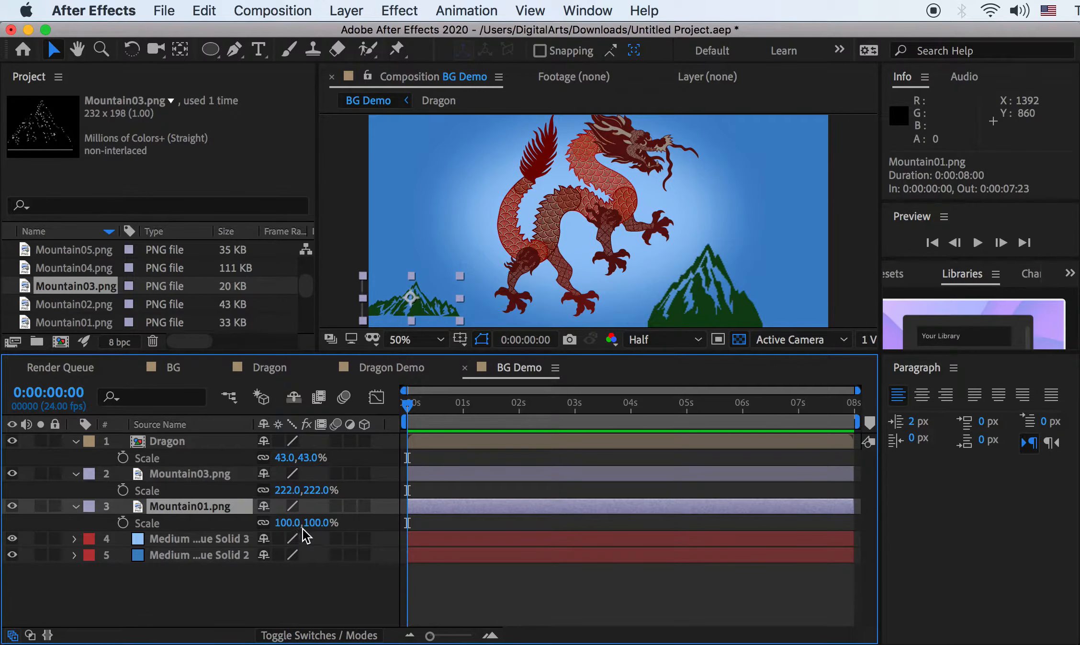
{"action": "left_click_drag", "start_coordinate": [303, 528], "coordinate": [599, 280]}
{"action": "scroll", "coordinate": [679, 206], "scroll_direction": "down", "scroll_amount": 3}
{"action": "left_click_drag", "start_coordinate": [524, 262], "coordinate": [541, 273]}
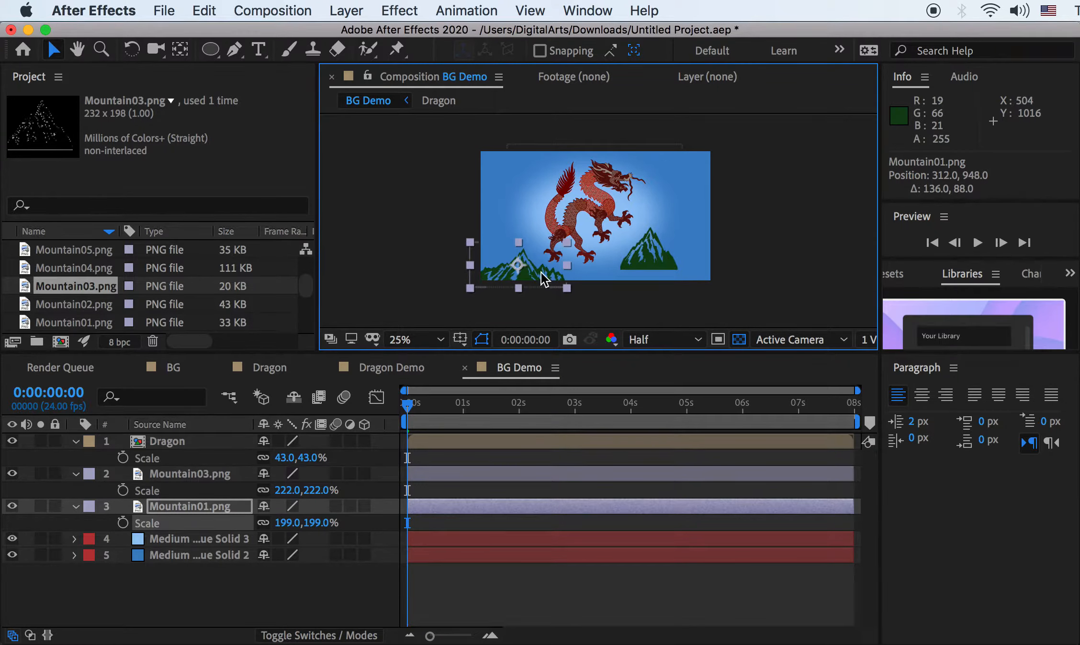
Push Mountain03 further into the lower right and add Mountain04.png to the comp
{"action": "left_click", "coordinate": [195, 474]}
{"action": "left_click_drag", "start_coordinate": [627, 264], "coordinate": [660, 277]}
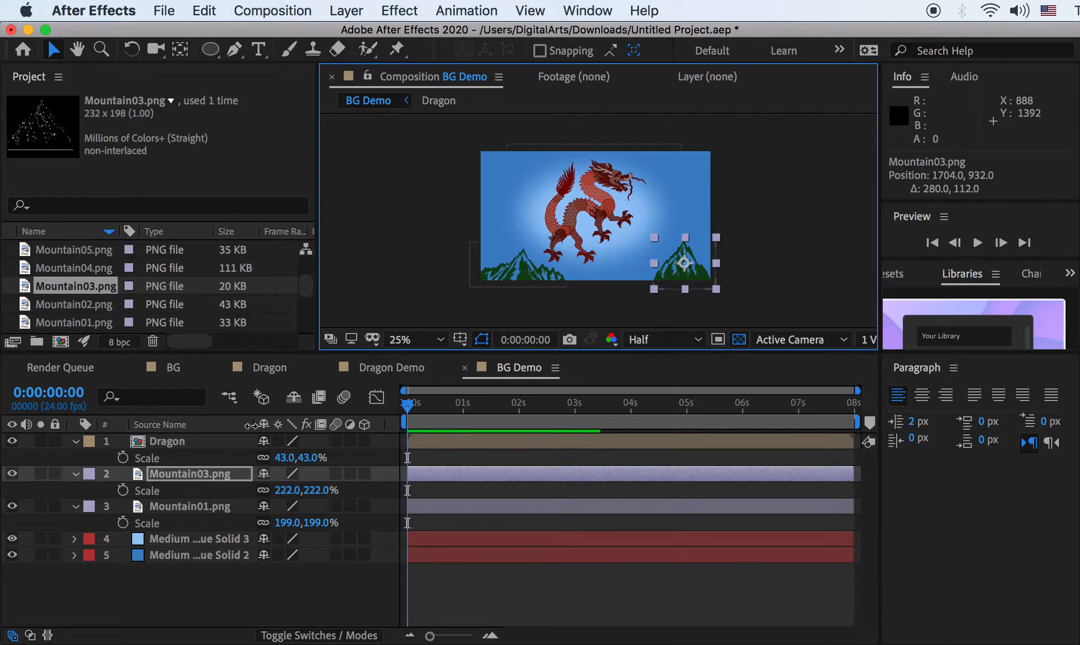
{"action": "left_click_drag", "start_coordinate": [70, 264], "coordinate": [193, 517]}
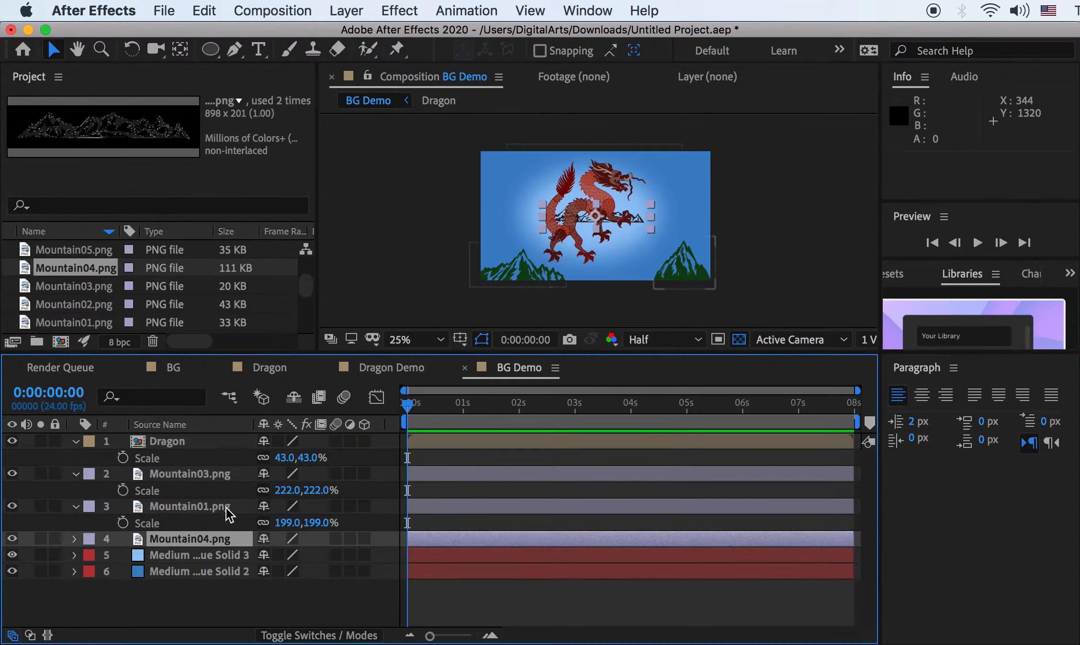
{"action": "left_click", "coordinate": [175, 505]}
Give Mountain04 a lighter green 48734A Color Overlay
{"action": "left_click", "coordinate": [76, 507]}
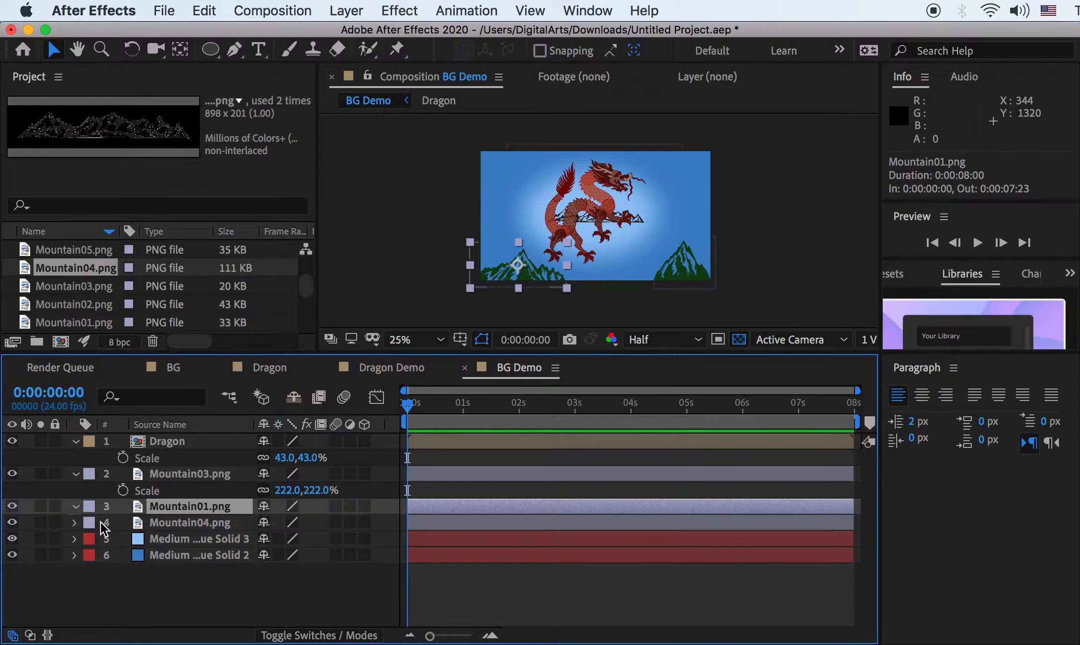
{"action": "left_click", "coordinate": [75, 505]}
{"action": "left_click", "coordinate": [138, 620]}
{"action": "left_click", "coordinate": [78, 505]}
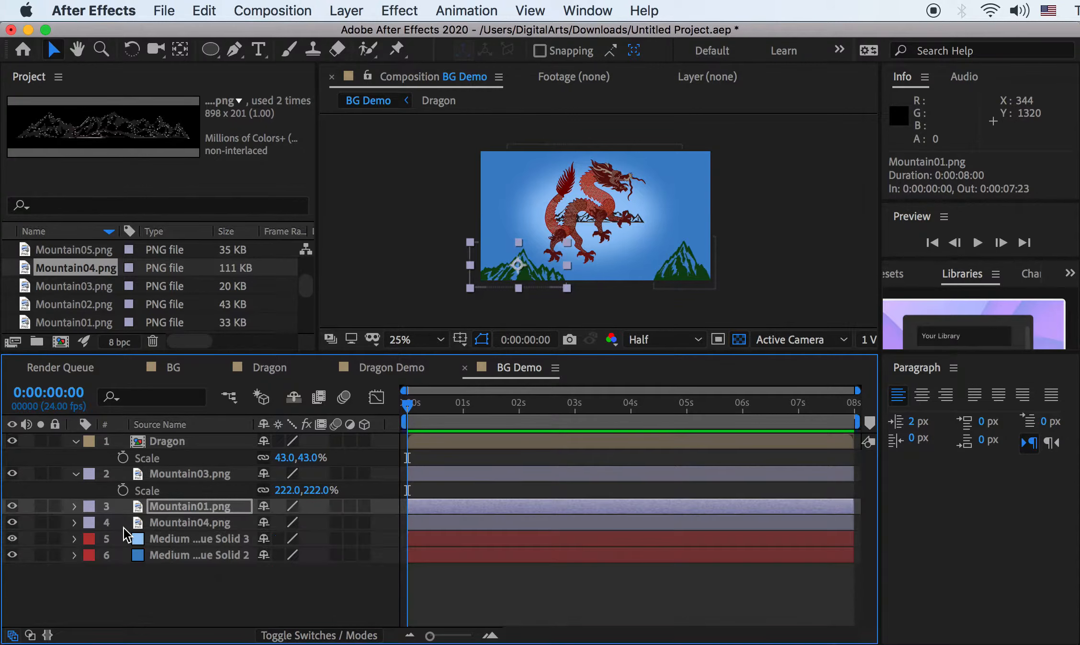
{"action": "left_click", "coordinate": [165, 523]}
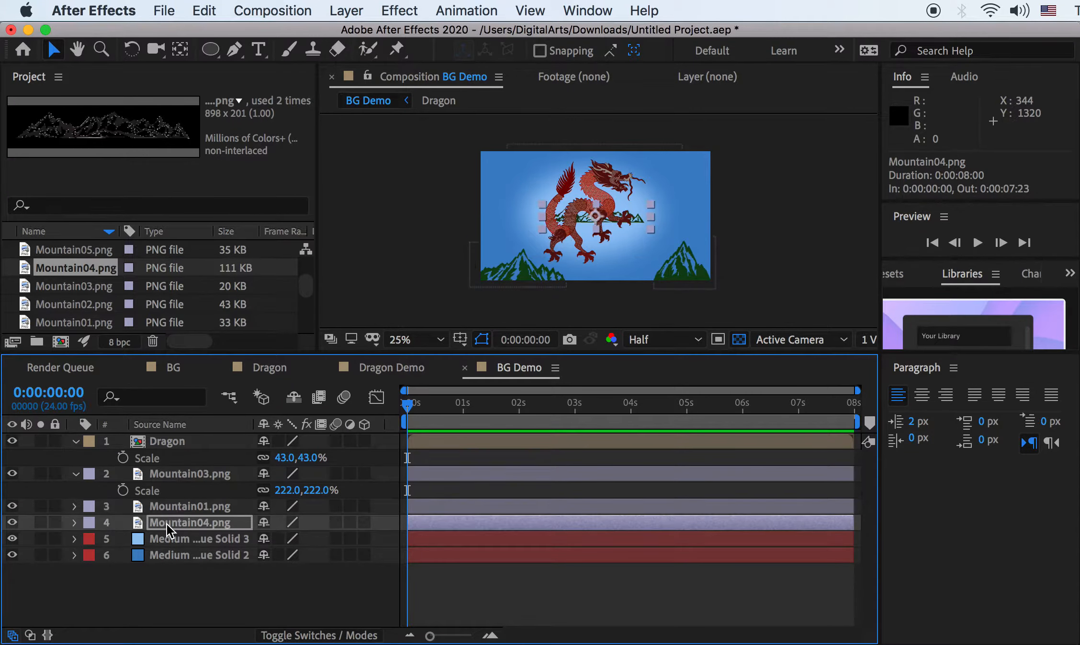
{"action": "left_click", "coordinate": [75, 523]}
{"action": "left_click", "coordinate": [91, 556]}
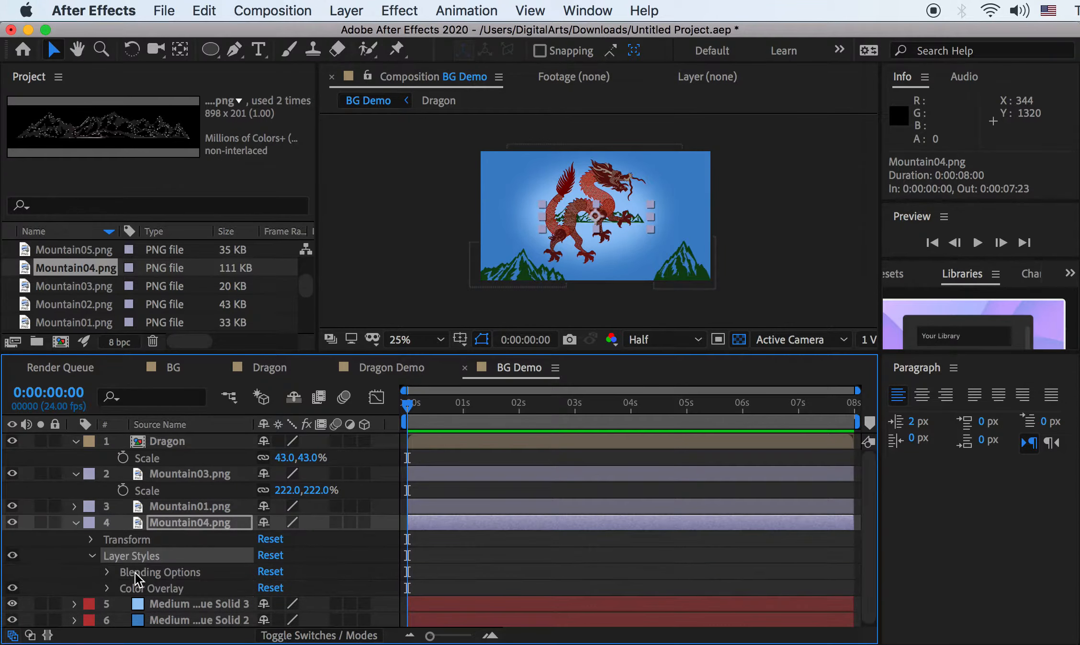
{"action": "left_click", "coordinate": [107, 588]}
{"action": "left_click", "coordinate": [269, 602]}
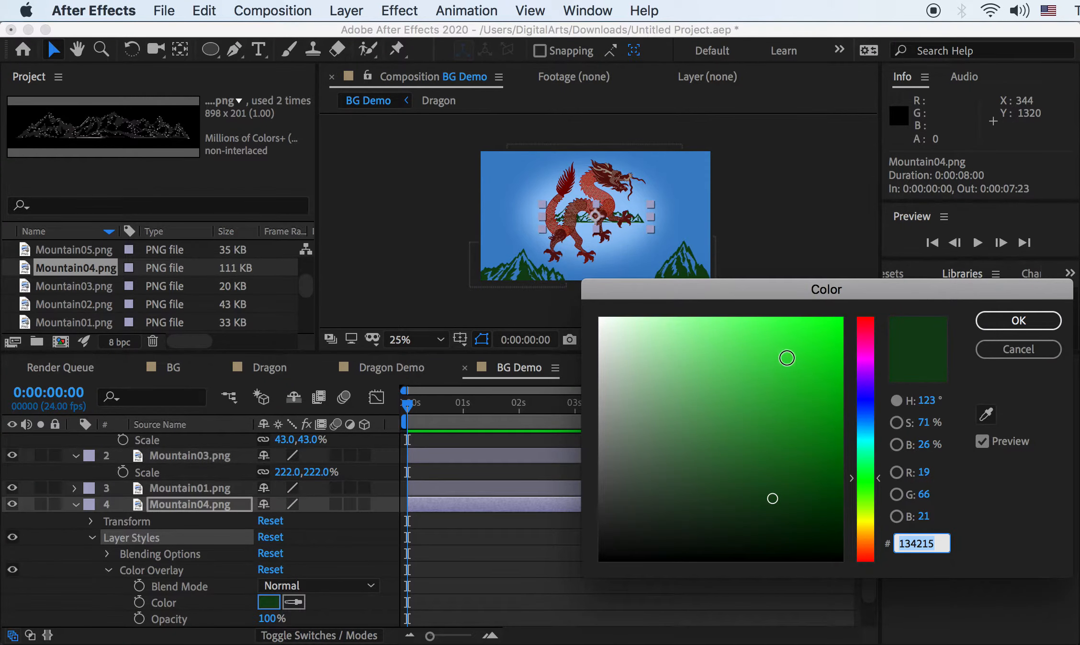
{"action": "mouse_move", "coordinate": [773, 489]}
{"action": "left_mouse_down"}
{"action": "mouse_move", "coordinate": [730, 453]}
{"action": "mouse_move", "coordinate": [699, 465]}
{"action": "mouse_move", "coordinate": [687, 449]}
{"action": "mouse_move", "coordinate": [687, 458]}
{"action": "left_mouse_up"}
{"action": "left_click", "coordinate": [986, 322]}
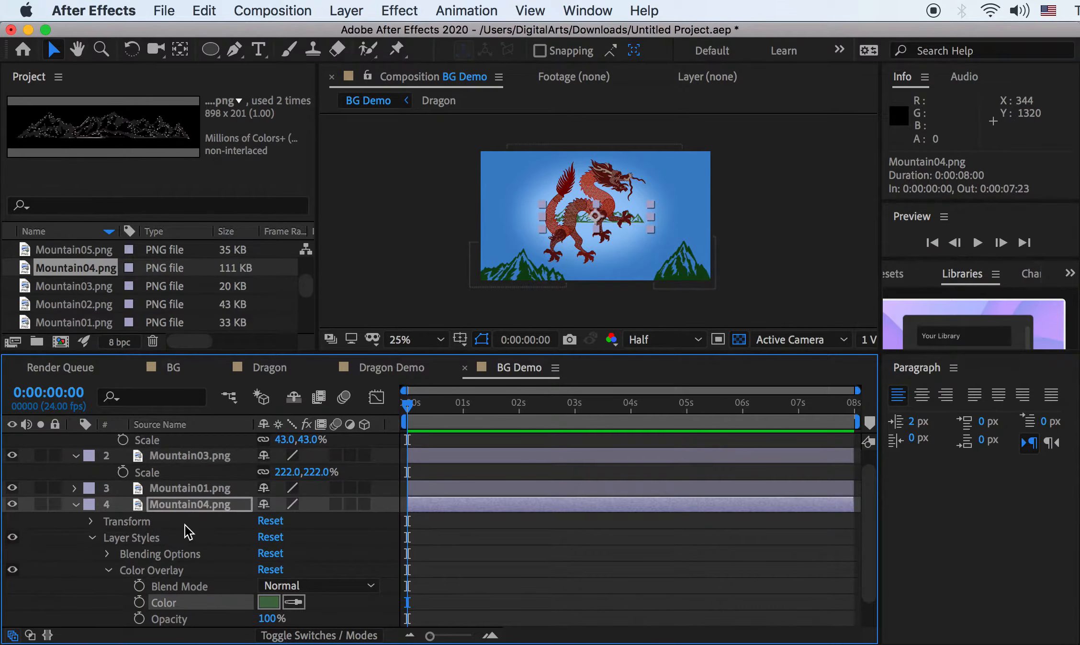
Scale Mountain04 to 195% and lower it along the bottom of the frame
{"action": "key", "text": "s"}
{"action": "left_click_drag", "start_coordinate": [306, 539], "coordinate": [400, 539]}
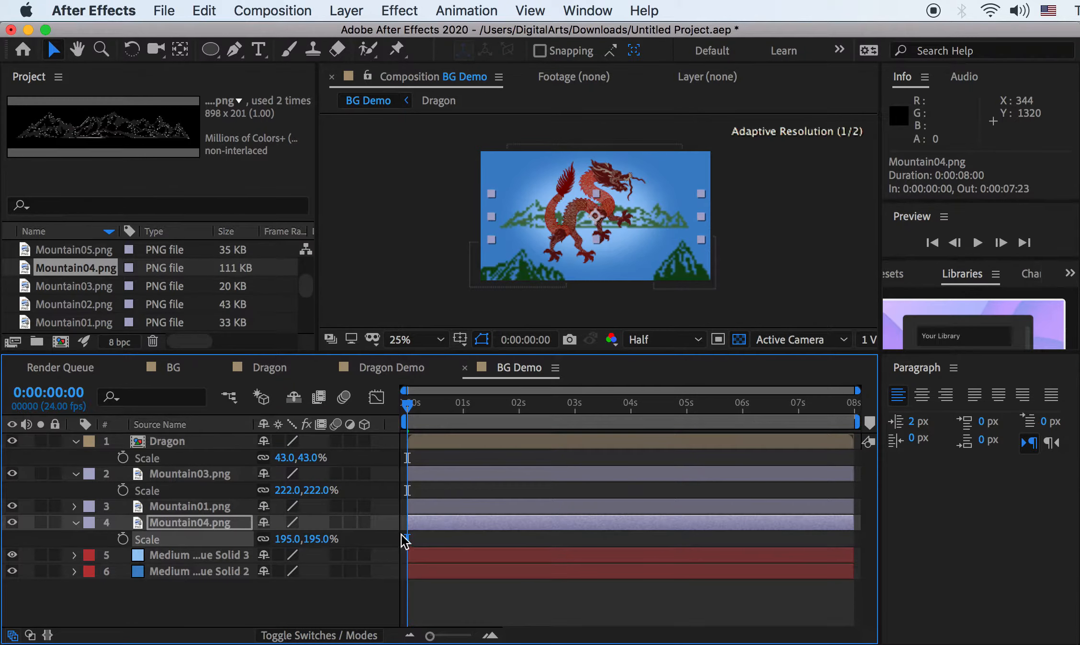
{"action": "left_click_drag", "start_coordinate": [637, 228], "coordinate": [630, 276]}
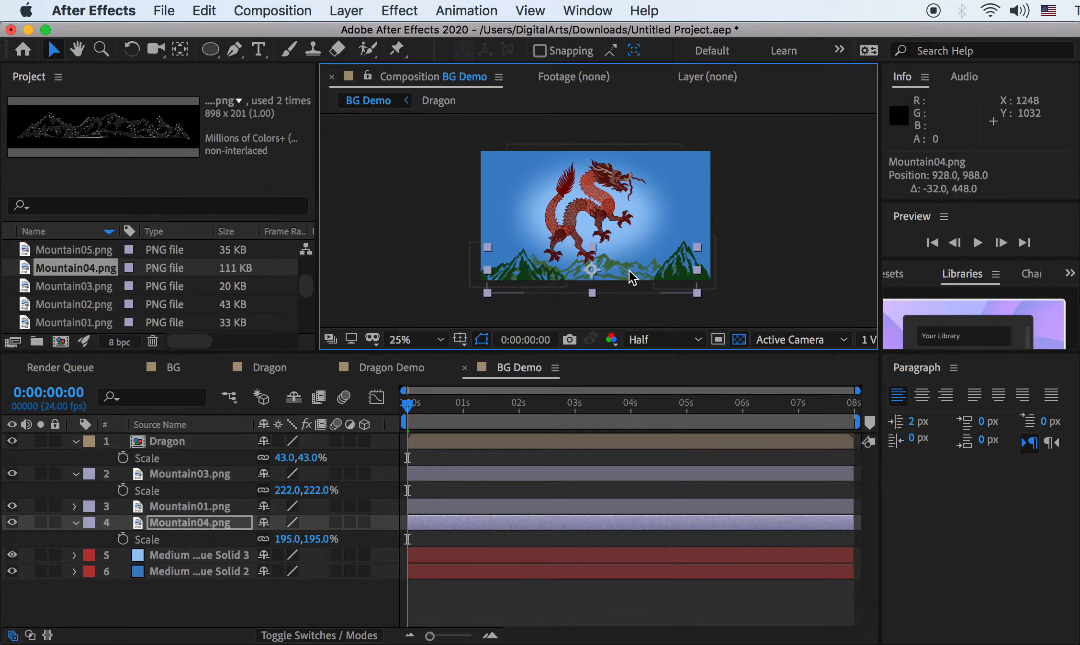
{"action": "scroll", "coordinate": [625, 266], "scroll_direction": "up", "scroll_amount": 1}
{"action": "scroll", "coordinate": [624, 266], "scroll_direction": "down", "scroll_amount": 1}
{"action": "scroll", "coordinate": [625, 268], "scroll_direction": "up", "scroll_amount": 1}
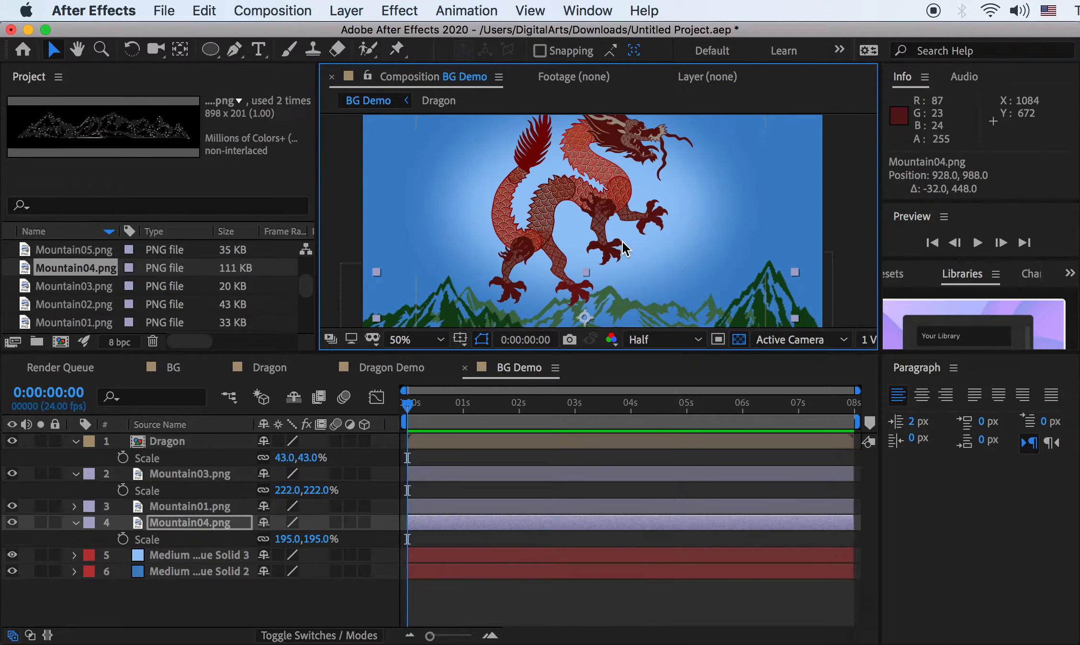
{"action": "scroll", "coordinate": [614, 268], "scroll_direction": "down", "scroll_amount": 1}
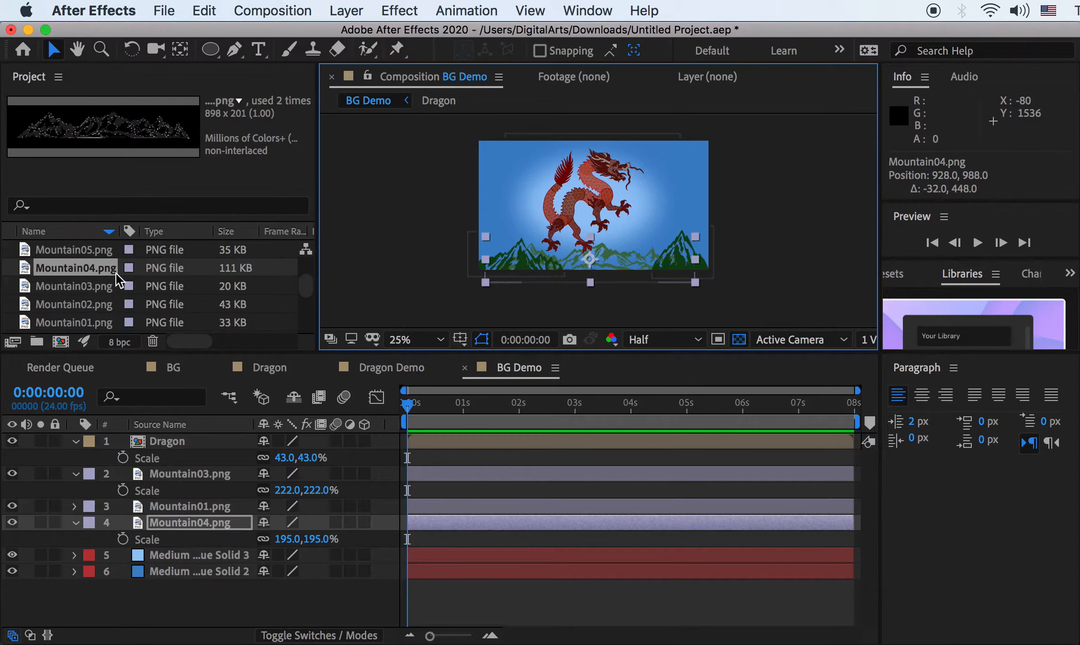
{"action": "scroll", "coordinate": [63, 268], "scroll_direction": "up", "scroll_amount": 1}
{"action": "scroll", "coordinate": [62, 278], "scroll_direction": "down", "scroll_amount": 5}
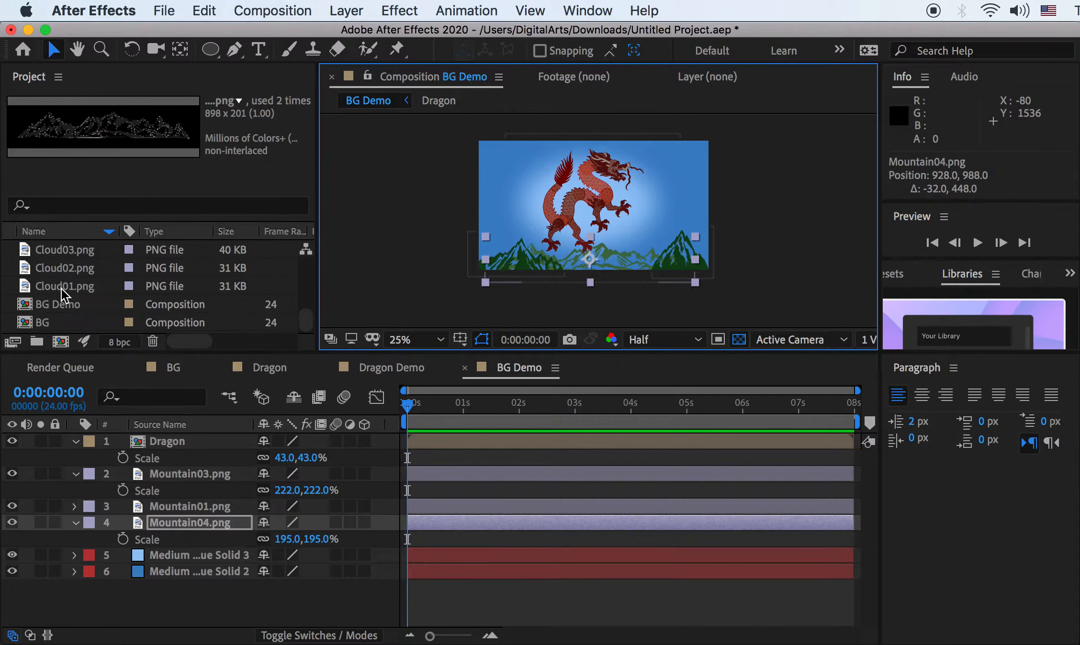
{"action": "left_click", "coordinate": [62, 287]}
Preview the cloud images in the 01PNG folder in Finder, starting from Cloud01.png
{"action": "key", "text": "super+Tab"}
{"action": "key", "text": "super+Tab"}
{"action": "key", "text": "super+Tab"}
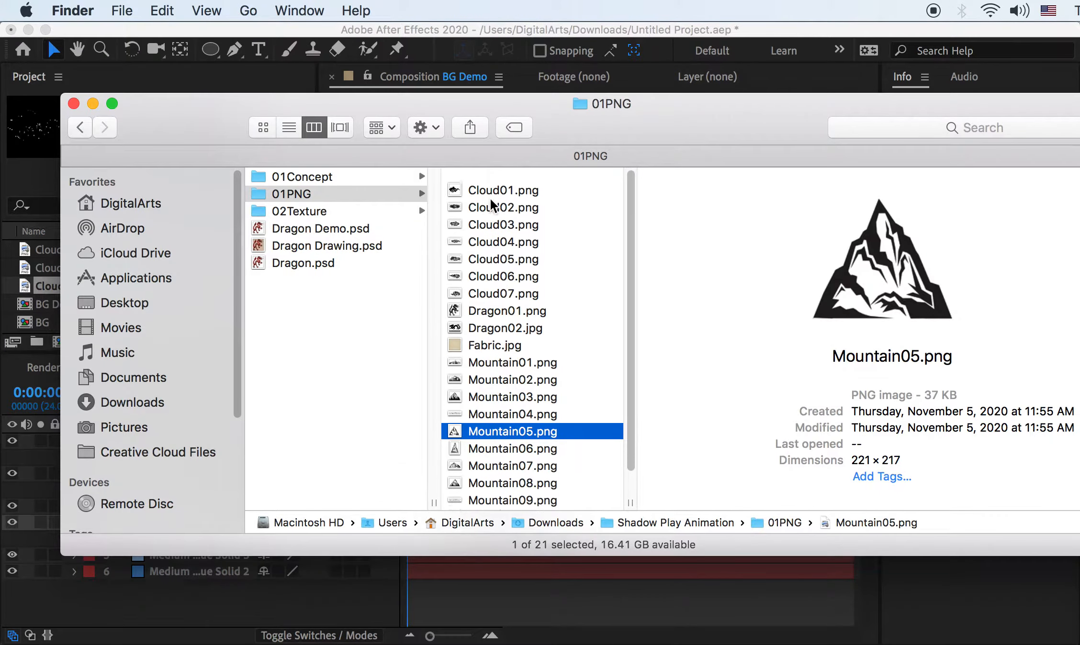
{"action": "left_click", "coordinate": [489, 181]}
{"action": "key", "text": "Down"}
{"action": "key", "text": "Down"}
{"action": "key", "text": "Down"}
{"action": "key", "text": "Down"}
{"action": "key", "text": "Down"}
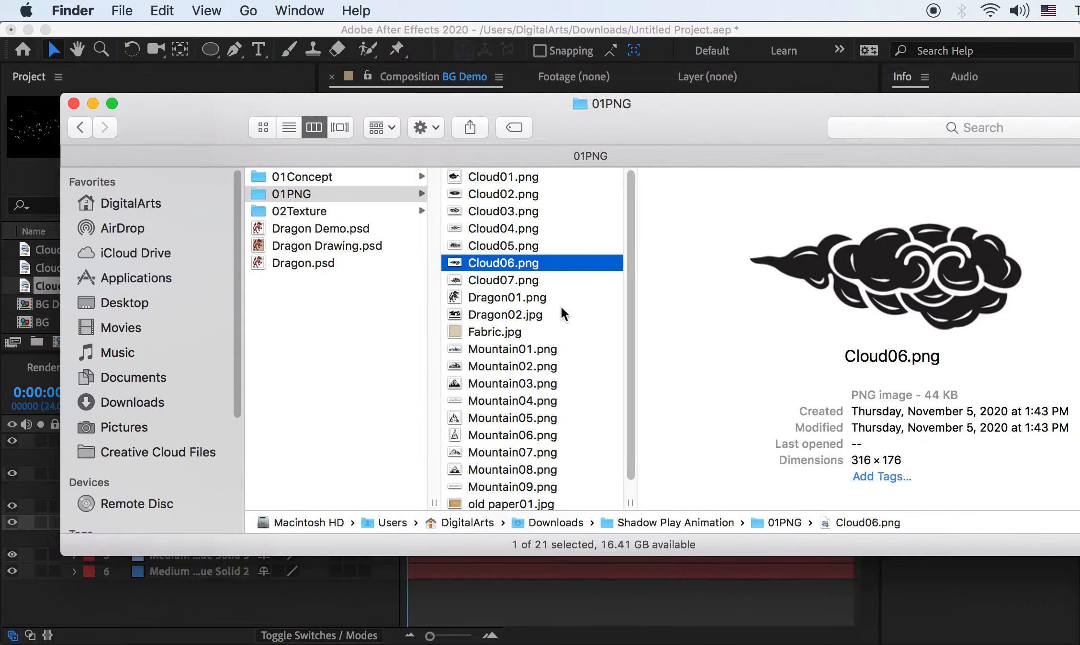
{"action": "key", "text": "super+Tab"}
Add Cloud01.png to BG Demo and move it to the frame's top right
{"action": "left_click_drag", "start_coordinate": [63, 283], "coordinate": [173, 465]}
{"action": "left_click_drag", "start_coordinate": [589, 223], "coordinate": [645, 183]}
{"action": "left_click", "coordinate": [76, 539]}
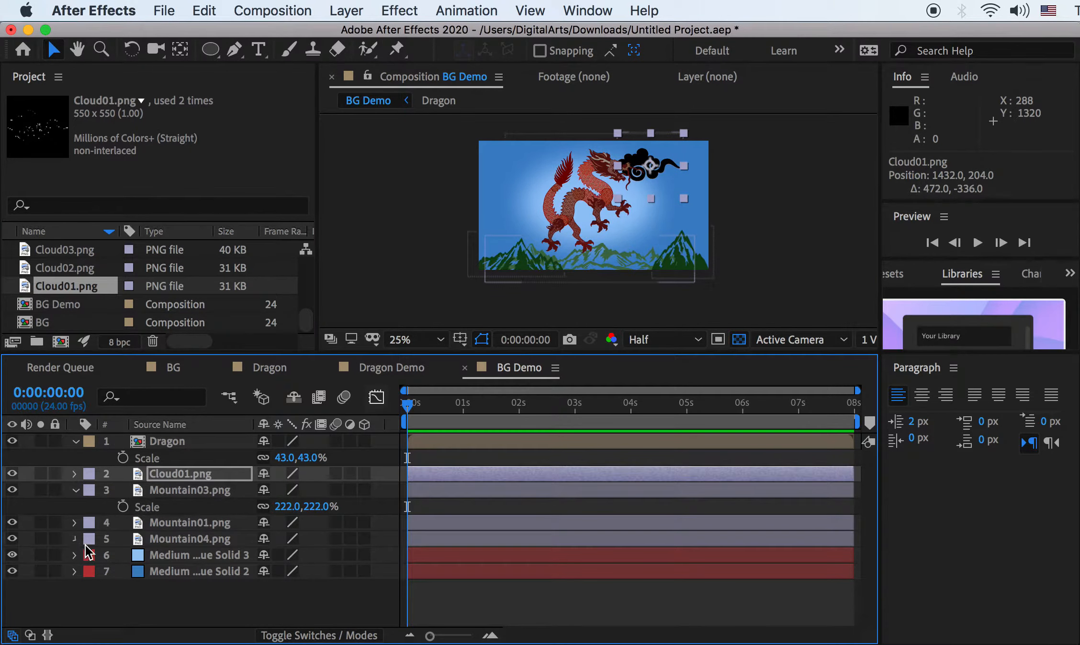
Set Cloud01's Color Overlay to white and move it beside the dragon's head
{"action": "left_click", "coordinate": [76, 539]}
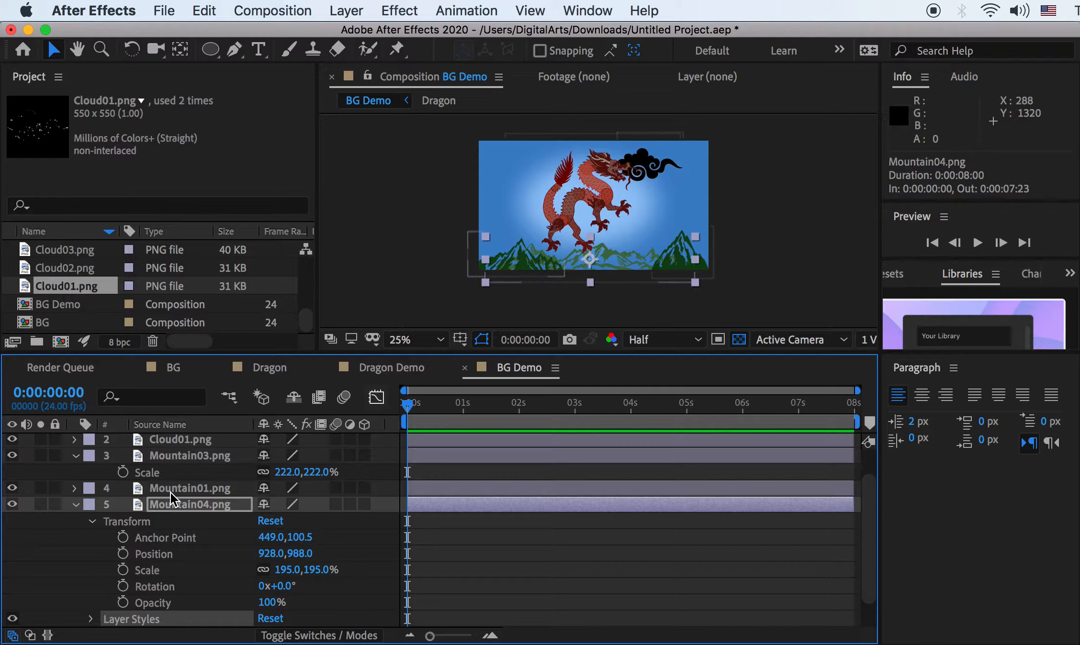
{"action": "scroll", "coordinate": [173, 498], "scroll_direction": "up", "scroll_amount": 2}
{"action": "left_click", "coordinate": [168, 474]}
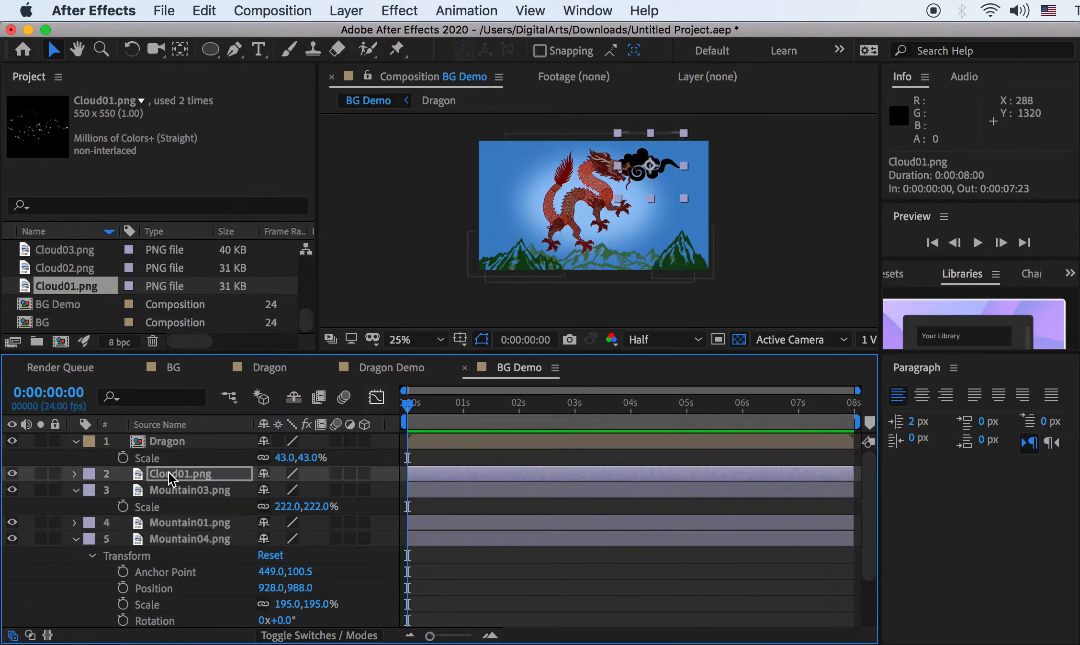
{"action": "left_click", "coordinate": [75, 539]}
{"action": "left_click", "coordinate": [74, 473]}
{"action": "left_click", "coordinate": [91, 507]}
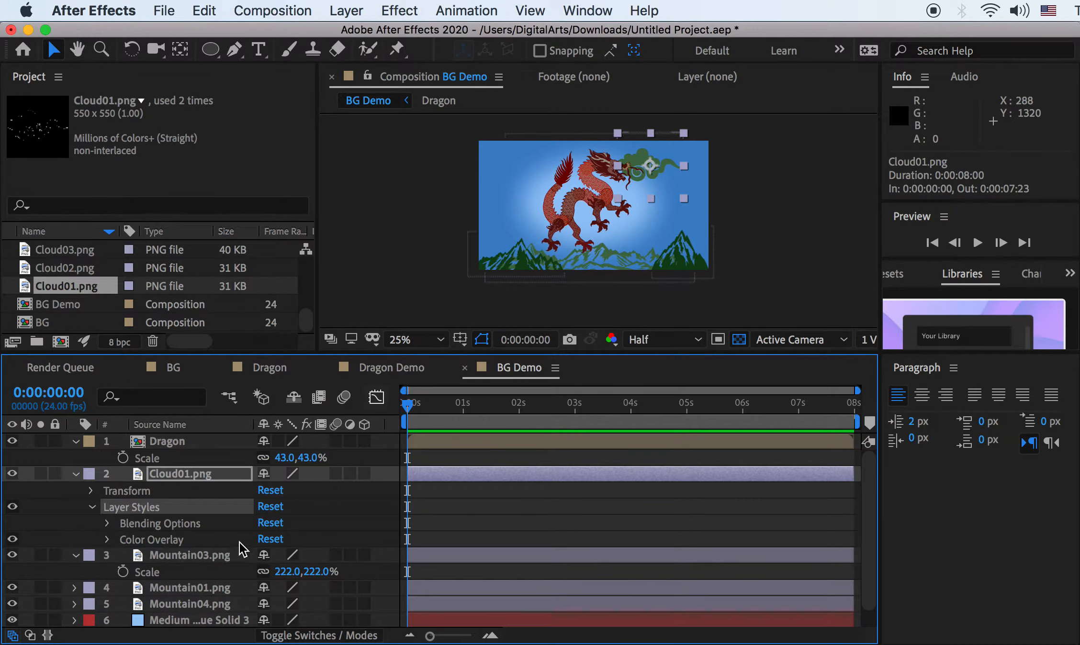
{"action": "left_click", "coordinate": [107, 540]}
{"action": "left_click", "coordinate": [268, 571]}
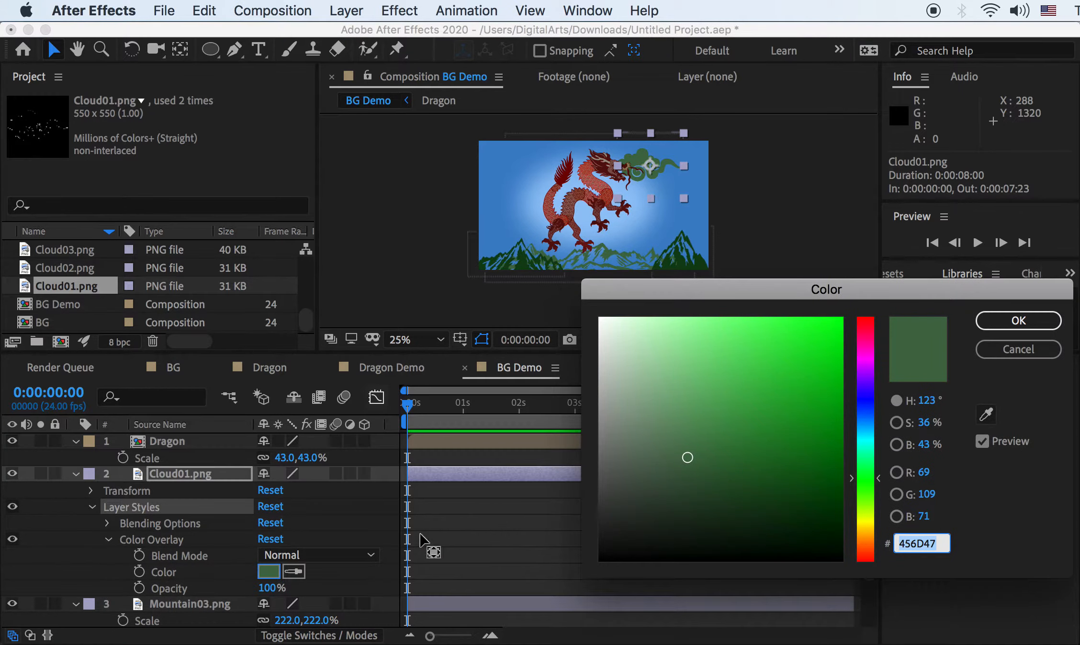
{"action": "left_click", "coordinate": [717, 379]}
{"action": "left_click", "coordinate": [600, 319]}
{"action": "left_click", "coordinate": [1017, 321]}
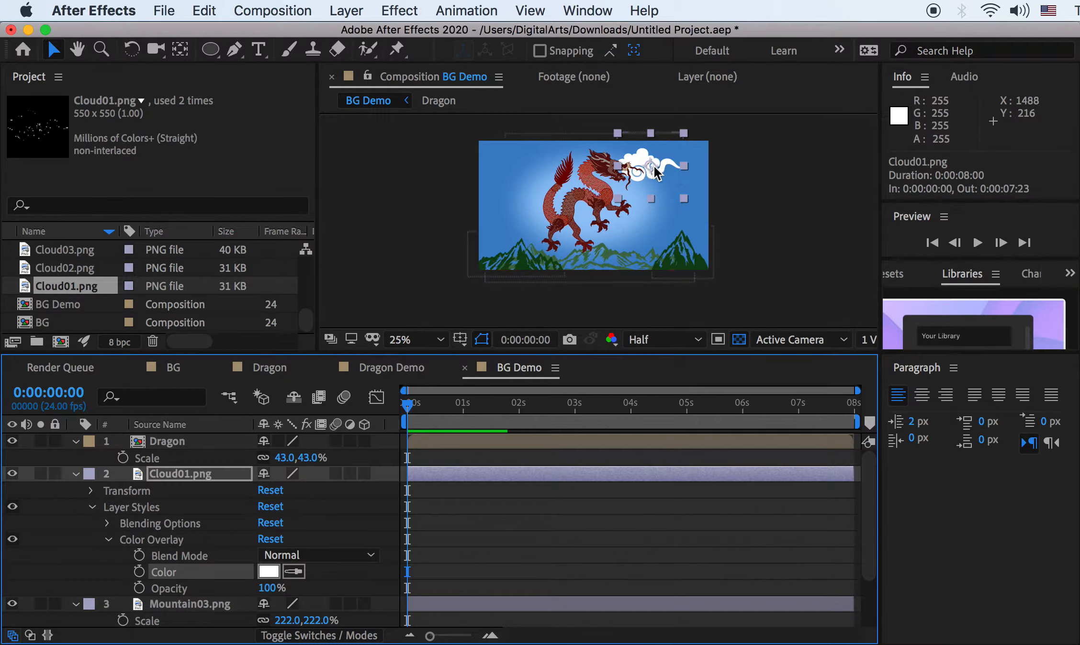
{"action": "left_click_drag", "start_coordinate": [667, 173], "coordinate": [651, 181]}
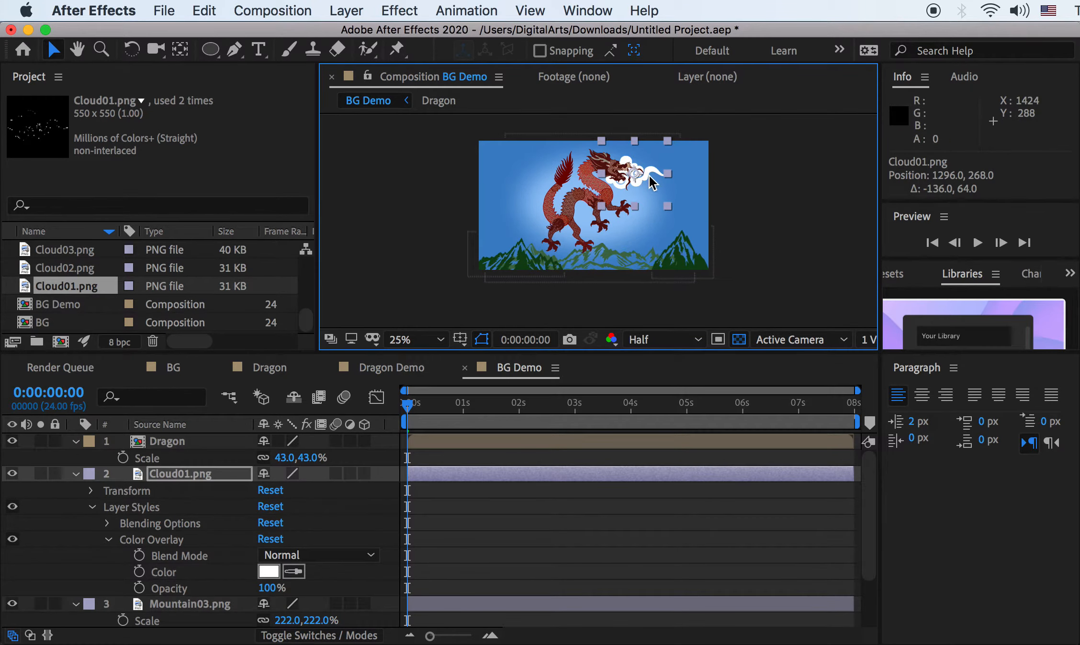
Preview the cloud images in the Project panel, then add Cloud04.png and Cloud07.png to BG Demo
{"action": "left_click", "coordinate": [54, 269]}
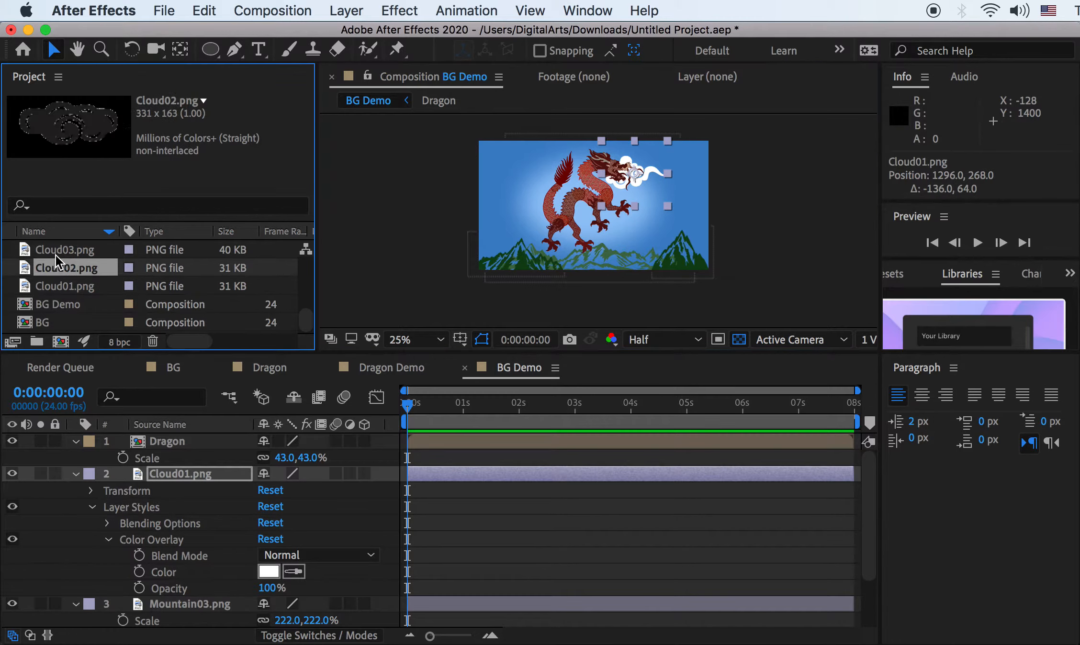
{"action": "left_click", "coordinate": [53, 251]}
{"action": "scroll", "coordinate": [60, 287], "scroll_direction": "up", "scroll_amount": 5}
{"action": "scroll", "coordinate": [68, 314], "scroll_direction": "down", "scroll_amount": 2}
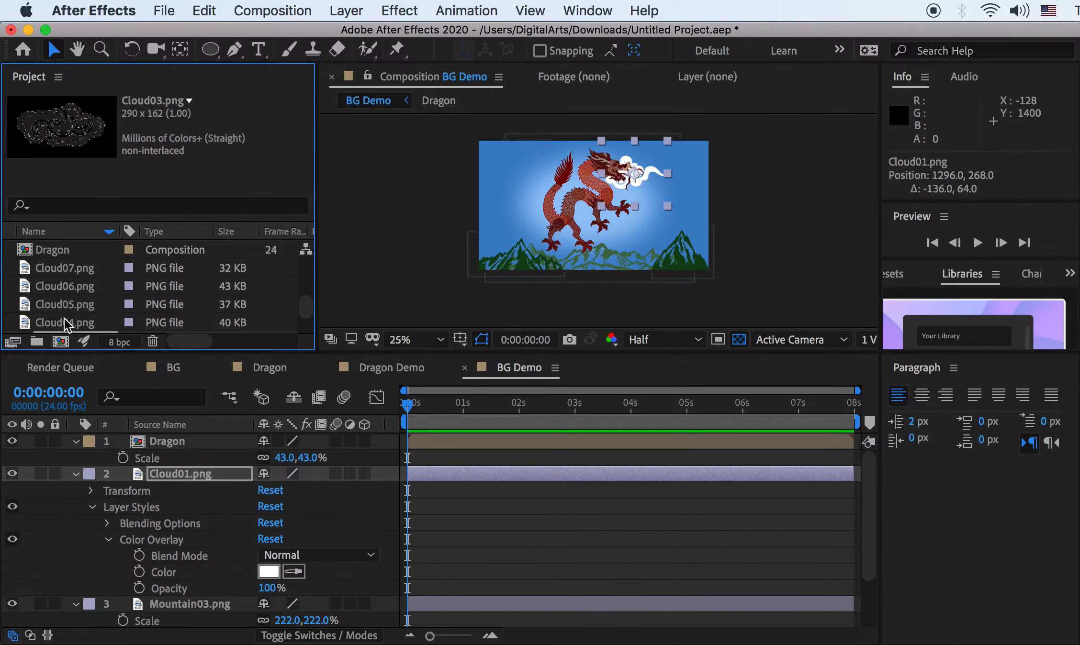
{"action": "left_click", "coordinate": [64, 317]}
{"action": "left_click", "coordinate": [64, 301]}
{"action": "left_click", "coordinate": [63, 287]}
{"action": "left_click", "coordinate": [63, 271]}
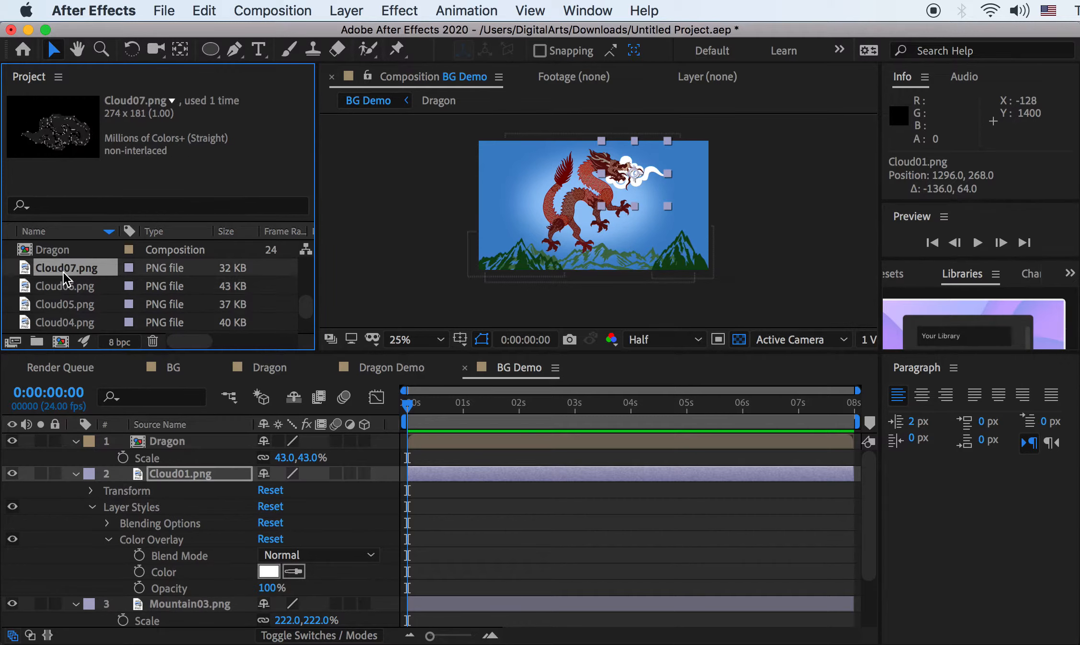
{"action": "left_click", "coordinate": [72, 321]}
{"action": "left_click", "coordinate": [72, 269], "text": "super"}
{"action": "left_click_drag", "start_coordinate": [77, 323], "coordinate": [213, 617]}
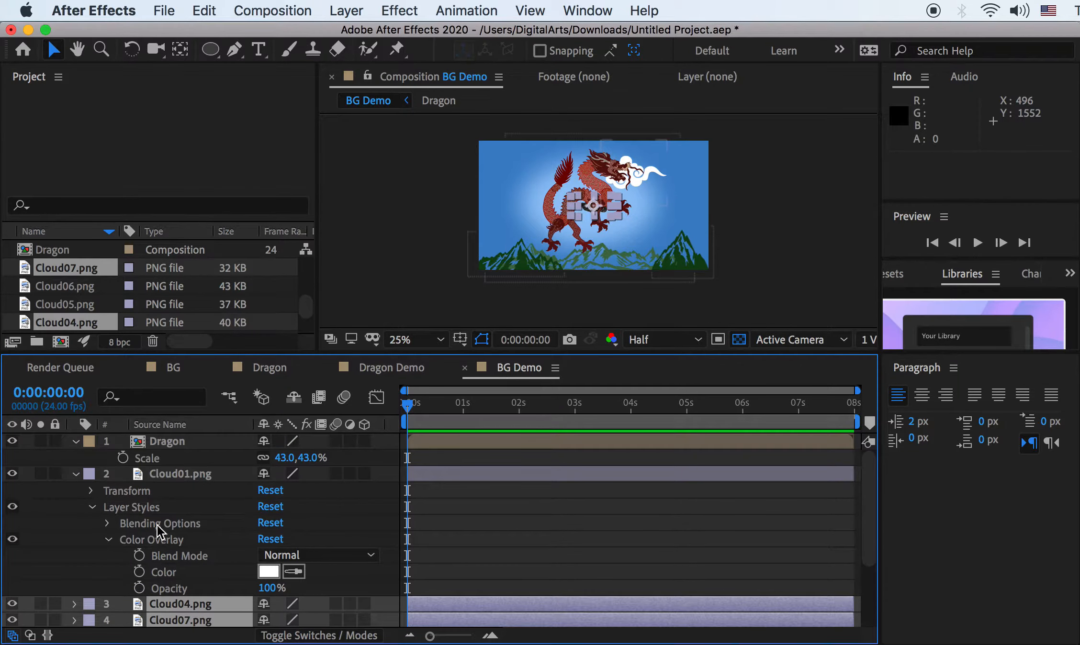
Move Cloud04 down over the right-hand mountains
{"action": "left_click", "coordinate": [139, 513]}
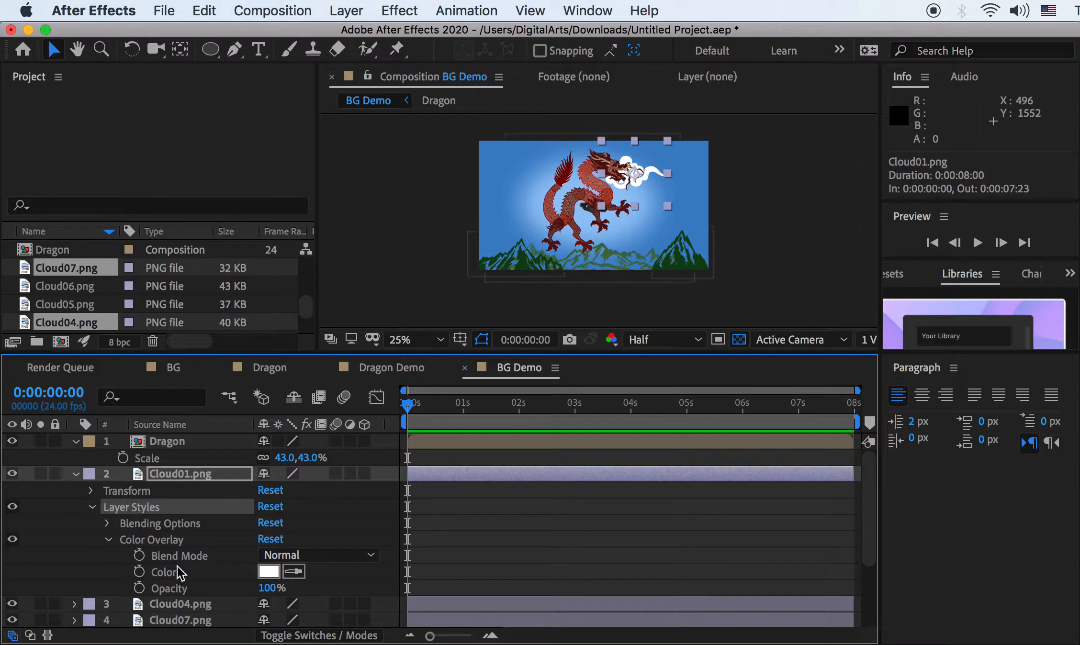
{"action": "left_click", "coordinate": [177, 604]}
{"action": "left_click", "coordinate": [75, 604]}
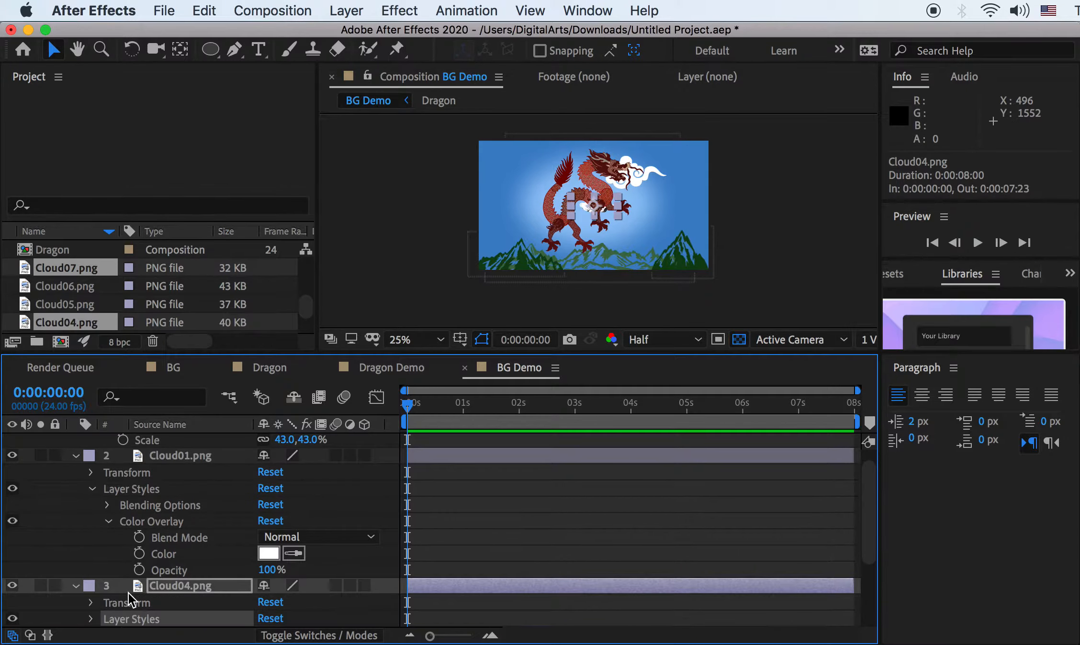
{"action": "left_click_drag", "start_coordinate": [593, 206], "coordinate": [666, 229]}
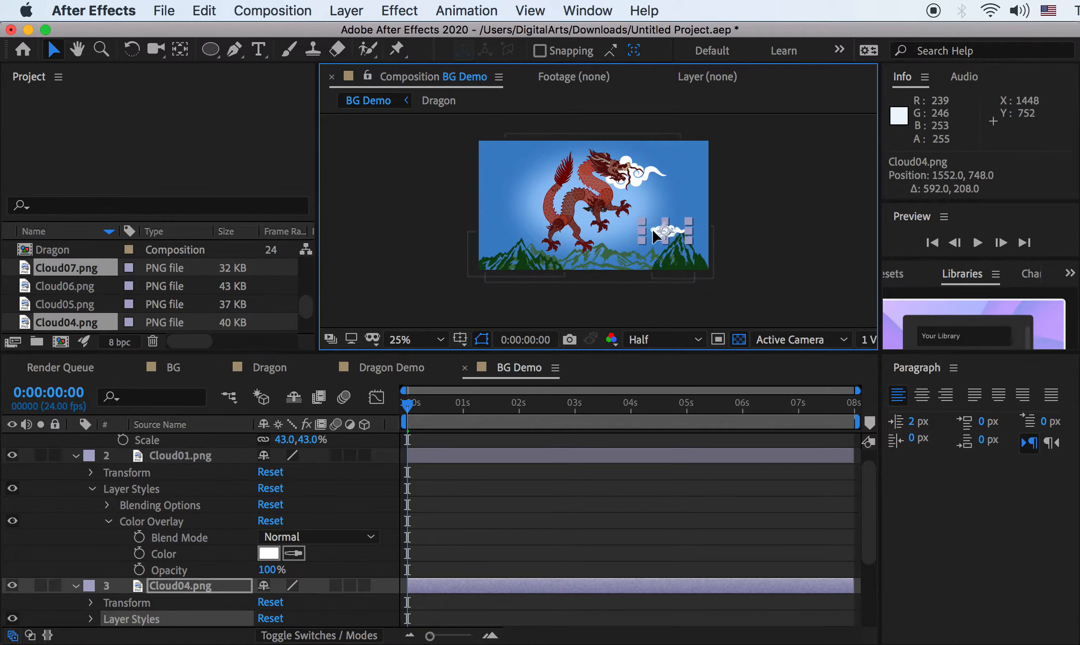
Change Cloud04's Color Overlay to light grey C3C3C3
{"action": "scroll", "coordinate": [101, 620], "scroll_direction": "down", "scroll_amount": 2}
{"action": "left_click", "coordinate": [92, 586]}
{"action": "scroll", "coordinate": [144, 575], "scroll_direction": "down", "scroll_amount": 5}
{"action": "left_click", "coordinate": [107, 538]}
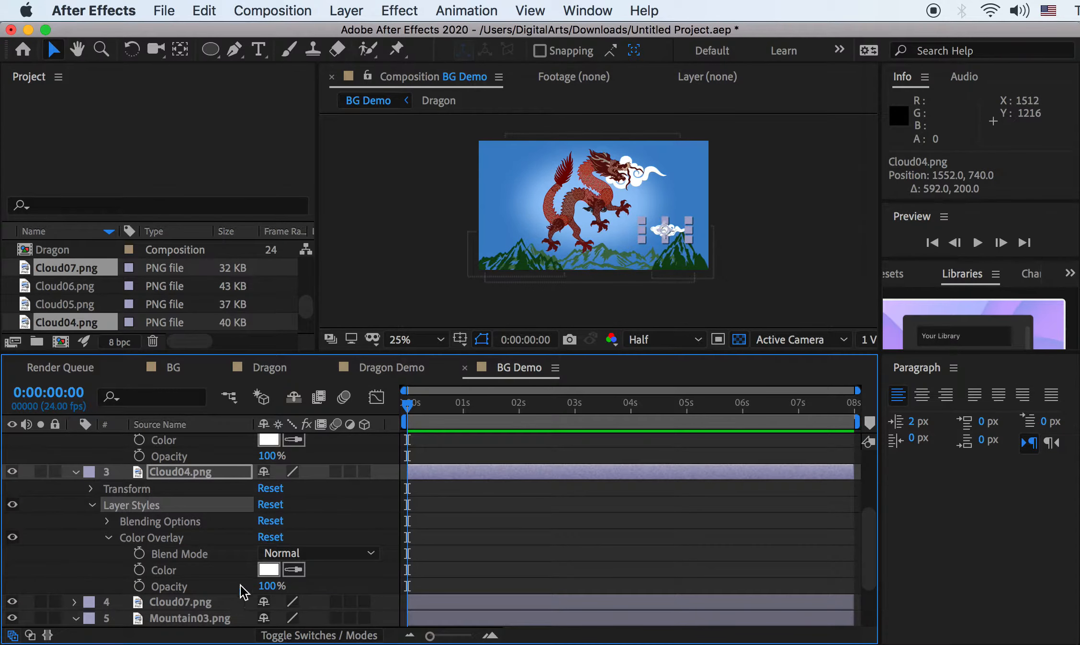
{"action": "left_click", "coordinate": [268, 569]}
{"action": "left_click", "coordinate": [628, 386]}
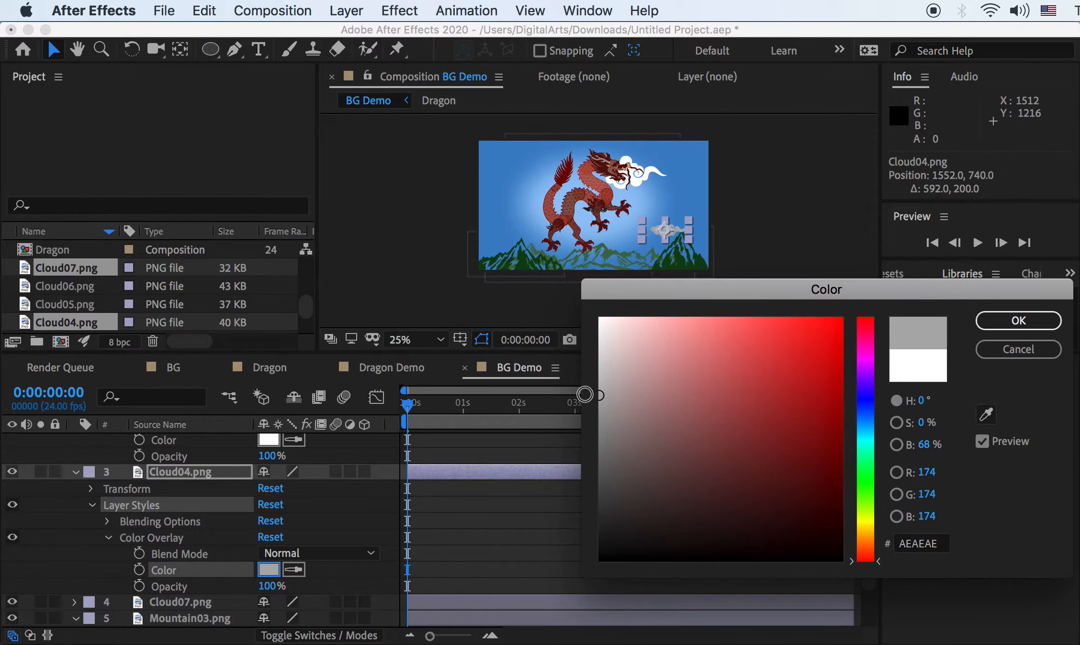
{"action": "left_click", "coordinate": [593, 373]}
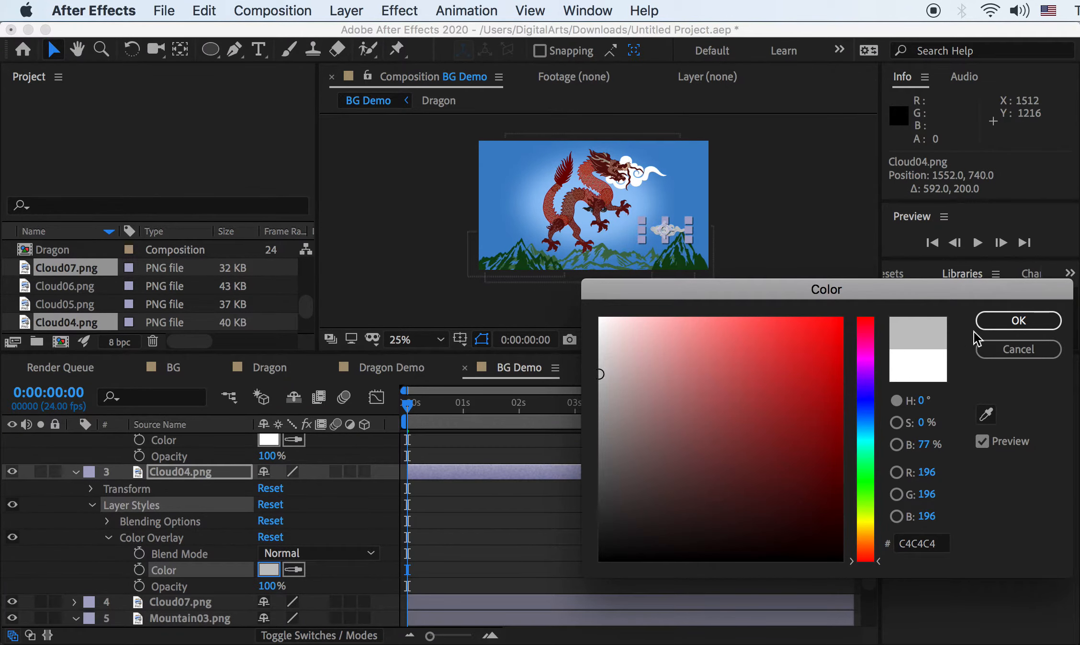
{"action": "left_click", "coordinate": [1005, 326]}
Scale Cloud04 up to 113%
{"action": "left_click", "coordinate": [178, 473]}
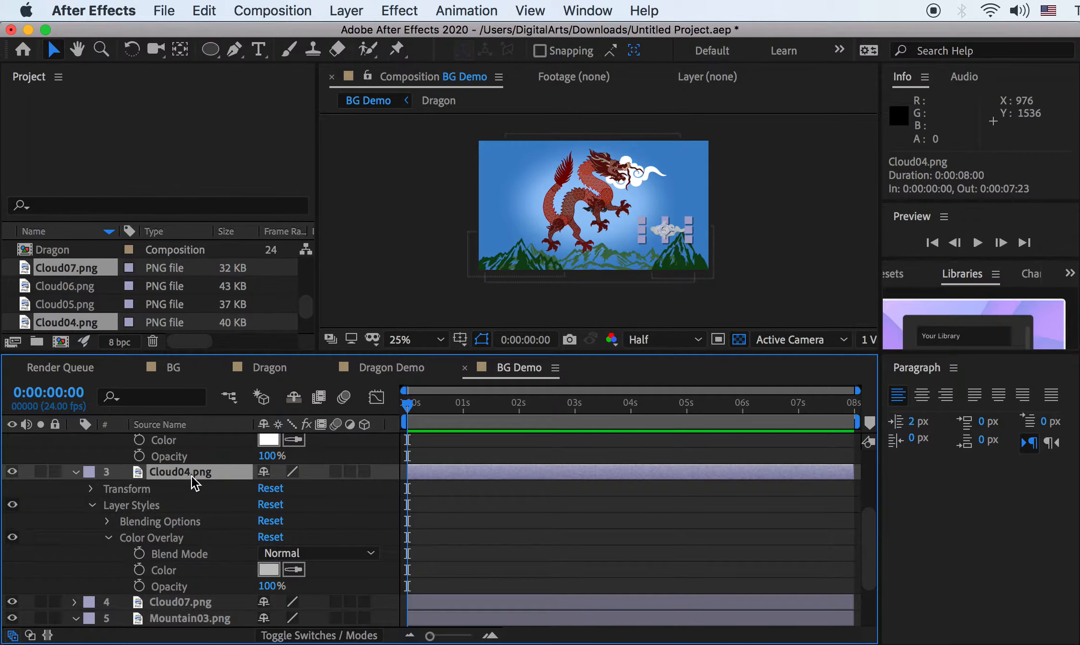
{"action": "key", "text": "s"}
{"action": "left_click_drag", "start_coordinate": [309, 505], "coordinate": [322, 504]}
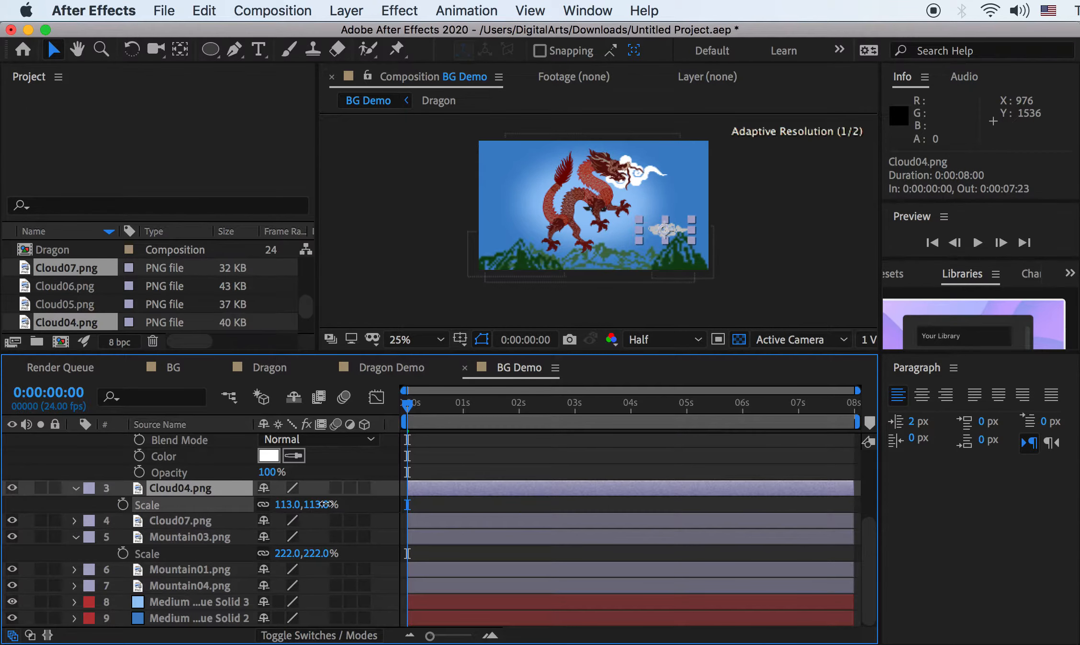
{"action": "left_click", "coordinate": [76, 489]}
{"action": "left_click", "coordinate": [75, 503]}
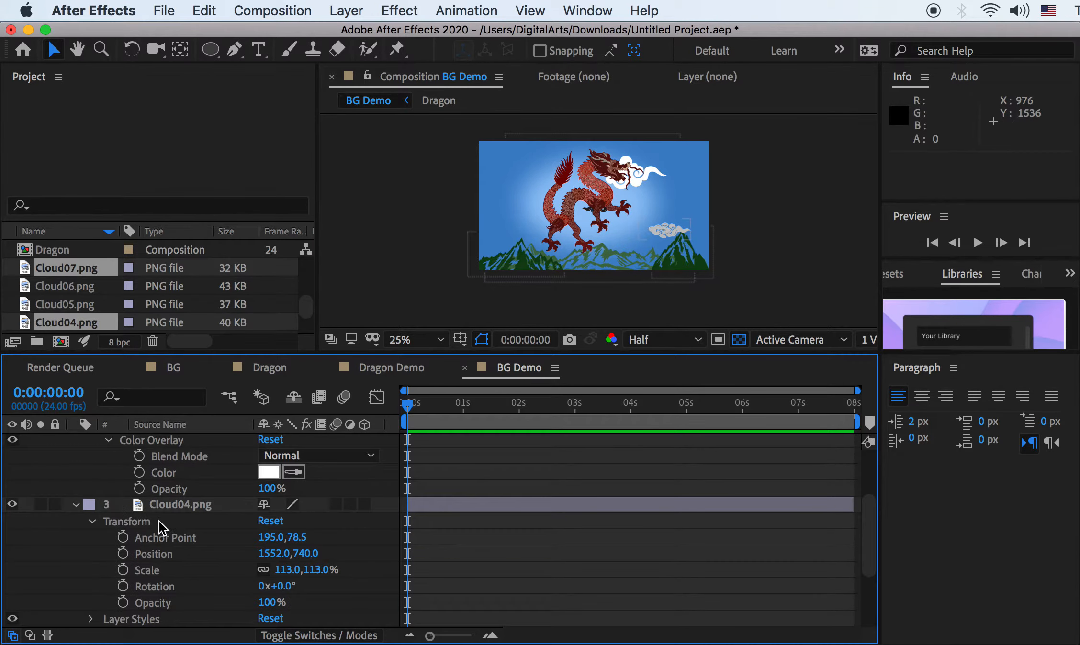
{"action": "scroll", "coordinate": [171, 536], "scroll_direction": "down", "scroll_amount": 3}
Place Cloud07 over the lower-left mountains
{"action": "left_click", "coordinate": [132, 554]}
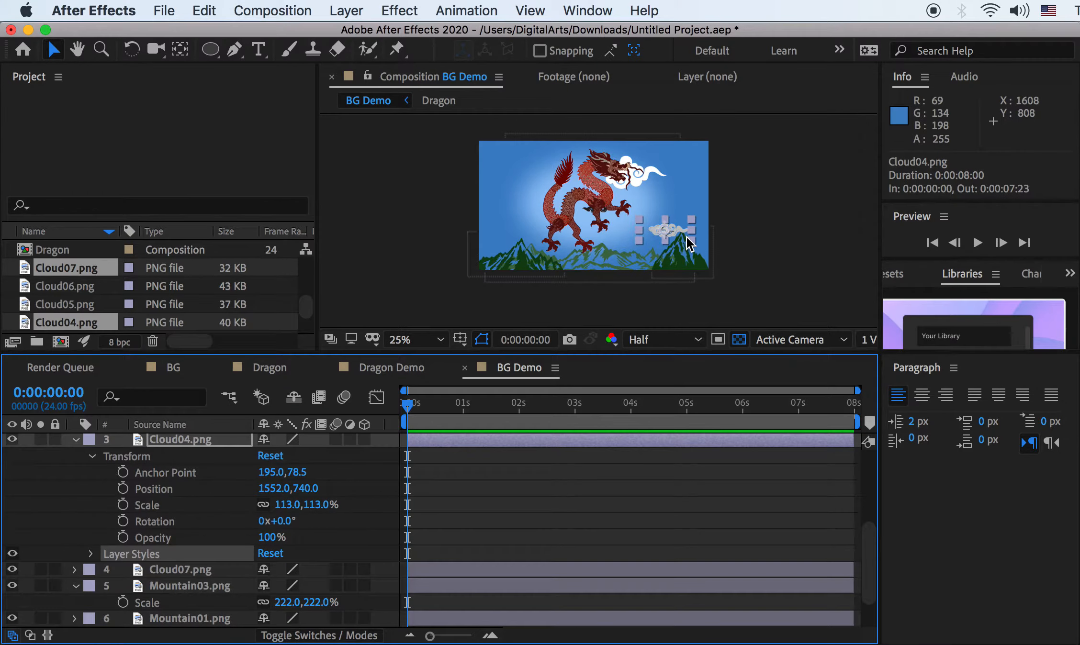
{"action": "left_click", "coordinate": [190, 571]}
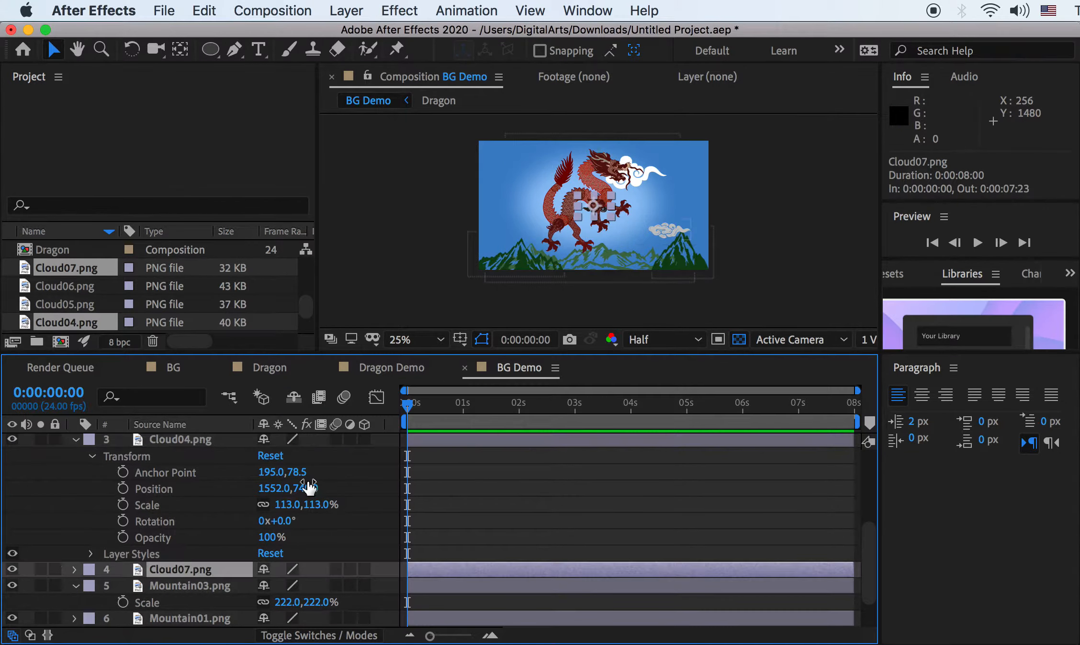
{"action": "left_click_drag", "start_coordinate": [602, 205], "coordinate": [581, 216]}
{"action": "left_click_drag", "start_coordinate": [513, 247], "coordinate": [499, 244]}
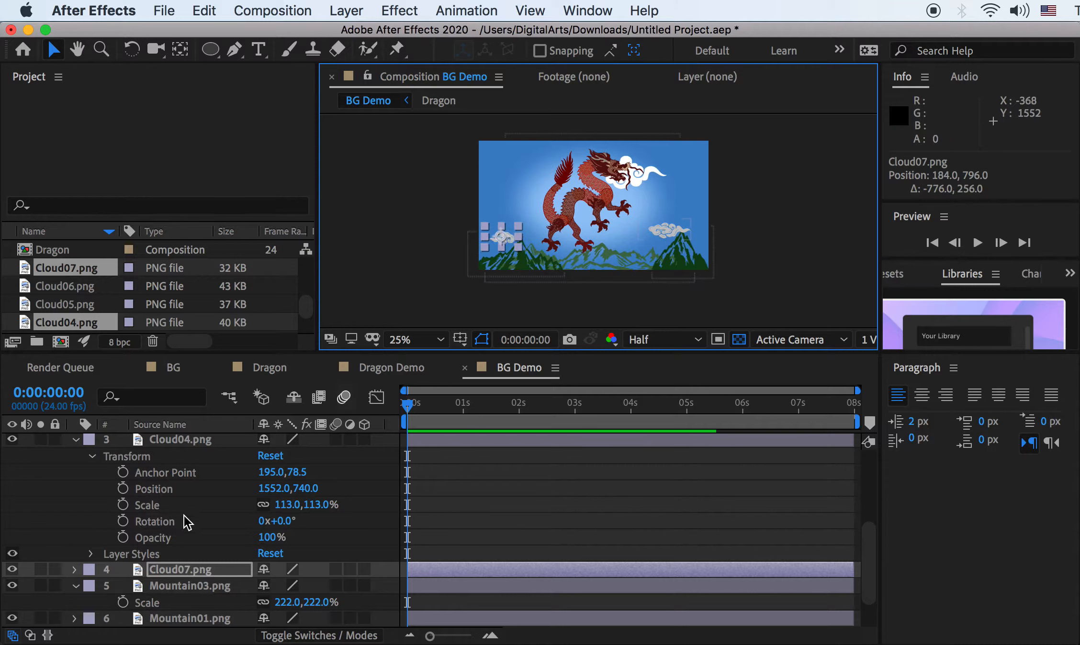
{"action": "left_click", "coordinate": [172, 570]}
{"action": "scroll", "coordinate": [541, 252], "scroll_direction": "up", "scroll_amount": 1}
{"action": "scroll", "coordinate": [540, 250], "scroll_direction": "down", "scroll_amount": 1}
{"action": "scroll", "coordinate": [541, 257], "scroll_direction": "up", "scroll_amount": 1}
{"action": "scroll", "coordinate": [541, 257], "scroll_direction": "down", "scroll_amount": 1}
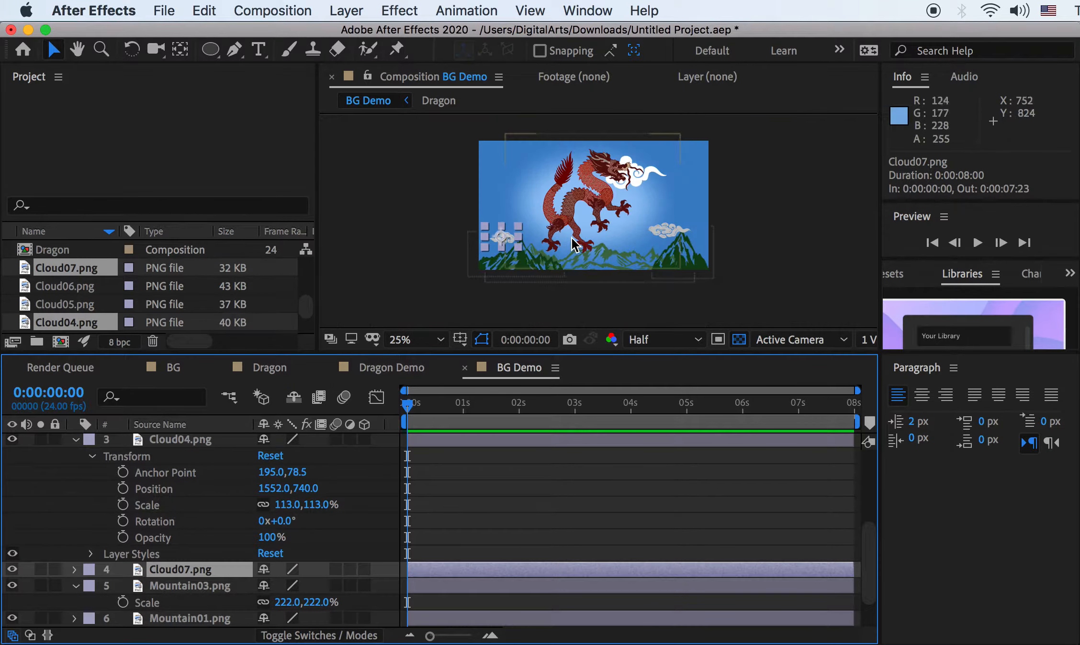
{"action": "left_click", "coordinate": [76, 440]}
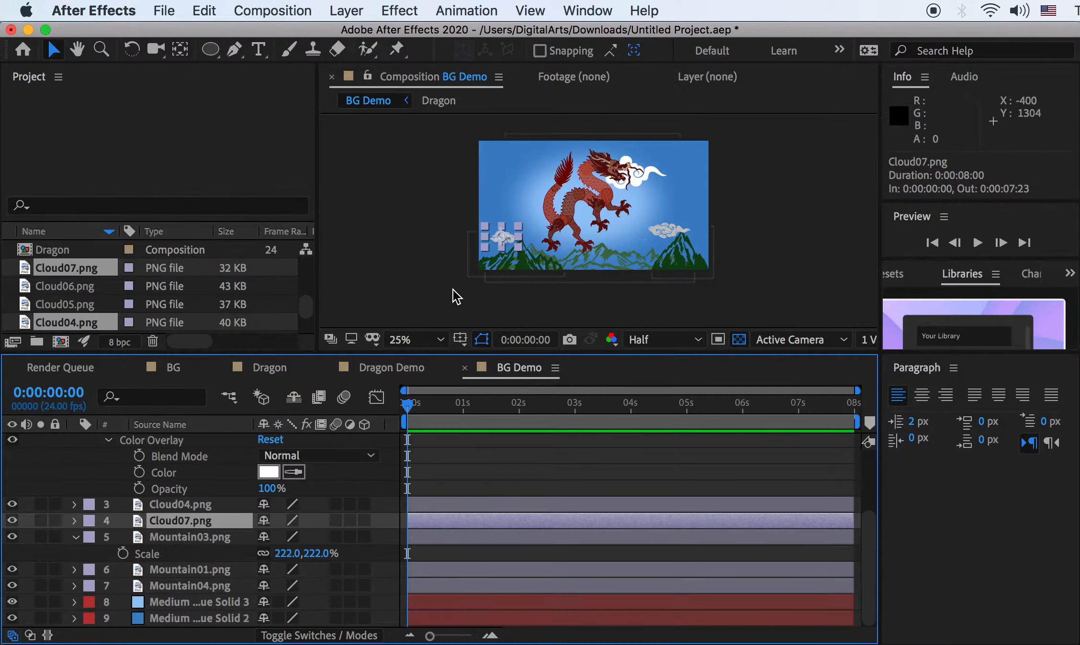
Pan the view, collapse the layer properties, and preview Fabric.jpg in Finder
{"action": "scroll", "coordinate": [592, 247], "scroll_direction": "up", "scroll_amount": 1}
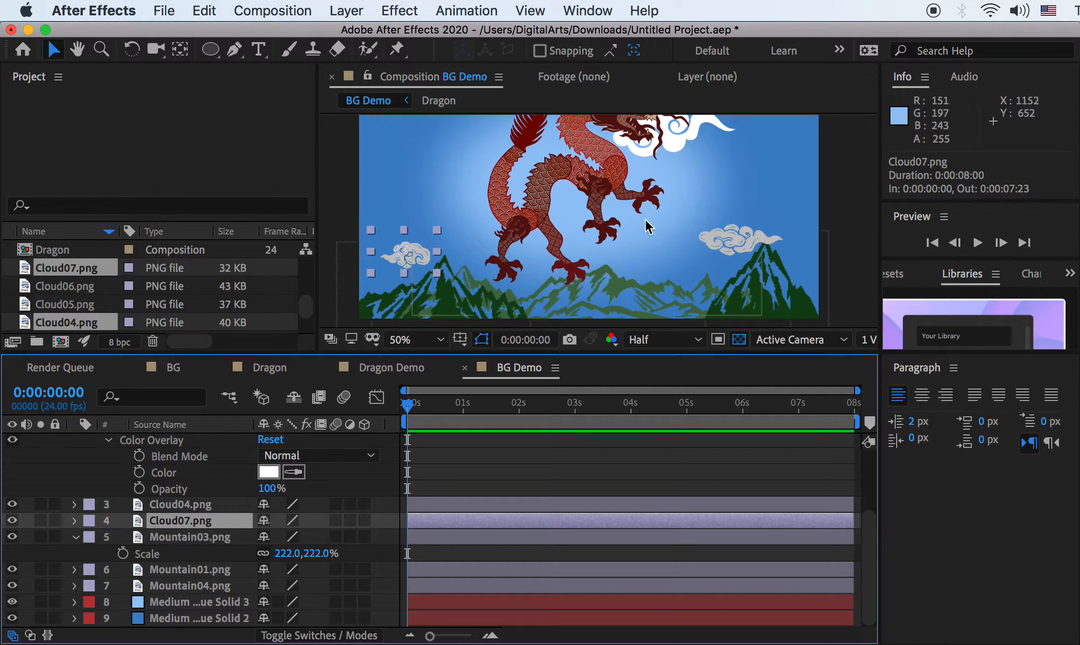
{"action": "scroll", "coordinate": [701, 209], "scroll_direction": "down", "scroll_amount": 1}
{"action": "scroll", "coordinate": [699, 201], "scroll_direction": "up", "scroll_amount": 1}
{"action": "key", "text": "h"}
{"action": "left_click_drag", "start_coordinate": [697, 172], "coordinate": [697, 233]}
{"action": "key", "text": "v"}
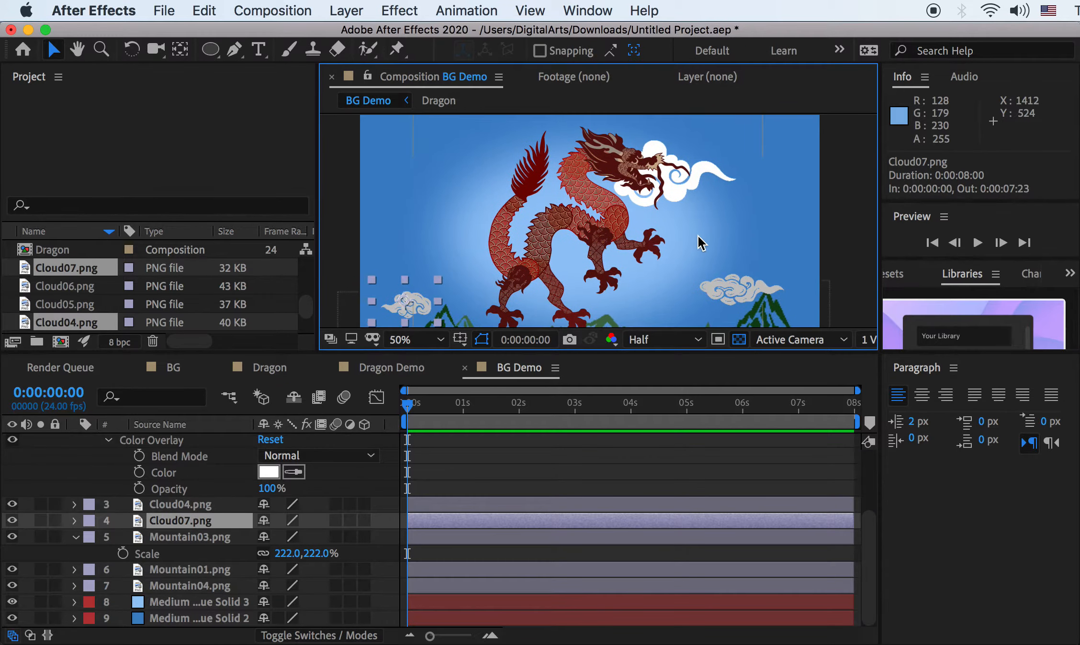
{"action": "scroll", "coordinate": [698, 235], "scroll_direction": "down", "scroll_amount": 1}
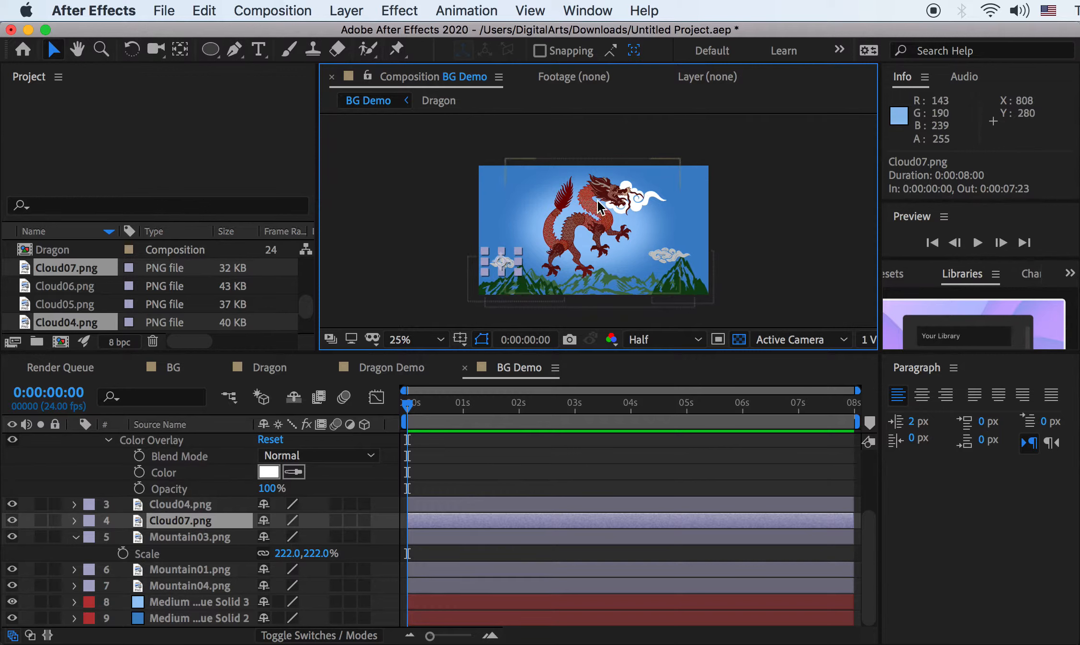
{"action": "scroll", "coordinate": [176, 454], "scroll_direction": "up", "scroll_amount": 5}
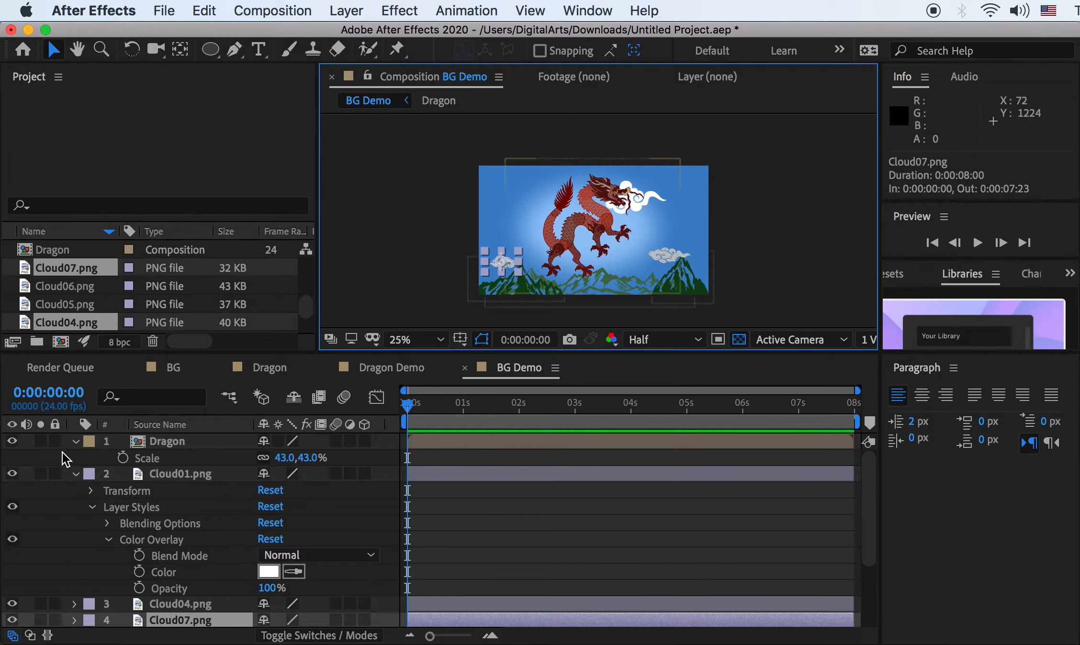
{"action": "left_click", "coordinate": [74, 474]}
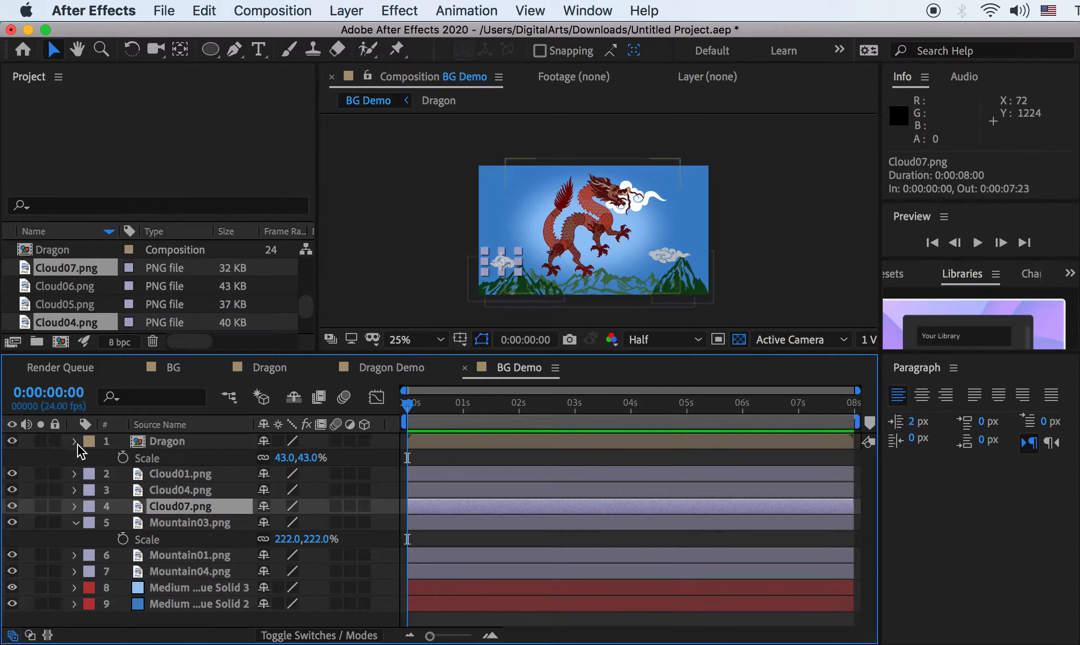
{"action": "left_click", "coordinate": [77, 444]}
{"action": "key", "text": "super+Tab"}
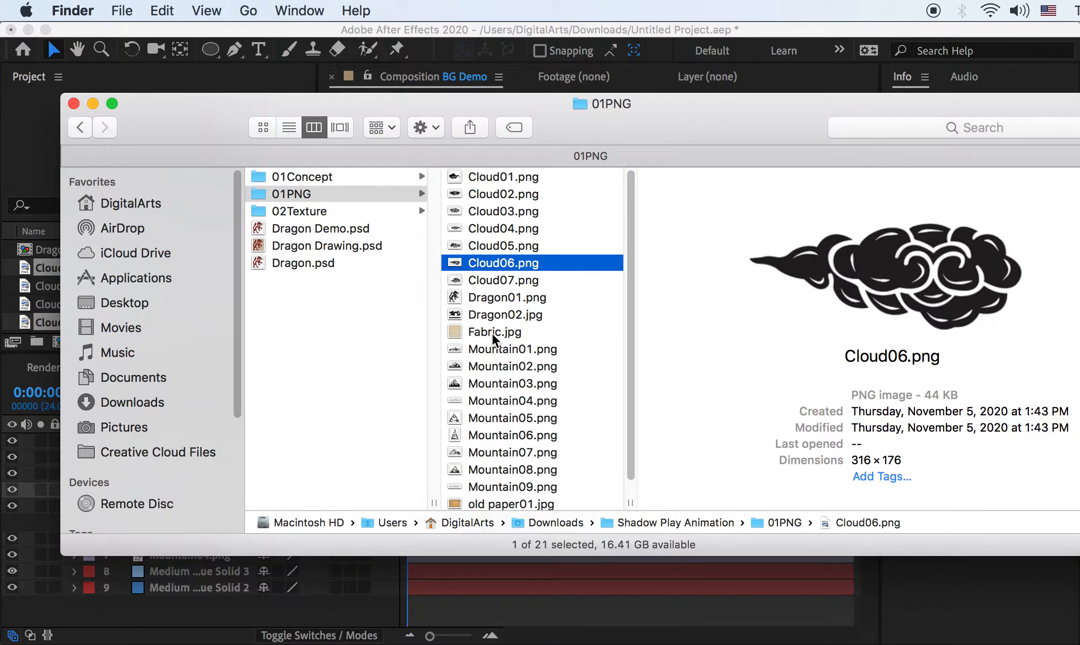
{"action": "left_click", "coordinate": [492, 332]}
Drag old paper01.jpg from Finder into After Effects as BG Demo's top layer
{"action": "left_click_drag", "start_coordinate": [511, 504], "coordinate": [159, 444]}
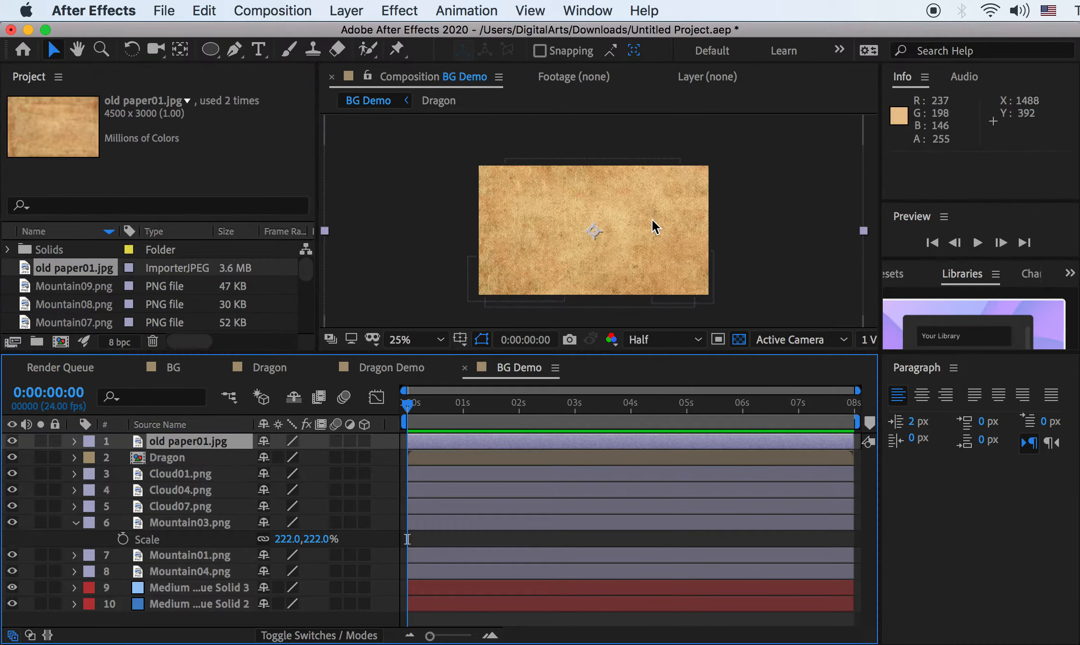
Scale the old paper01.jpg layer to 44% and set its blend mode to Multiply
{"action": "key", "text": "s"}
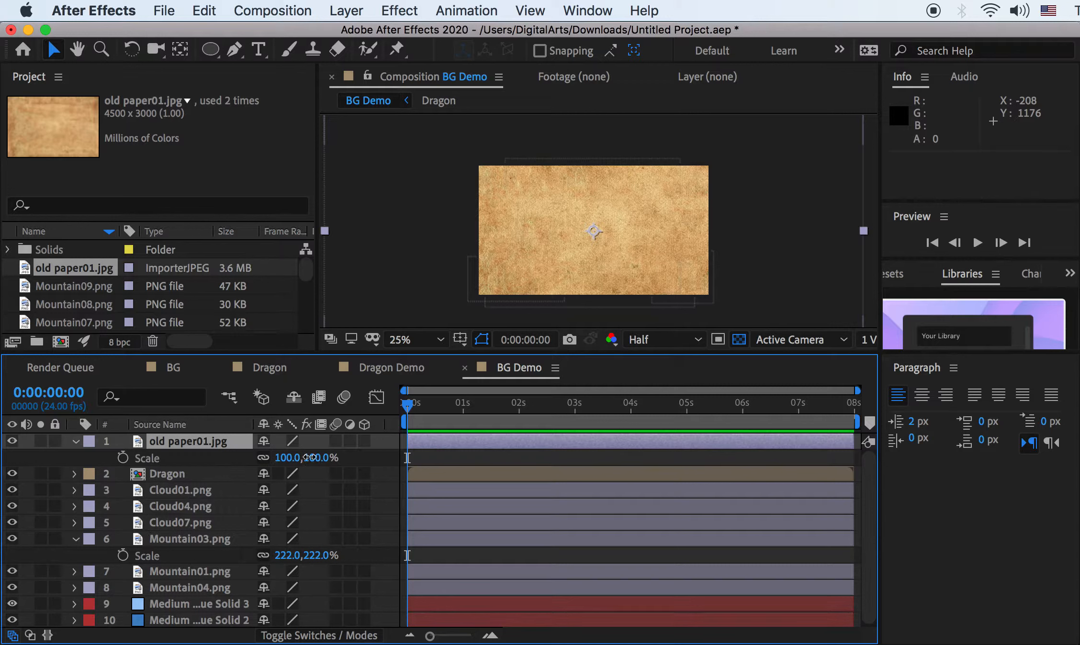
{"action": "mouse_move", "coordinate": [309, 458]}
{"action": "left_mouse_down"}
{"action": "mouse_move", "coordinate": [275, 458]}
{"action": "mouse_move", "coordinate": [288, 458]}
{"action": "left_mouse_up"}
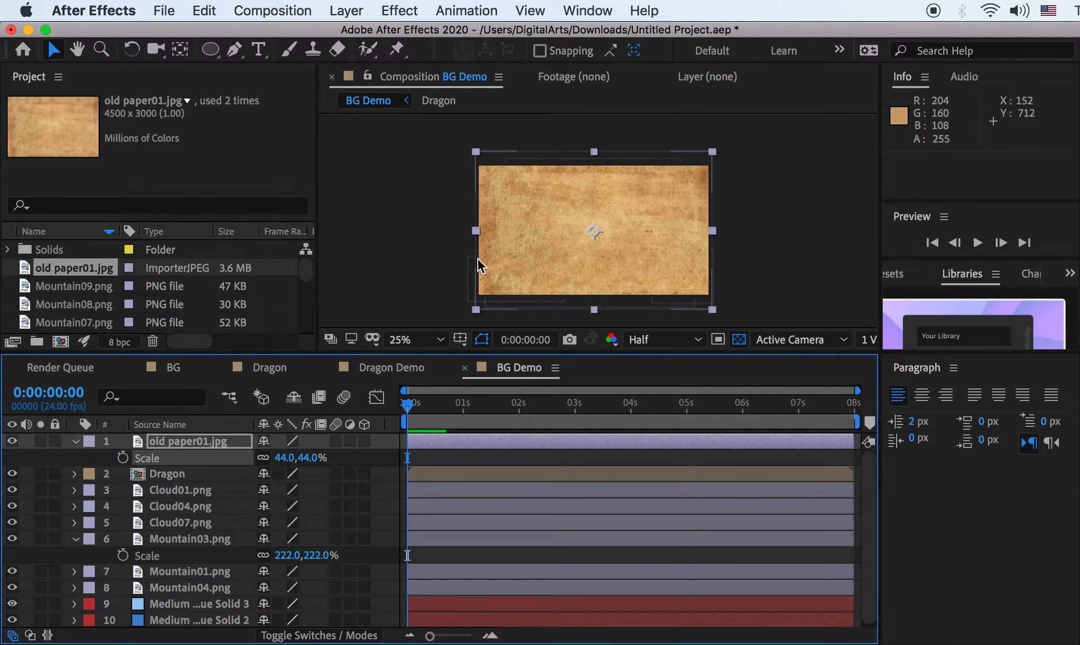
{"action": "key", "text": "period"}
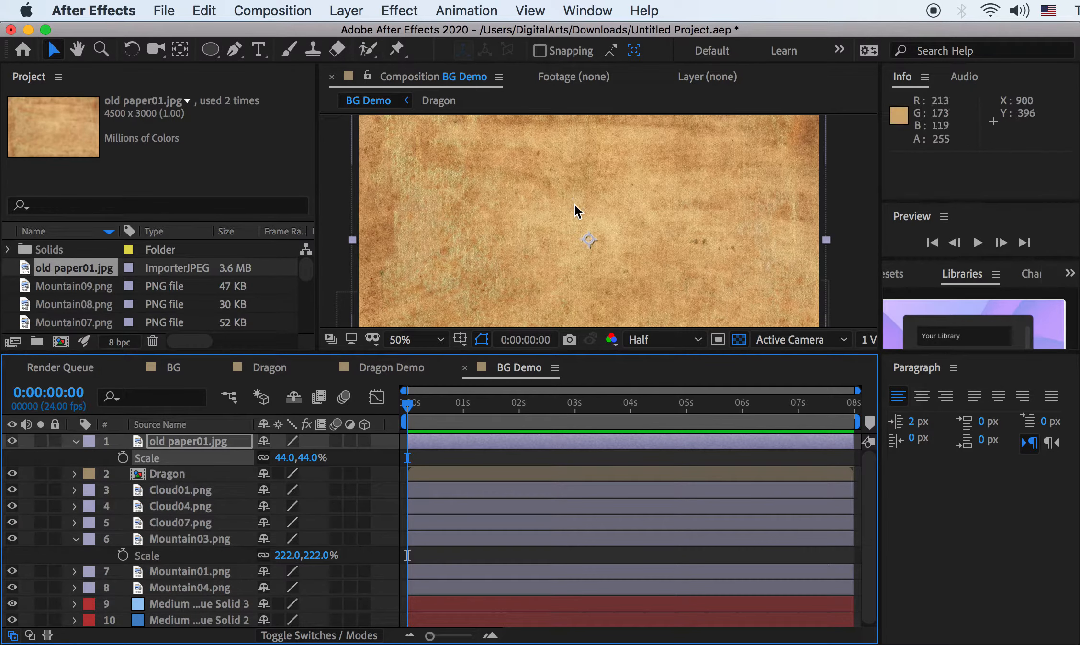
{"action": "key", "text": "comma"}
{"action": "right_click", "coordinate": [200, 447]}
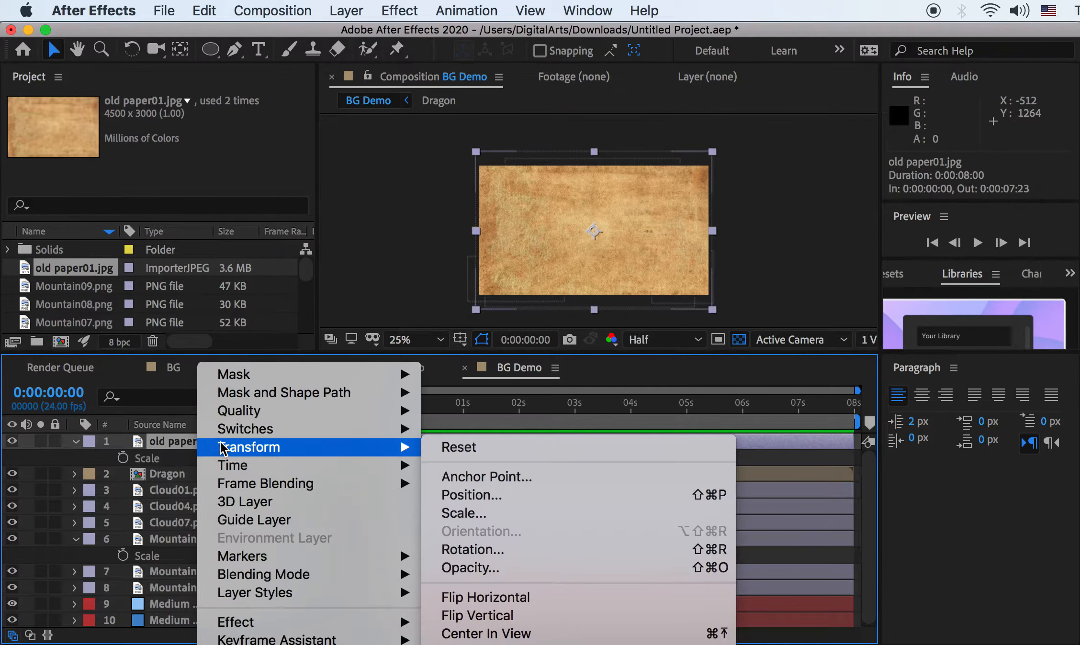
{"action": "mouse_move", "coordinate": [263, 574]}
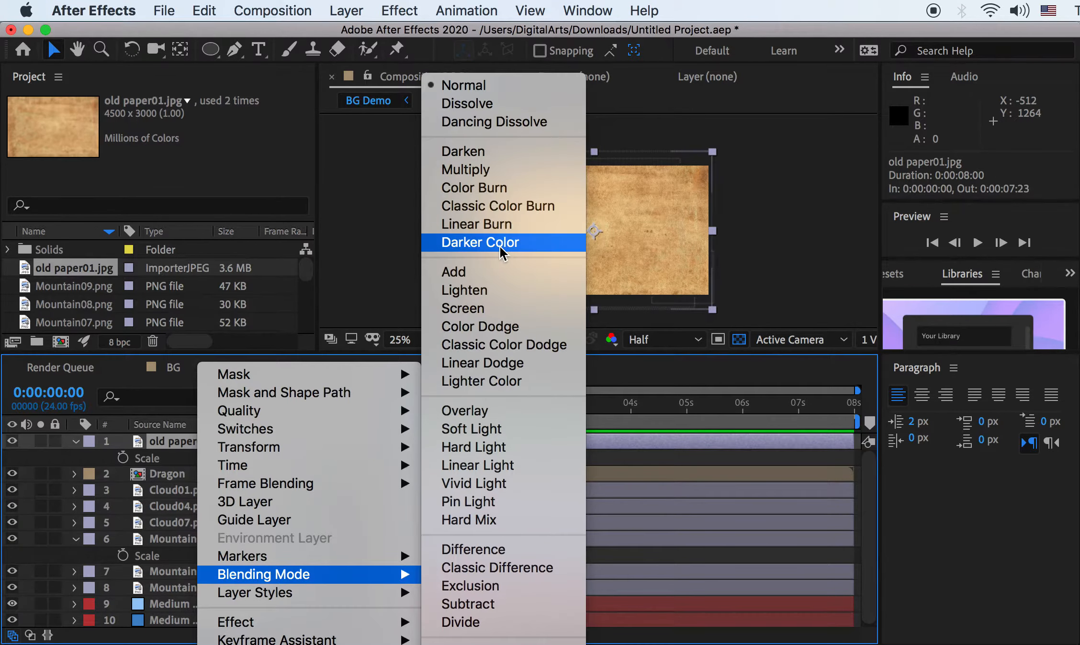
{"action": "left_click", "coordinate": [570, 172]}
{"action": "key", "text": "period"}
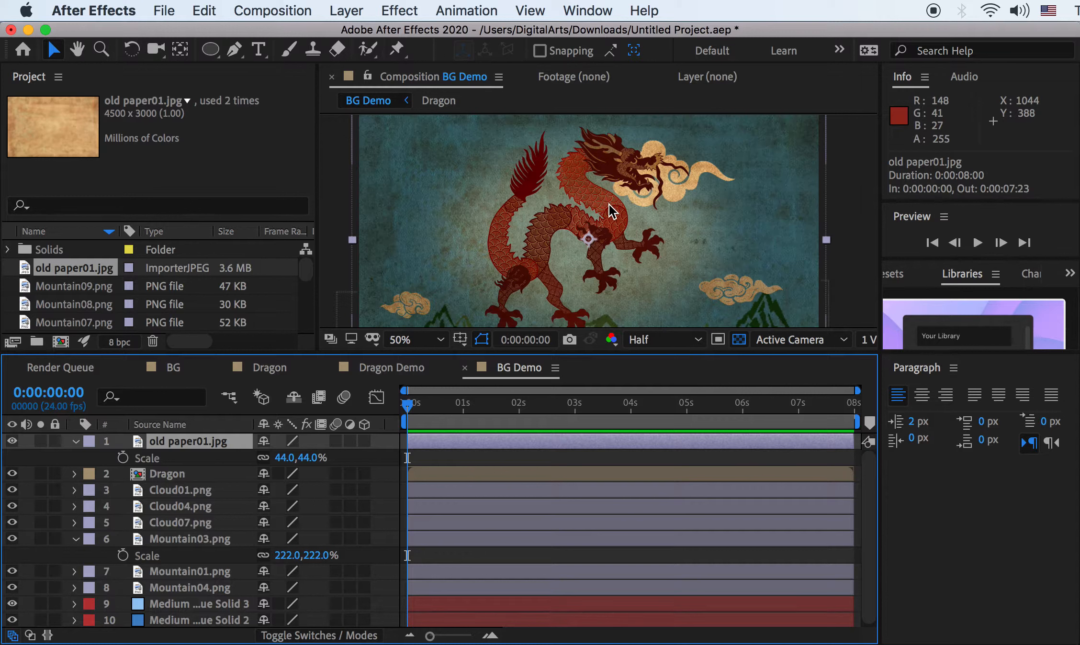
Set the paper layer's opacity to 80%
{"action": "key", "text": "t"}
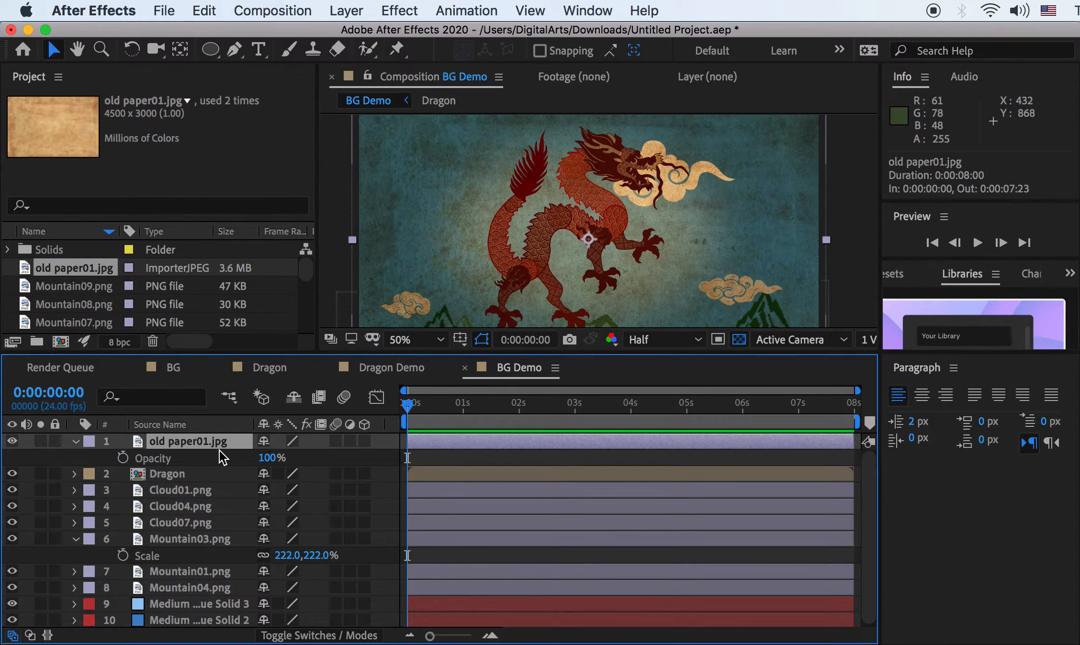
{"action": "key", "text": "t"}
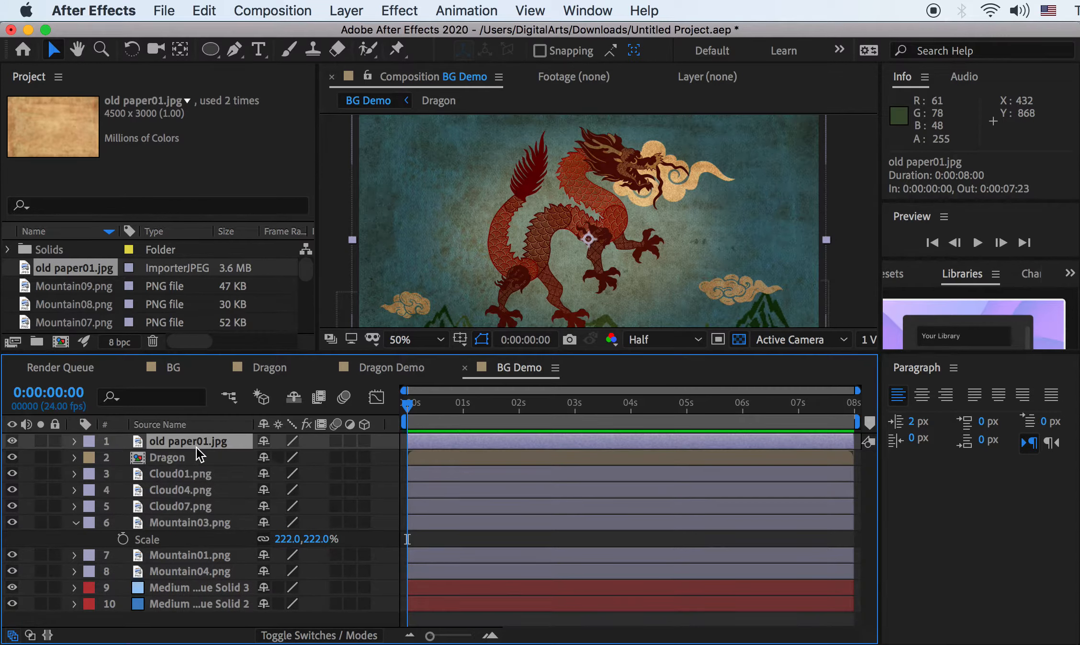
{"action": "key", "text": "t"}
{"action": "left_click_drag", "start_coordinate": [266, 461], "coordinate": [241, 456]}
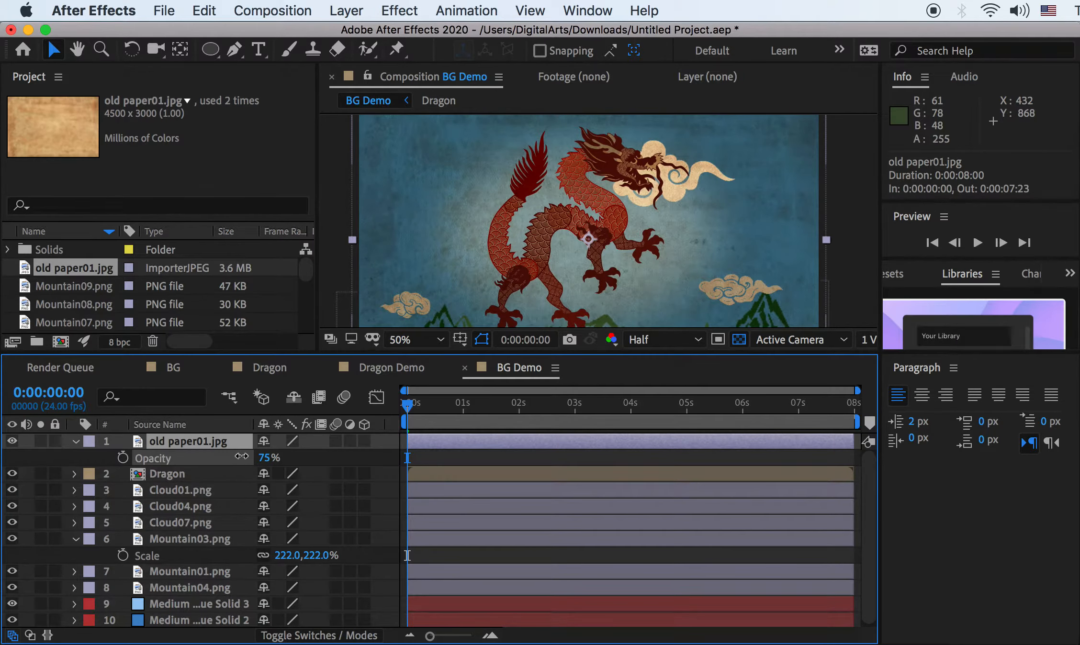
{"action": "left_click", "coordinate": [264, 458]}
{"action": "type", "text": "80"}
{"action": "key", "text": "Return"}
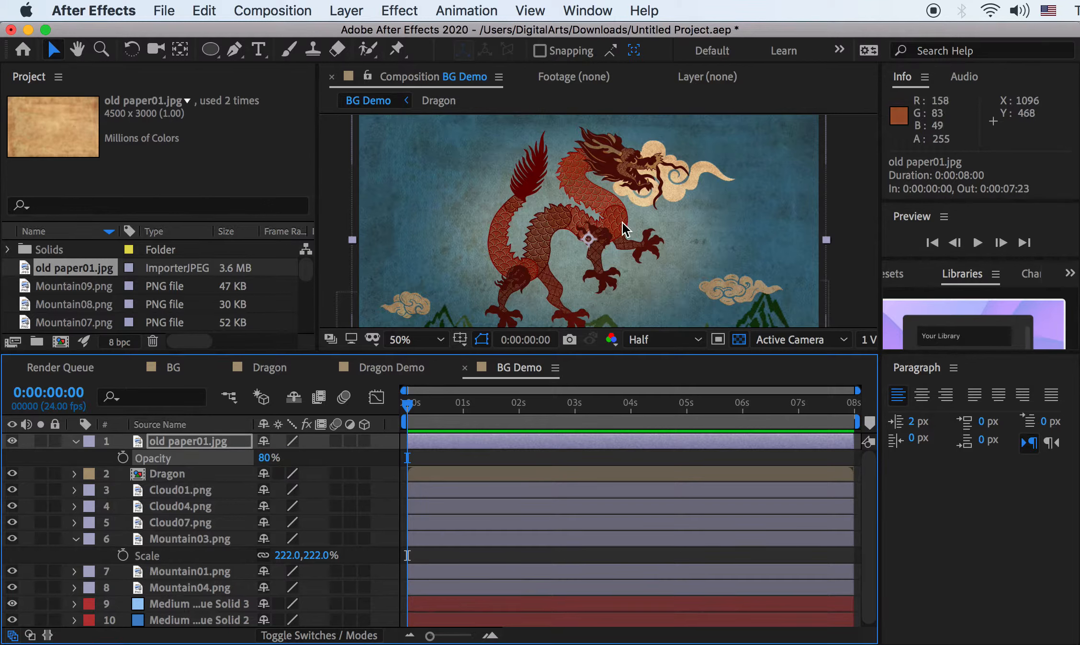
{"action": "key", "text": "super+Tab"}
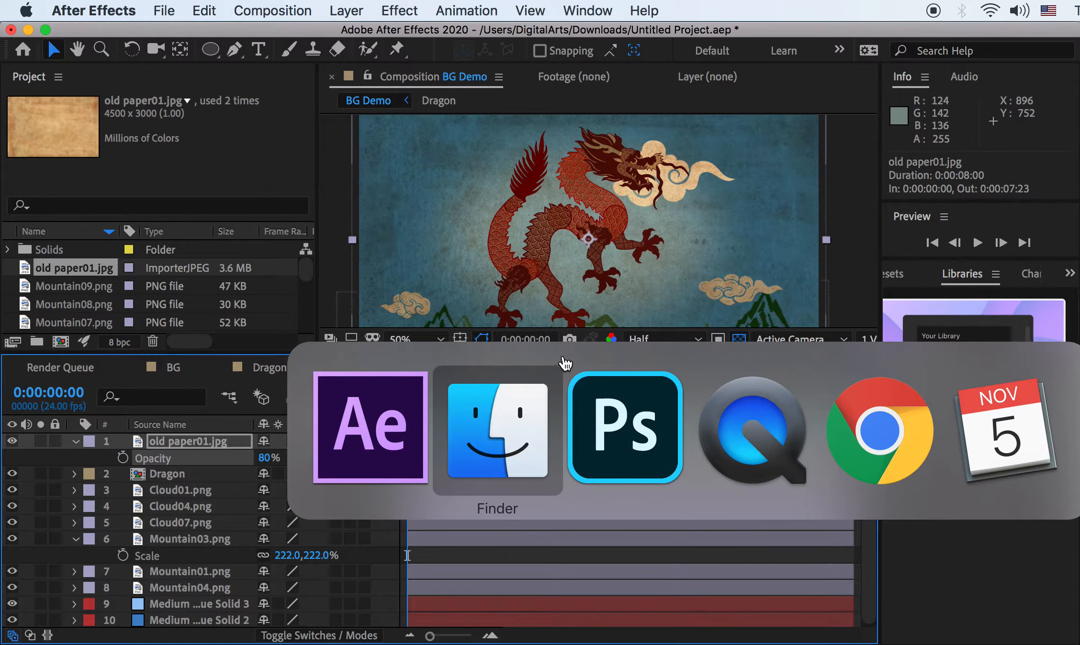
Open the KFP2 Intro Lord Shen Backstory video from 01Concept in QuickTime Player
{"action": "key", "text": "super+Tab"}
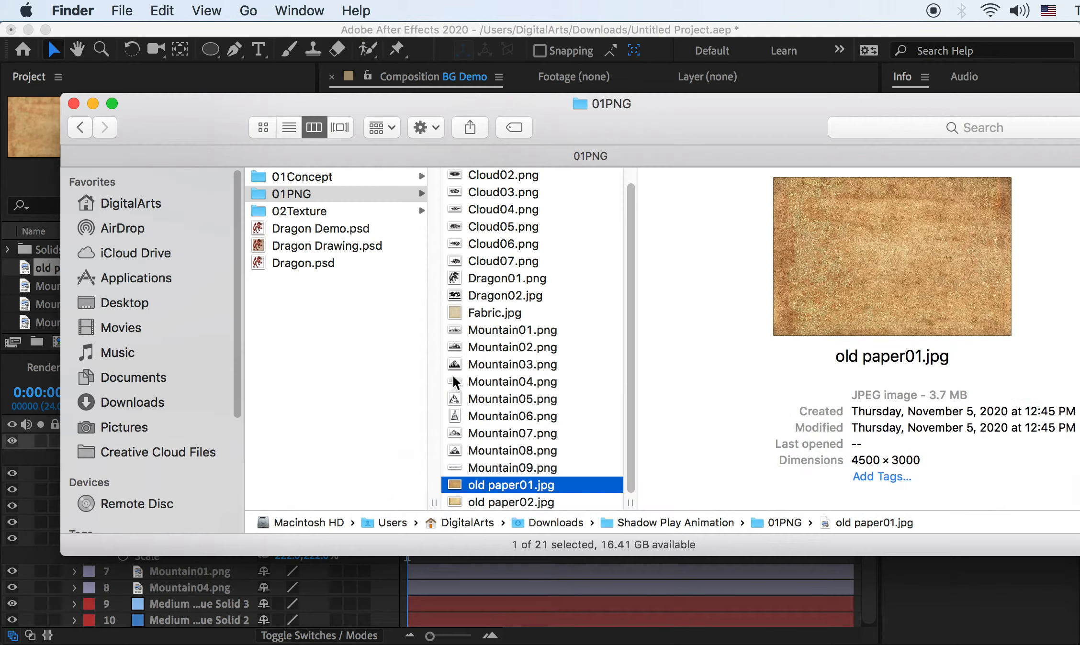
{"action": "left_click", "coordinate": [299, 176]}
{"action": "double_click", "coordinate": [478, 175]}
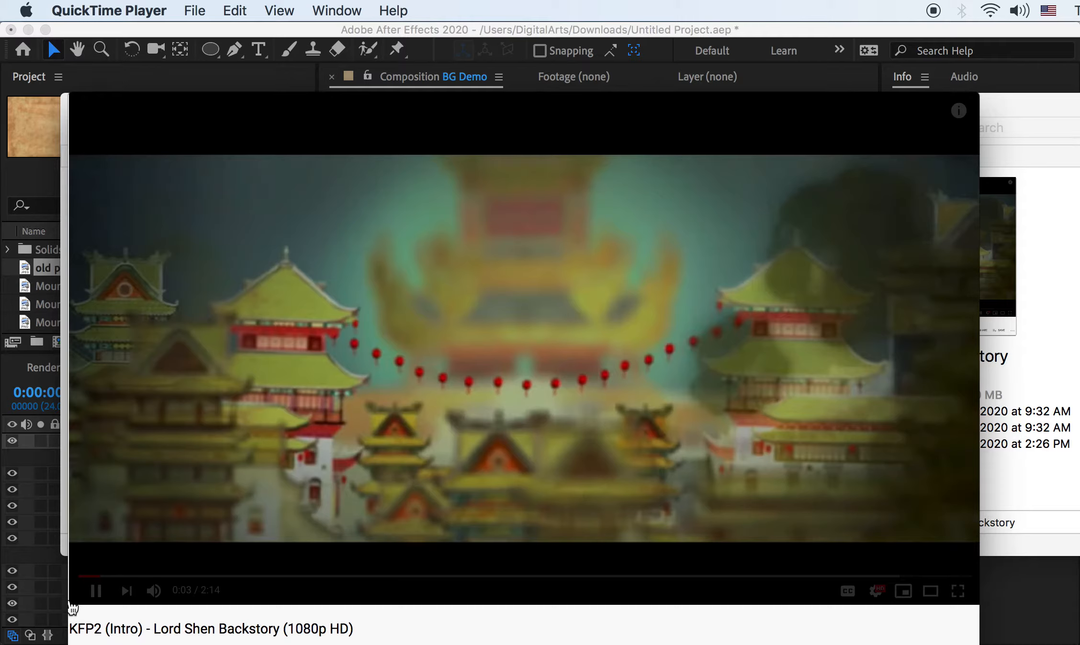
Study the reference clip's soft-focus background, then return to After Effects
{"action": "mouse_move", "coordinate": [176, 248]}
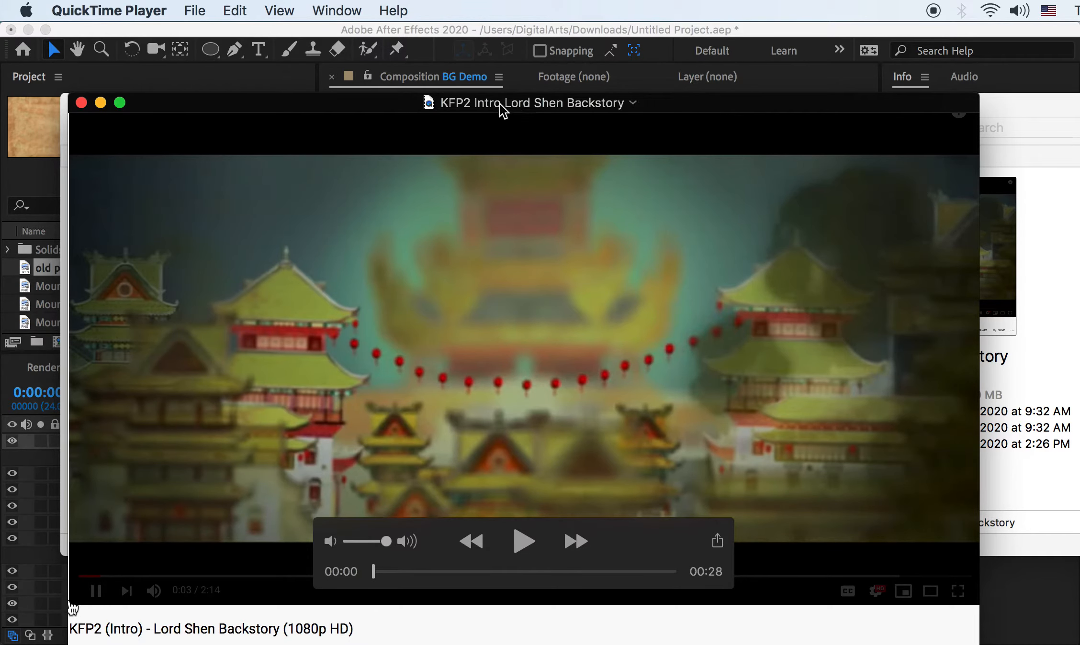
{"action": "left_click", "coordinate": [547, 37]}
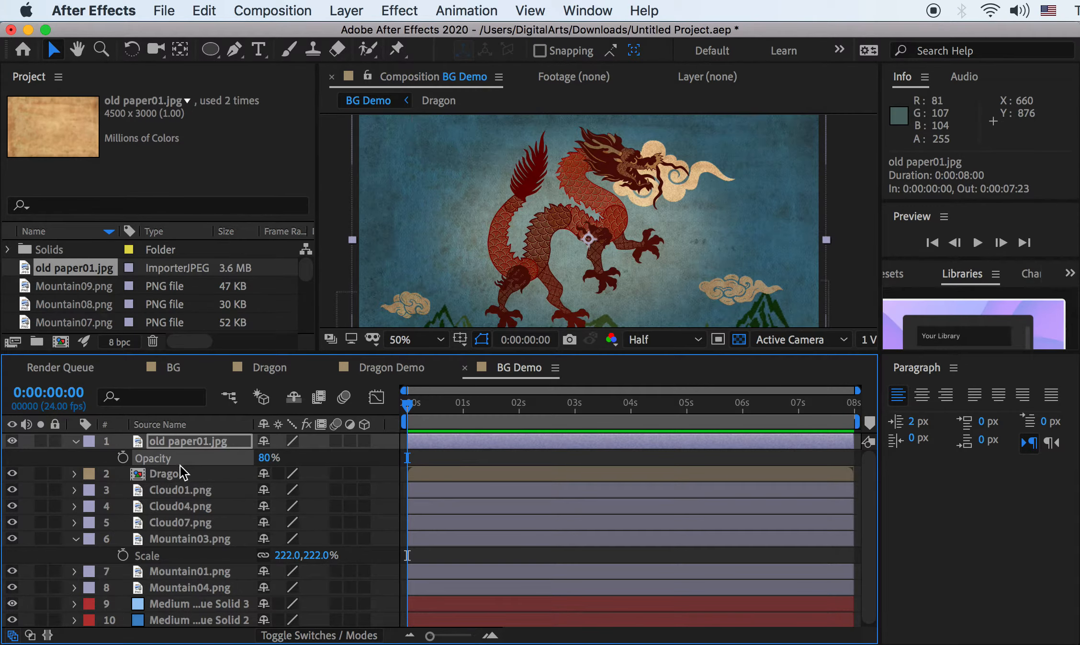
Collapse the paper layer and add Adjustment Layer 2 via New > Adjustment Layer
{"action": "left_click", "coordinate": [74, 441]}
{"action": "left_click", "coordinate": [73, 441]}
{"action": "left_click", "coordinate": [73, 441]}
{"action": "right_click", "coordinate": [27, 452]}
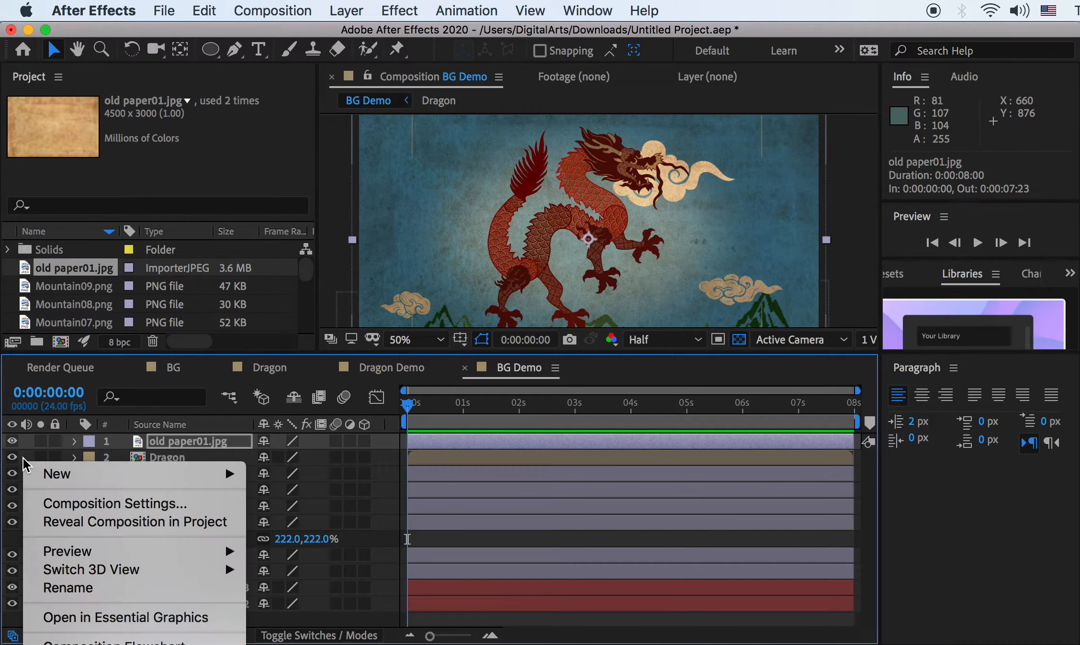
{"action": "mouse_move", "coordinate": [48, 475]}
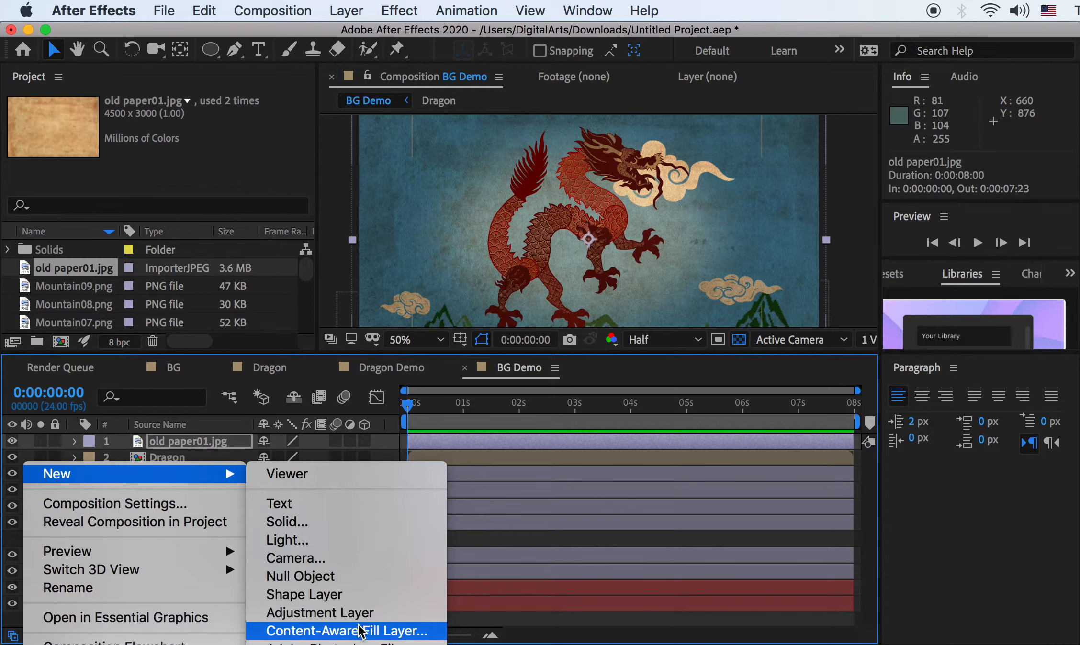
{"action": "left_click", "coordinate": [345, 614]}
{"action": "mouse_move", "coordinate": [173, 439]}
{"action": "left_mouse_down"}
{"action": "mouse_move", "coordinate": [176, 463]}
{"action": "mouse_move", "coordinate": [175, 441]}
{"action": "left_mouse_up"}
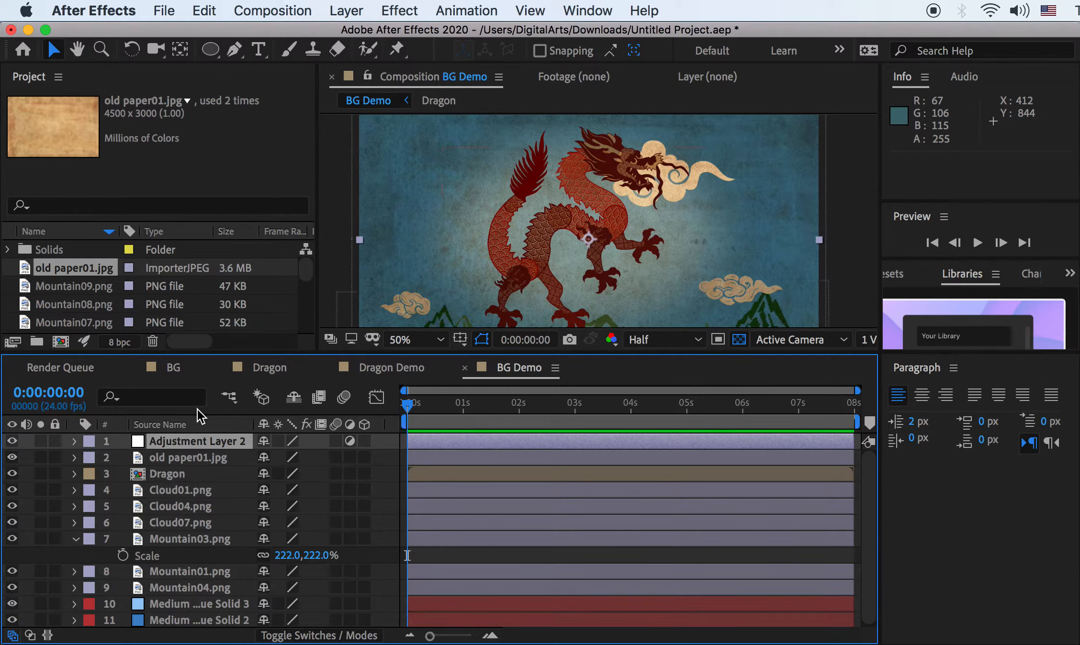
Apply Gaussian Blur to Adjustment Layer 2 and raise its Blurriness, checking the frame edges
{"action": "right_click", "coordinate": [191, 445]}
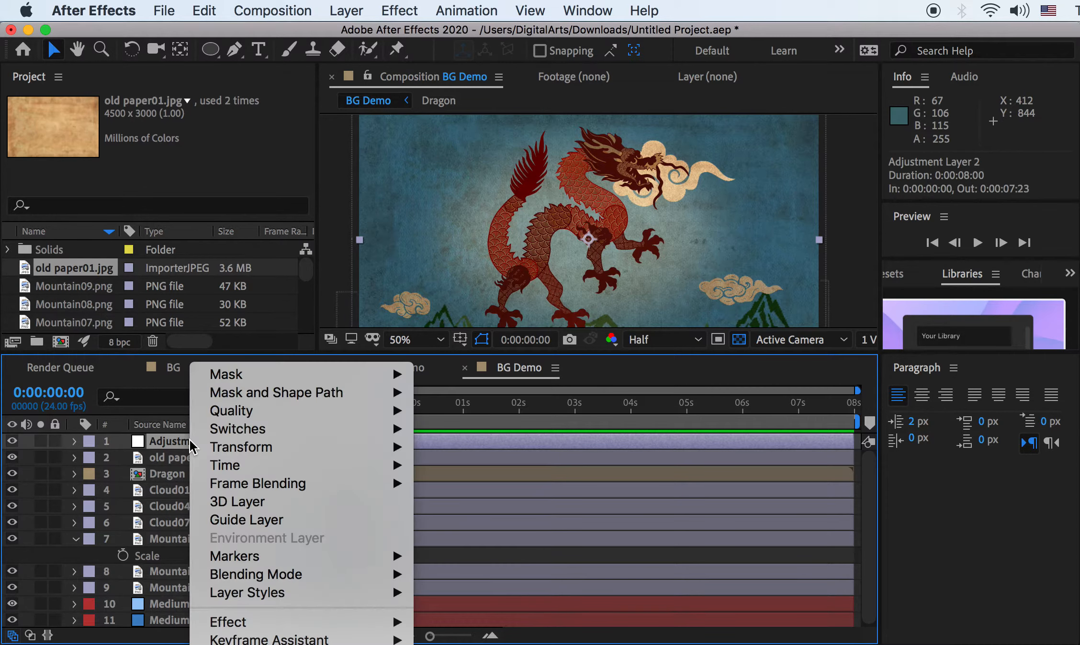
{"action": "mouse_move", "coordinate": [268, 621]}
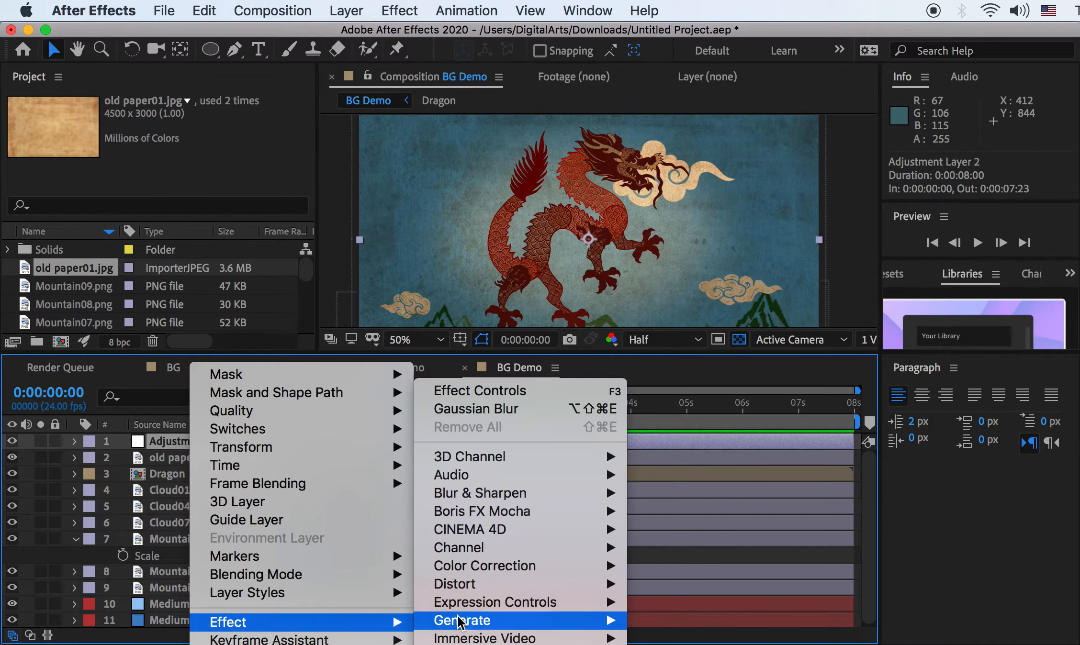
{"action": "mouse_move", "coordinate": [518, 512]}
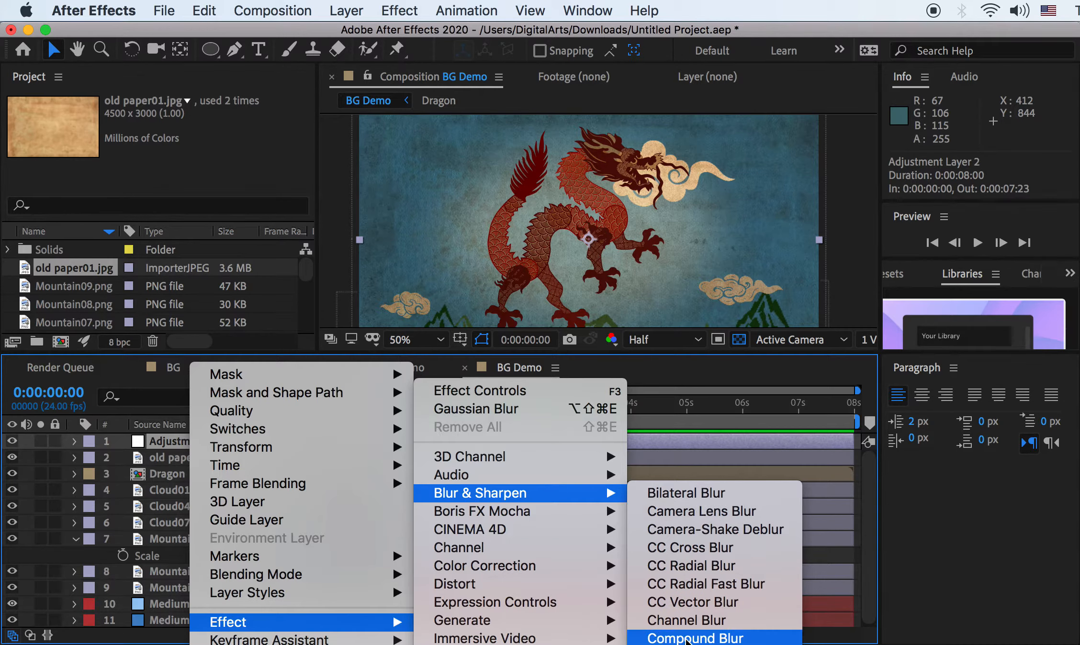
{"action": "left_click", "coordinate": [678, 642]}
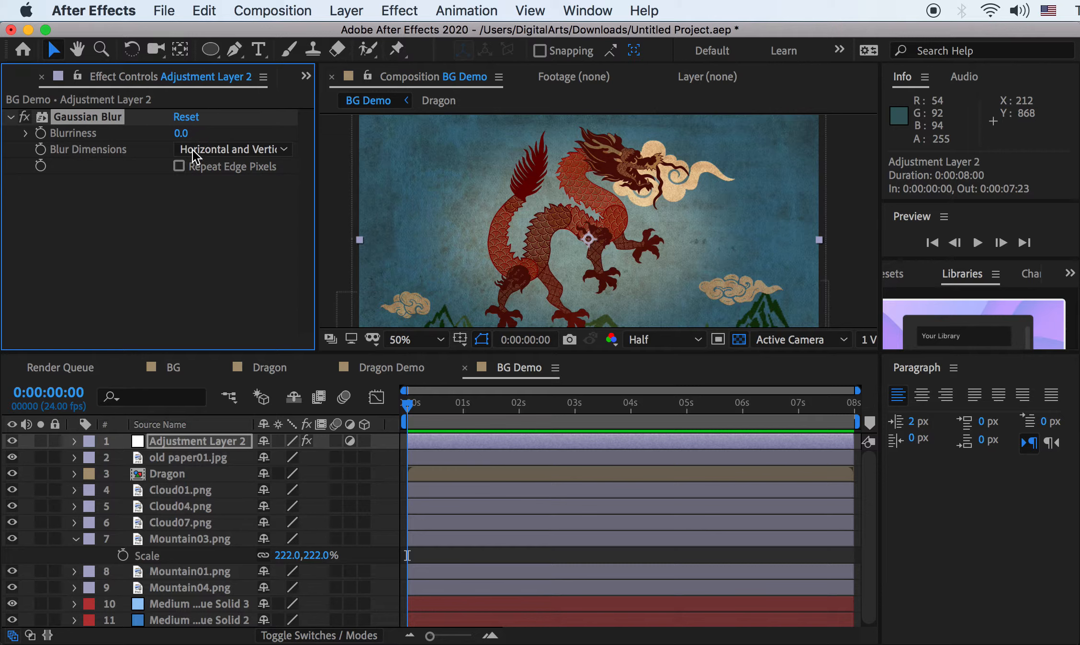
{"action": "mouse_move", "coordinate": [181, 133]}
{"action": "left_mouse_down"}
{"action": "mouse_move", "coordinate": [208, 130]}
{"action": "mouse_move", "coordinate": [196, 138]}
{"action": "left_mouse_up"}
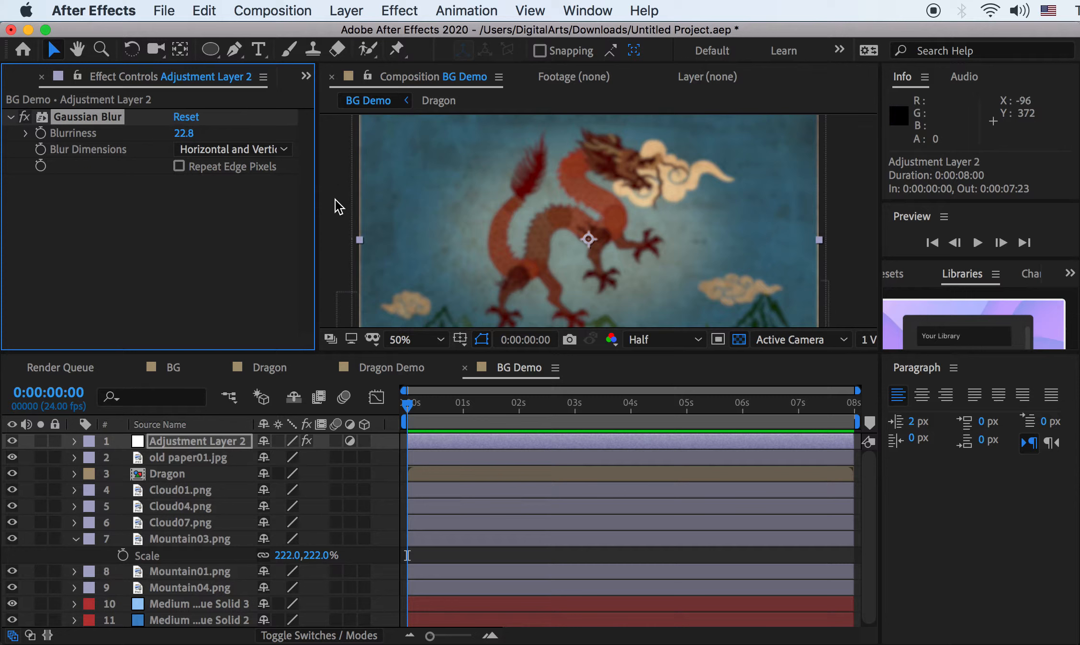
{"action": "key", "text": "comma"}
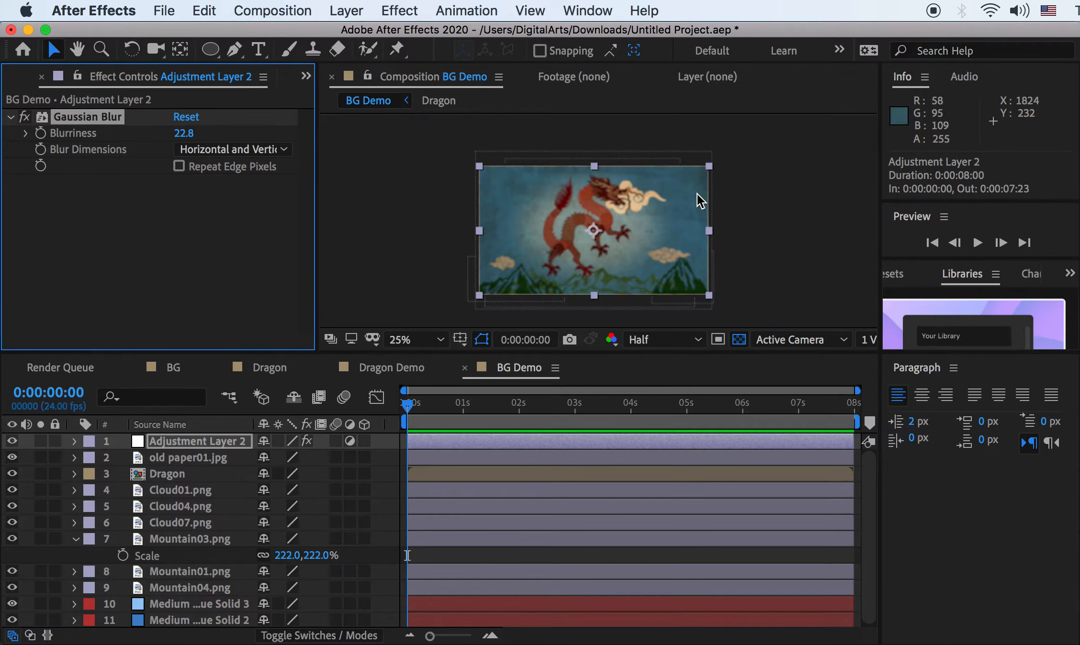
{"action": "key", "text": "period"}
{"action": "left_click_drag", "start_coordinate": [411, 214], "coordinate": [561, 256]}
{"action": "key", "text": "period"}
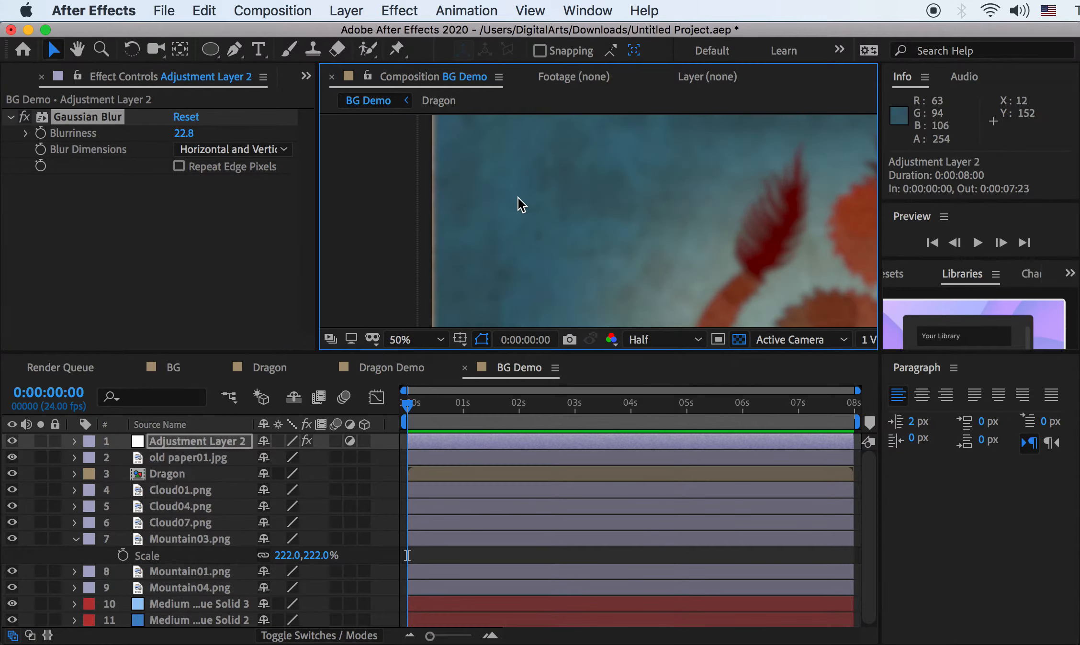
{"action": "key", "text": "comma"}
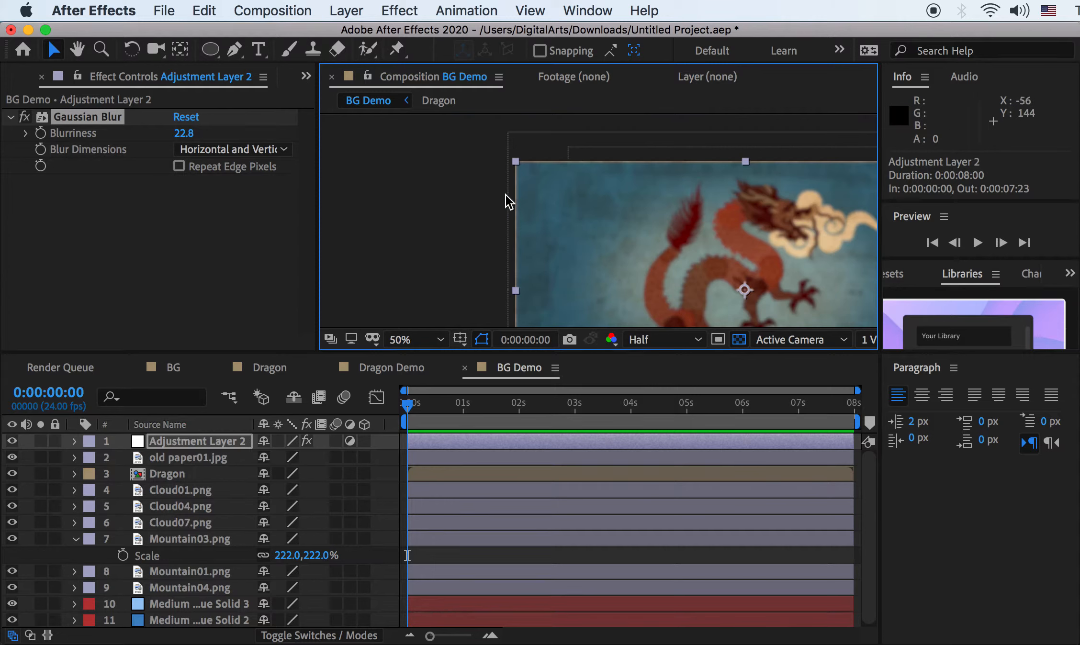
Turn on Repeat Edge Pixels and set Blurriness to exactly 40
{"action": "left_click", "coordinate": [178, 166]}
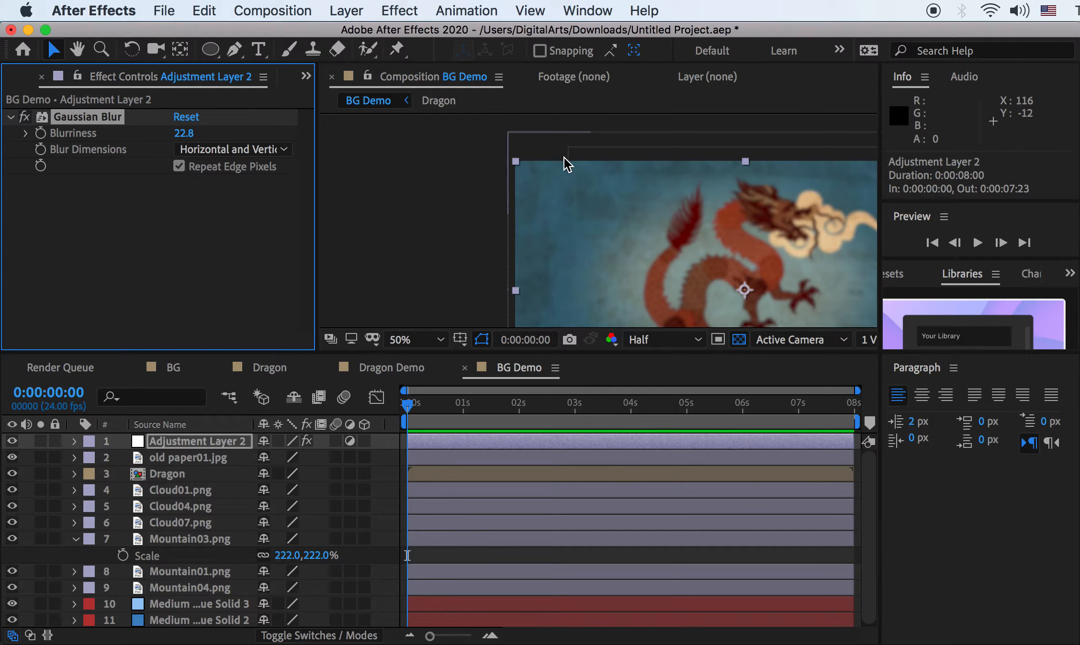
{"action": "scroll", "coordinate": [622, 196], "scroll_direction": "down", "scroll_amount": 2}
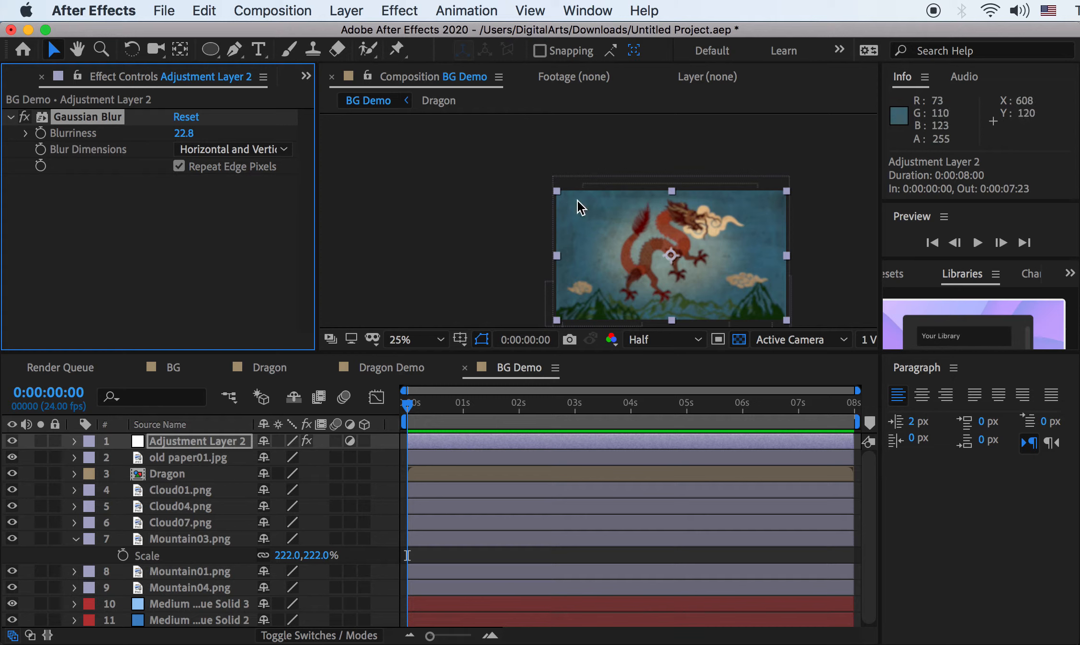
{"action": "left_click", "coordinate": [184, 133]}
{"action": "type", "text": "40"}
{"action": "key", "text": "Return"}
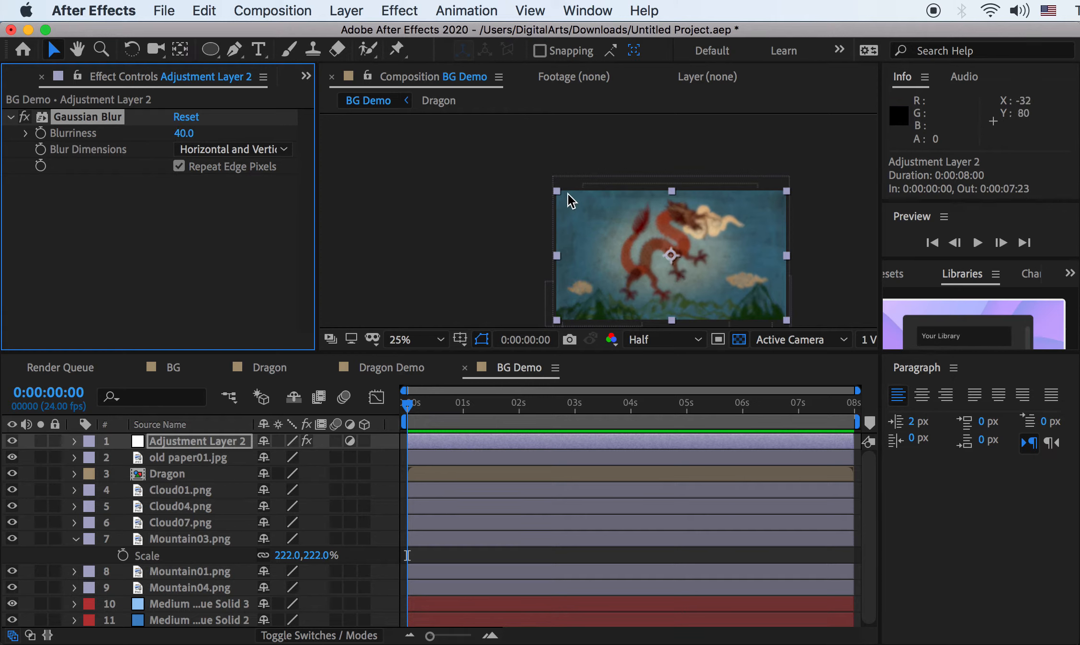
{"action": "scroll", "coordinate": [601, 222], "scroll_direction": "up", "scroll_amount": 2}
{"action": "left_click_drag", "start_coordinate": [669, 244], "coordinate": [568, 198]}
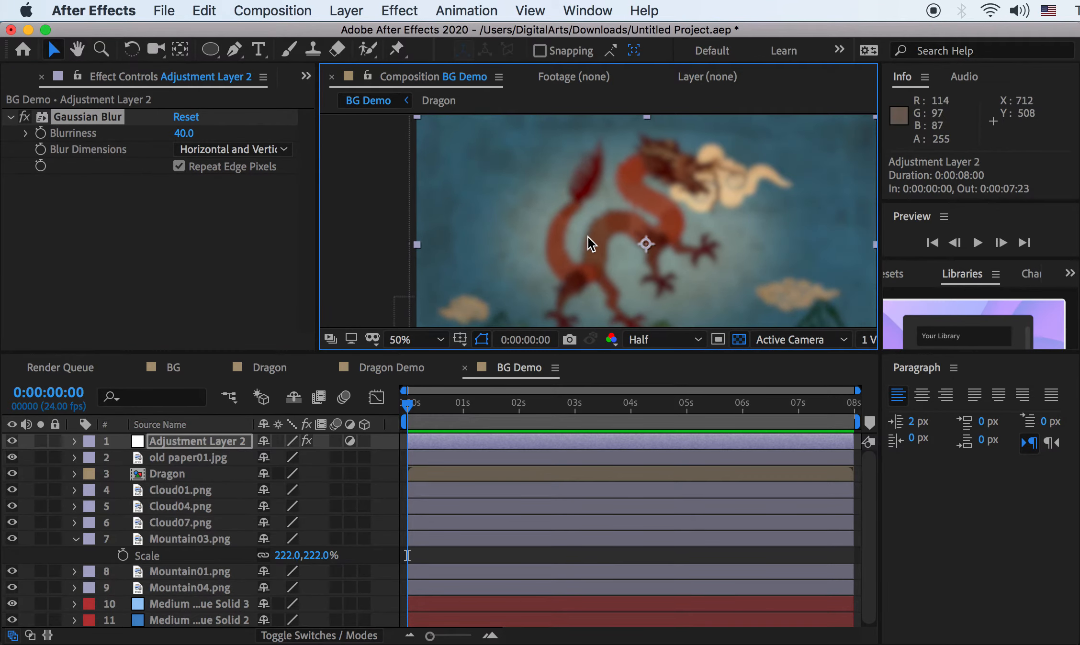
{"action": "scroll", "coordinate": [588, 237], "scroll_direction": "down", "scroll_amount": 2}
Draw an elliptical mask on Adjustment Layer 2 around the dragon and nudge it slightly up
{"action": "left_click", "coordinate": [211, 51]}
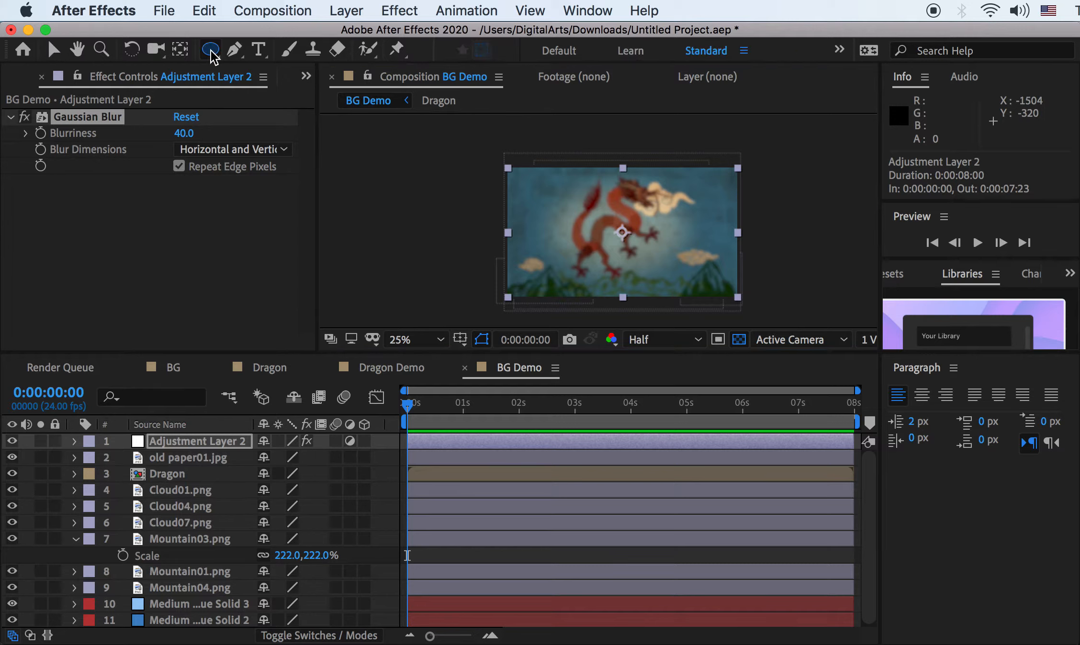
{"action": "left_click", "coordinate": [213, 442]}
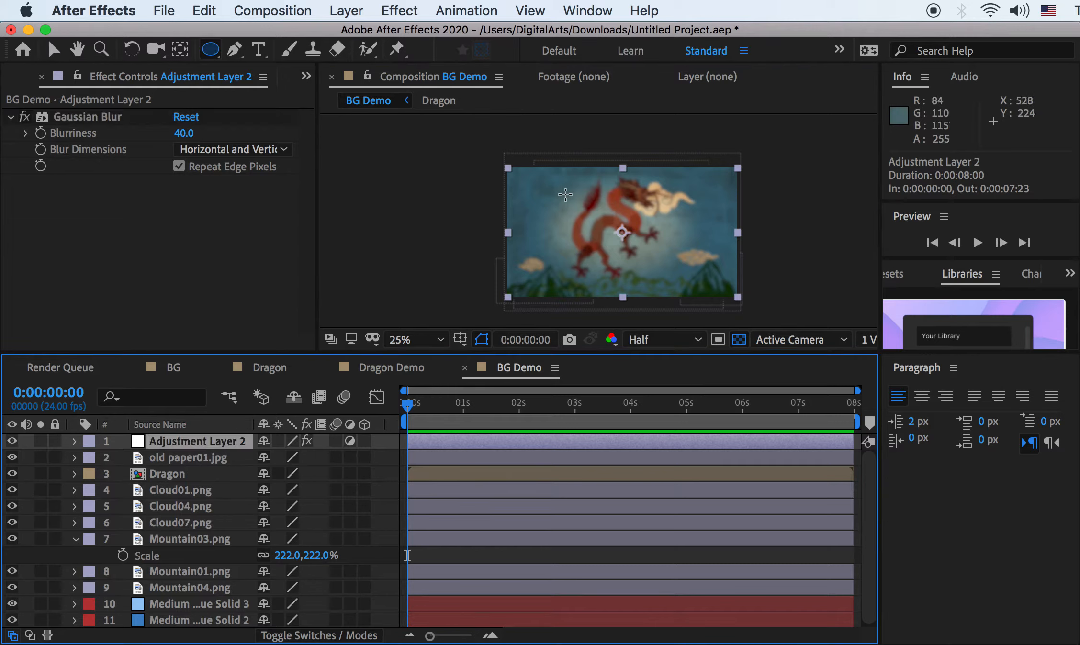
{"action": "left_click_drag", "start_coordinate": [518, 182], "coordinate": [731, 299]}
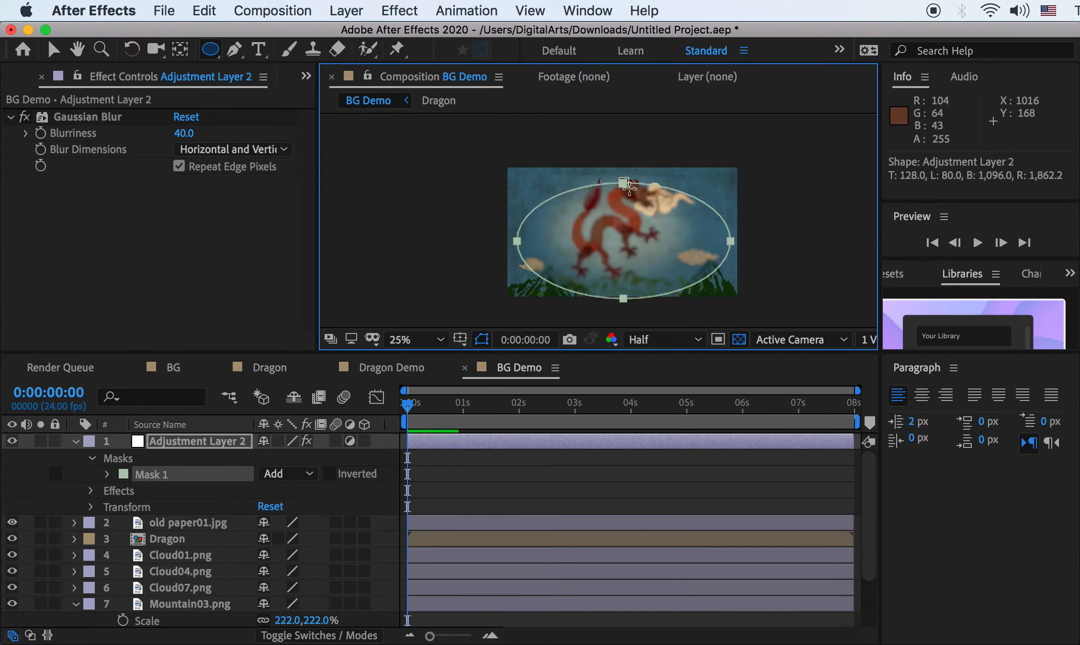
{"action": "left_click", "coordinate": [53, 53]}
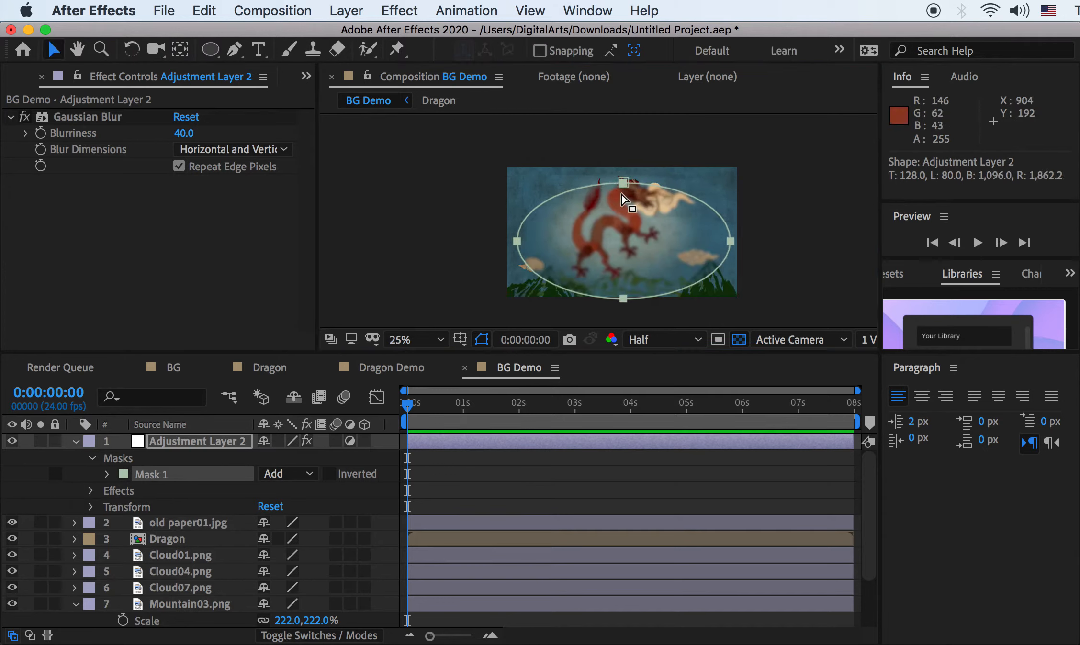
{"action": "double_click", "coordinate": [622, 184]}
{"action": "left_click_drag", "start_coordinate": [640, 235], "coordinate": [637, 222]}
{"action": "scroll", "coordinate": [641, 215], "scroll_direction": "up", "scroll_amount": 2}
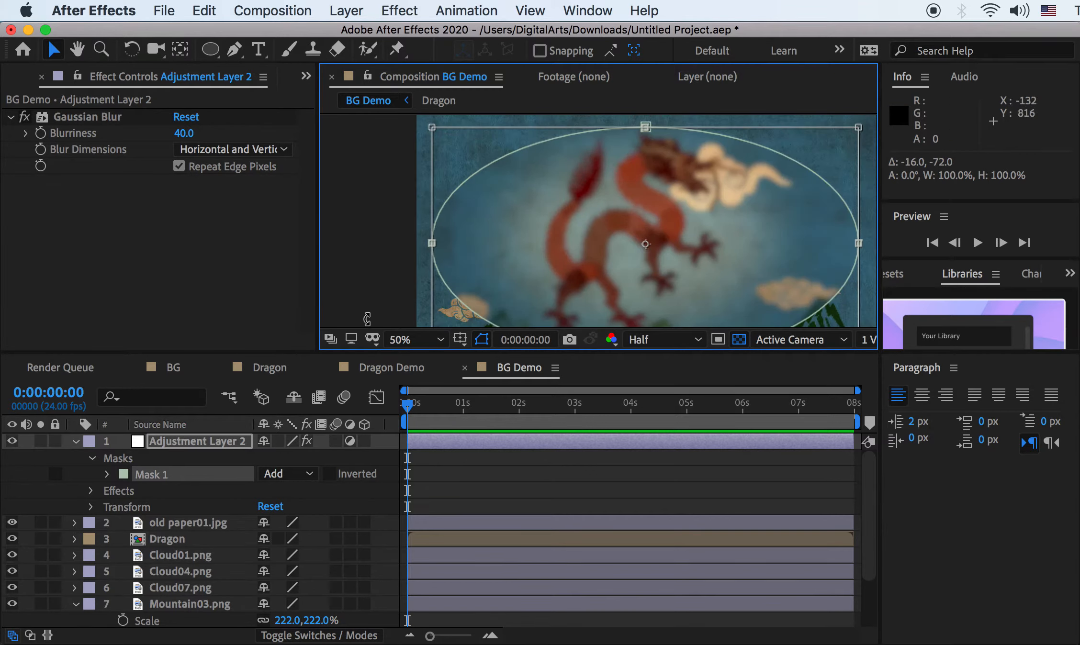